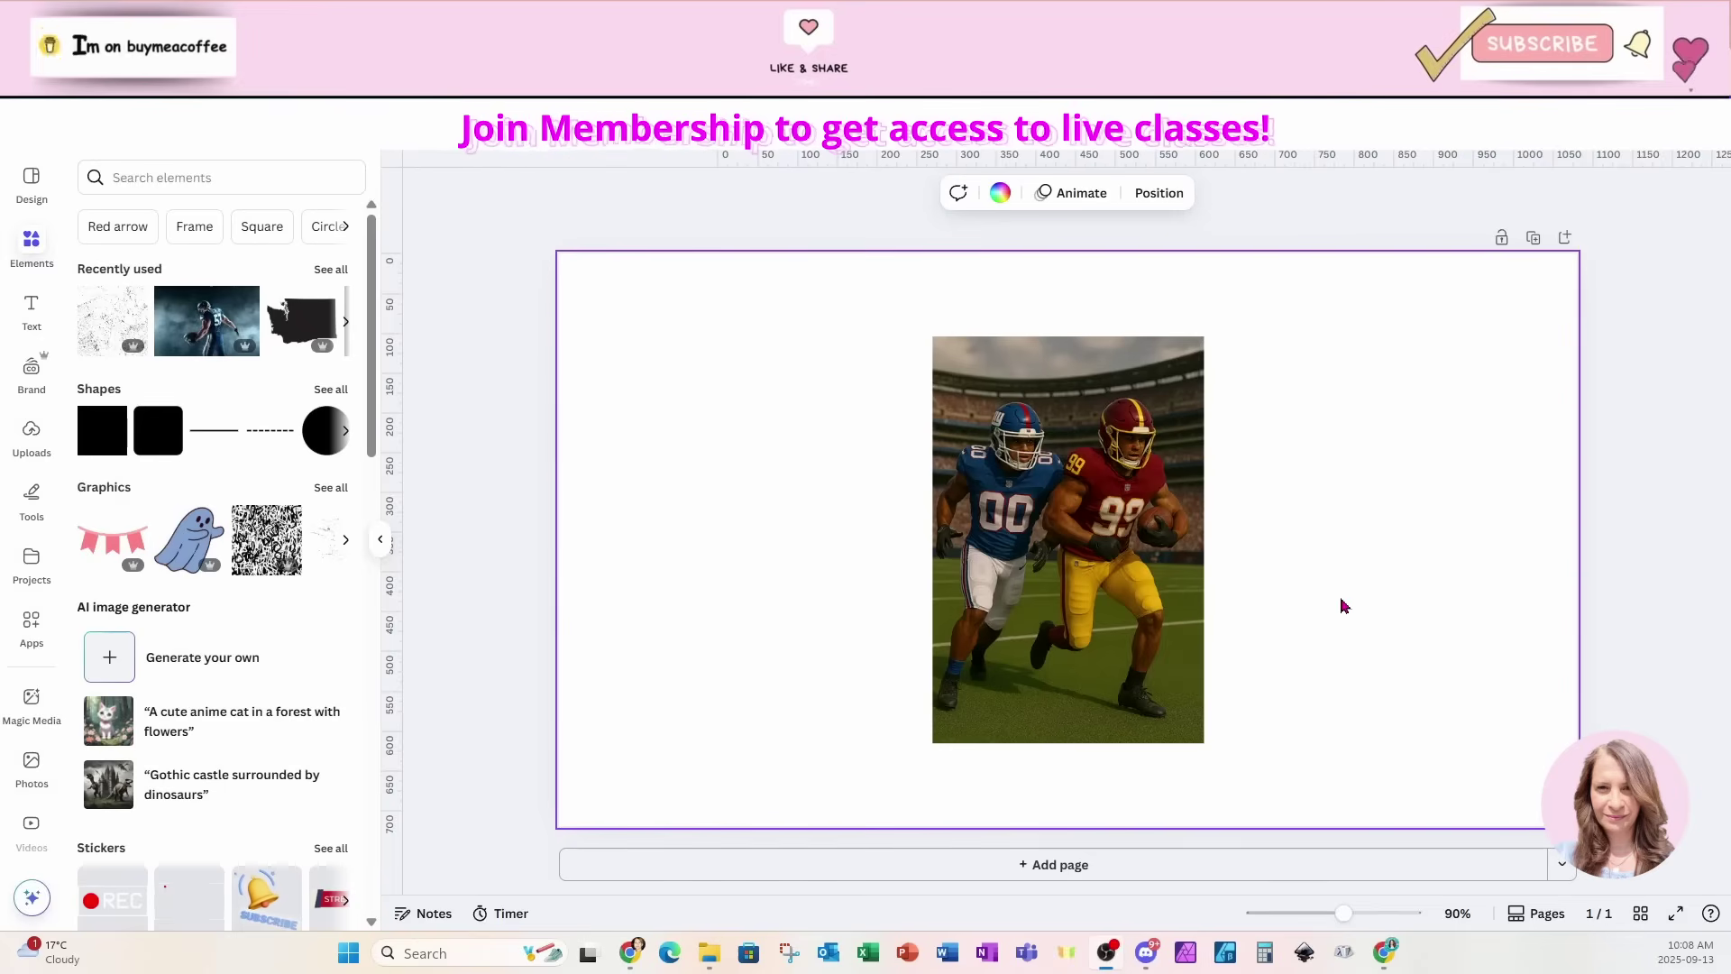
Brighten the football players photo by setting Brightness to 65 and Whites to about 32.
left_click(1037, 432)
left_click(786, 195)
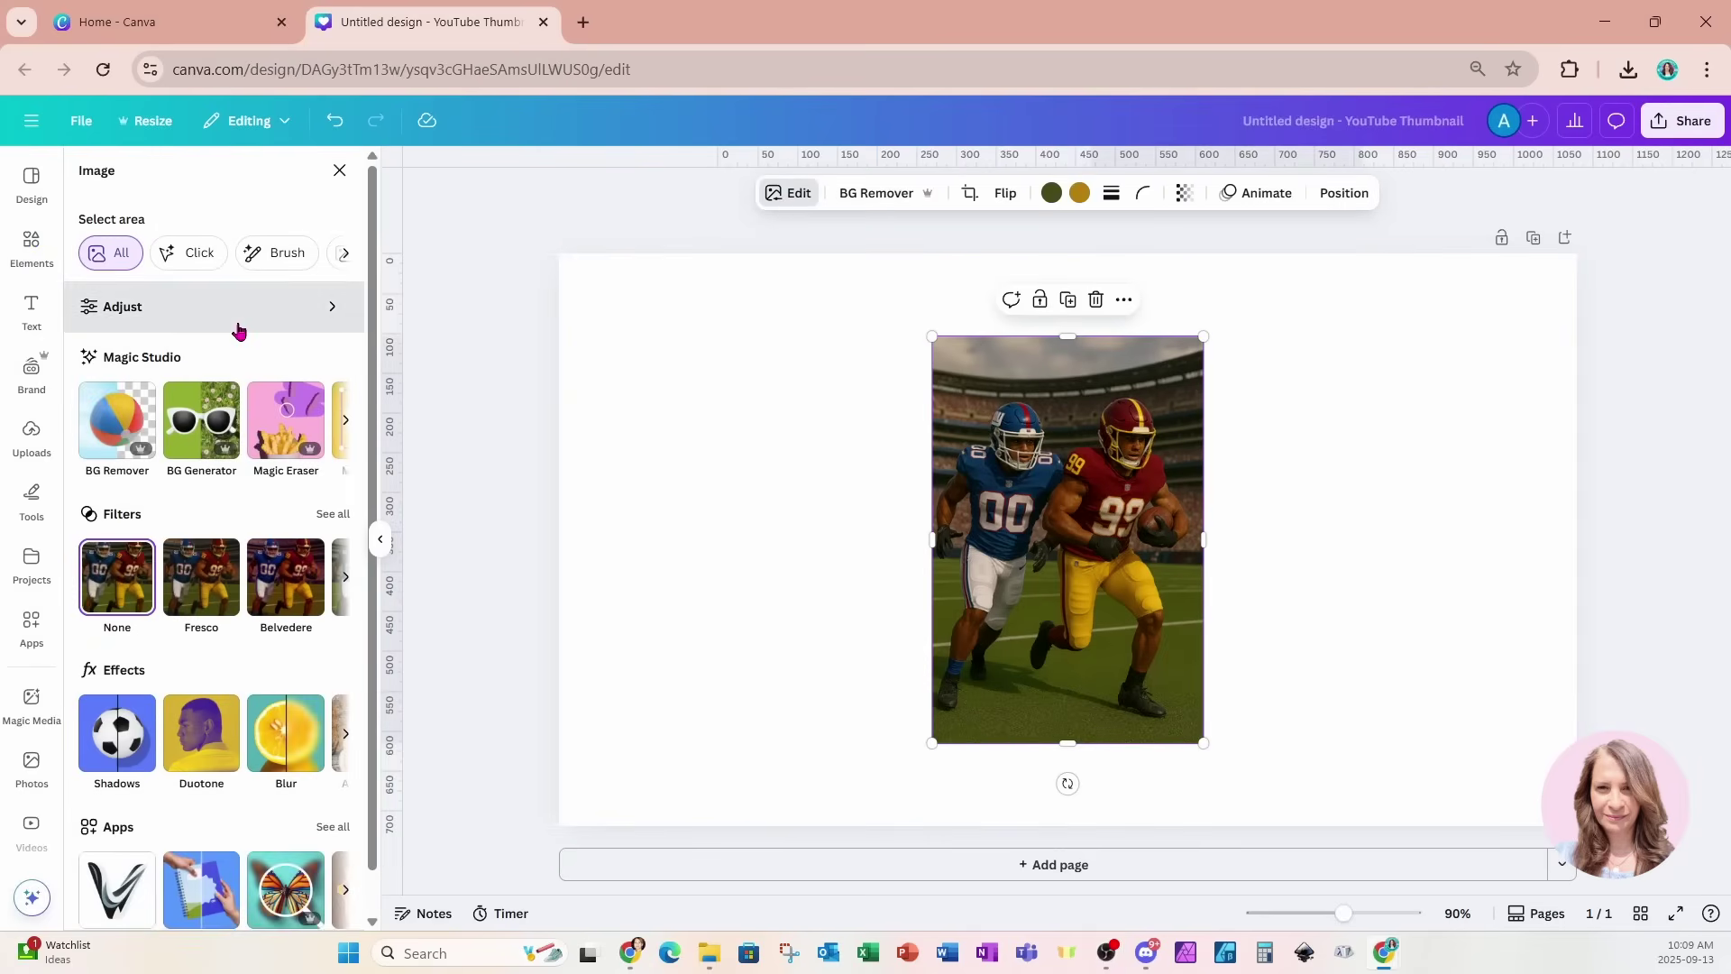
left_click(235, 326)
left_click_drag(191, 572, 257, 576)
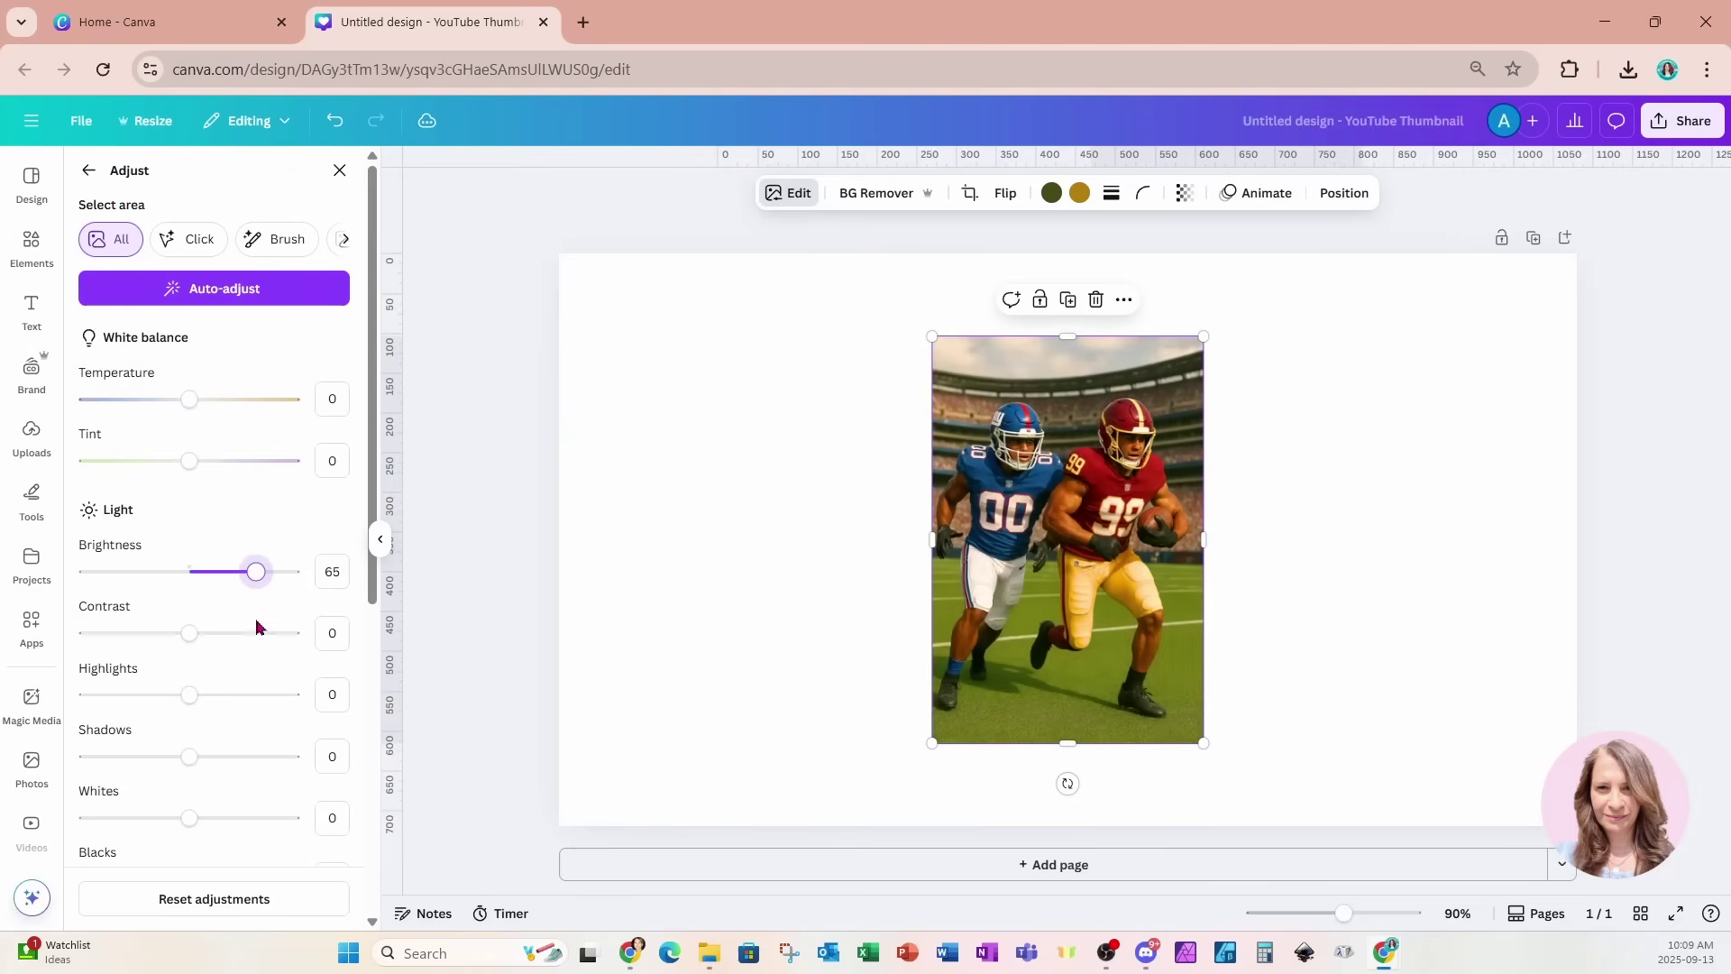
left_click_drag(188, 818, 224, 821)
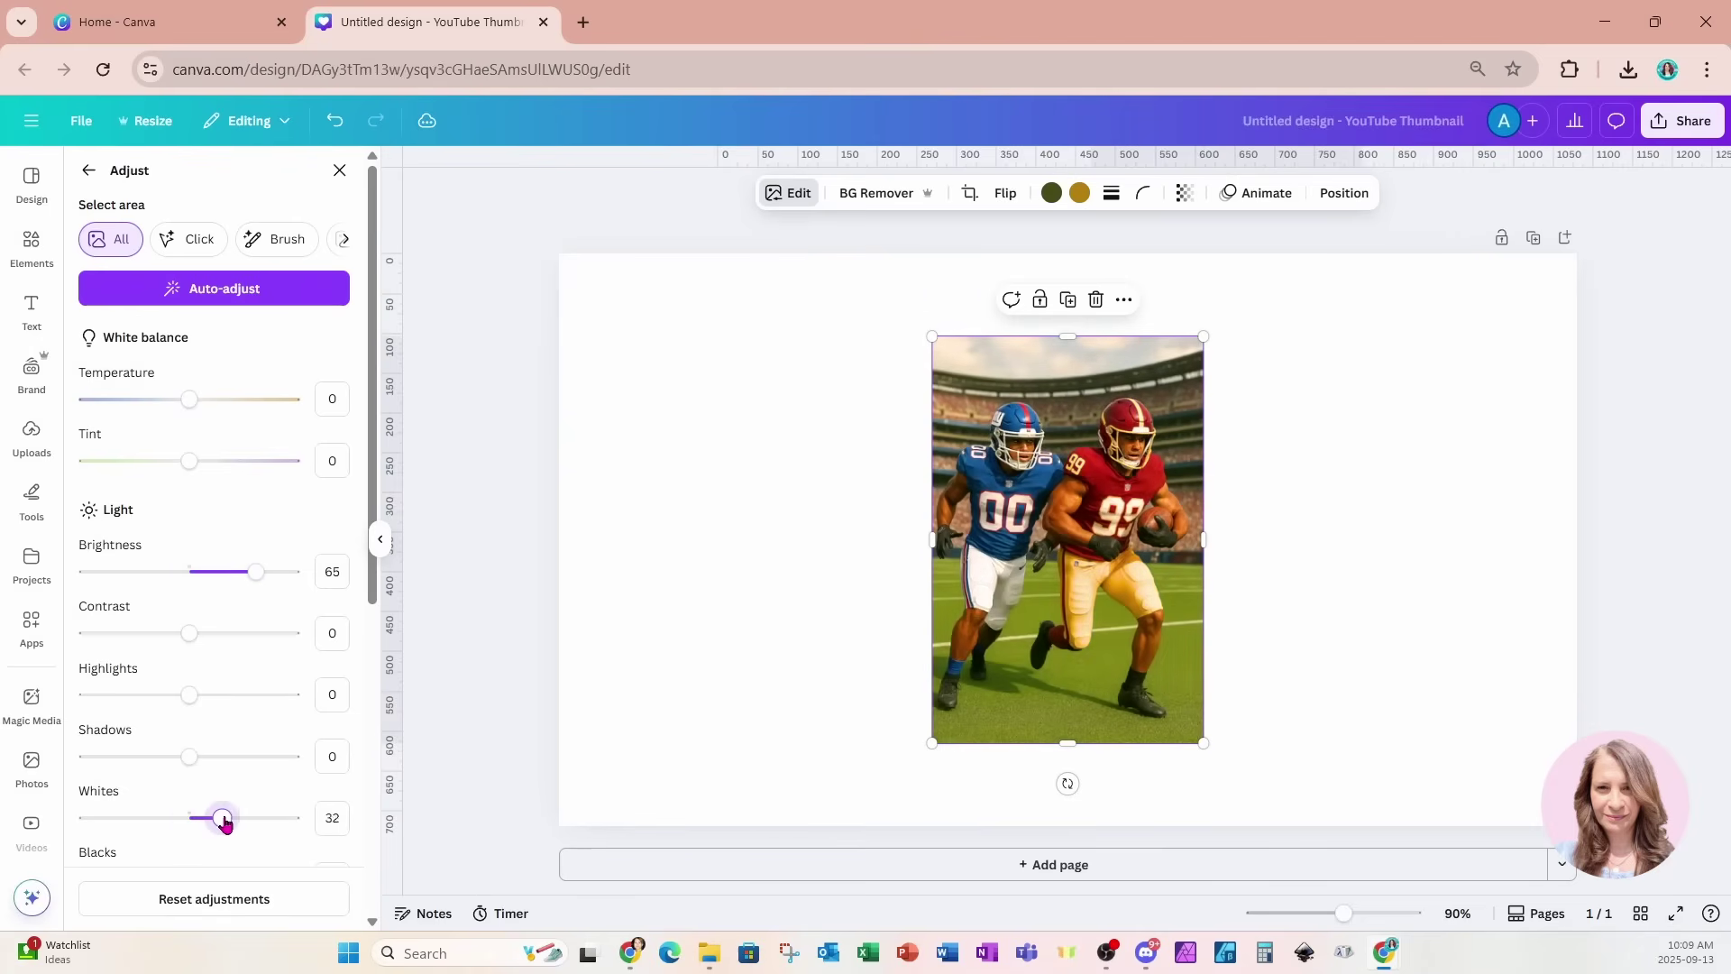
left_click(743, 530)
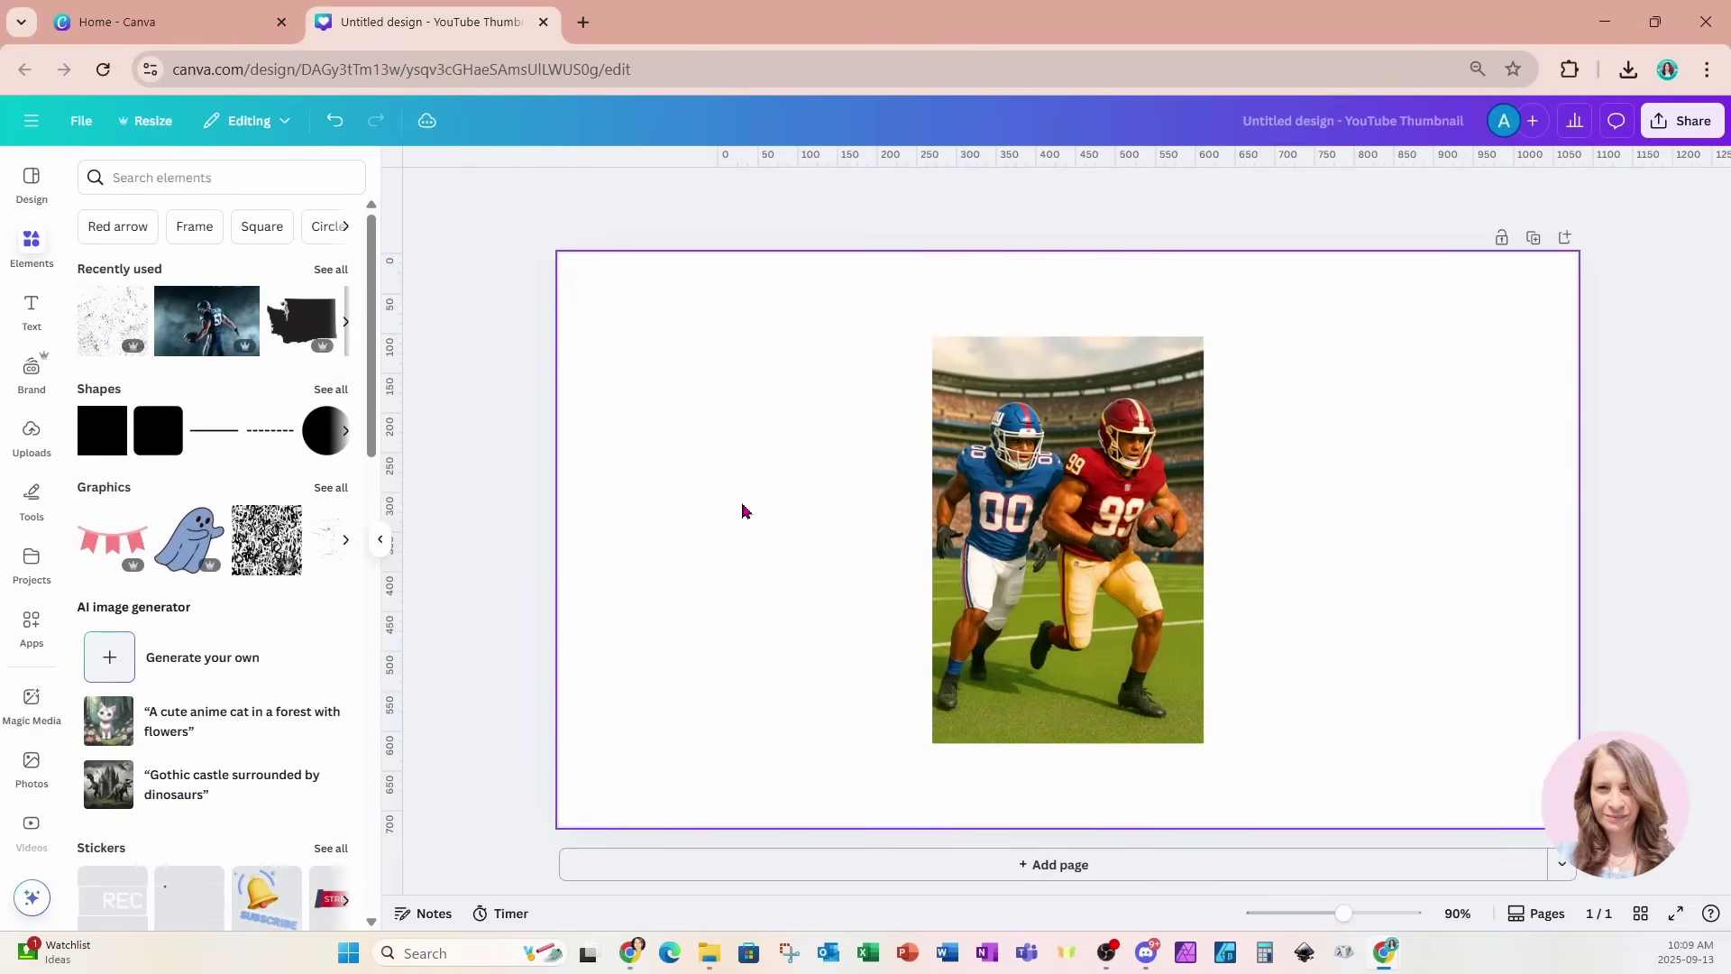
left_click(1172, 523)
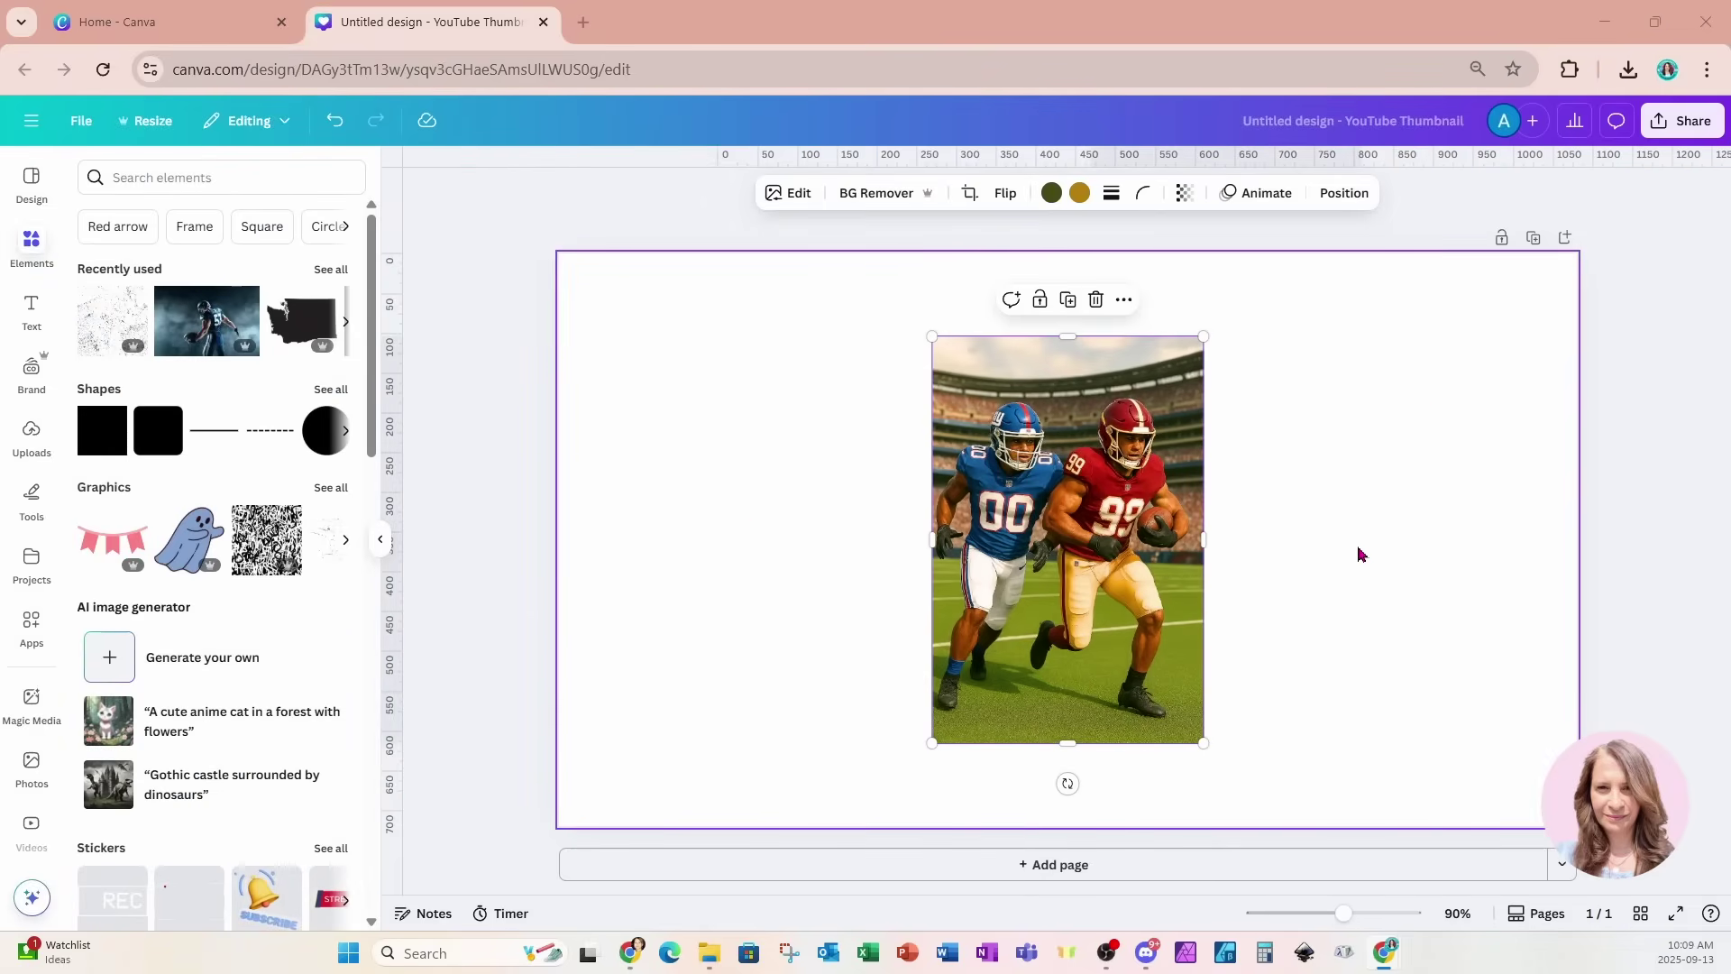
Add a blank second page and place a heading on it reading TOUCHDOWN.
left_click(1567, 240)
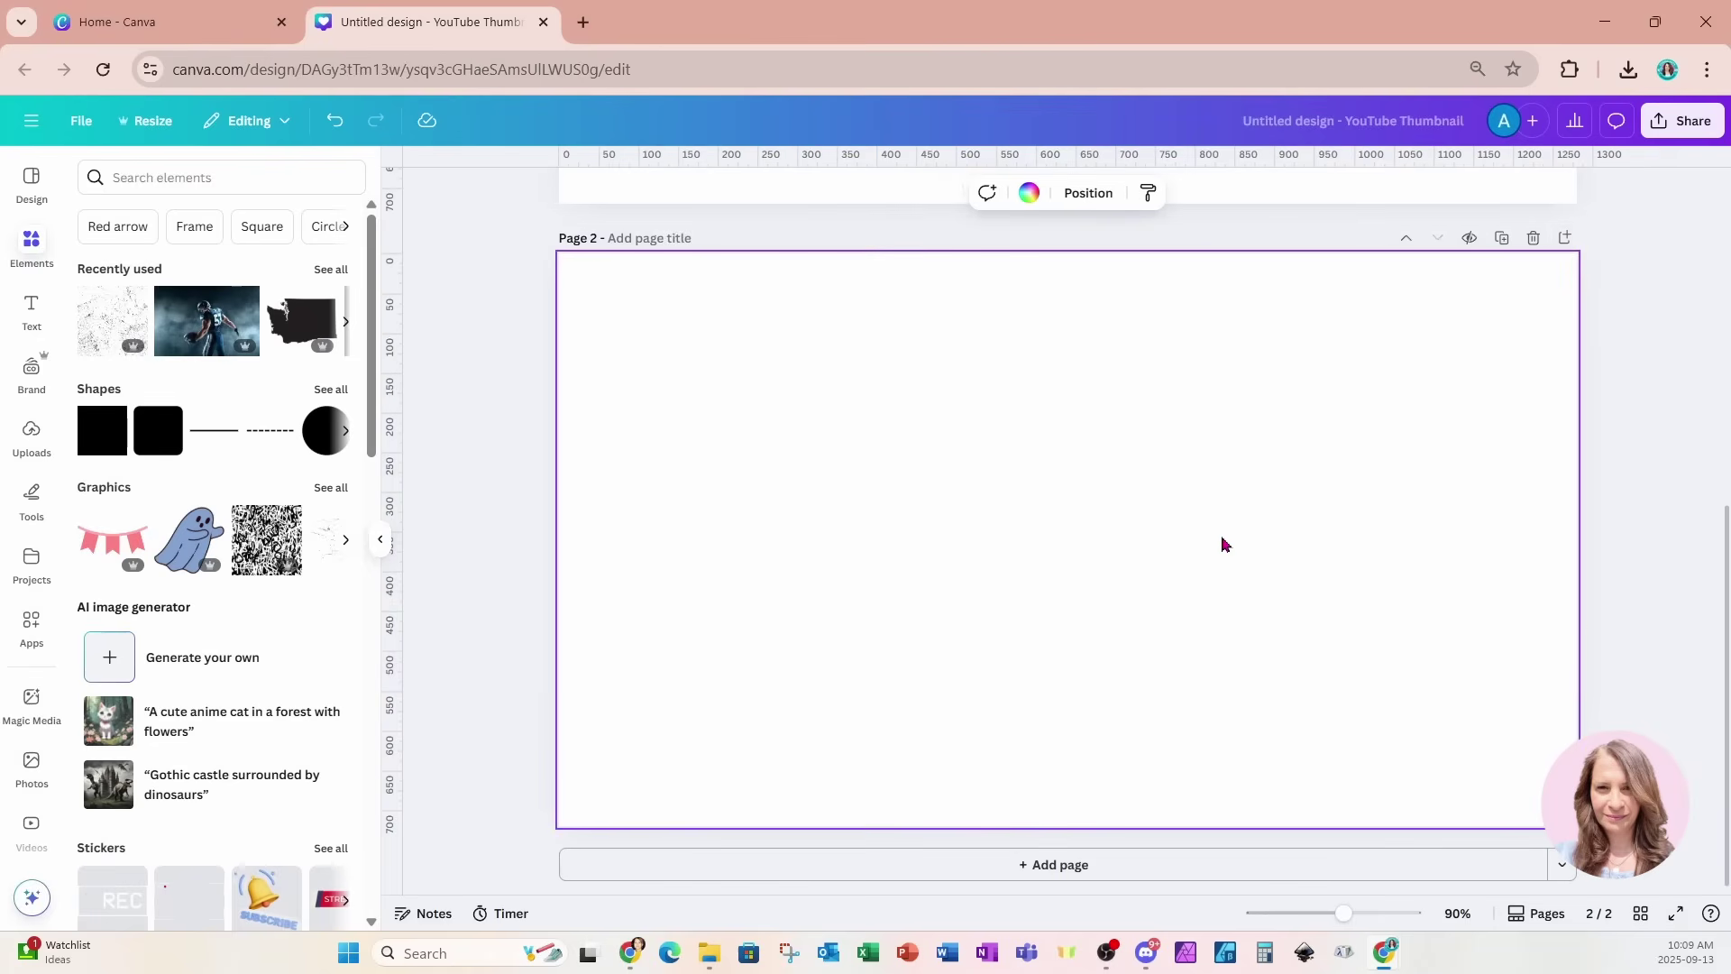
left_click(32, 308)
left_click(94, 353)
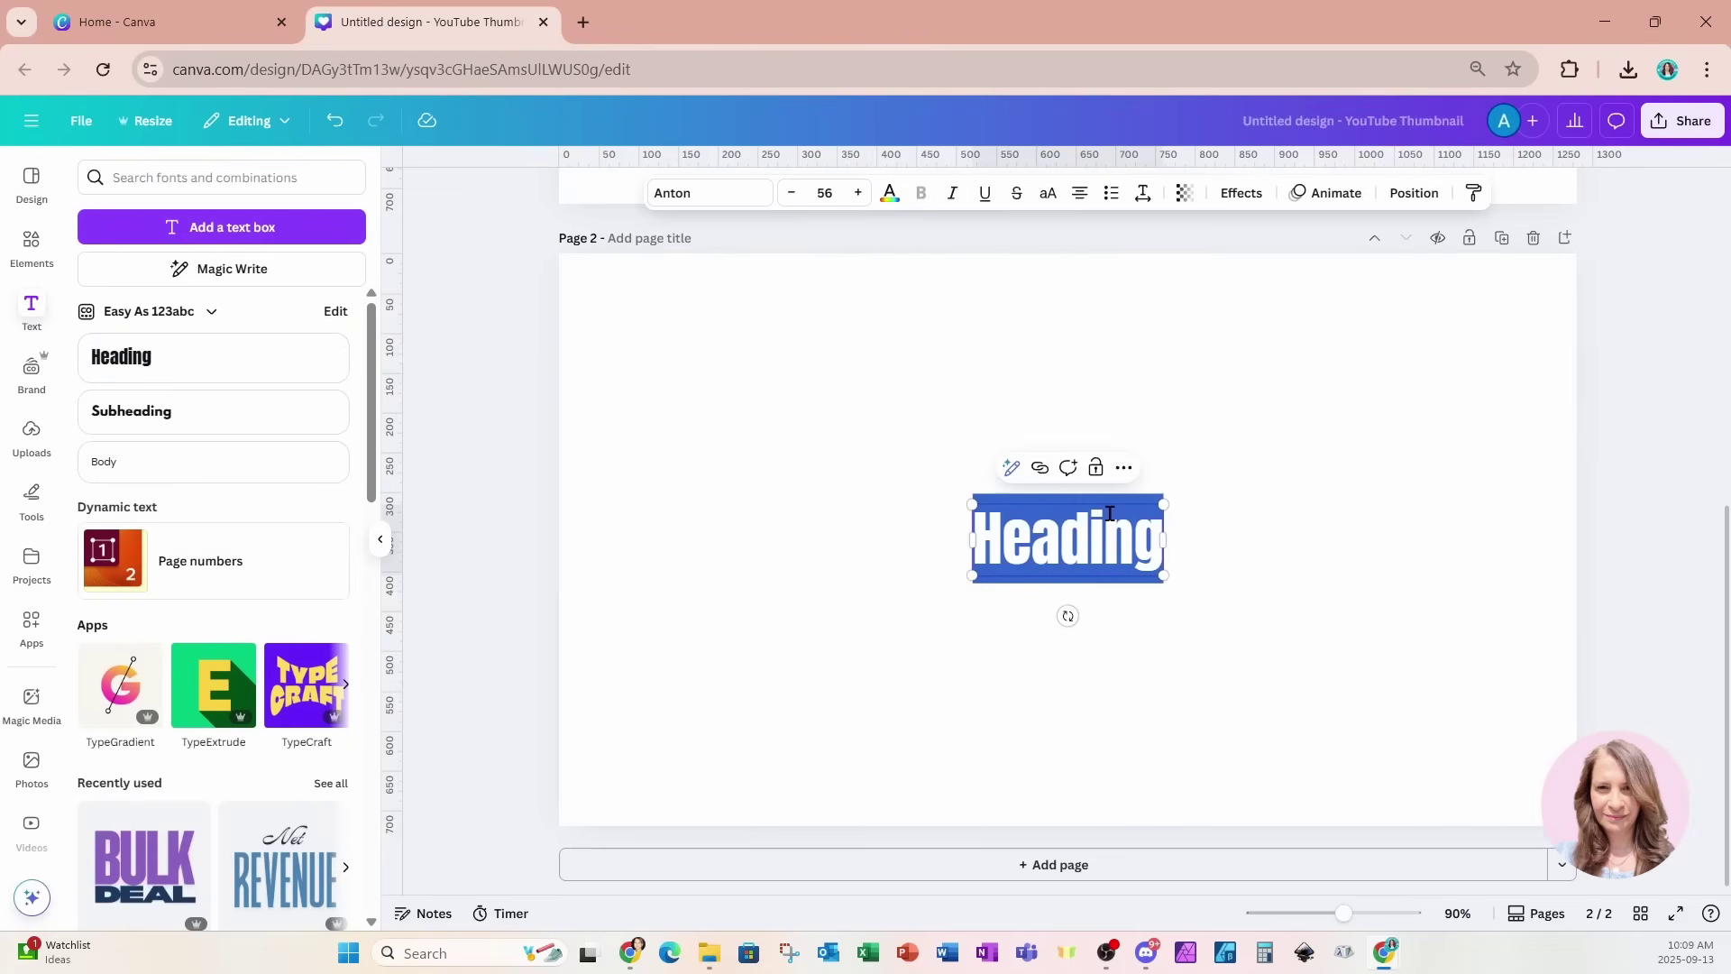
type("TOUCHDOWN")
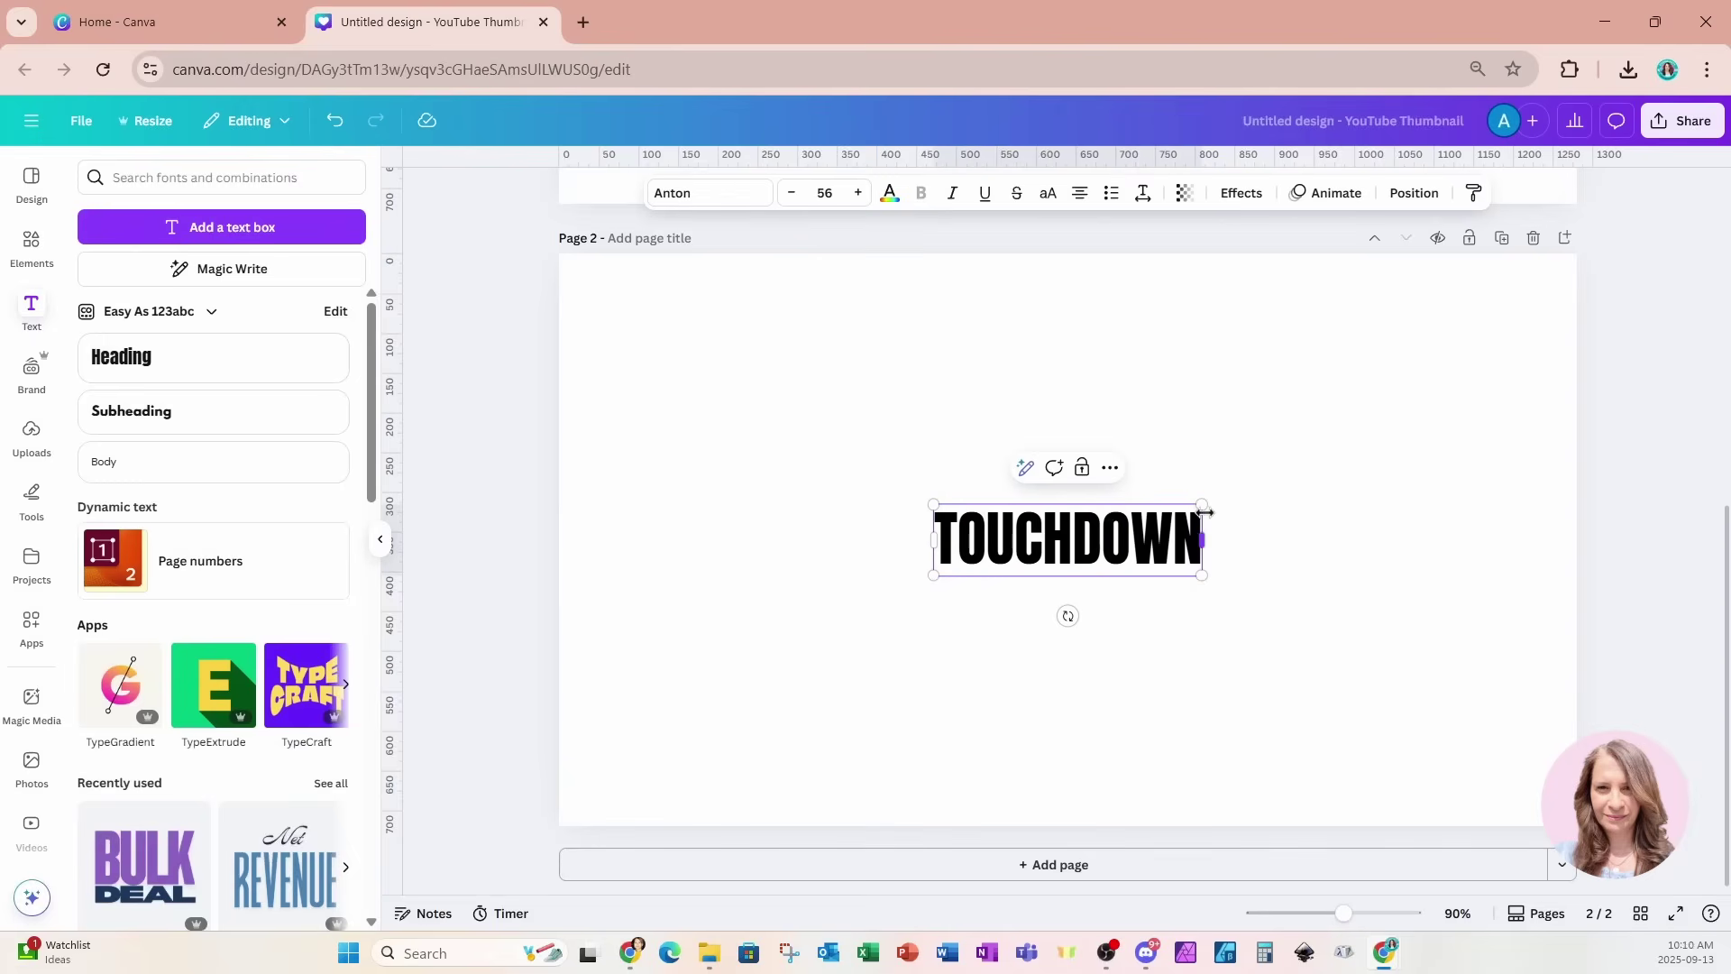
Enlarge the TOUCHDOWN heading to about size 157 and centre it horizontally in the lower half of page 2.
left_click_drag(1203, 500, 1718, 338)
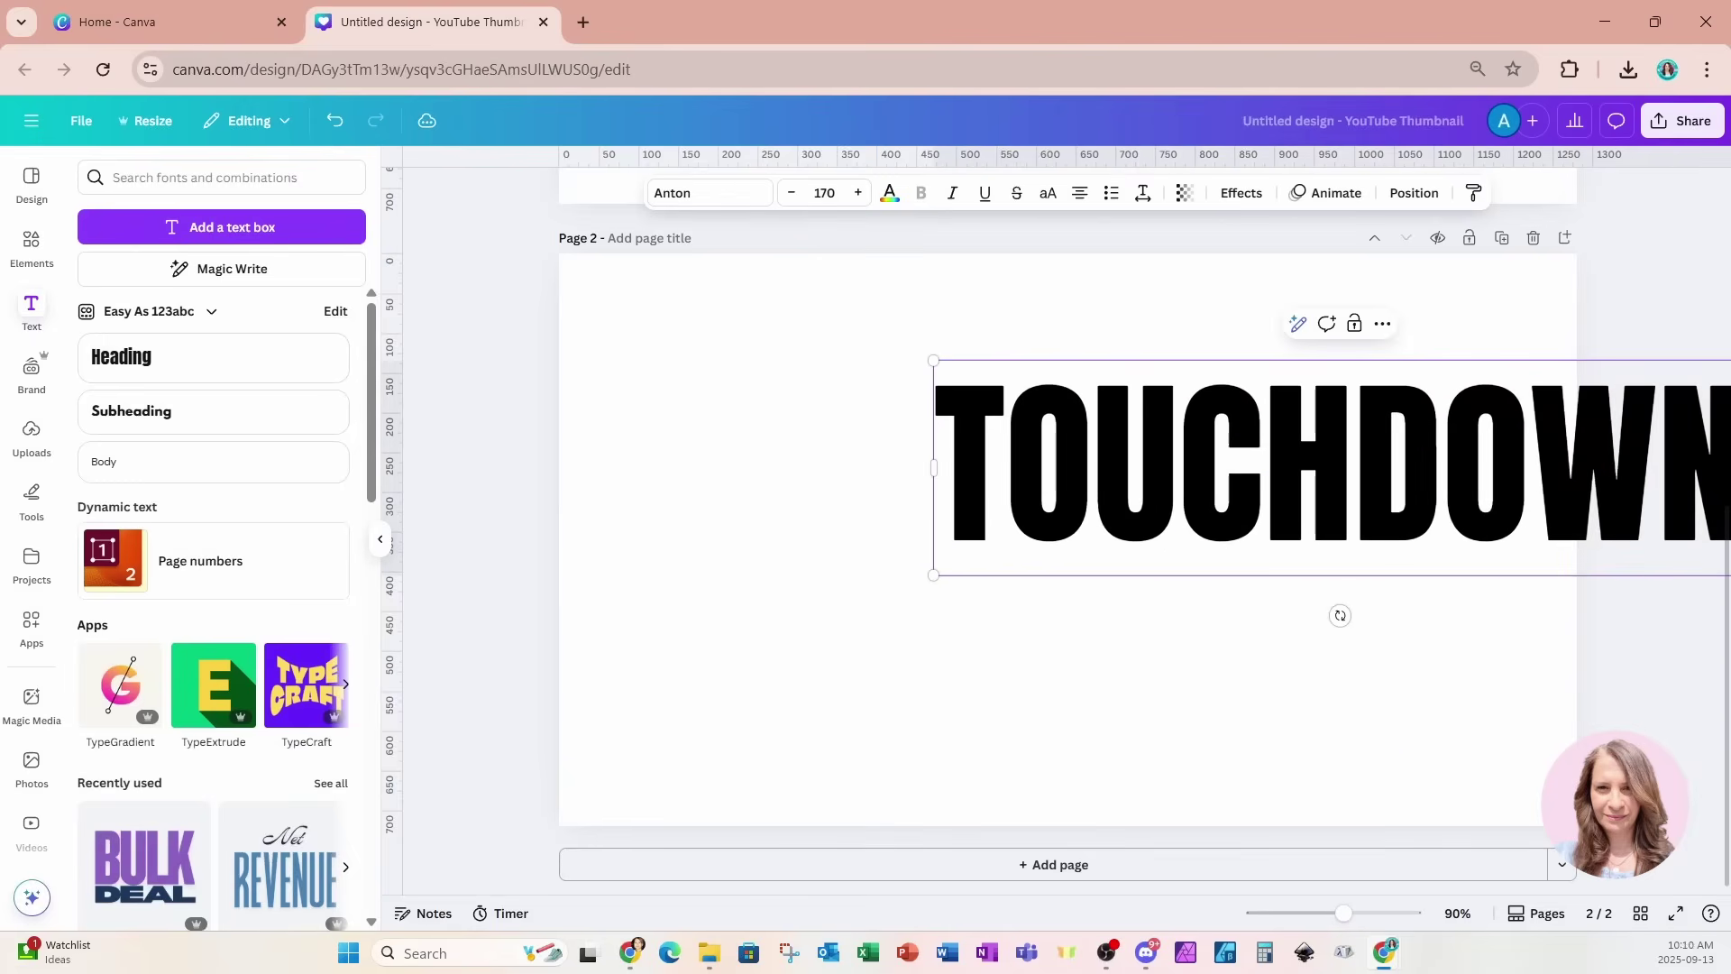
left_click_drag(1464, 538, 1246, 704)
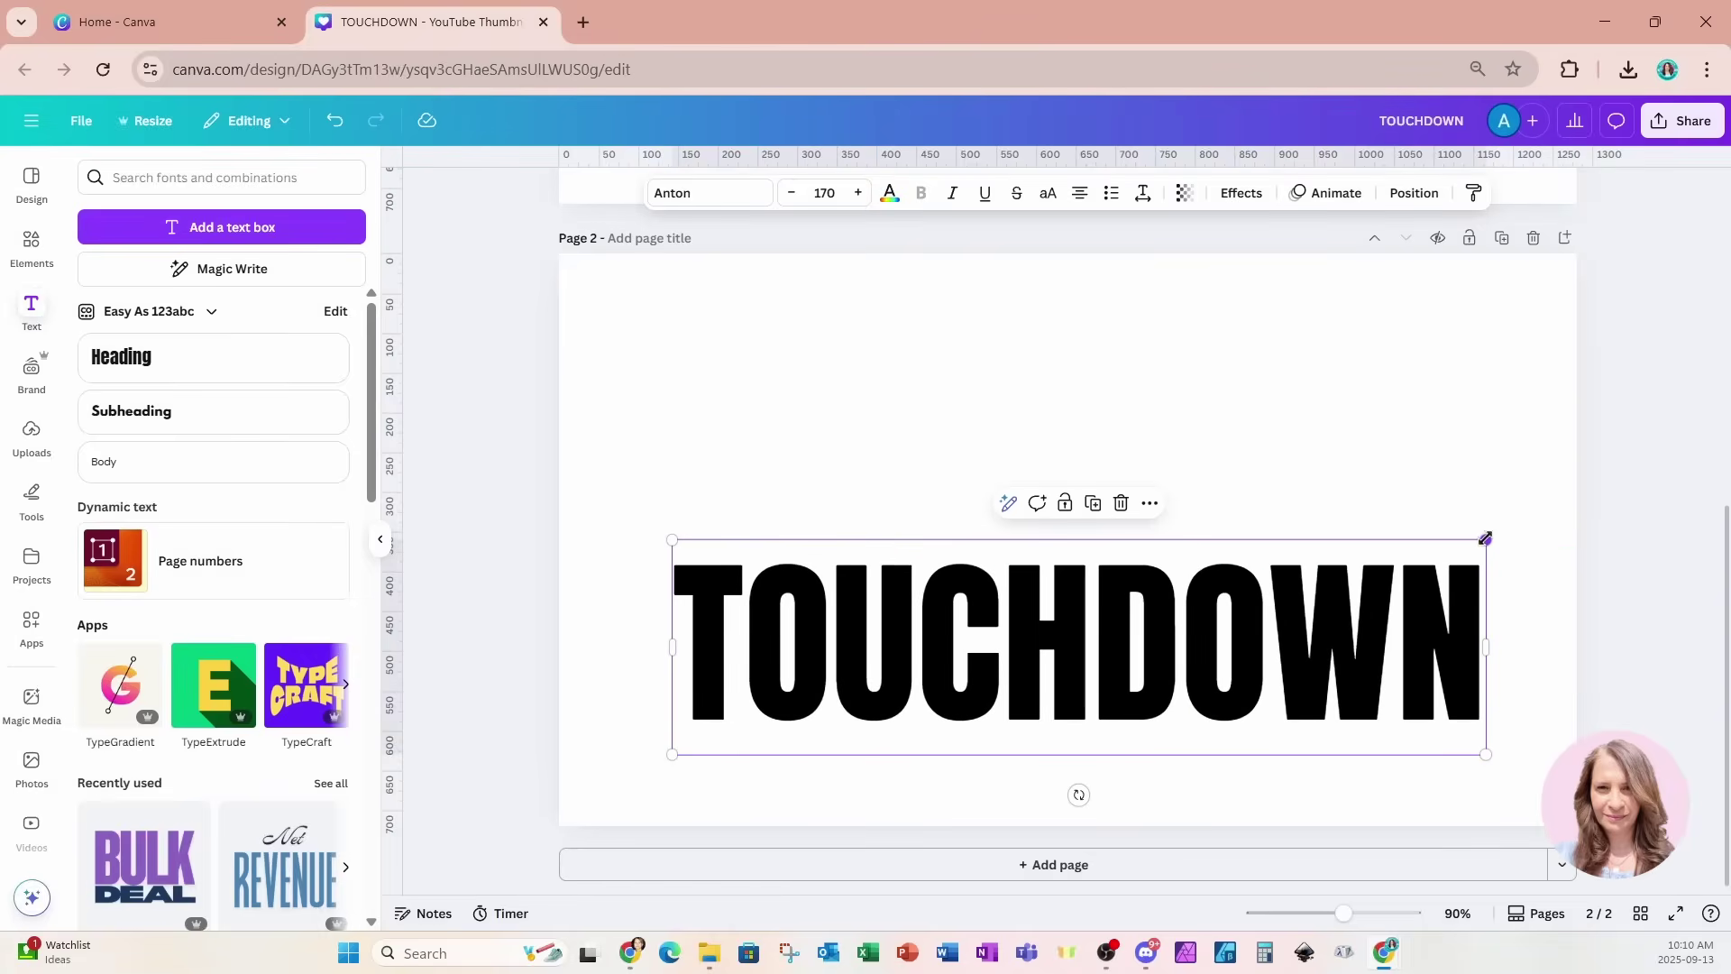
left_click_drag(1485, 538, 1434, 545)
left_click_drag(1391, 653, 1410, 652)
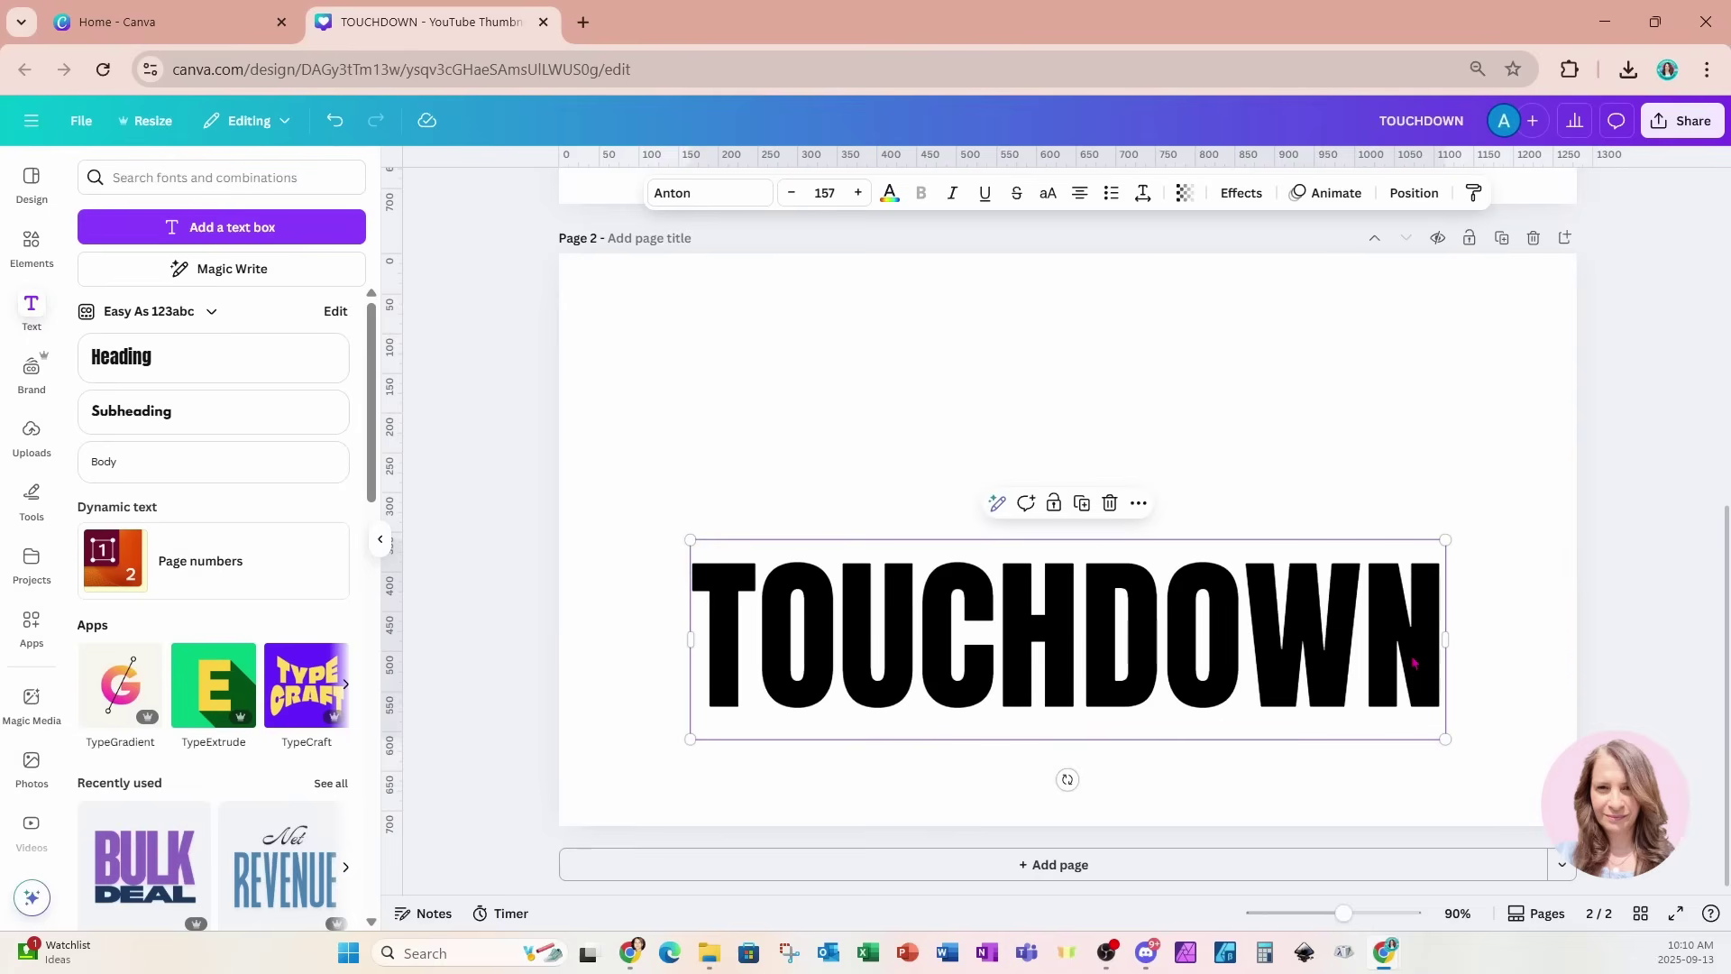
Add a rectangle shape and stretch it into a wide banner surrounding the TOUCHDOWN heading.
left_click(945, 370)
key("r")
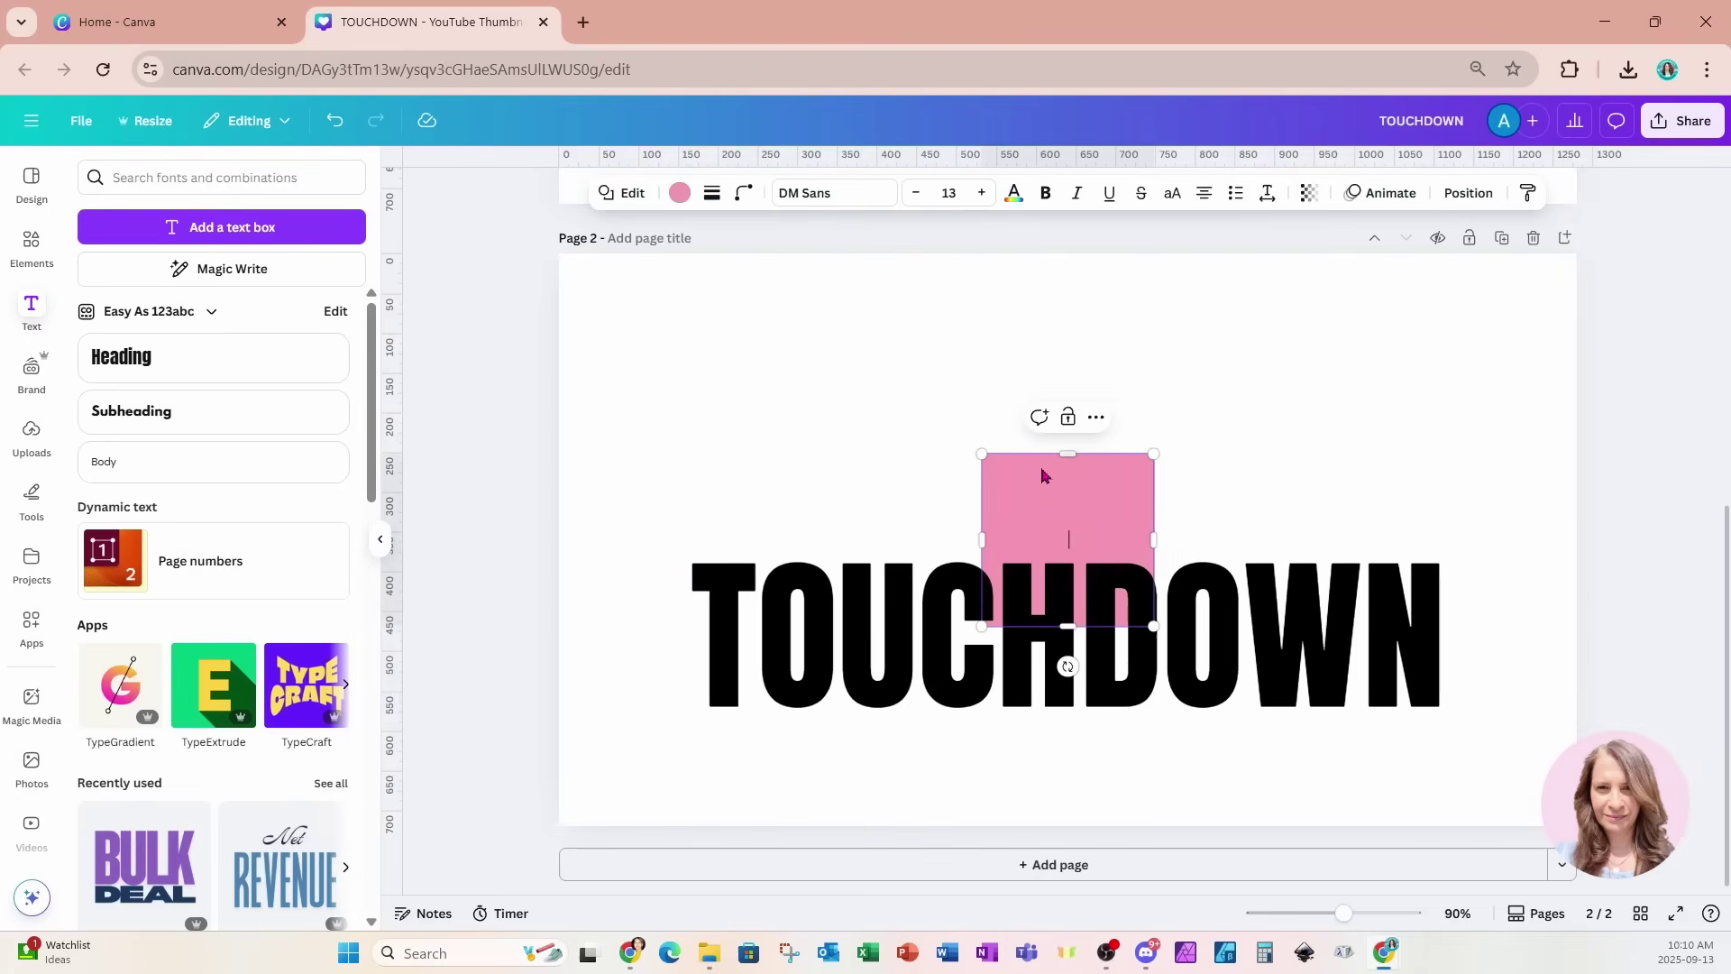
left_click_drag(1048, 487, 691, 562)
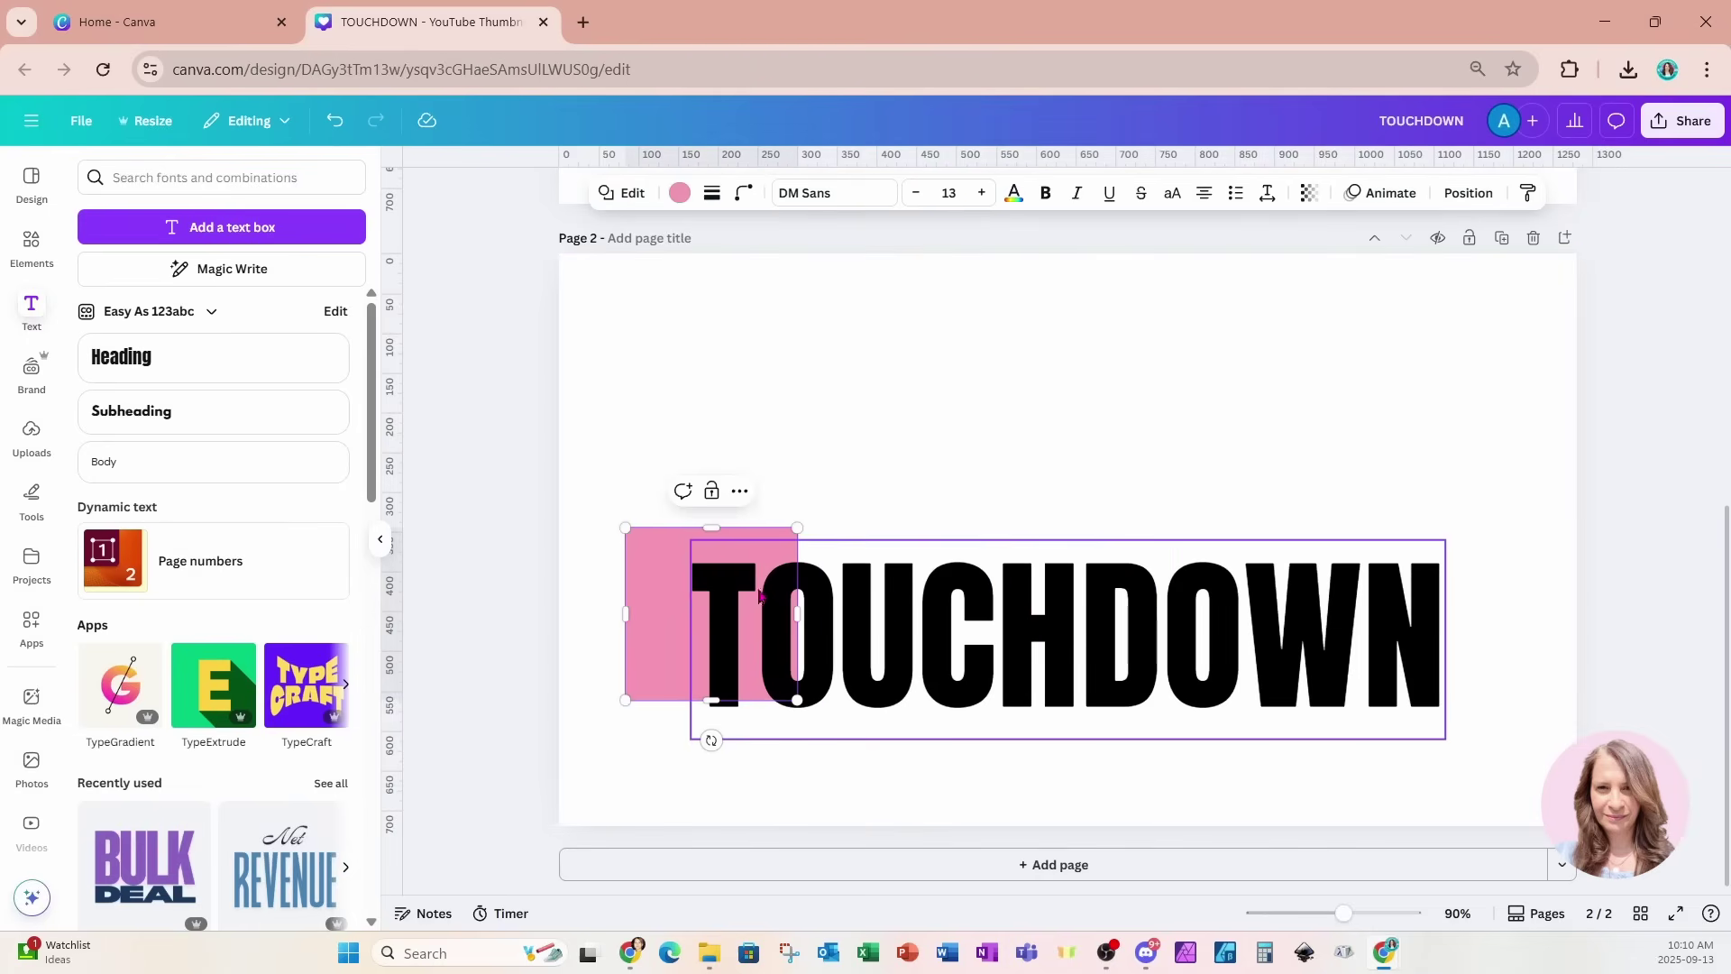
left_click_drag(795, 612, 1479, 675)
left_click_drag(1054, 700, 1053, 747)
Recolour the TOUCHDOWN text white and the rectangle behind it black.
left_click(1051, 732)
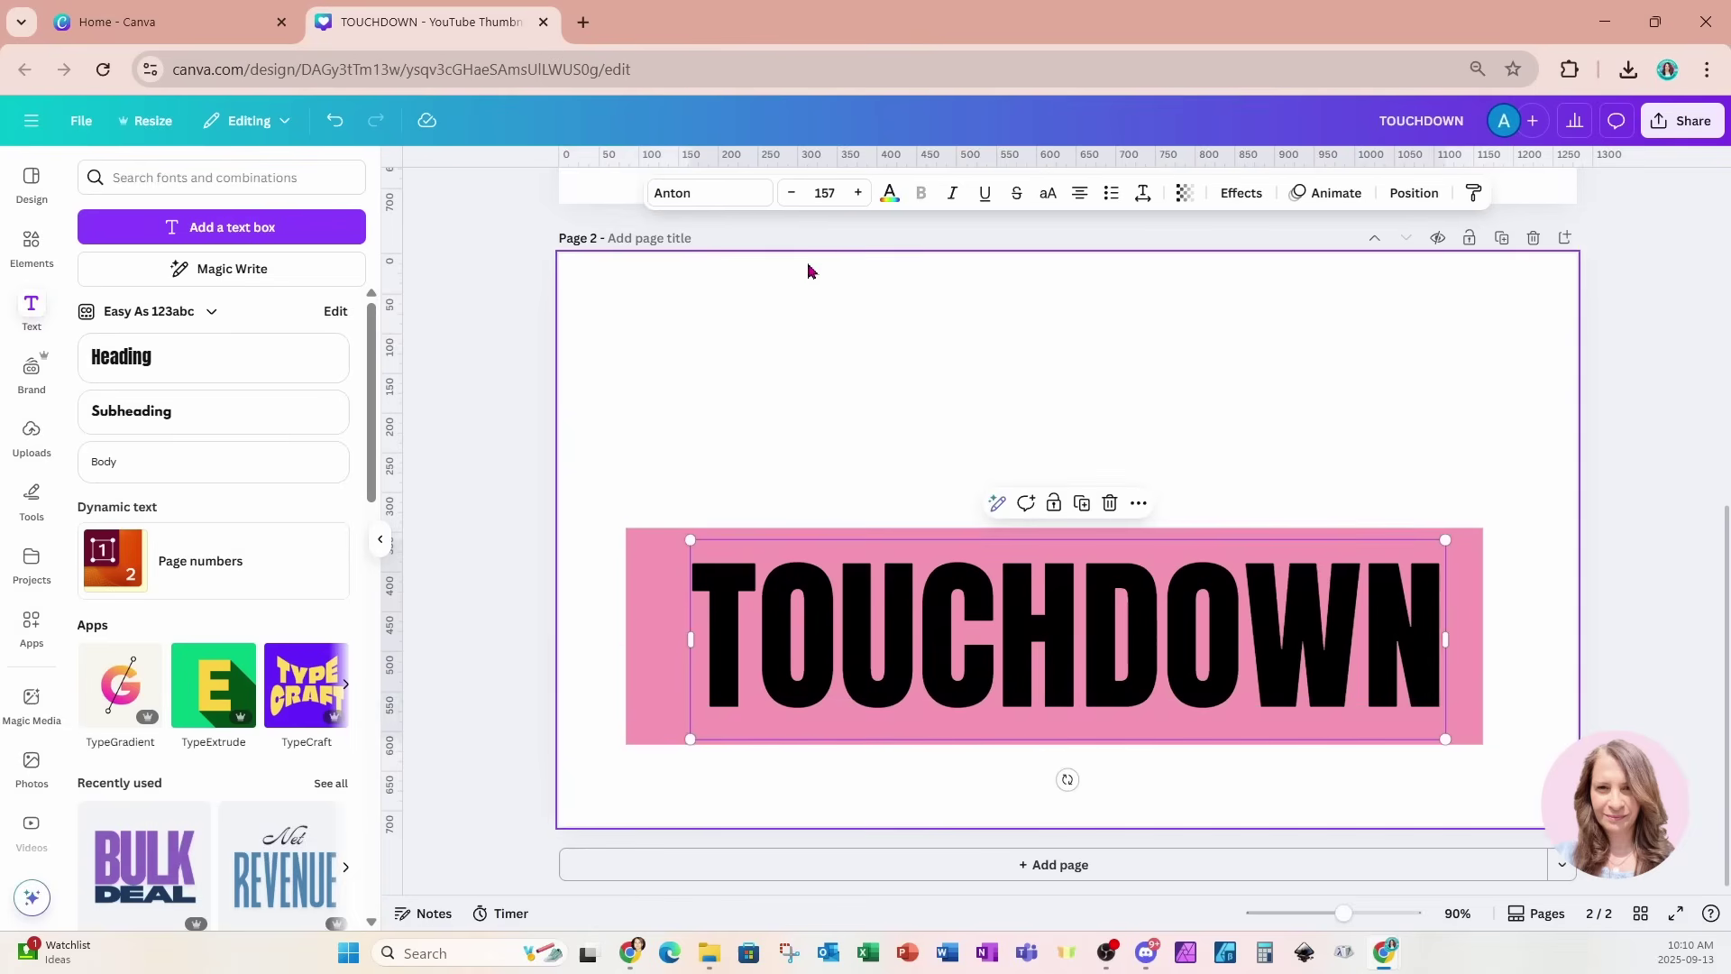
left_click(889, 192)
left_click(222, 301)
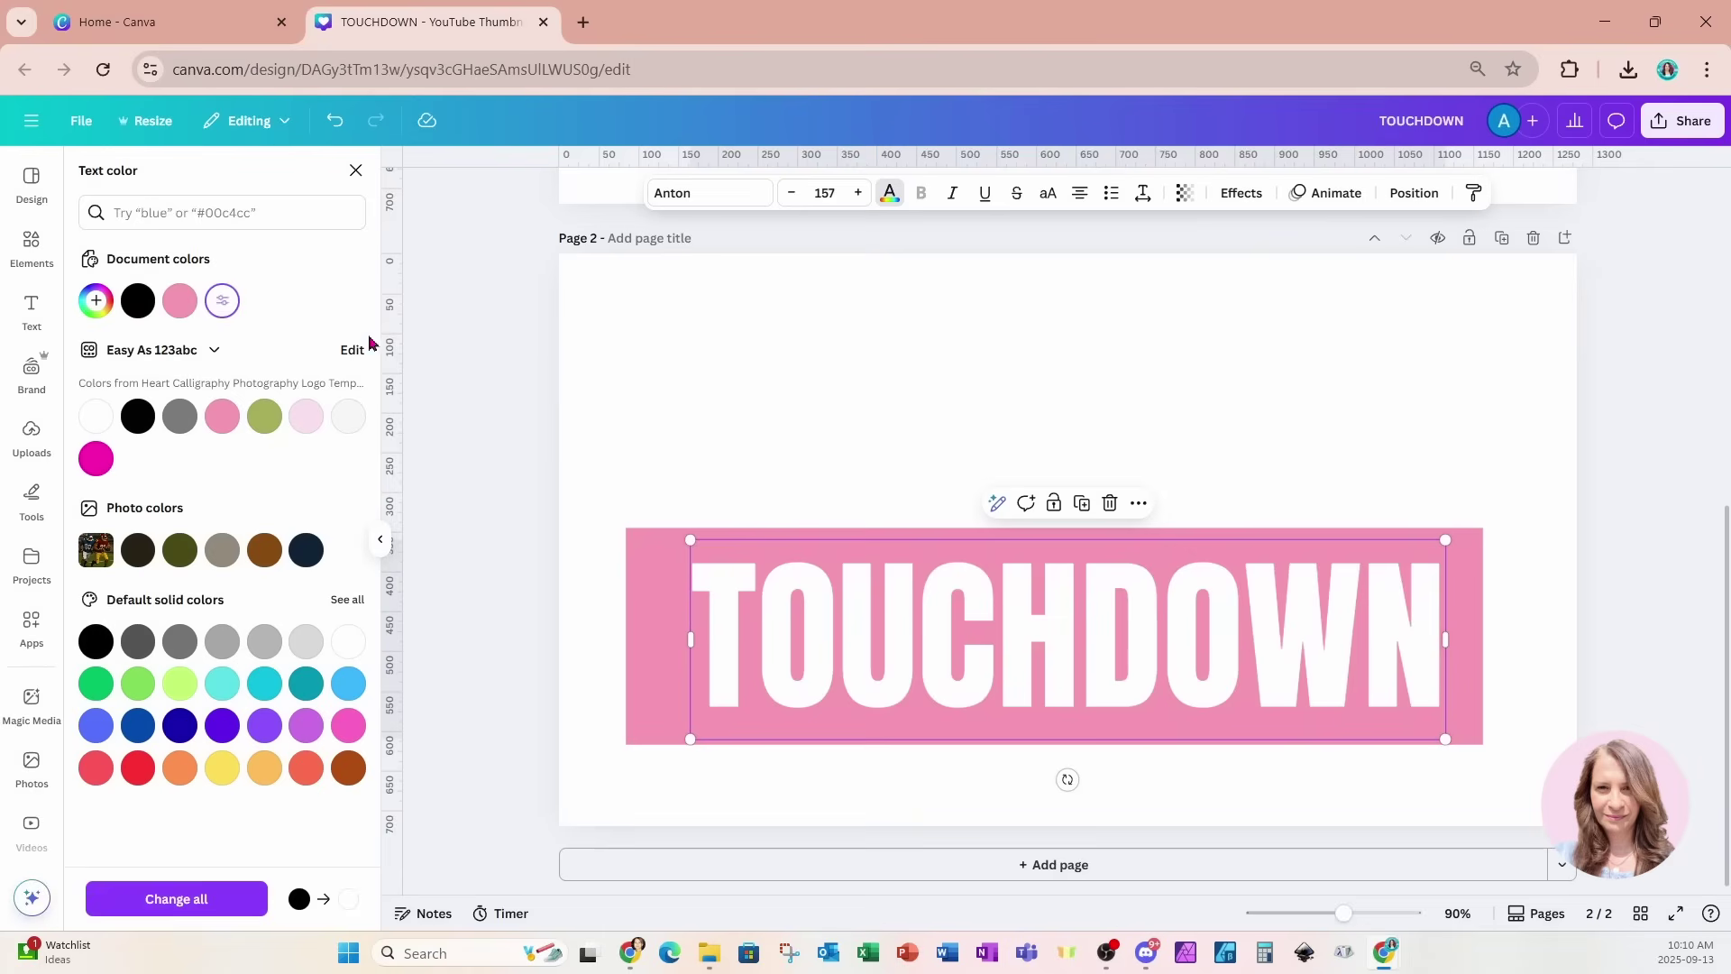
left_click(637, 572)
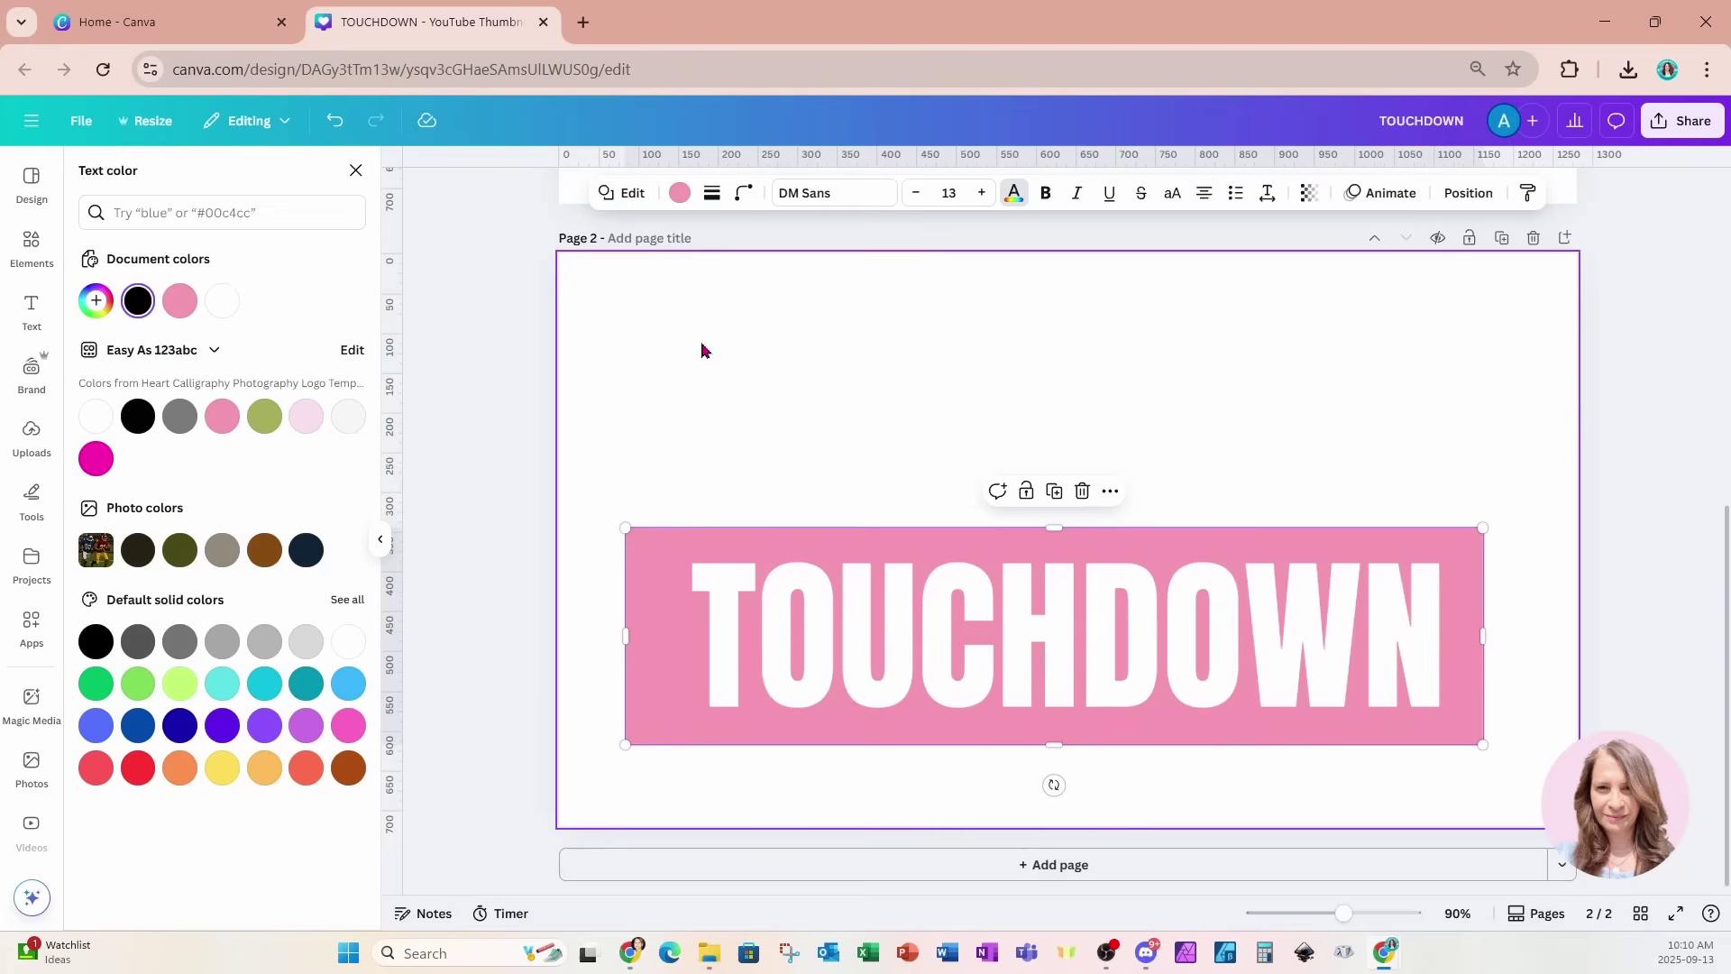
left_click(681, 193)
left_click(134, 413)
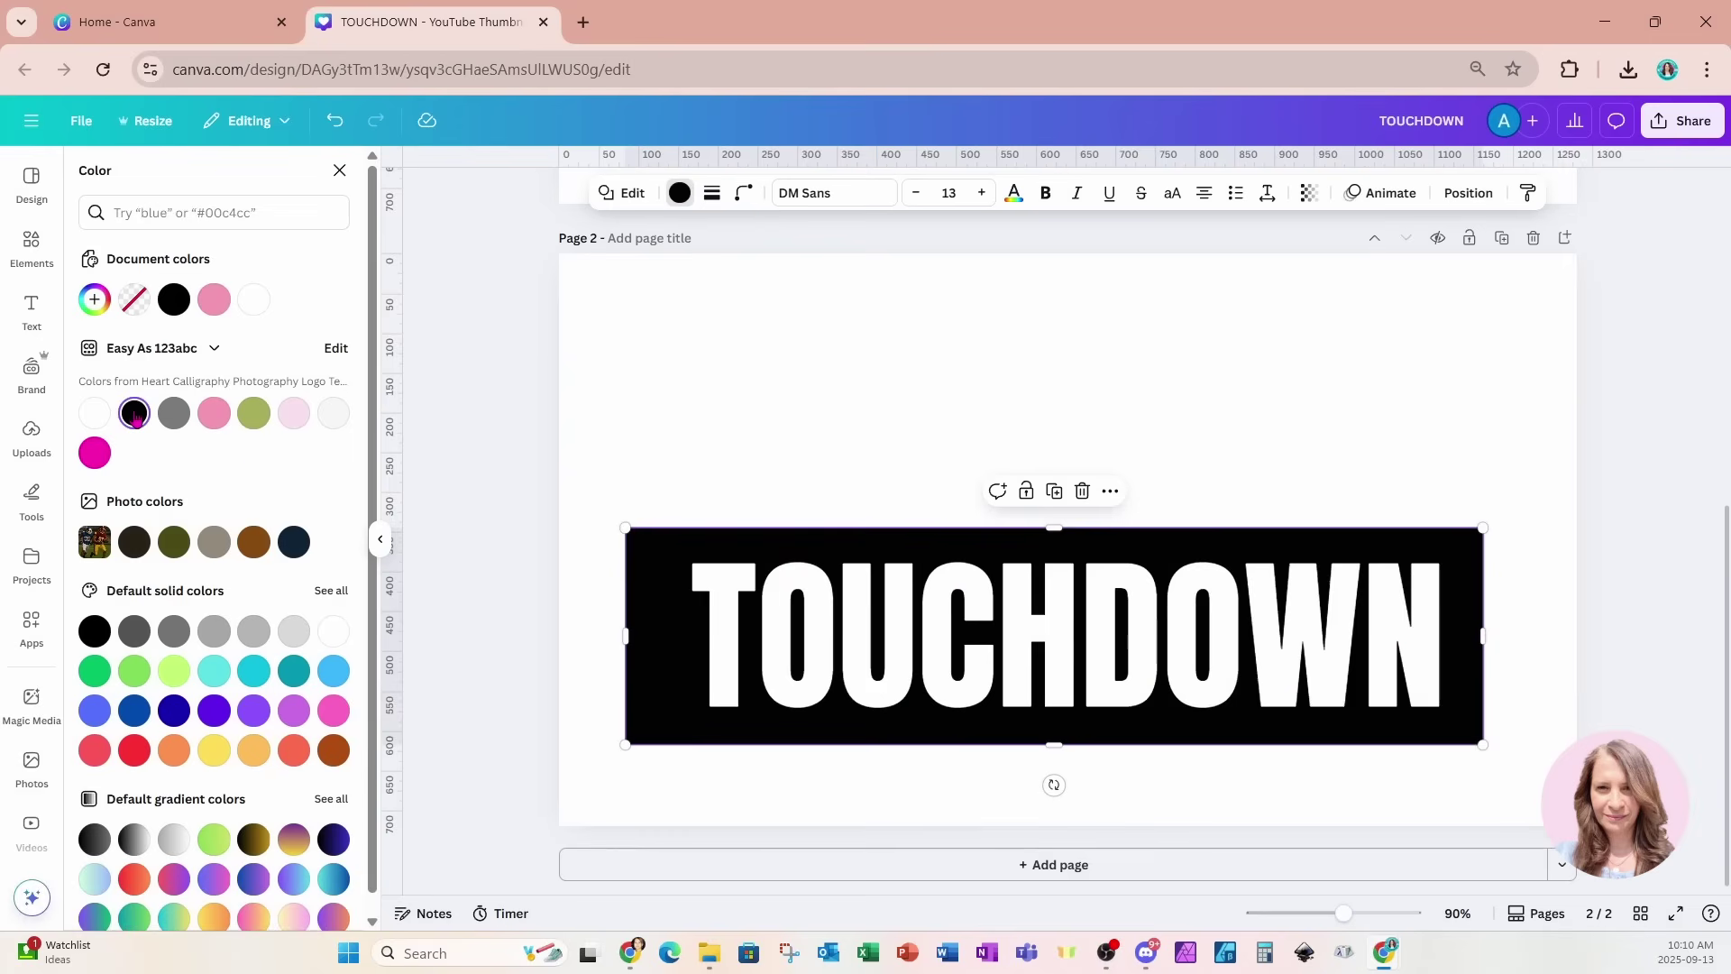
left_click(1493, 395)
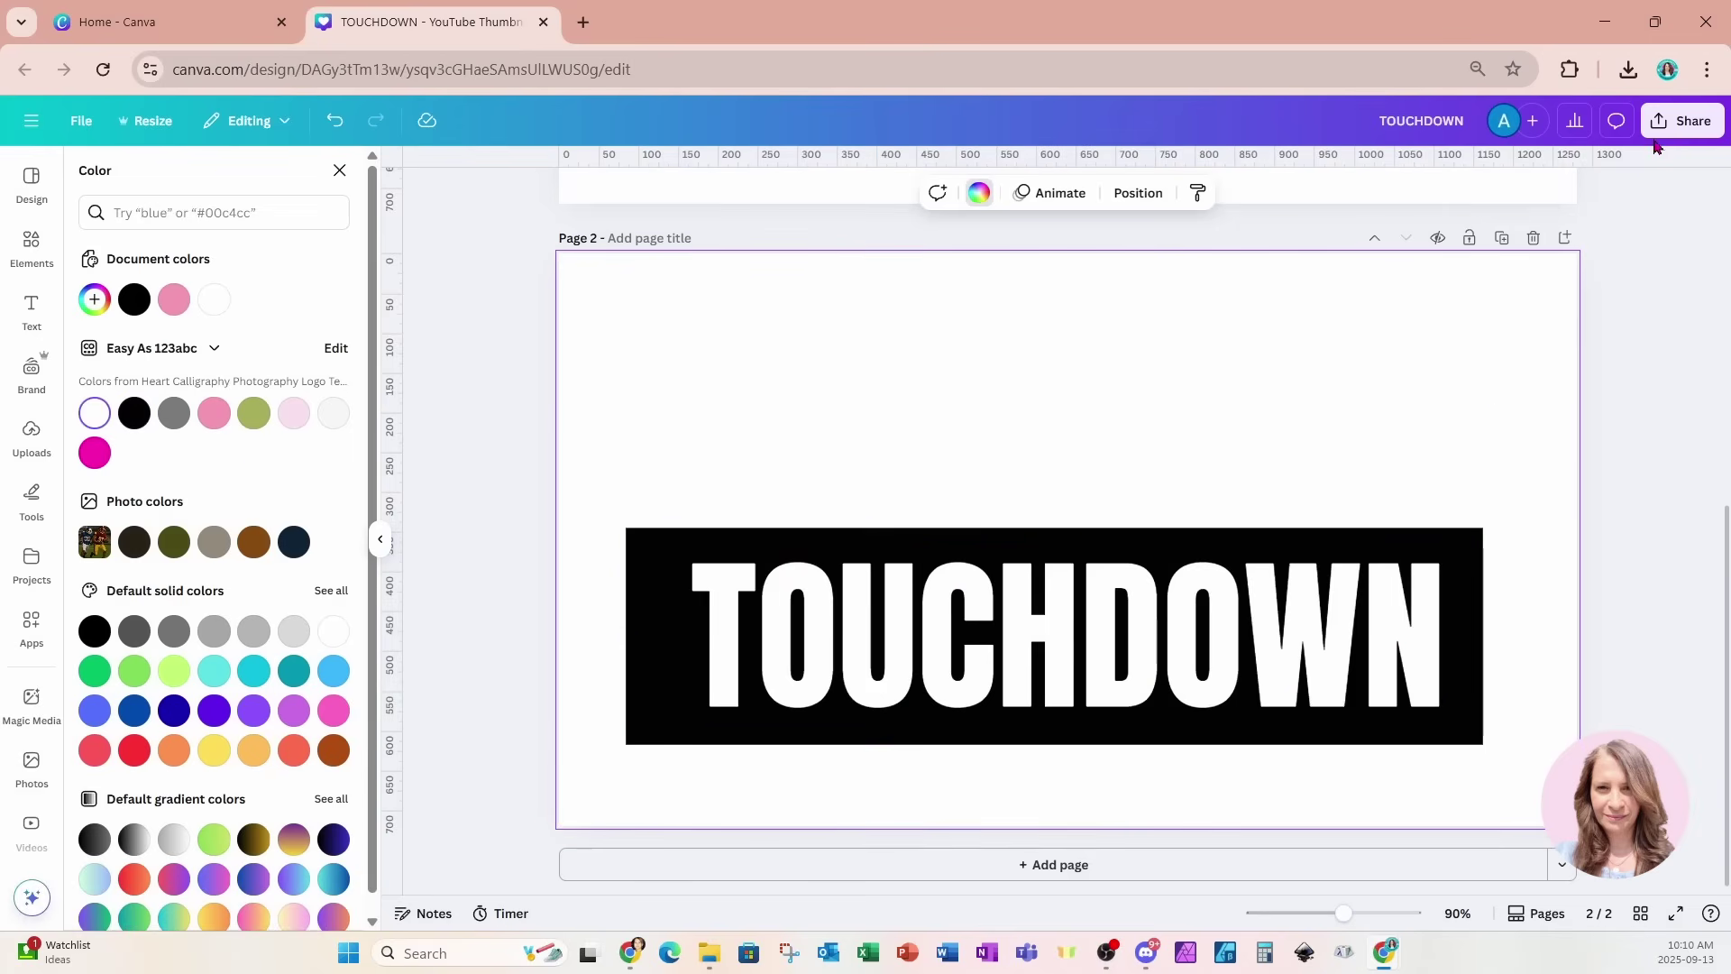
Download only the current page, page 2, as a PNG file.
left_click(1678, 122)
left_click(1417, 494)
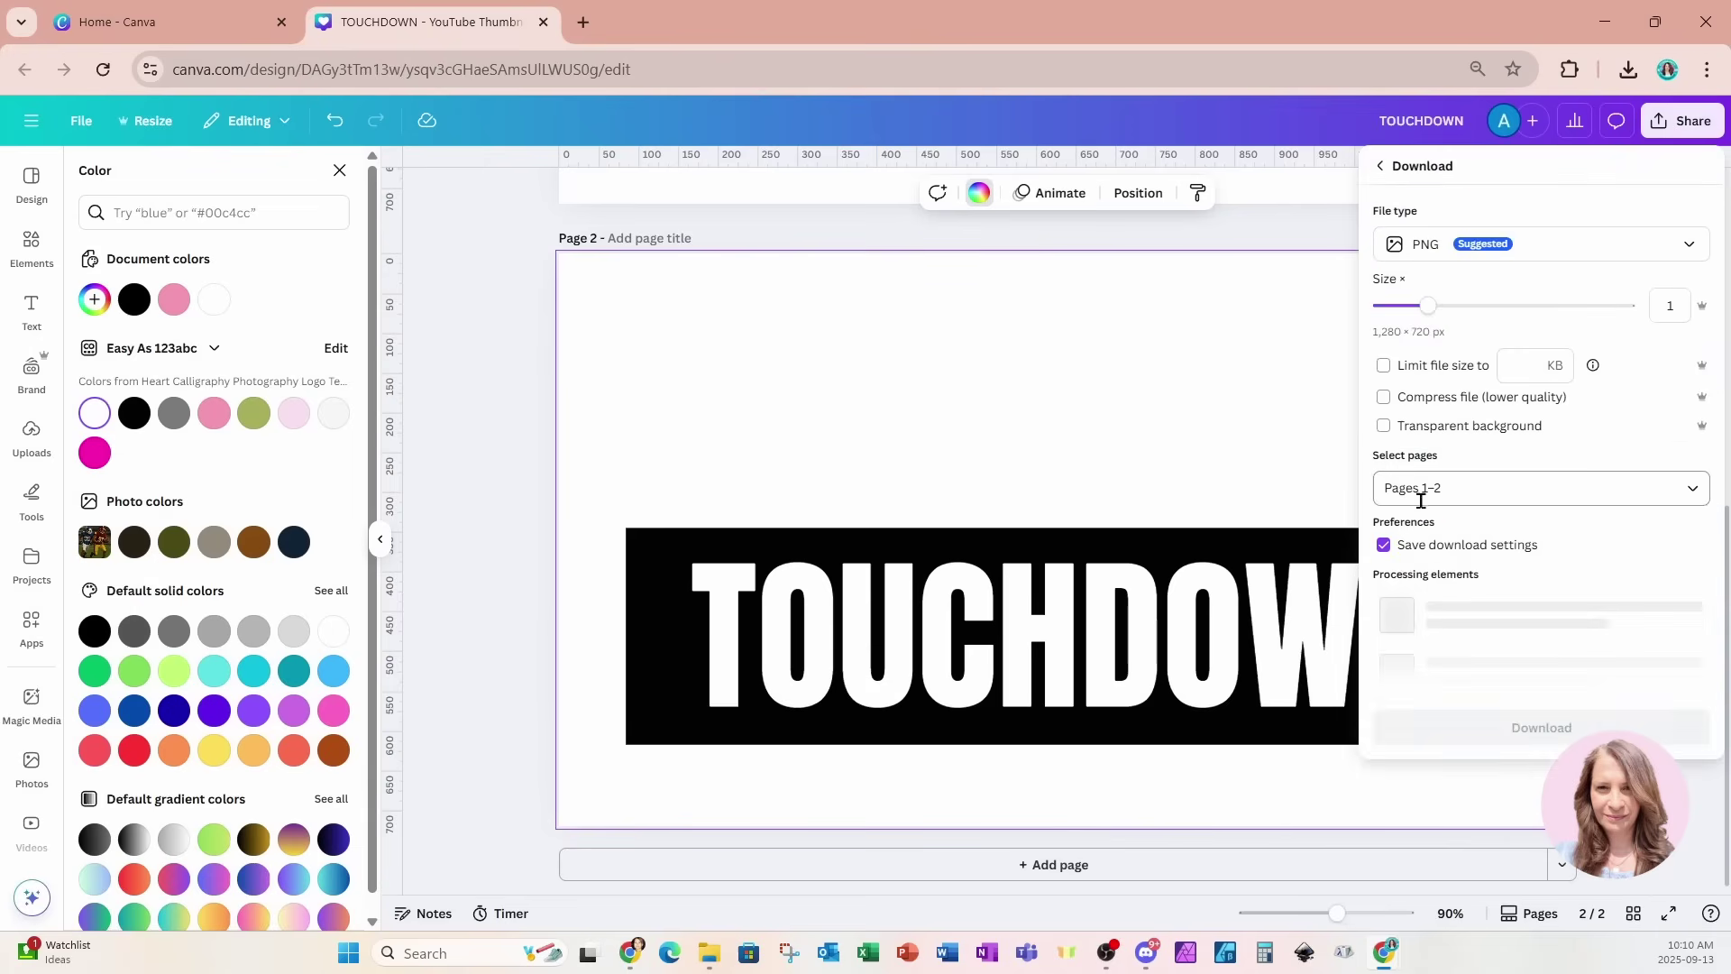
left_click(1421, 496)
left_click(1448, 570)
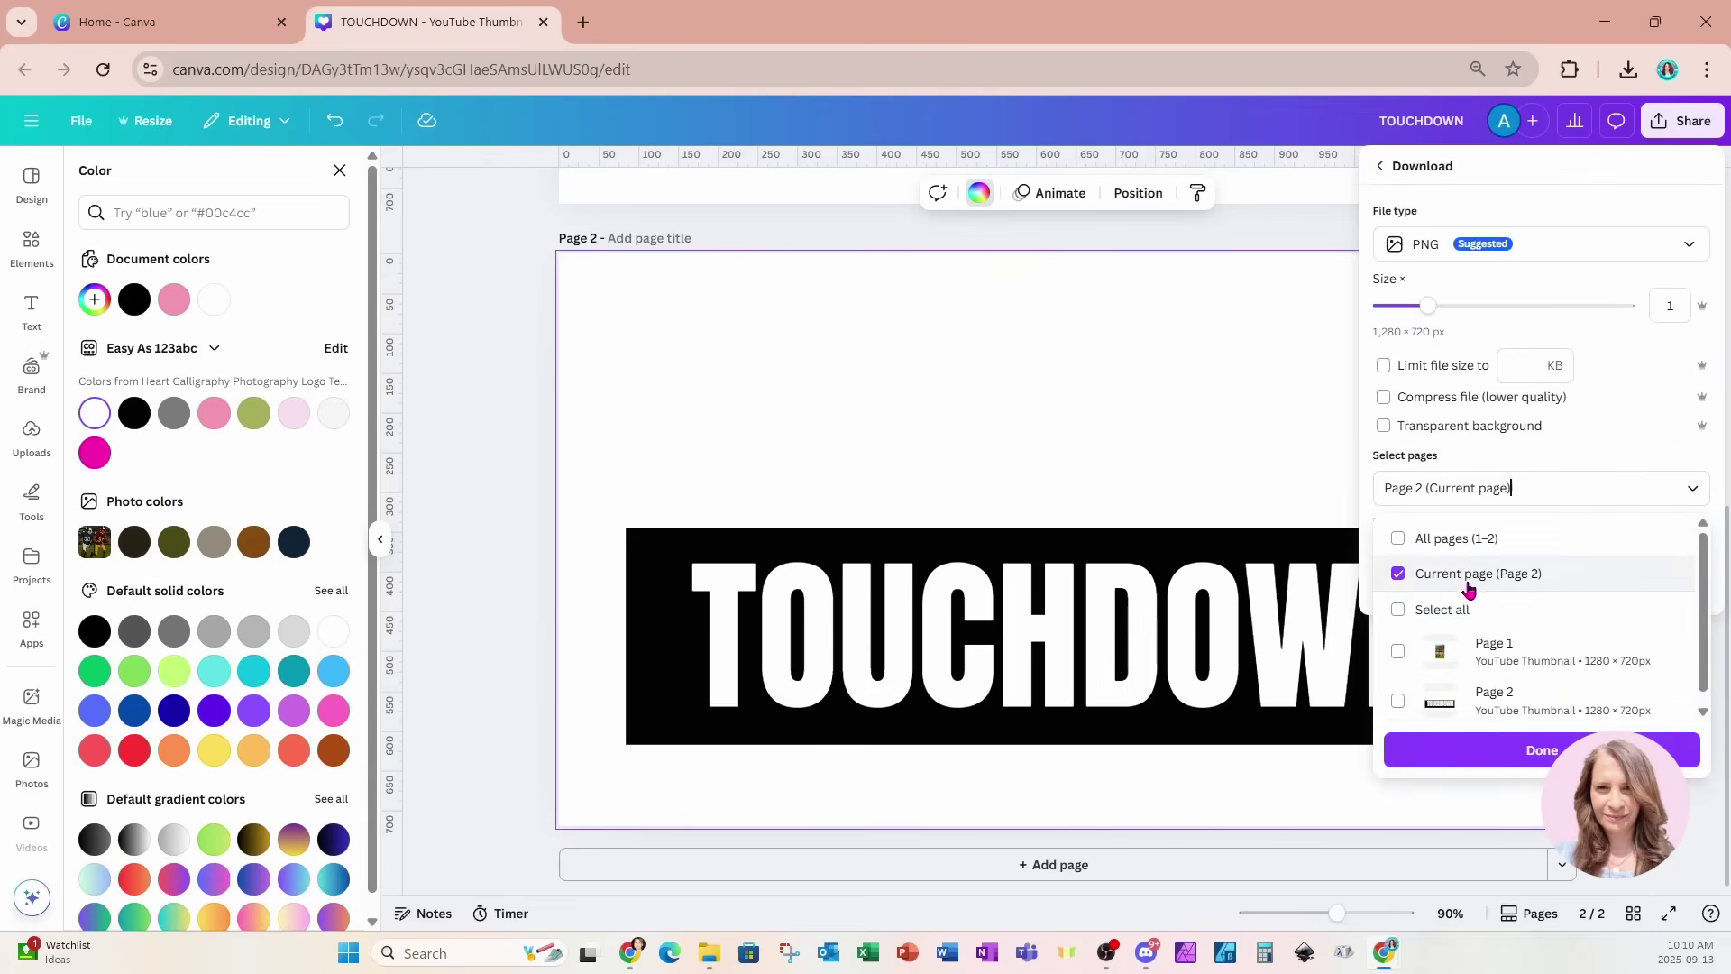
left_click(1475, 760)
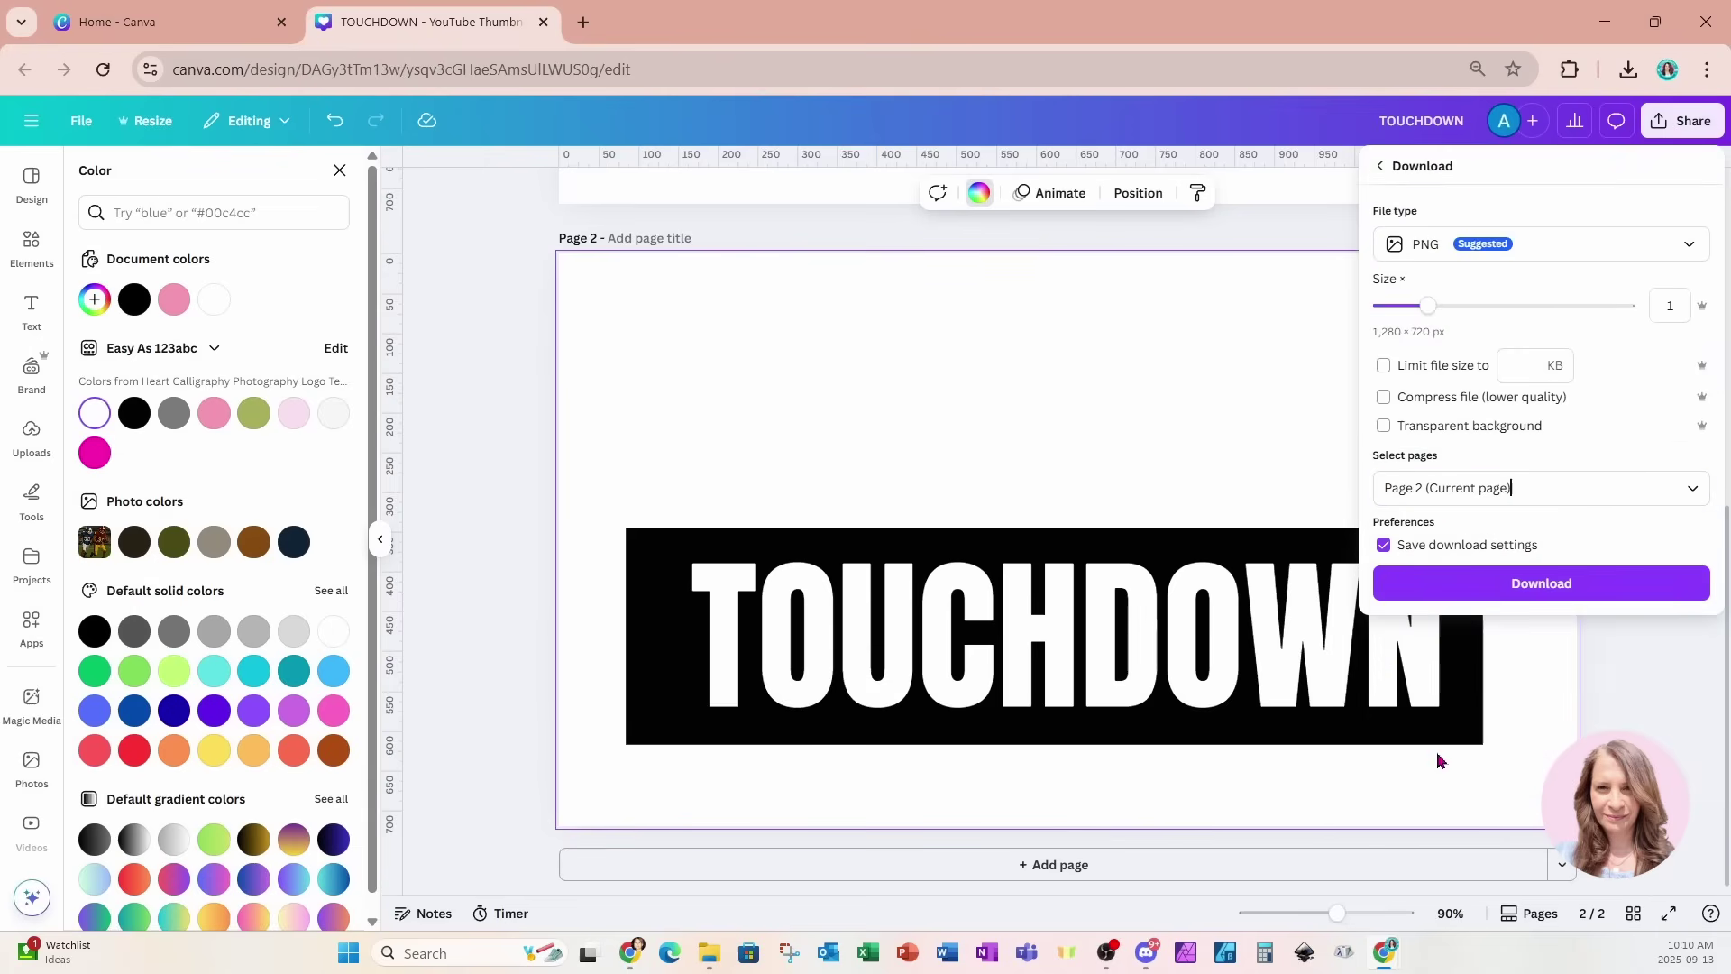
left_click(1454, 588)
Add a third page, place the downloaded TOUCHDOWN PNG on it and remove the image's background.
left_click(1168, 867)
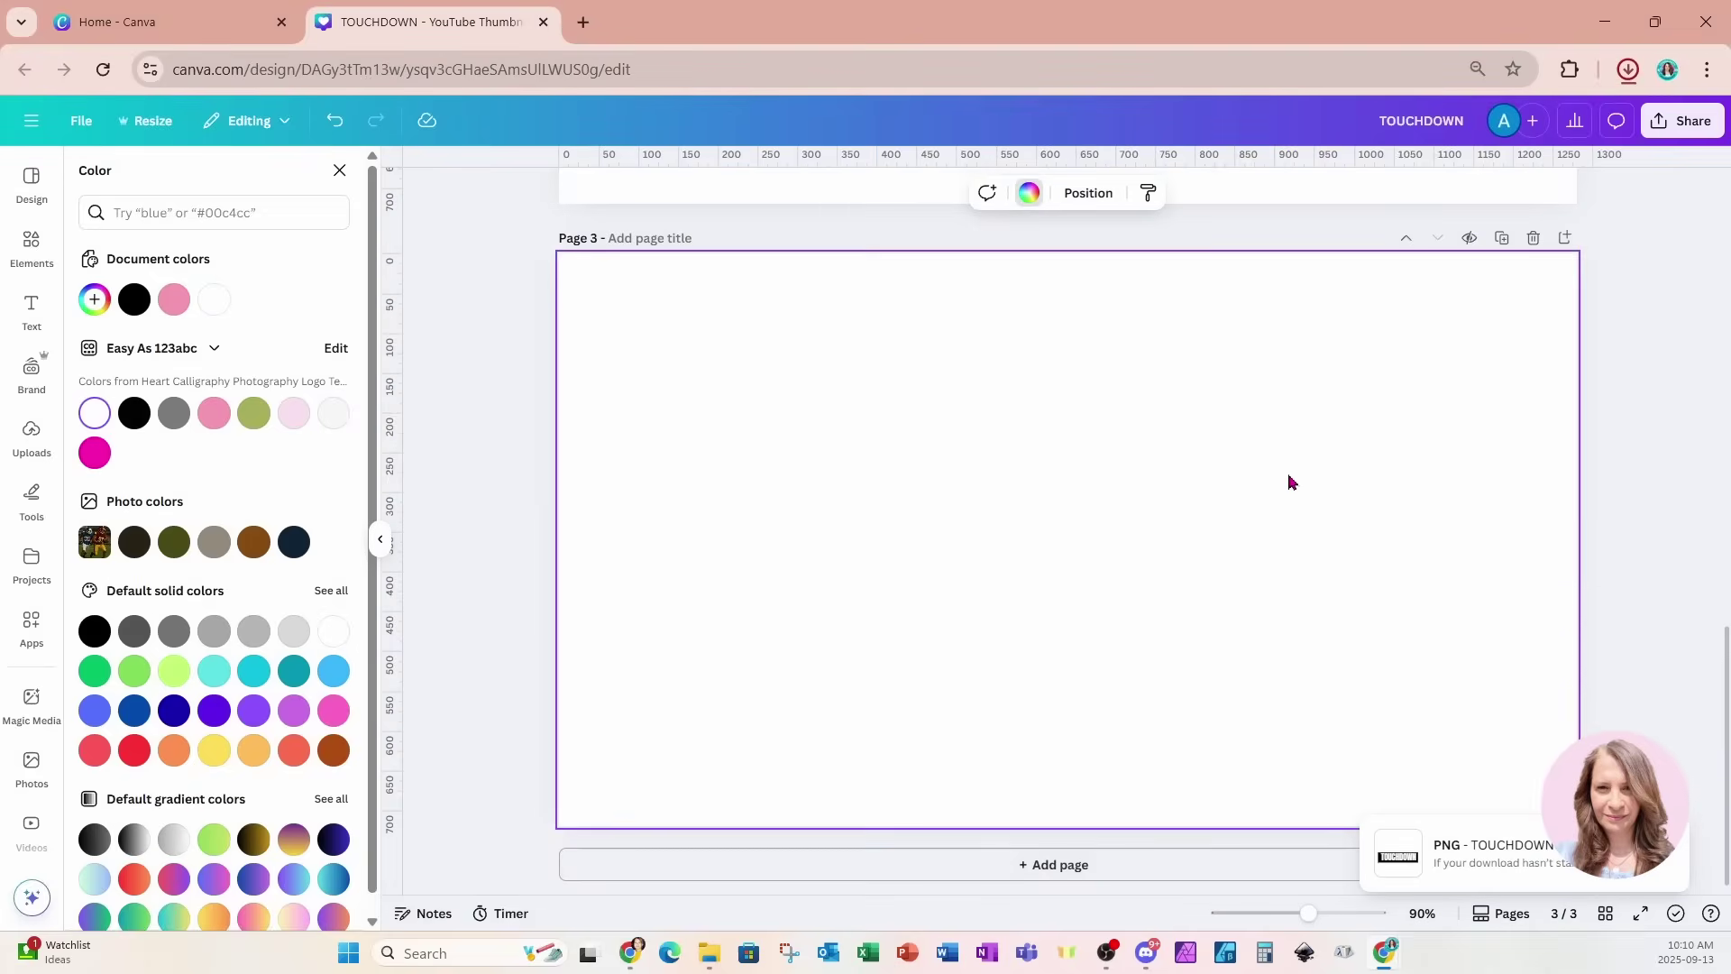
left_click_drag(1415, 127, 1002, 442)
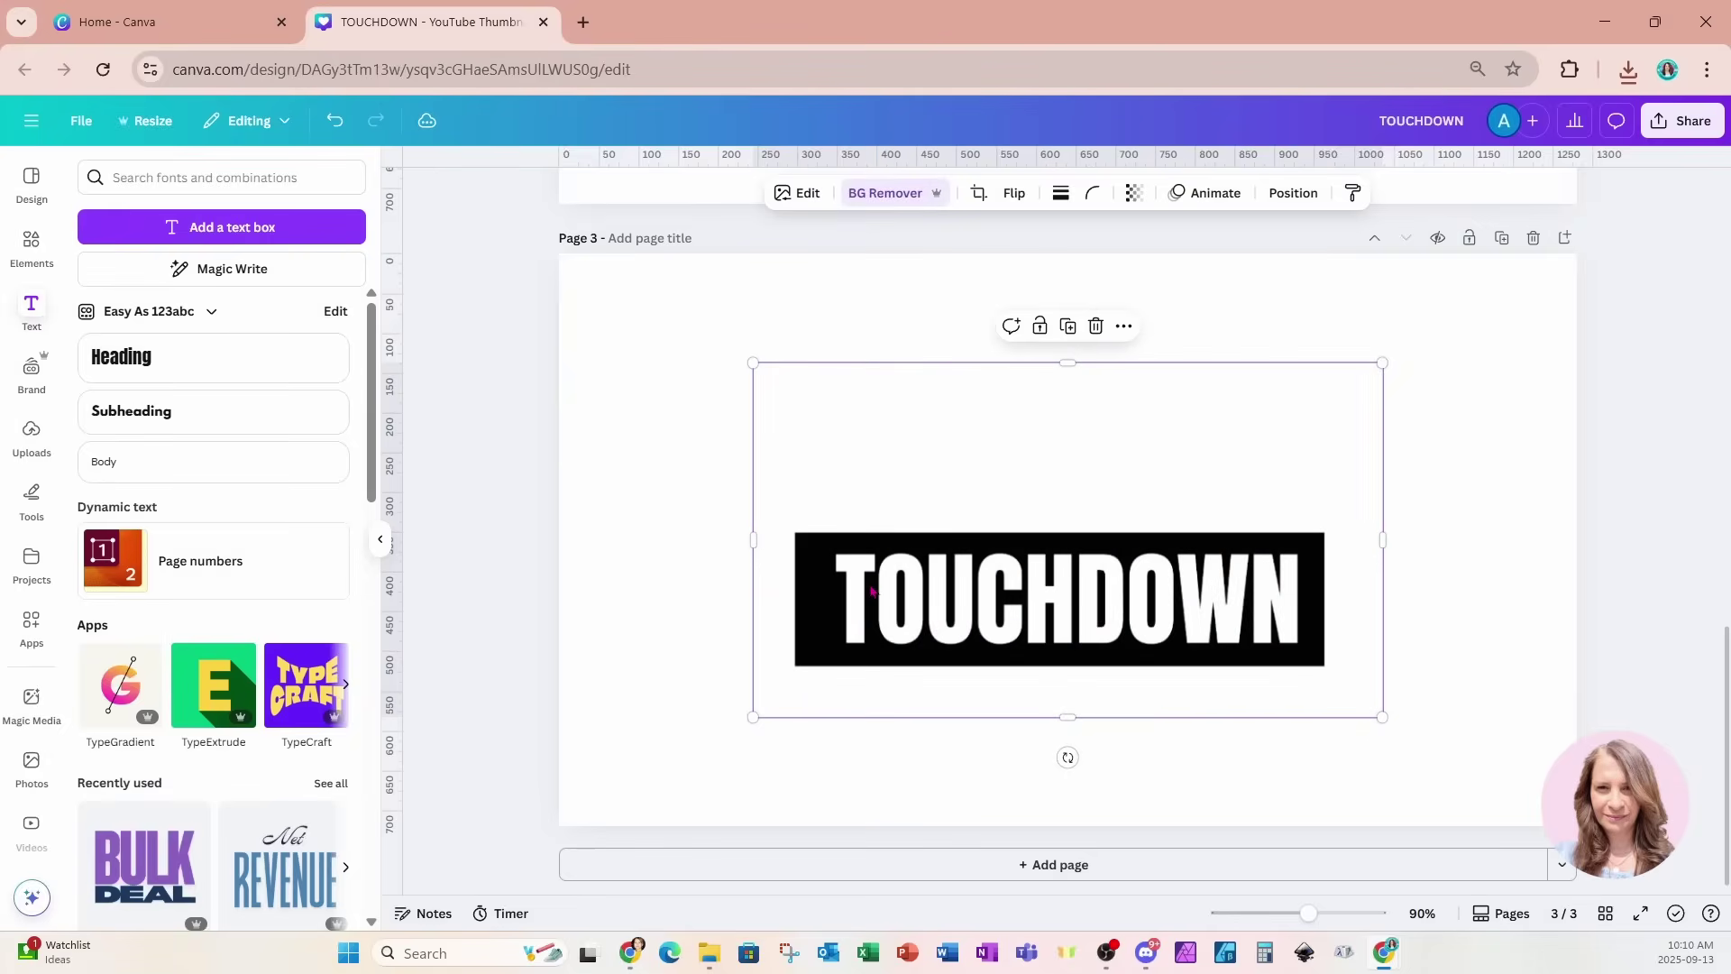
left_click(874, 195)
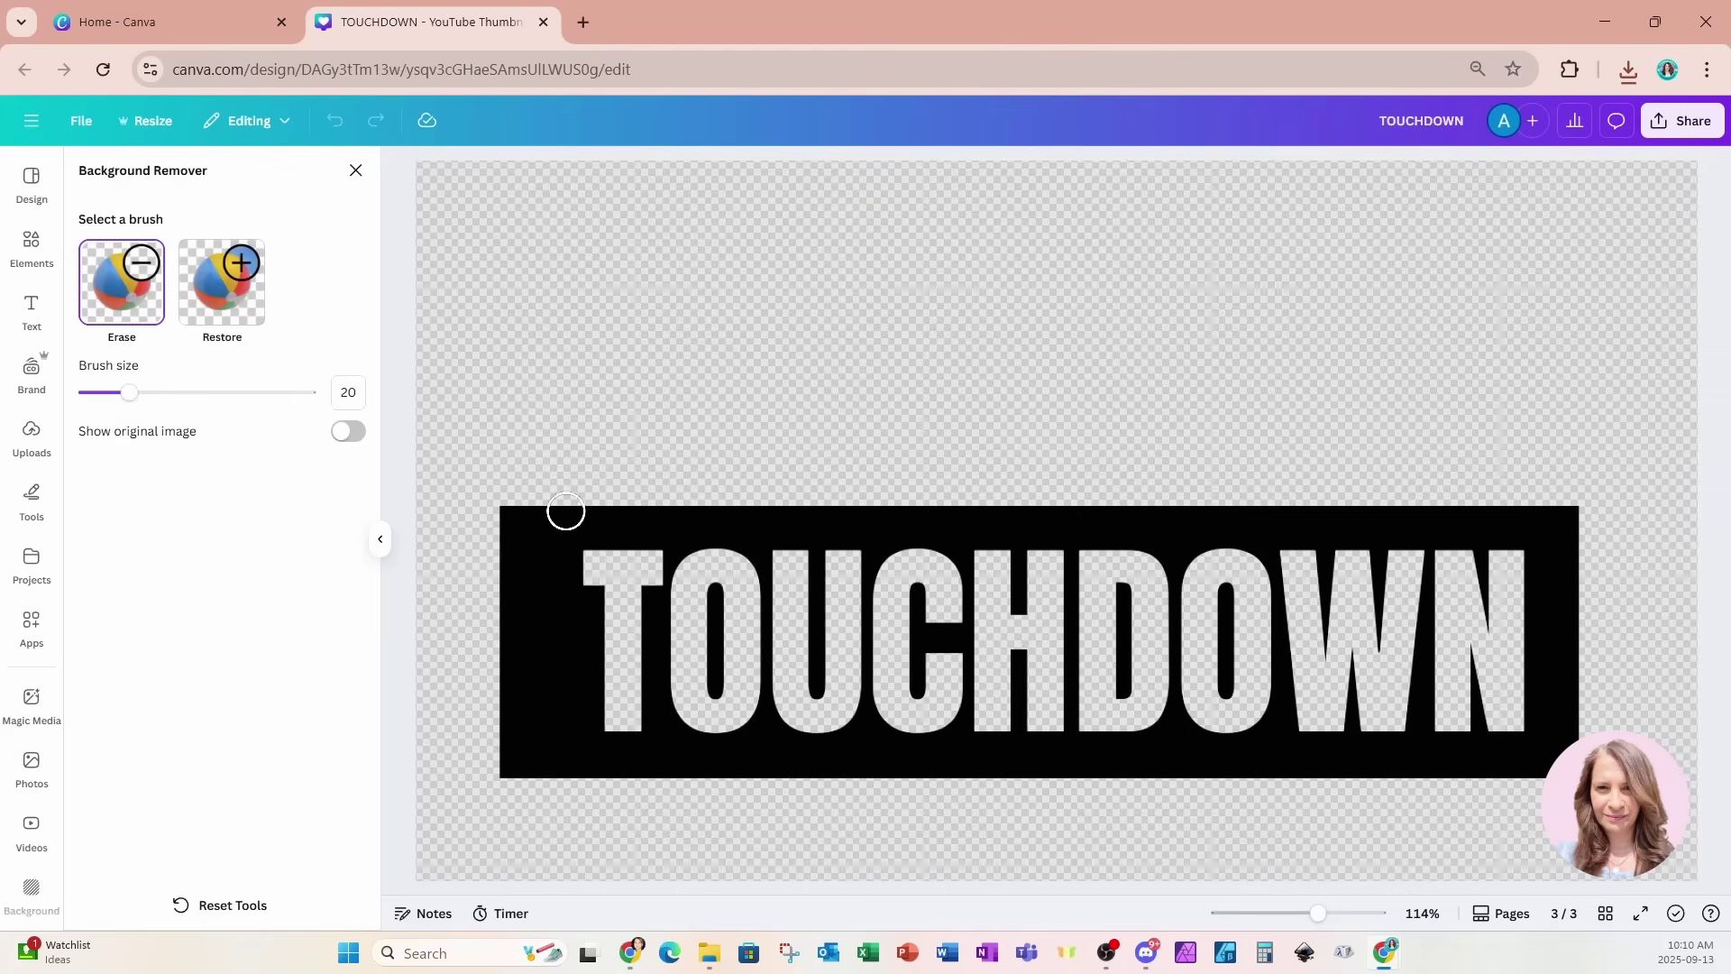
left_click(350, 172)
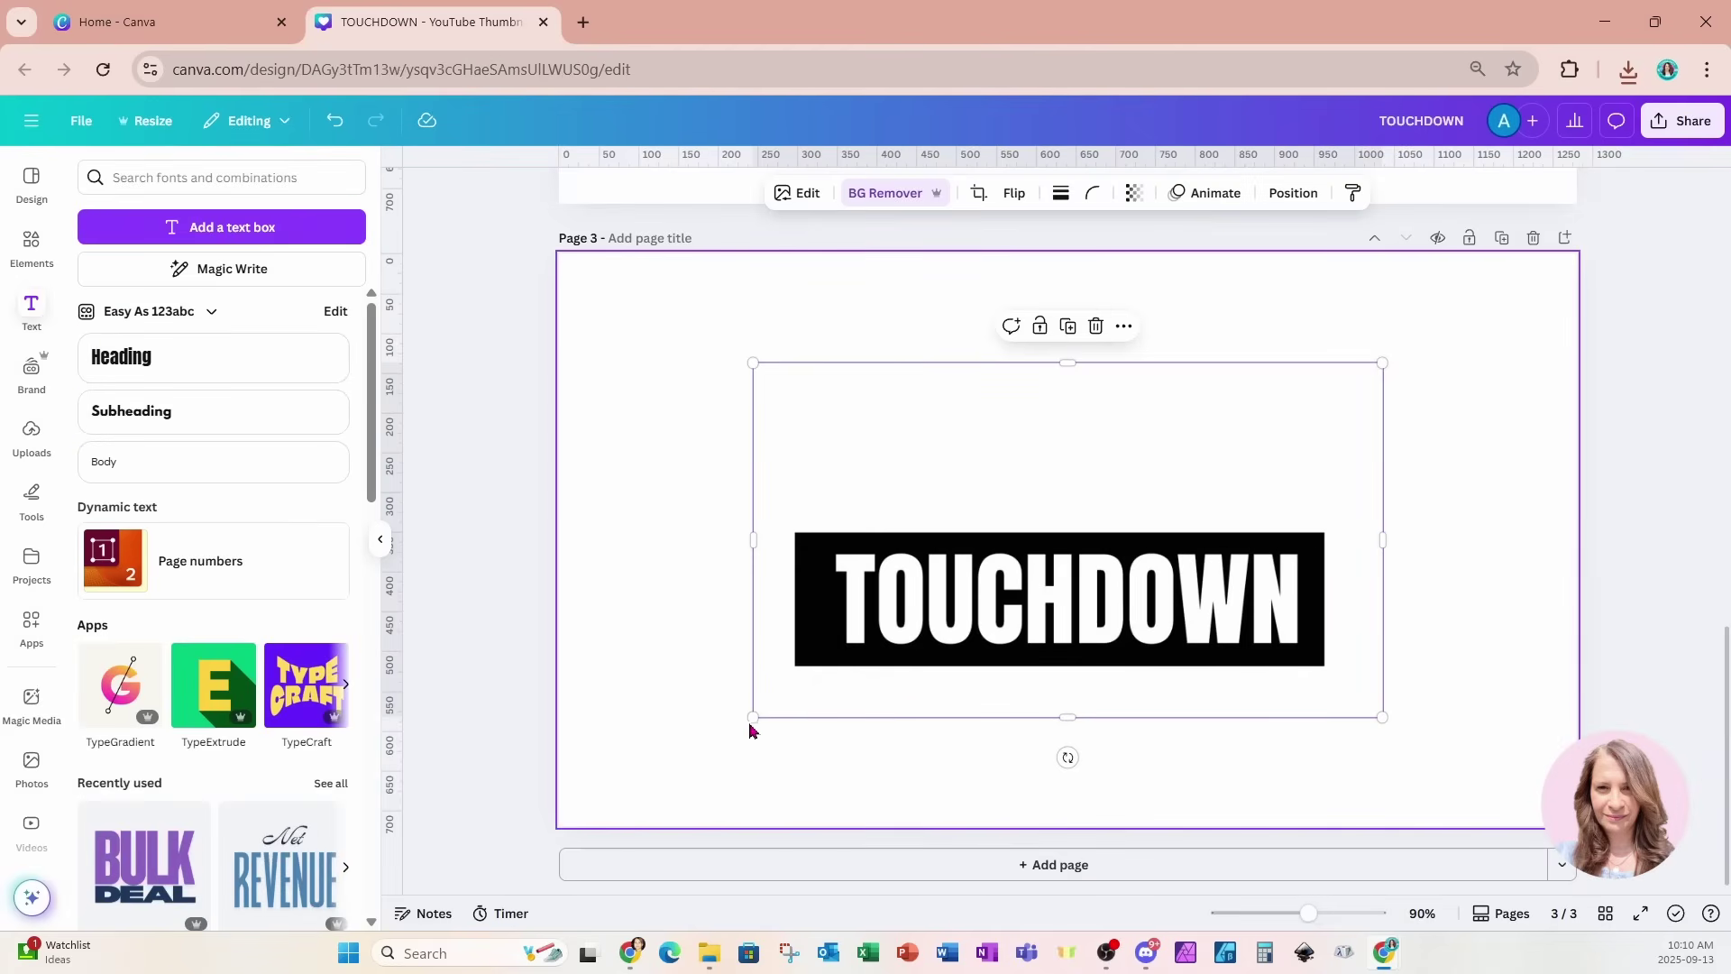
Enlarge the TOUCHDOWN cut-out image to nearly the page's width and position it over page 3.
left_click_drag(751, 722, 600, 800)
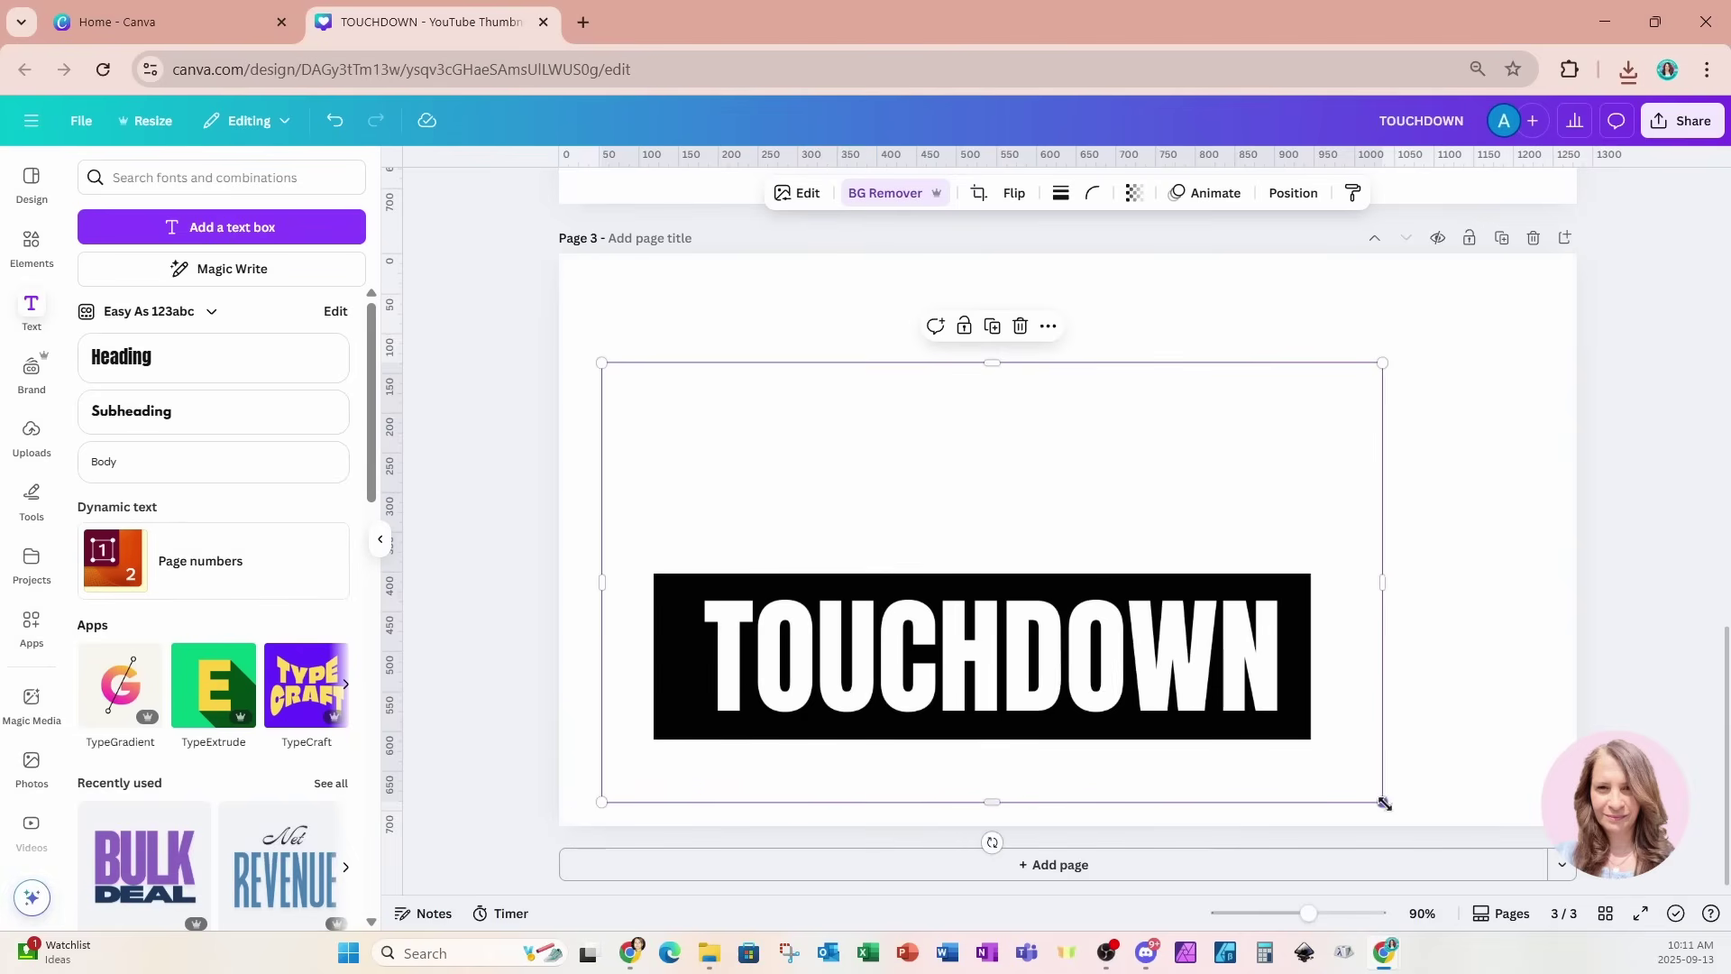
left_click_drag(1381, 363, 1541, 273)
left_click_drag(1076, 272, 1032, 497)
Copy the brightened football players photo from page 1 and paste it onto page 3.
scroll(1032, 503, "up", 5)
scroll(1033, 503, "up", 9)
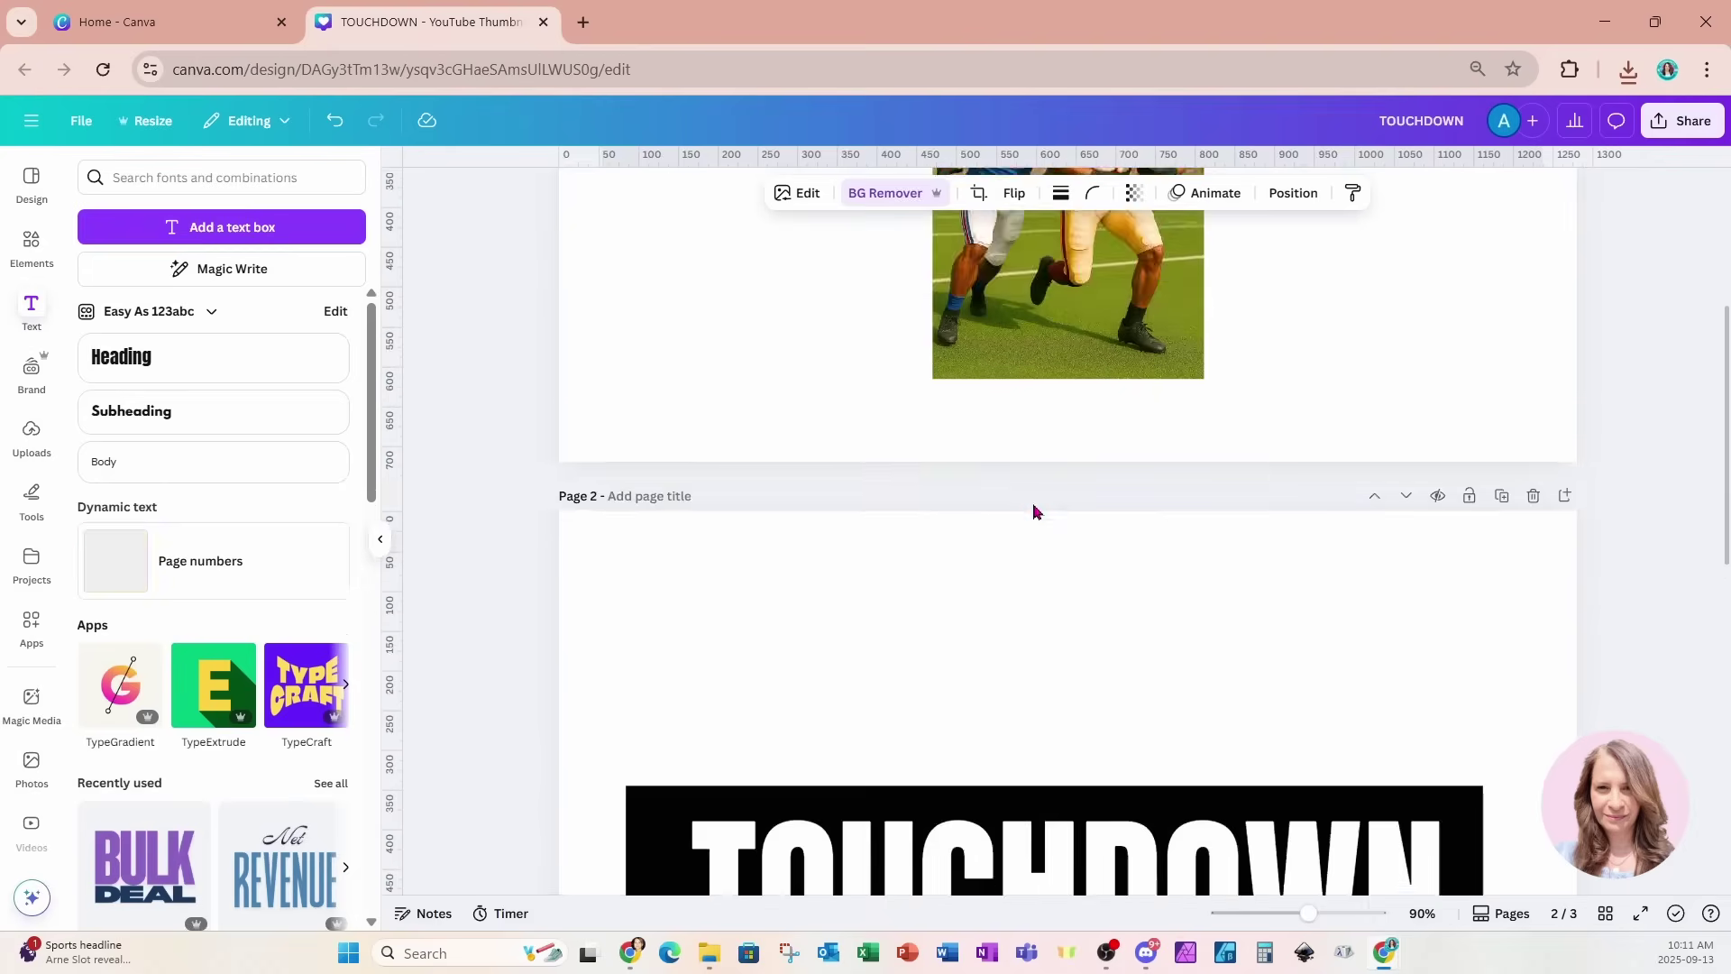
left_click(1063, 487)
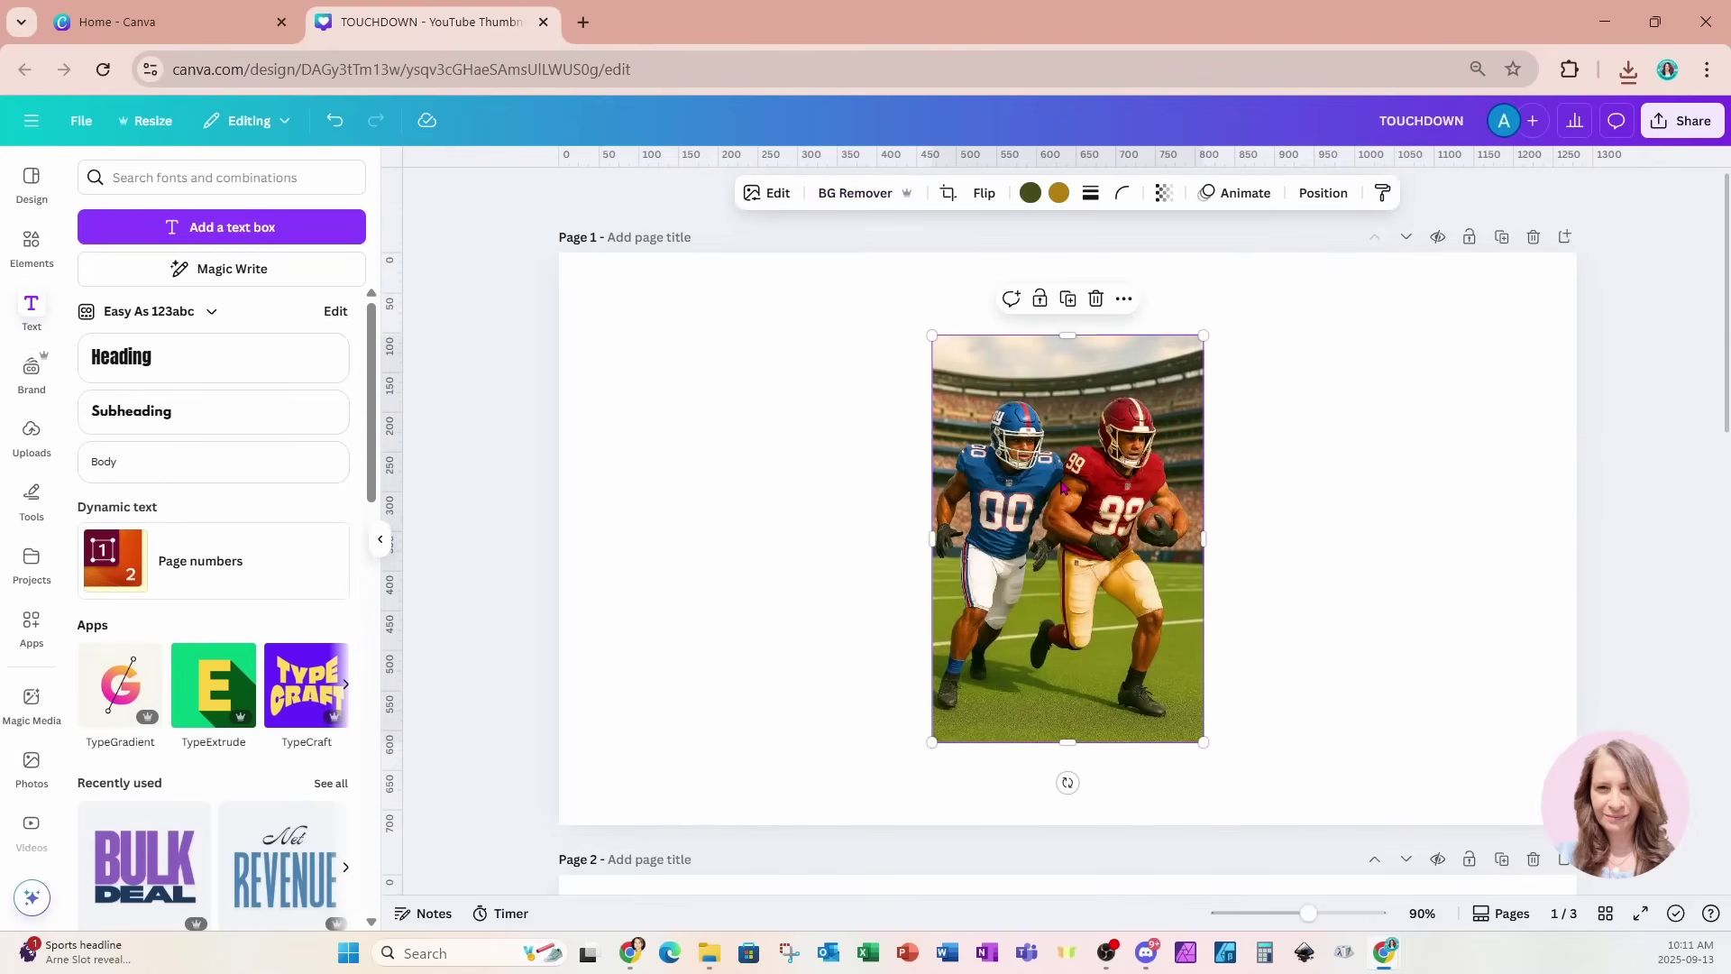
scroll(1062, 487, "down", 12)
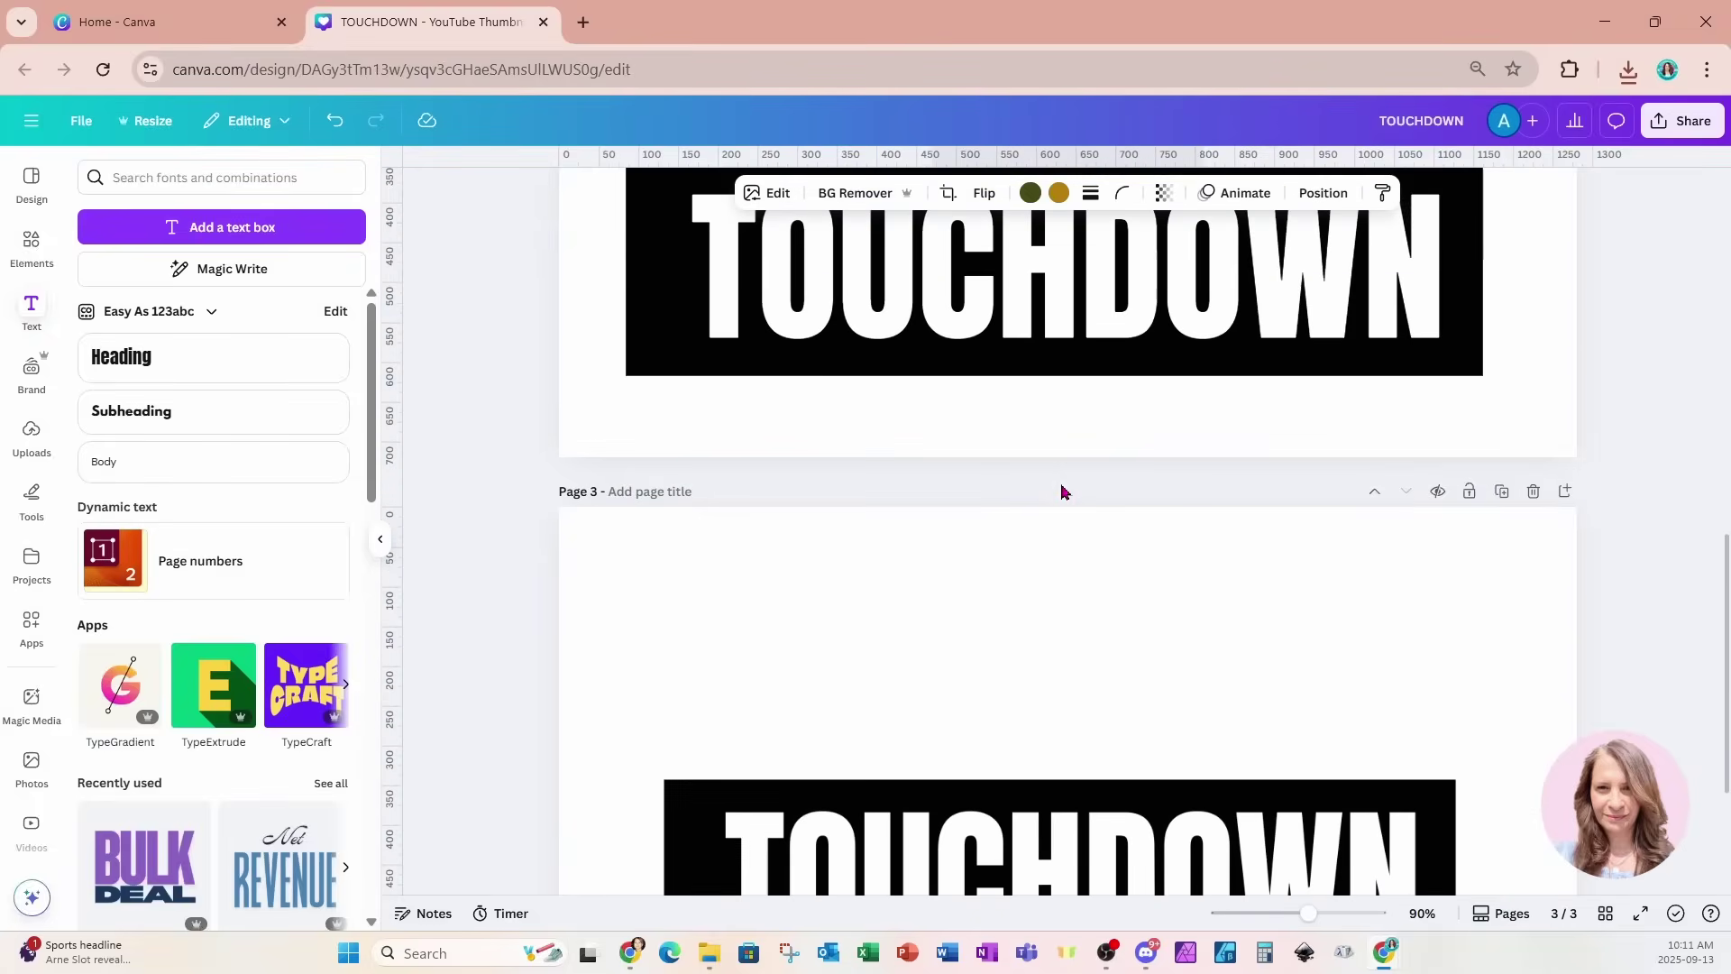
left_click(1063, 469)
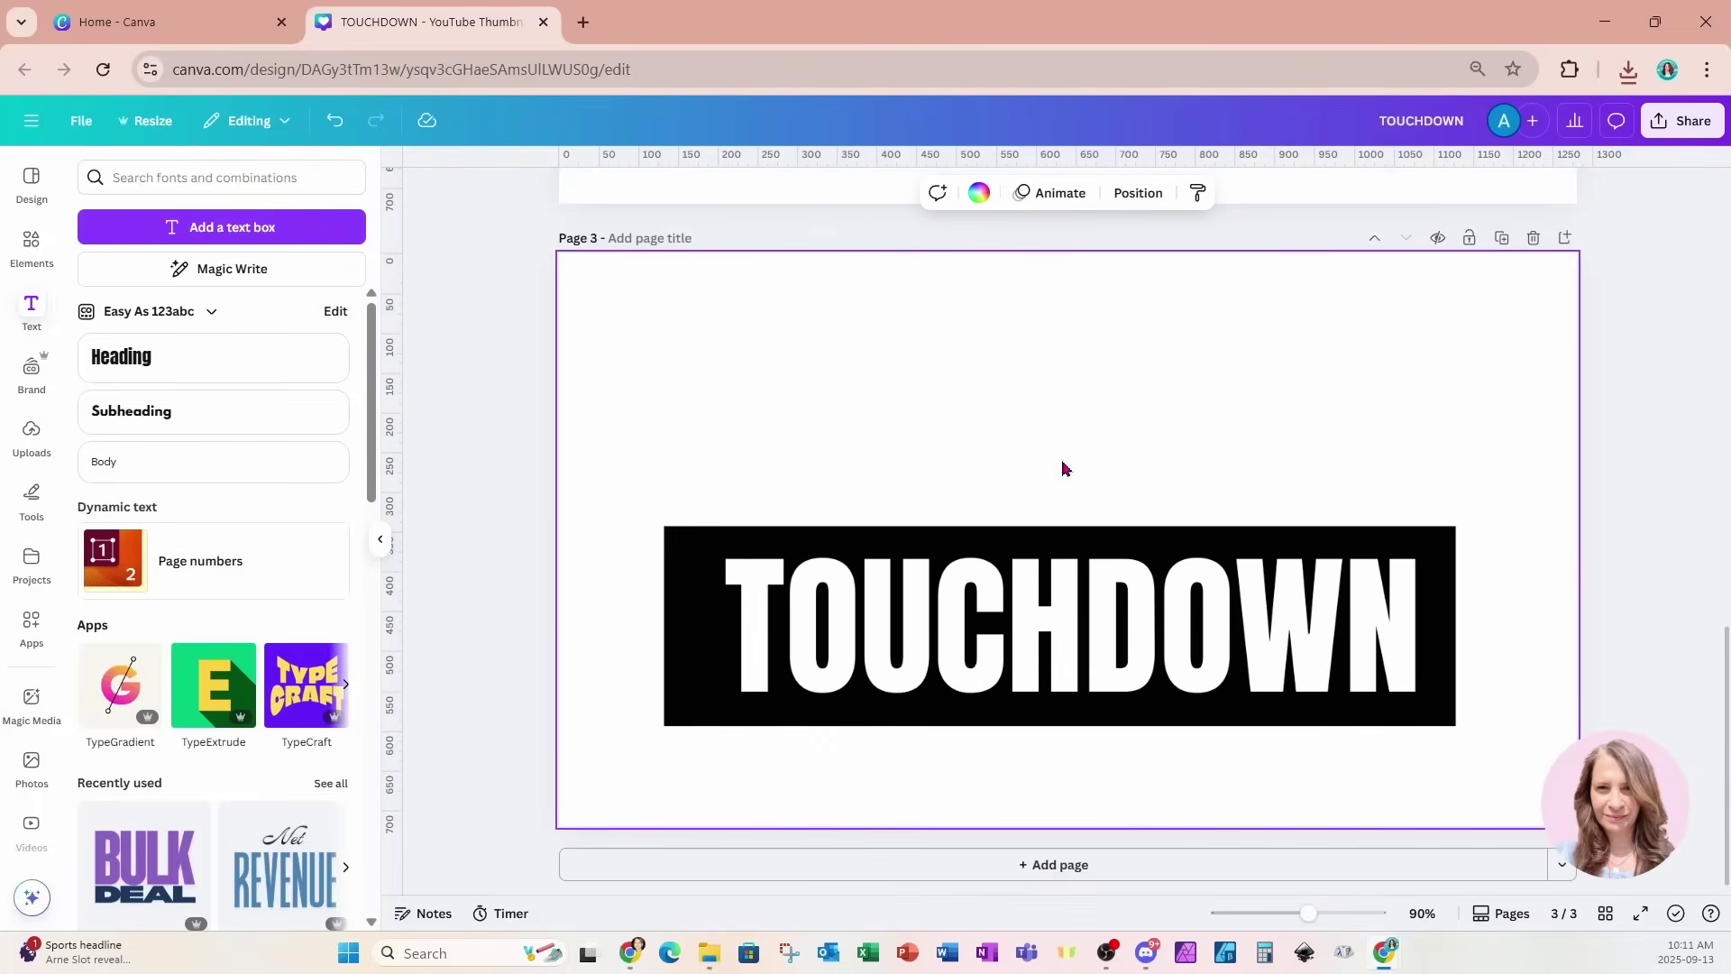
key("ctrl+v")
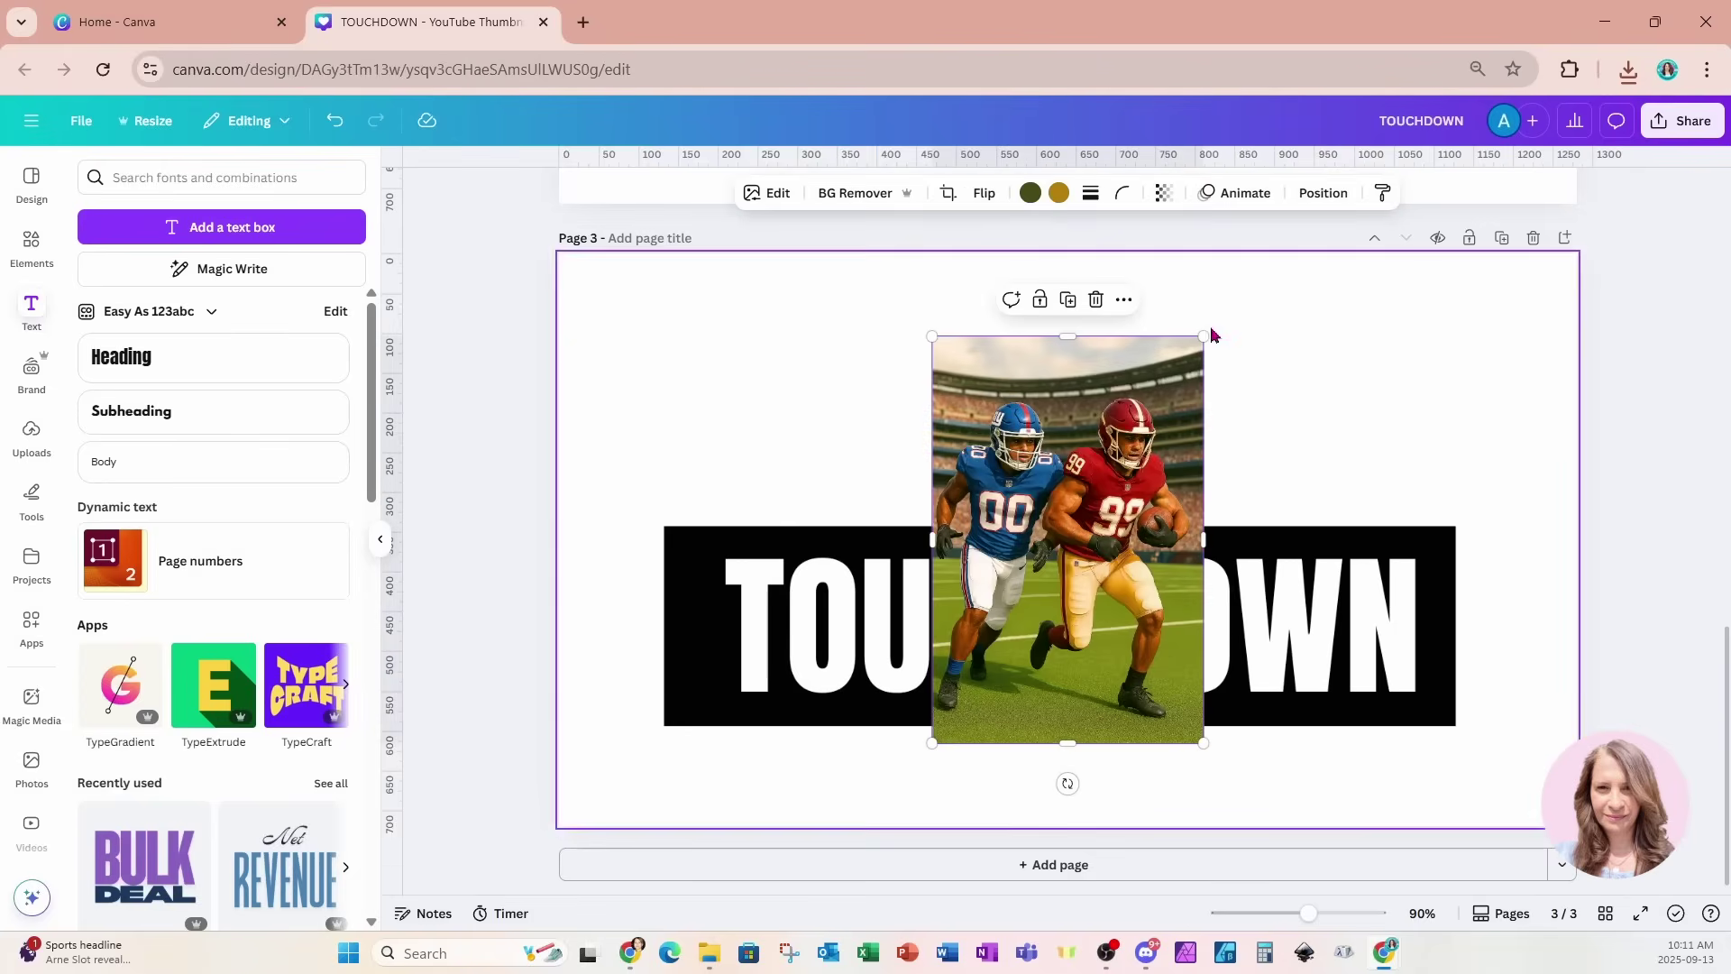
Enlarge the pasted photo over the middle of TOUCHDOWN and move both images down toward the page's lower edge.
left_click_drag(1204, 336, 1286, 280)
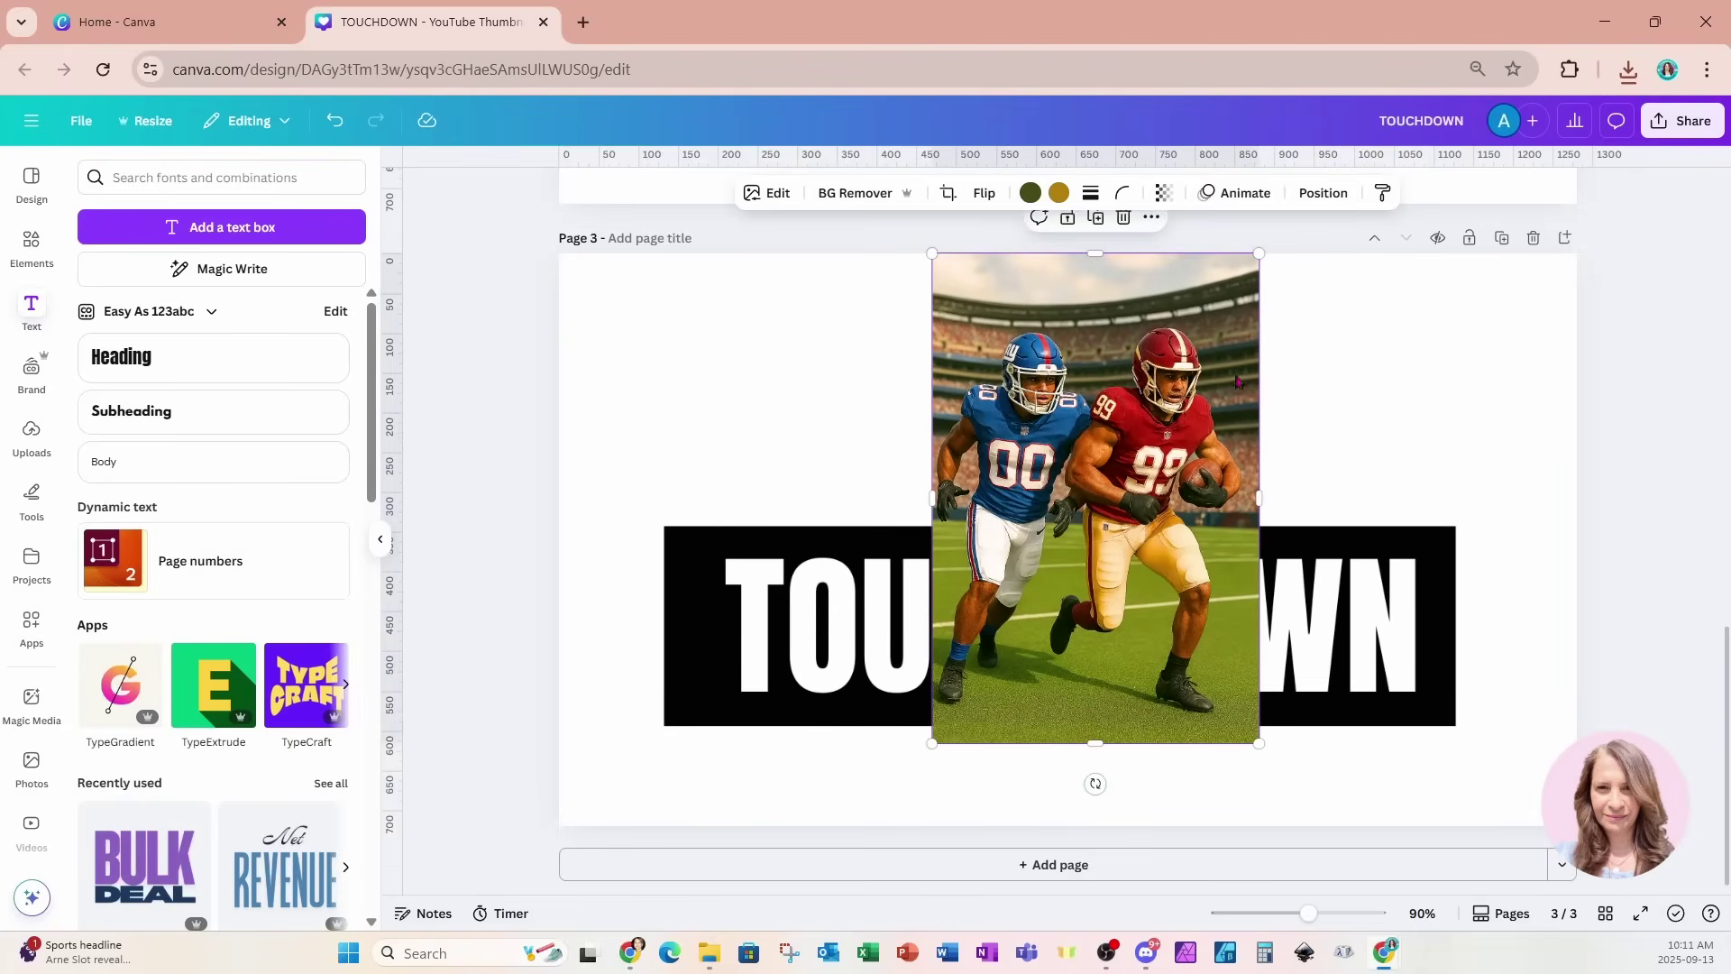
left_click_drag(1188, 416, 1129, 422)
left_click_drag(460, 340, 1332, 748)
left_click_drag(1376, 636, 1371, 695)
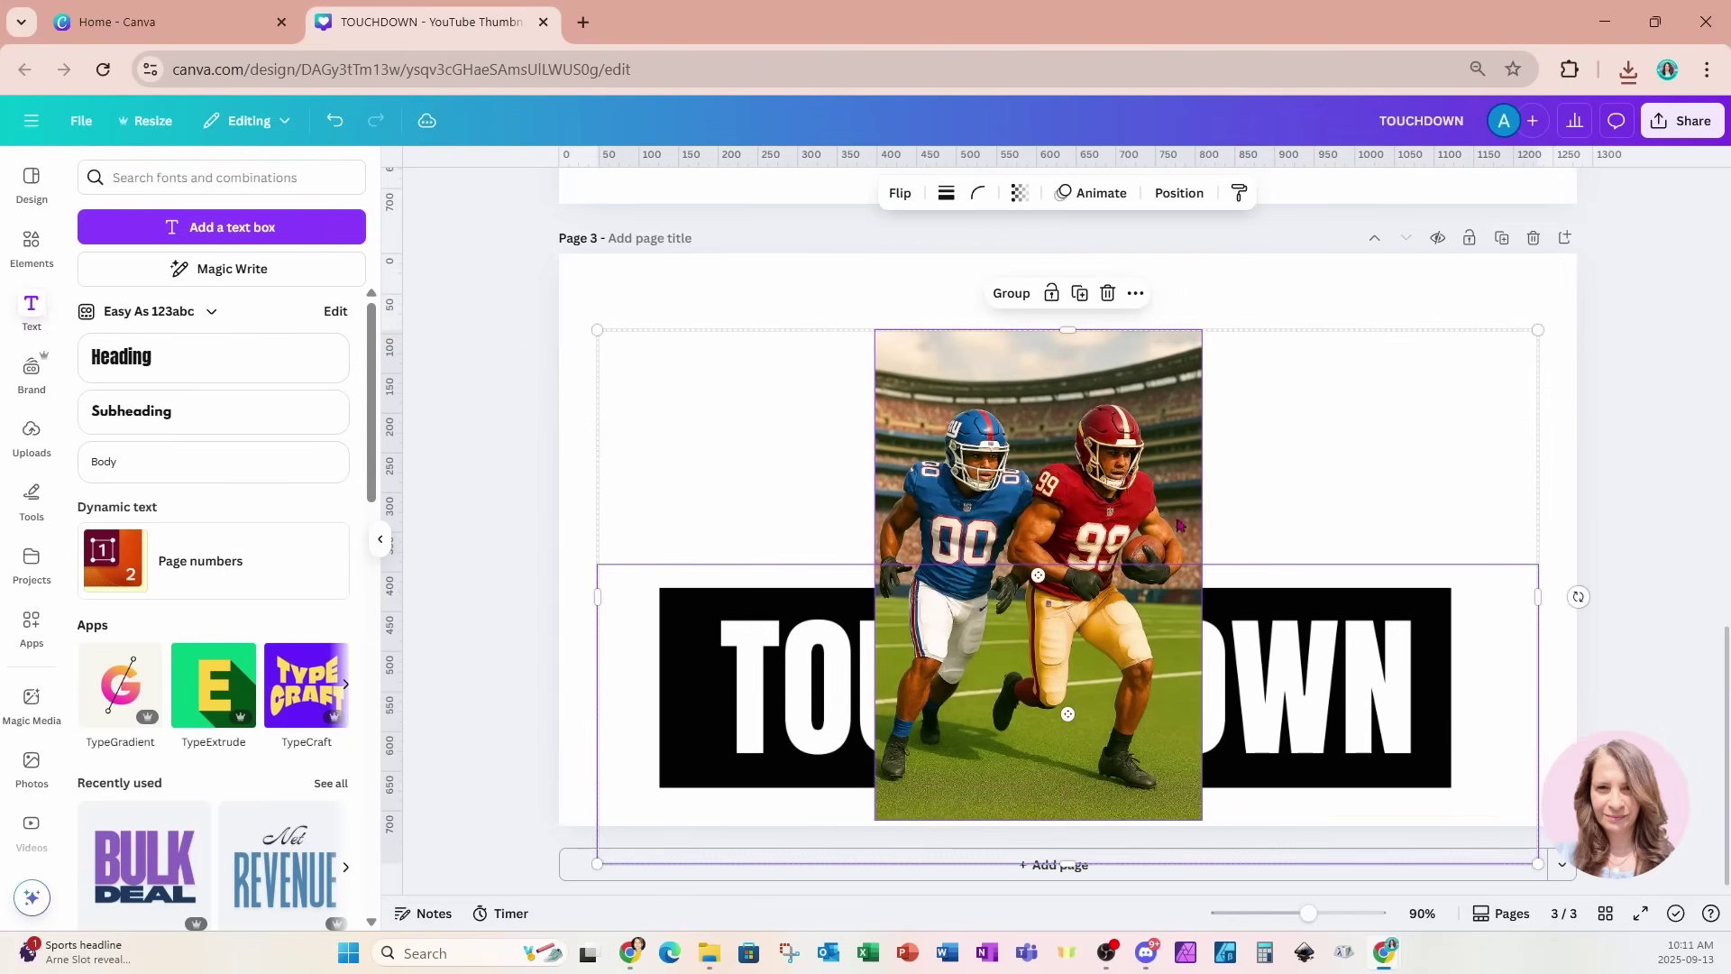
Enlarge the football players photo further so it extends past the upper edge of page 3.
left_click(1220, 297)
left_click(1192, 332)
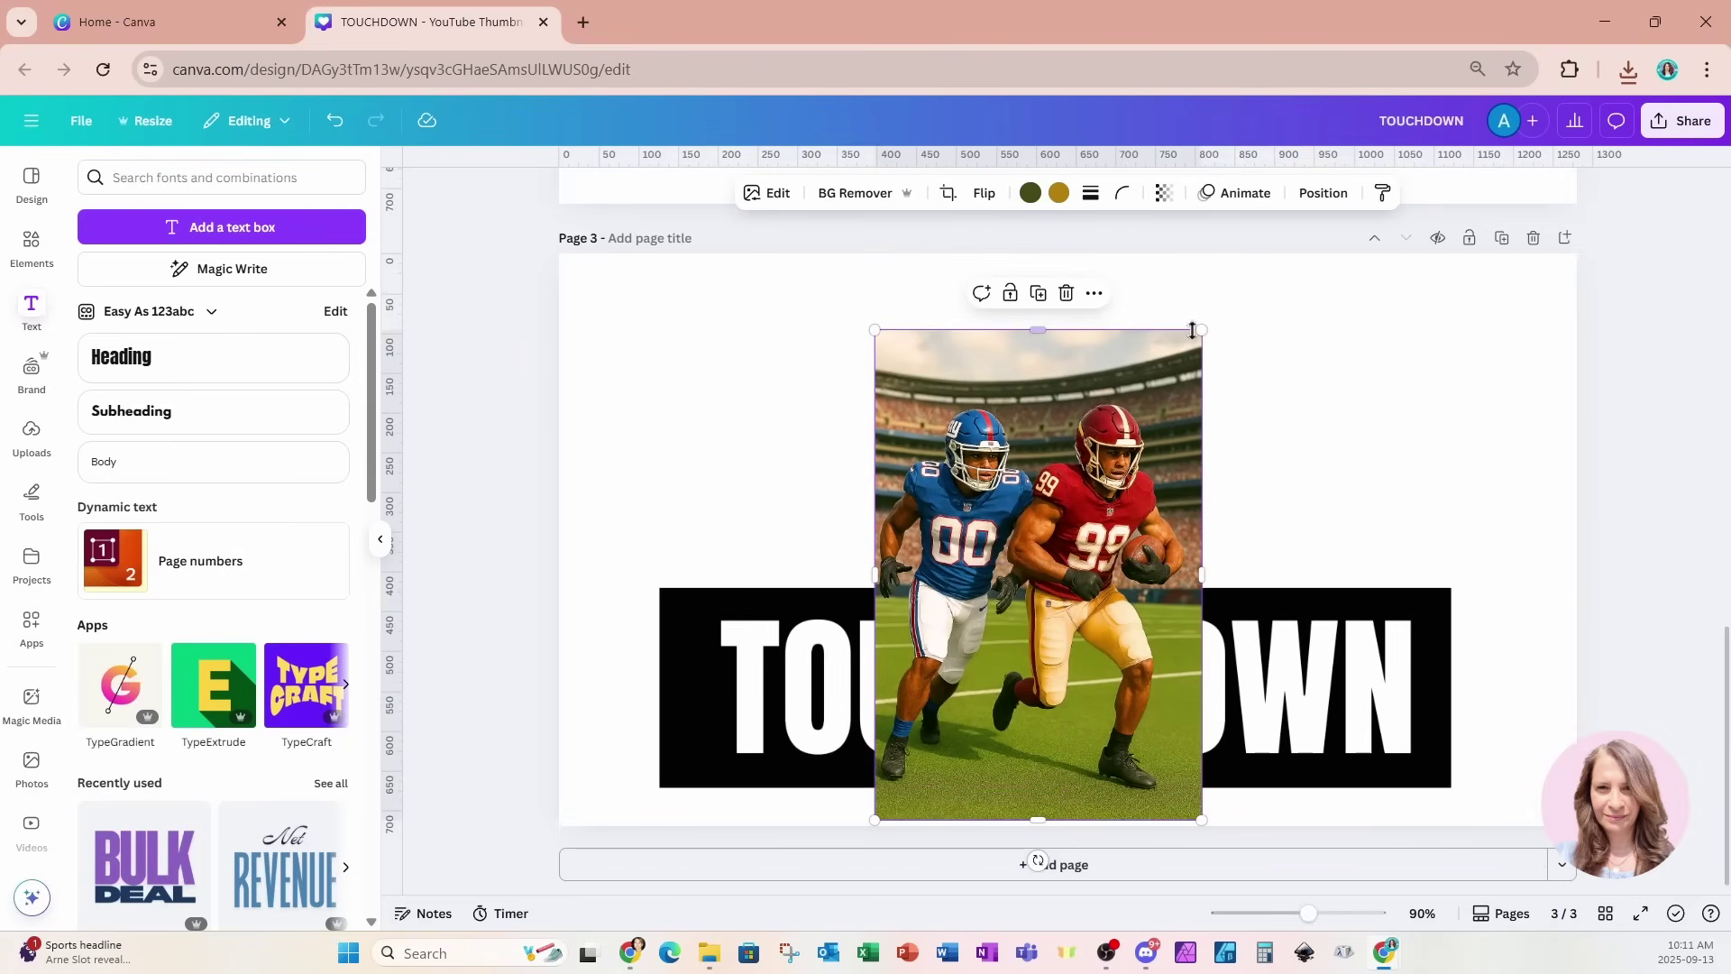
left_click_drag(1200, 327, 1298, 231)
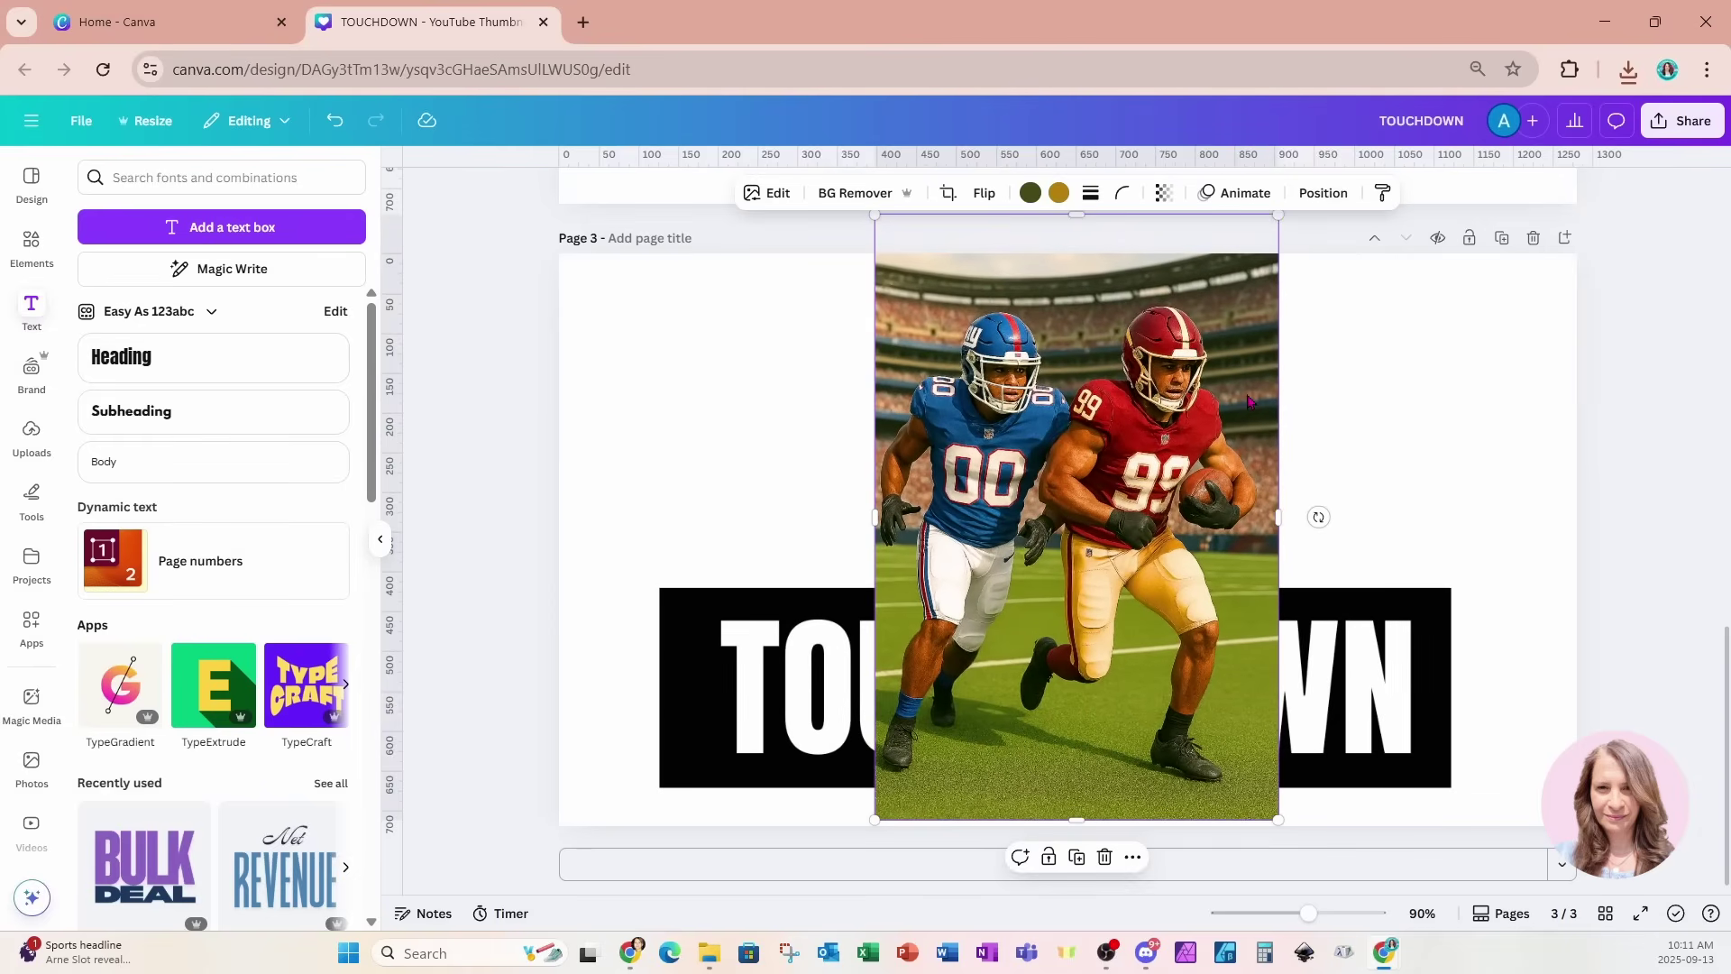
Remove the background of the football players photo on page 3 and place the photo behind the TOUCHDOWN cut-out.
left_click_drag(1248, 400, 1246, 401)
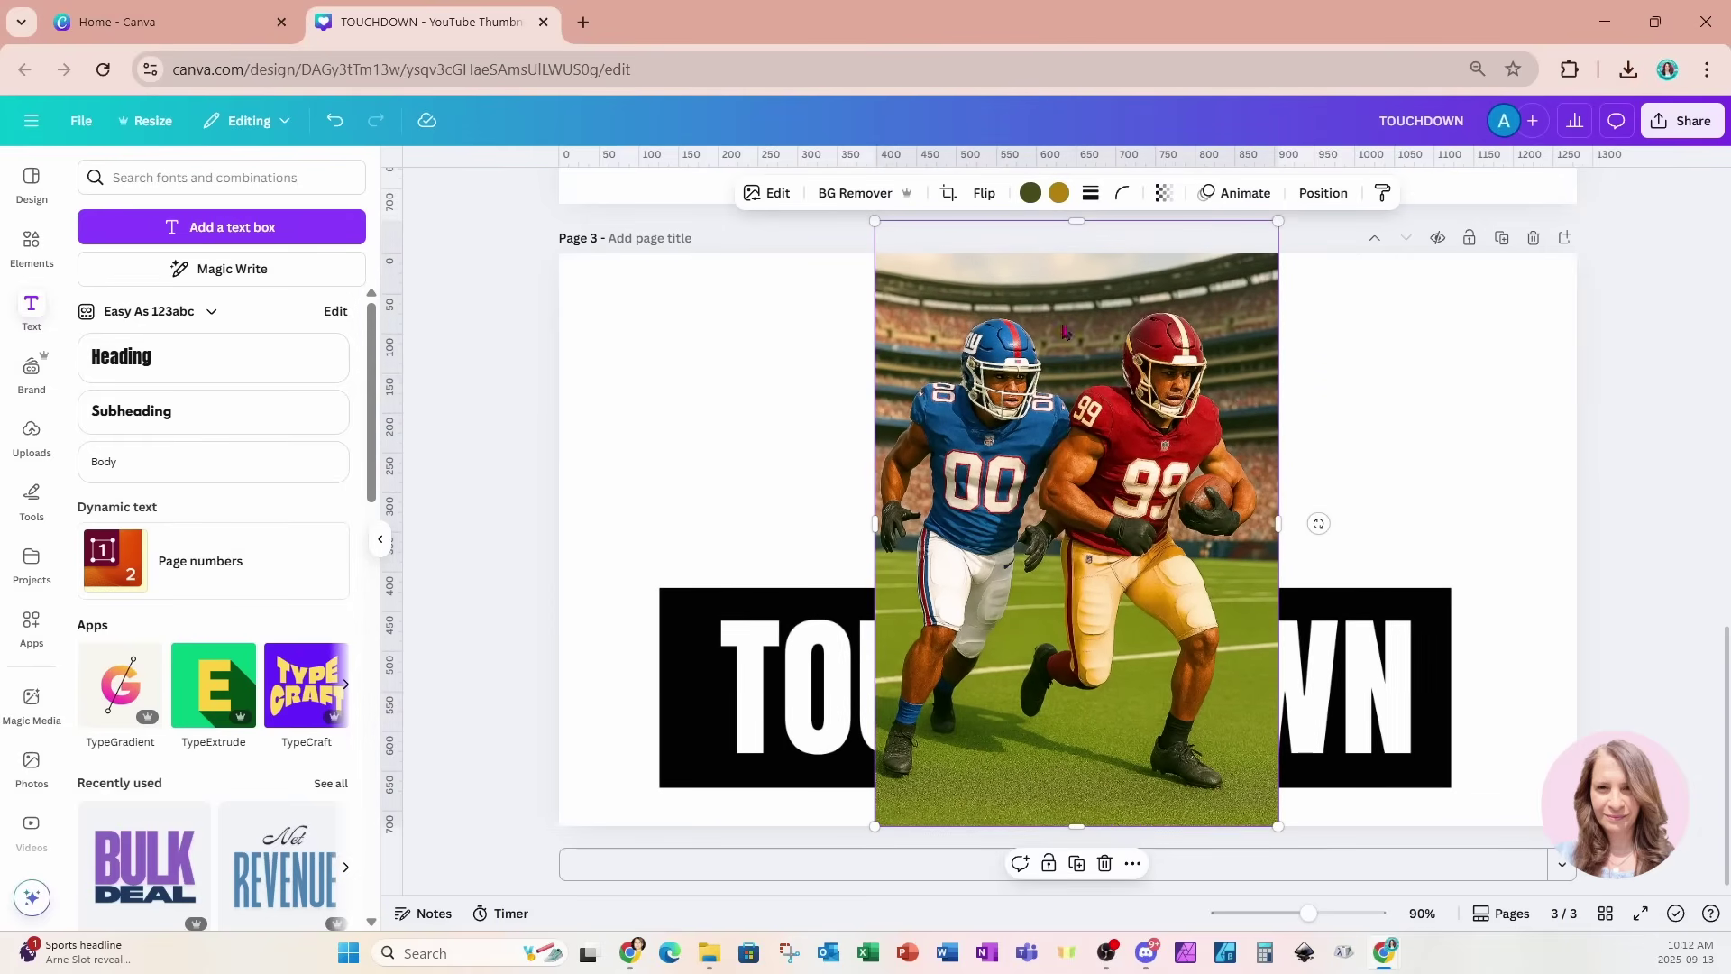
left_click(854, 195)
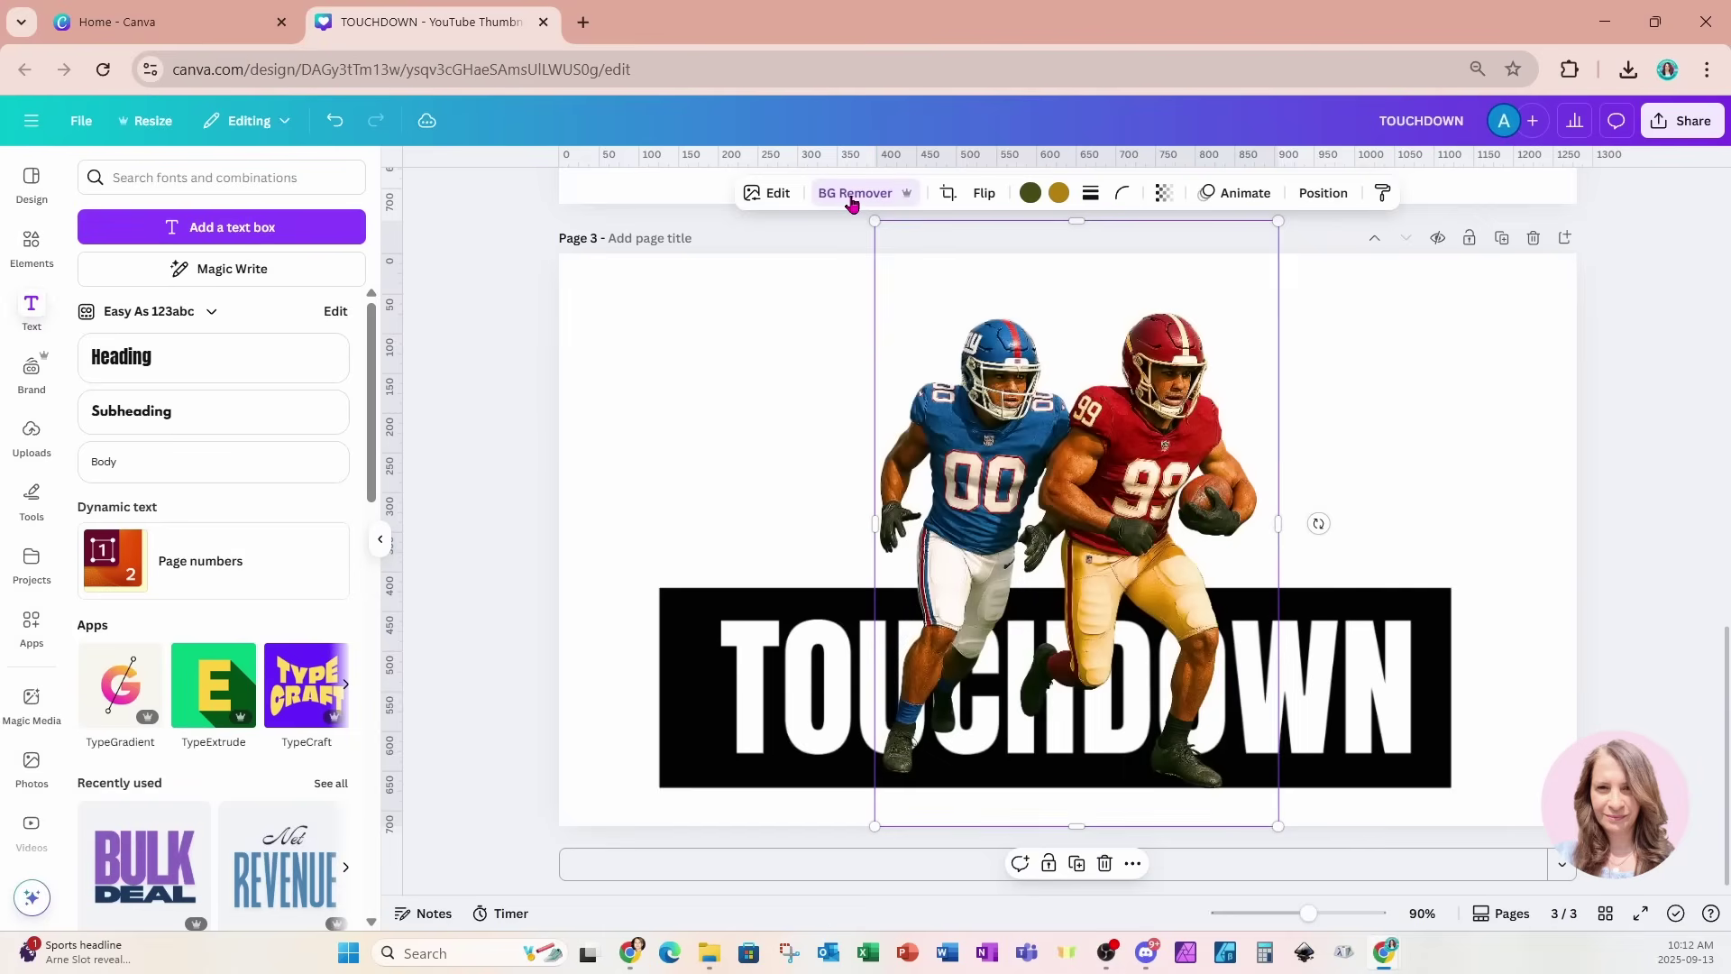
left_click(1316, 198)
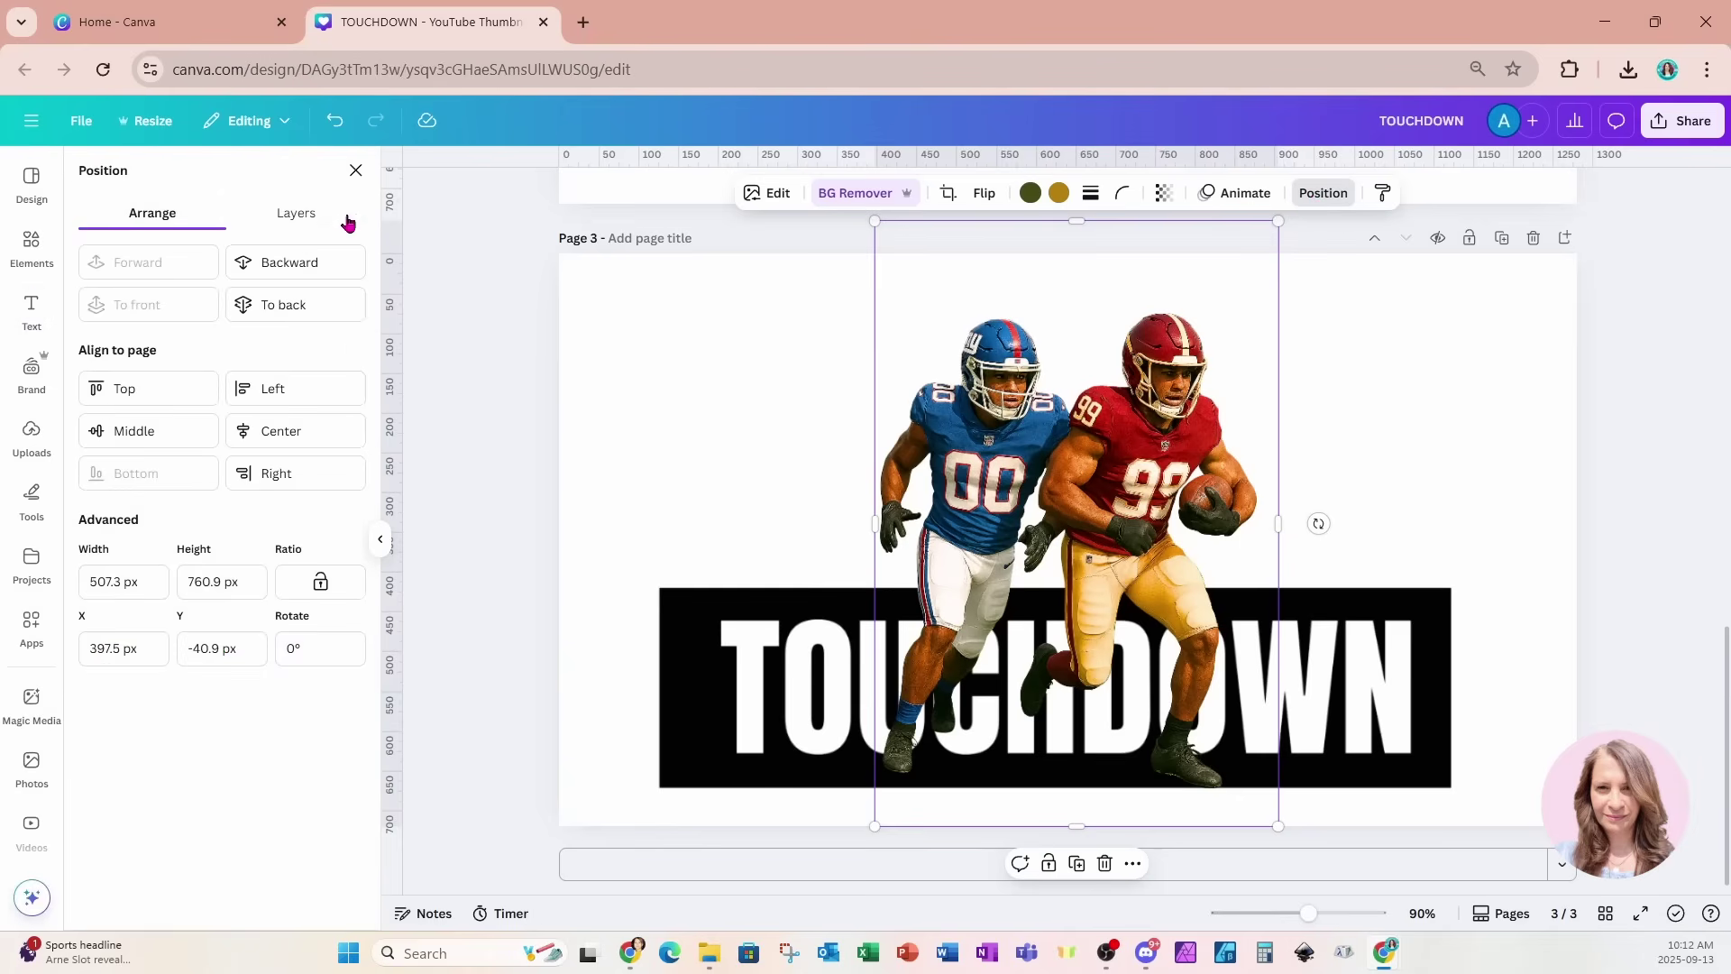
left_click(325, 220)
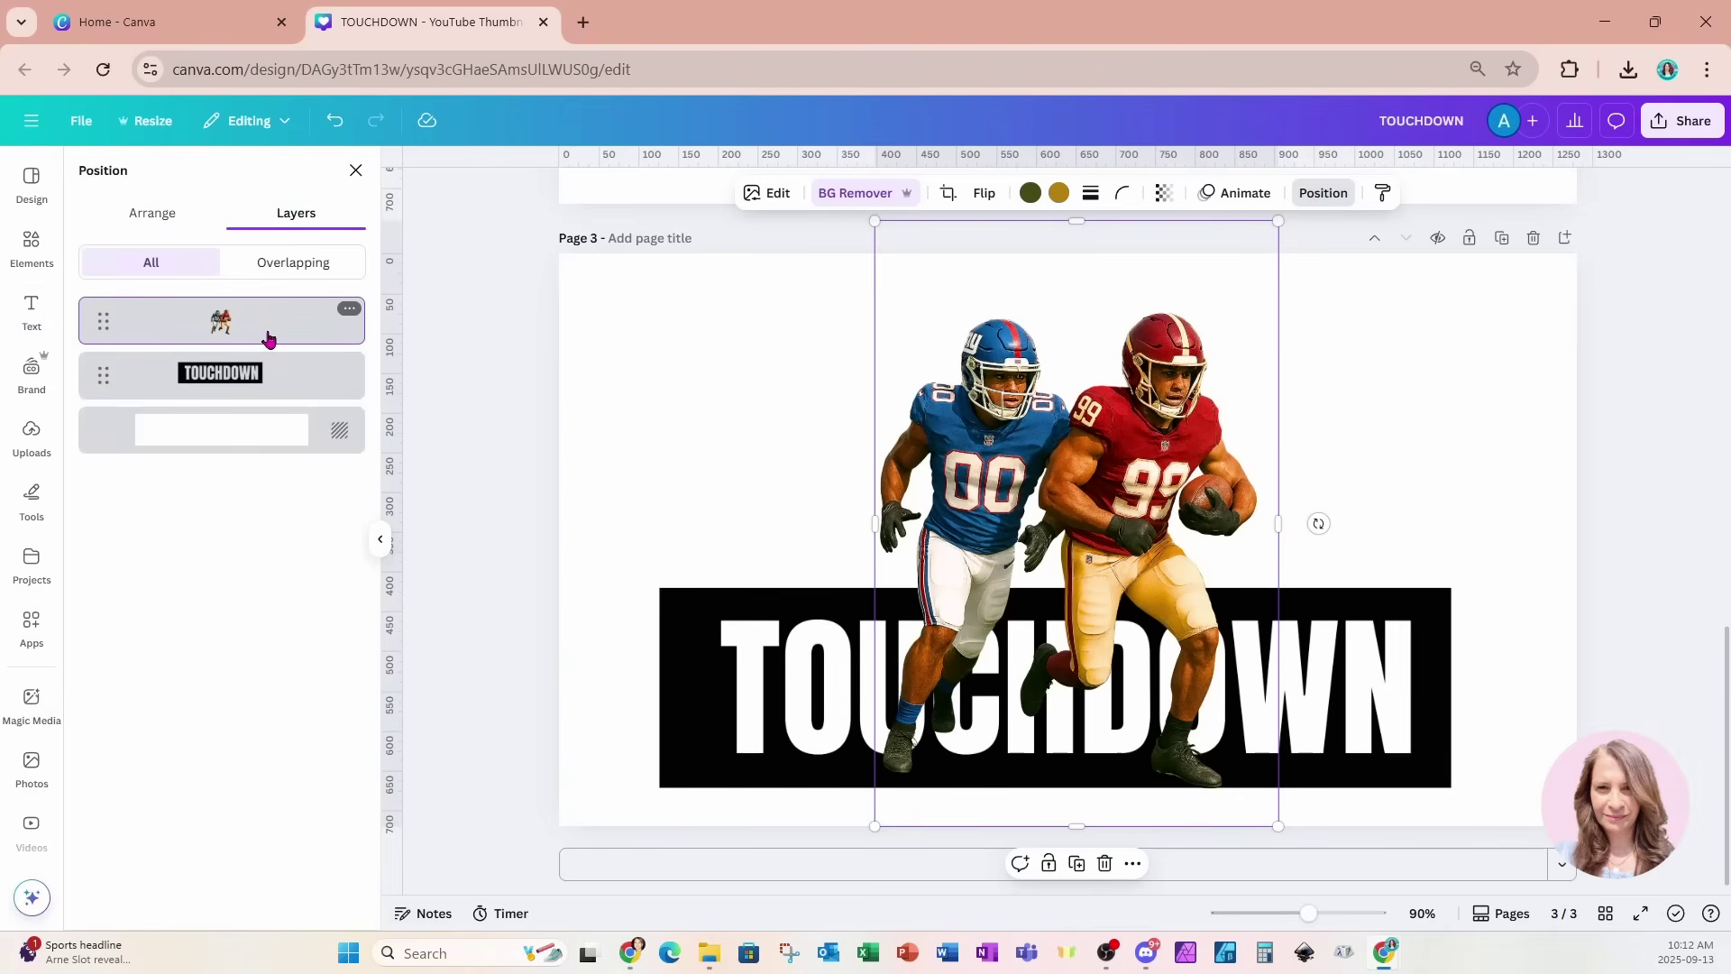
left_click_drag(269, 338, 263, 418)
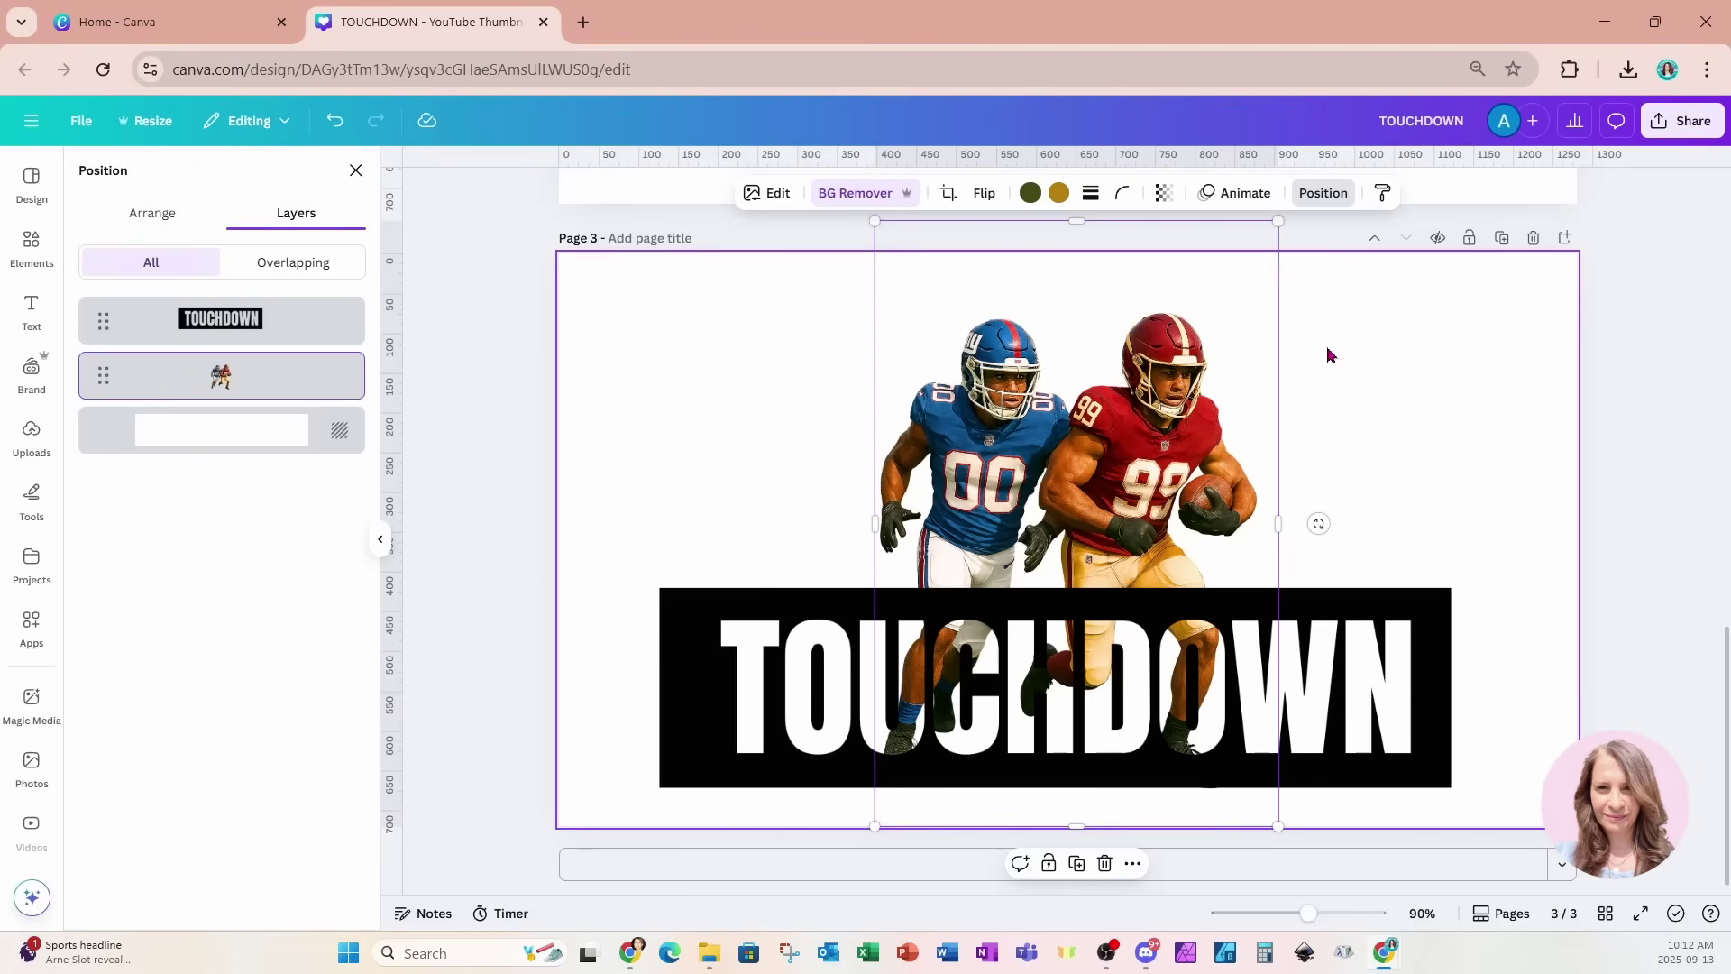
Add page 4 and insert a heading reading TOUCHDOWN on it.
left_click(1565, 239)
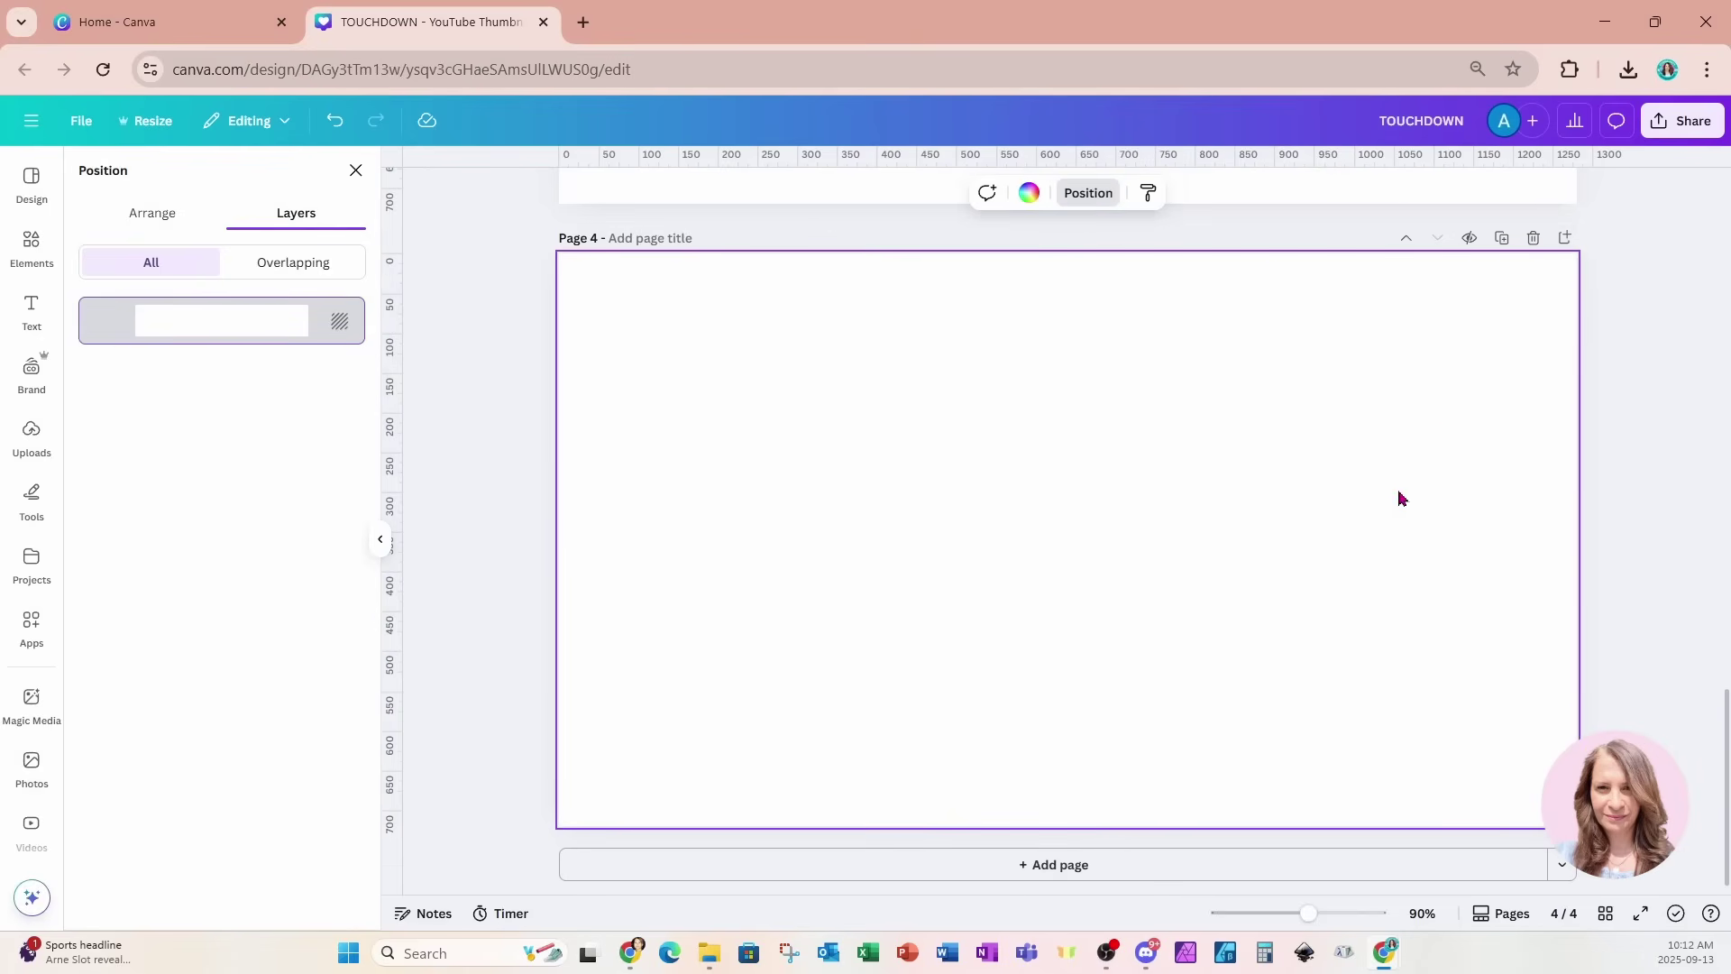
left_click(30, 325)
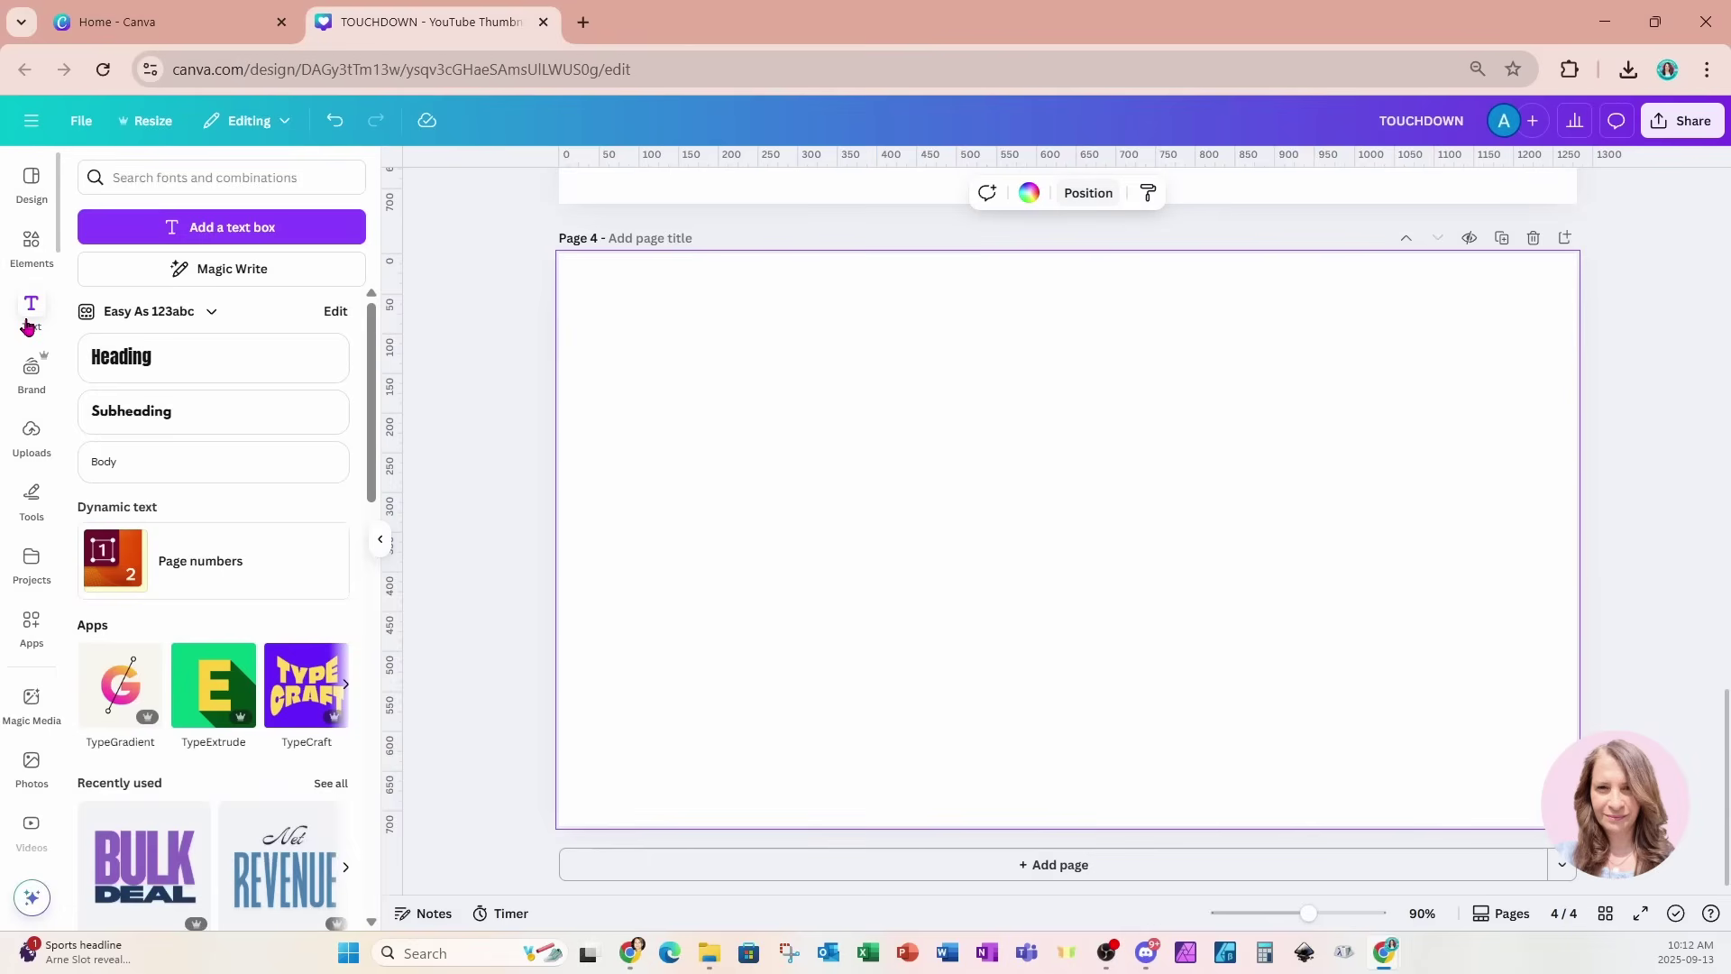
left_click(85, 357)
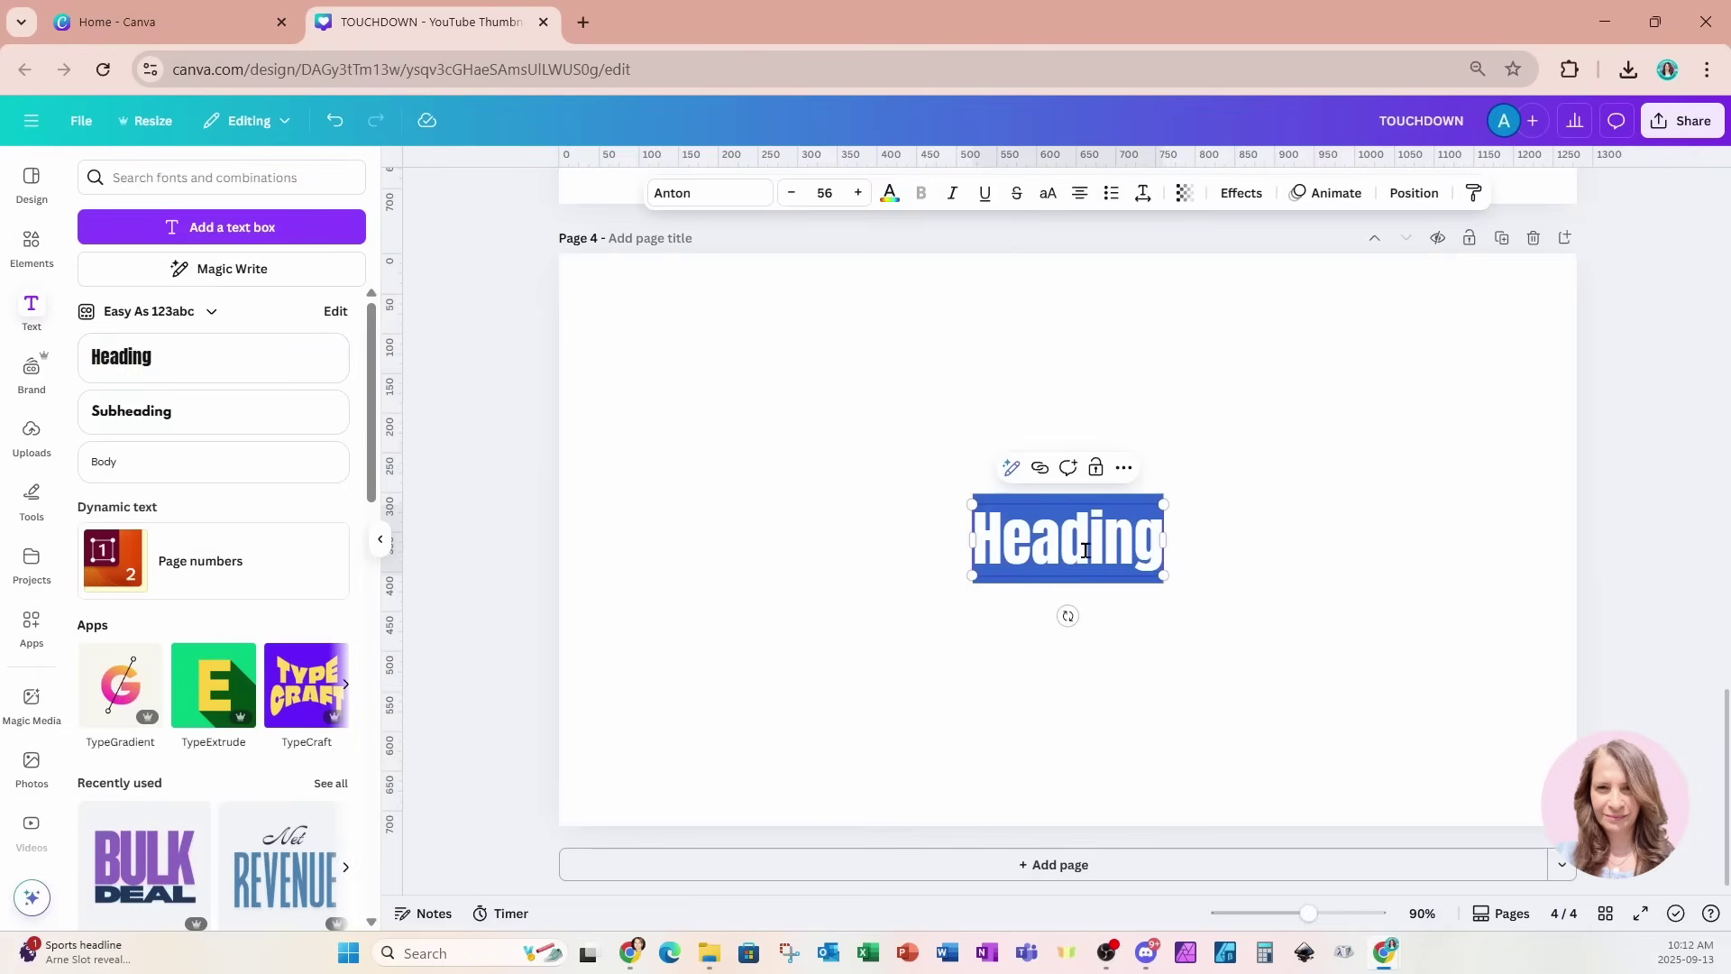
double_click(1102, 563)
type("TOU")
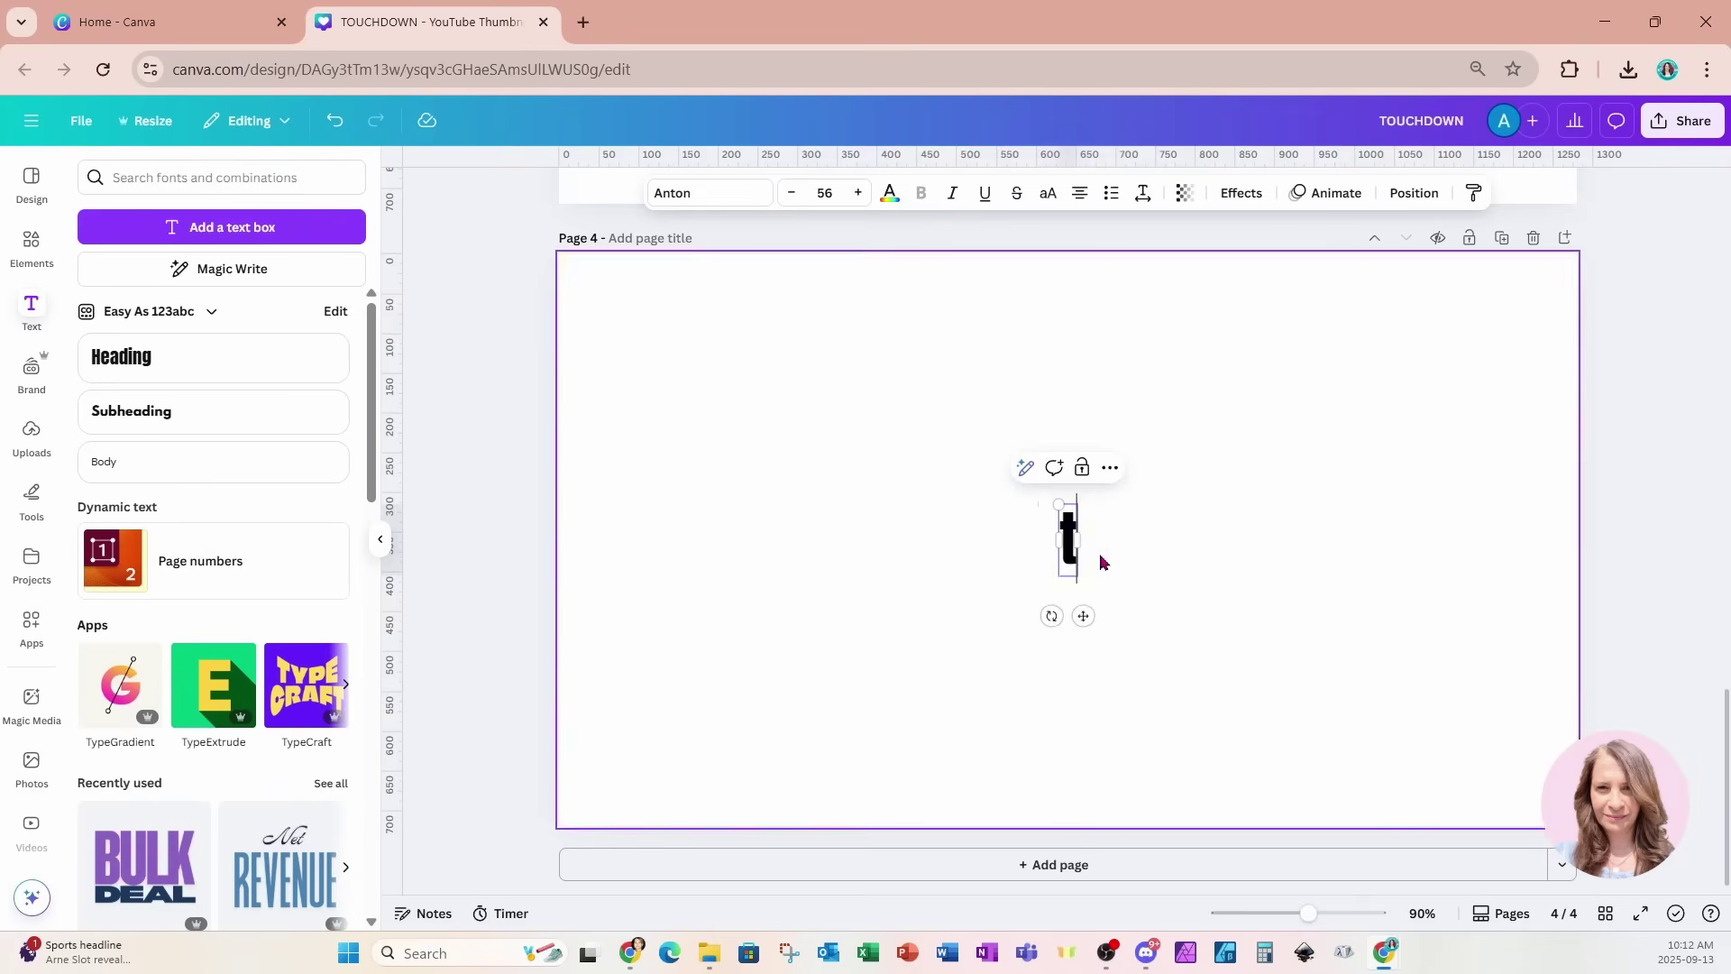
key("BackSpace")
type("UCHDOWN")
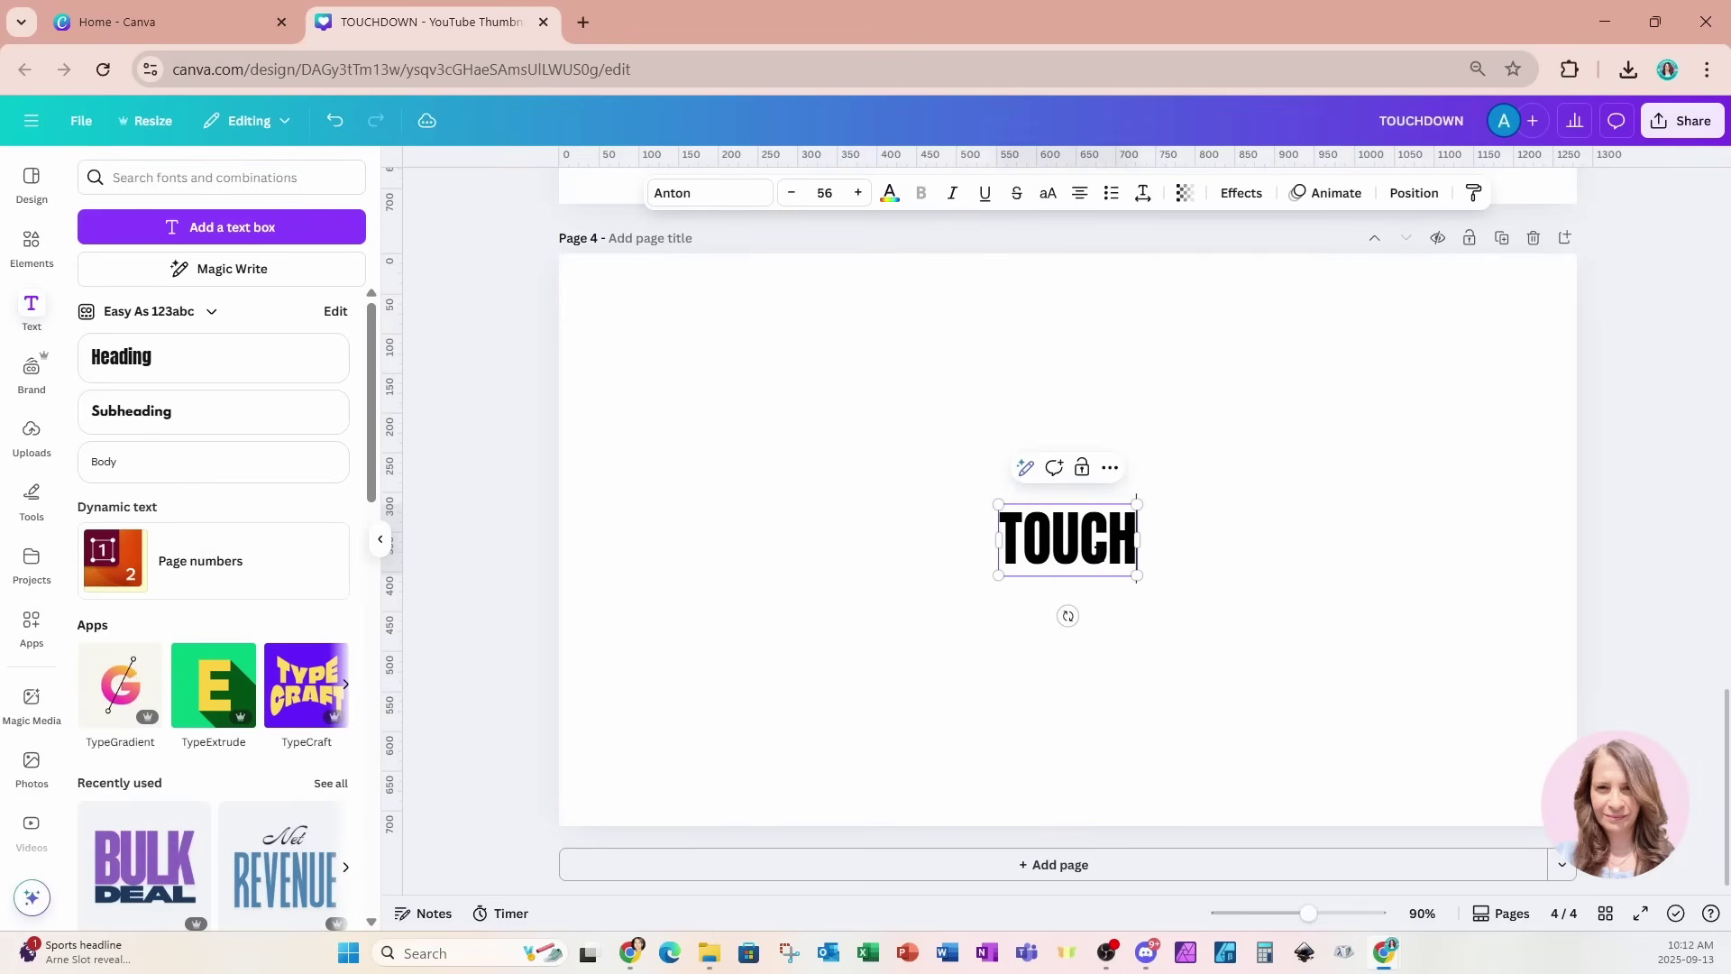
left_click(1218, 607)
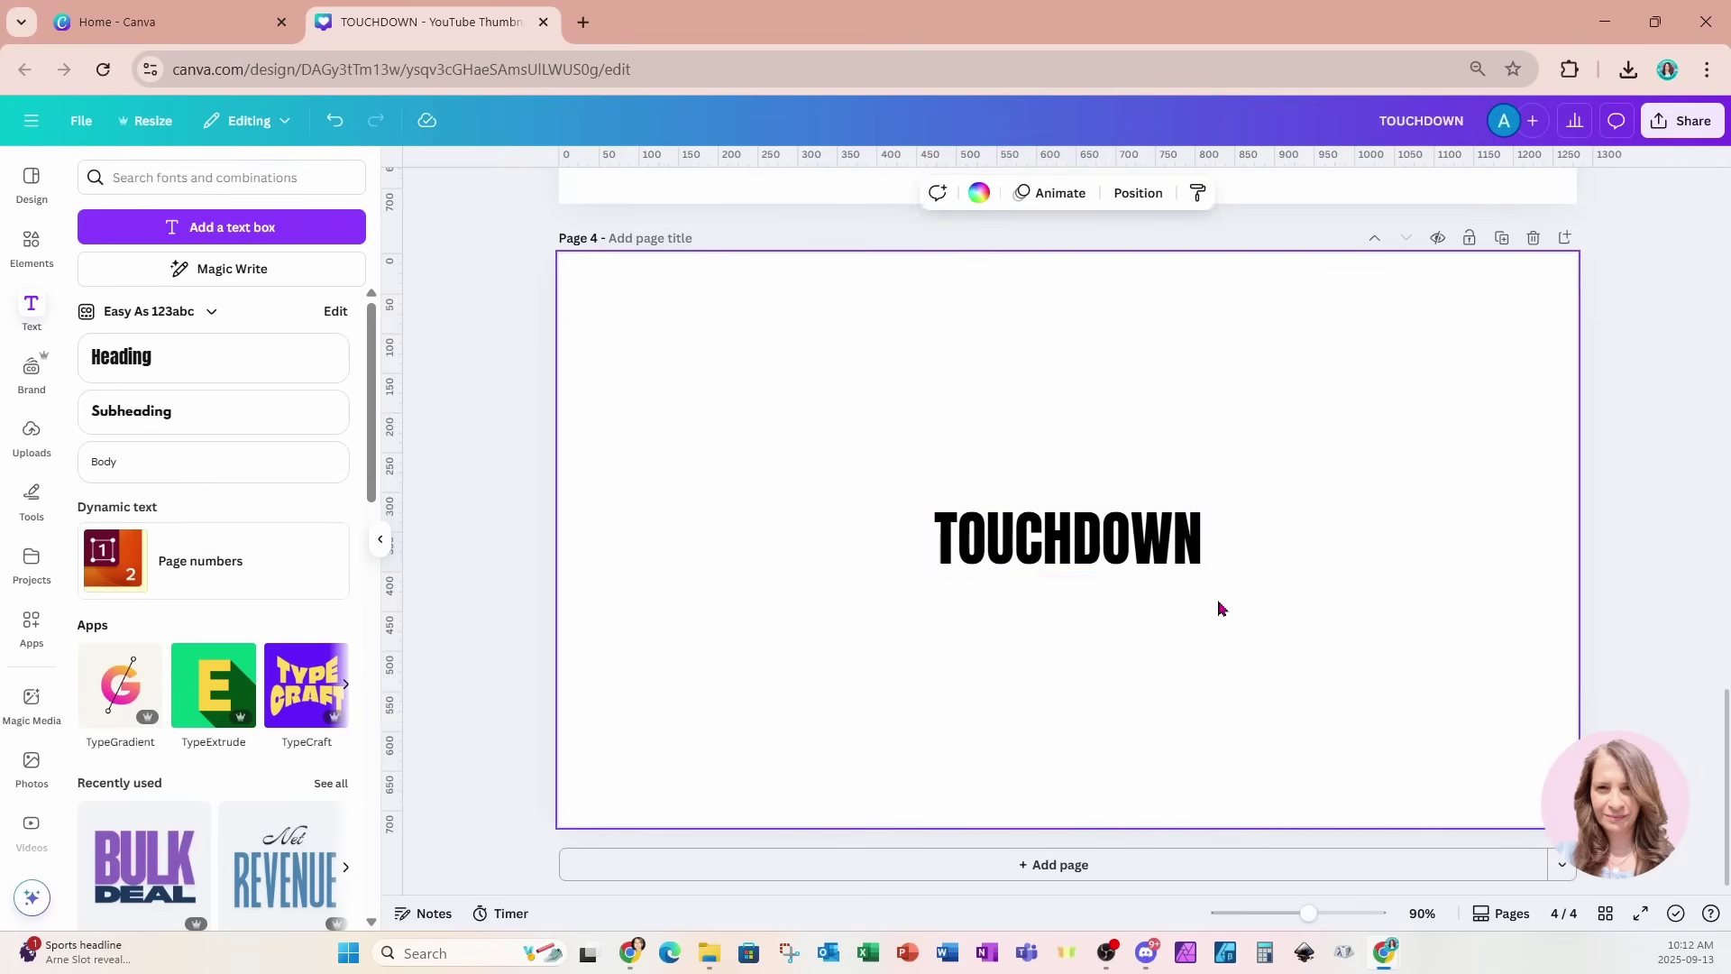
Move the TOUCHDOWN heading to page 4's upper-left corner and shrink it to about 195 by 51 px.
left_click(1178, 568)
left_click_drag(1179, 568, 723, 287)
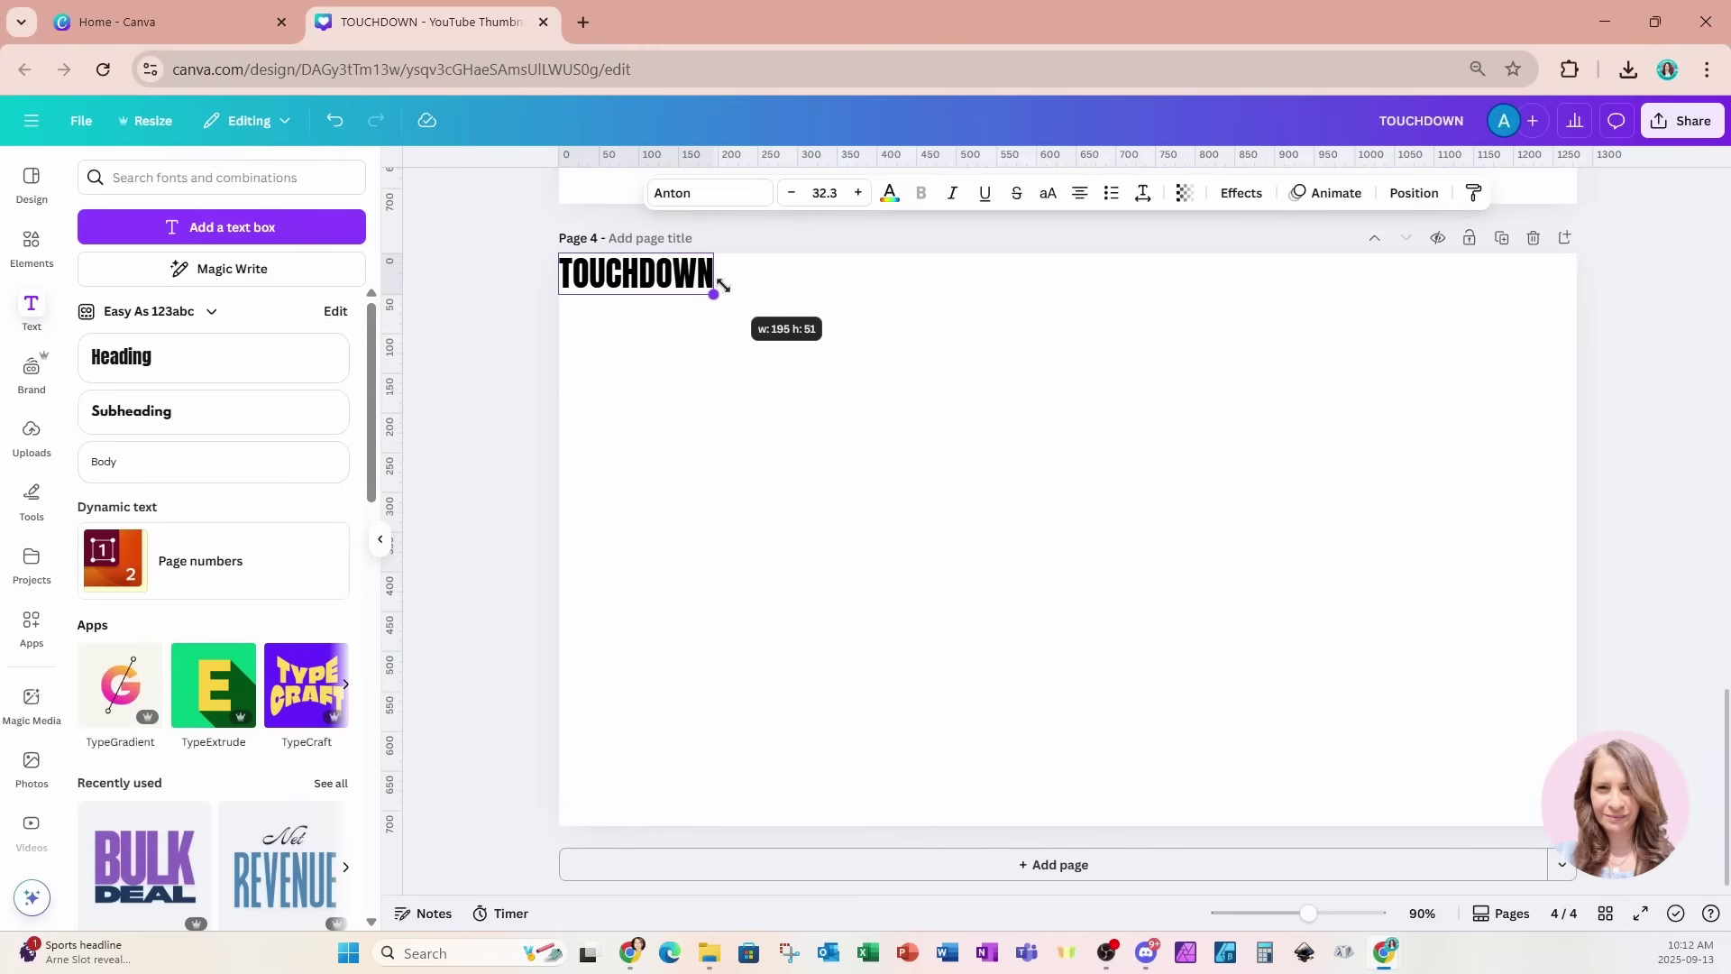
left_click_drag(723, 287, 722, 287)
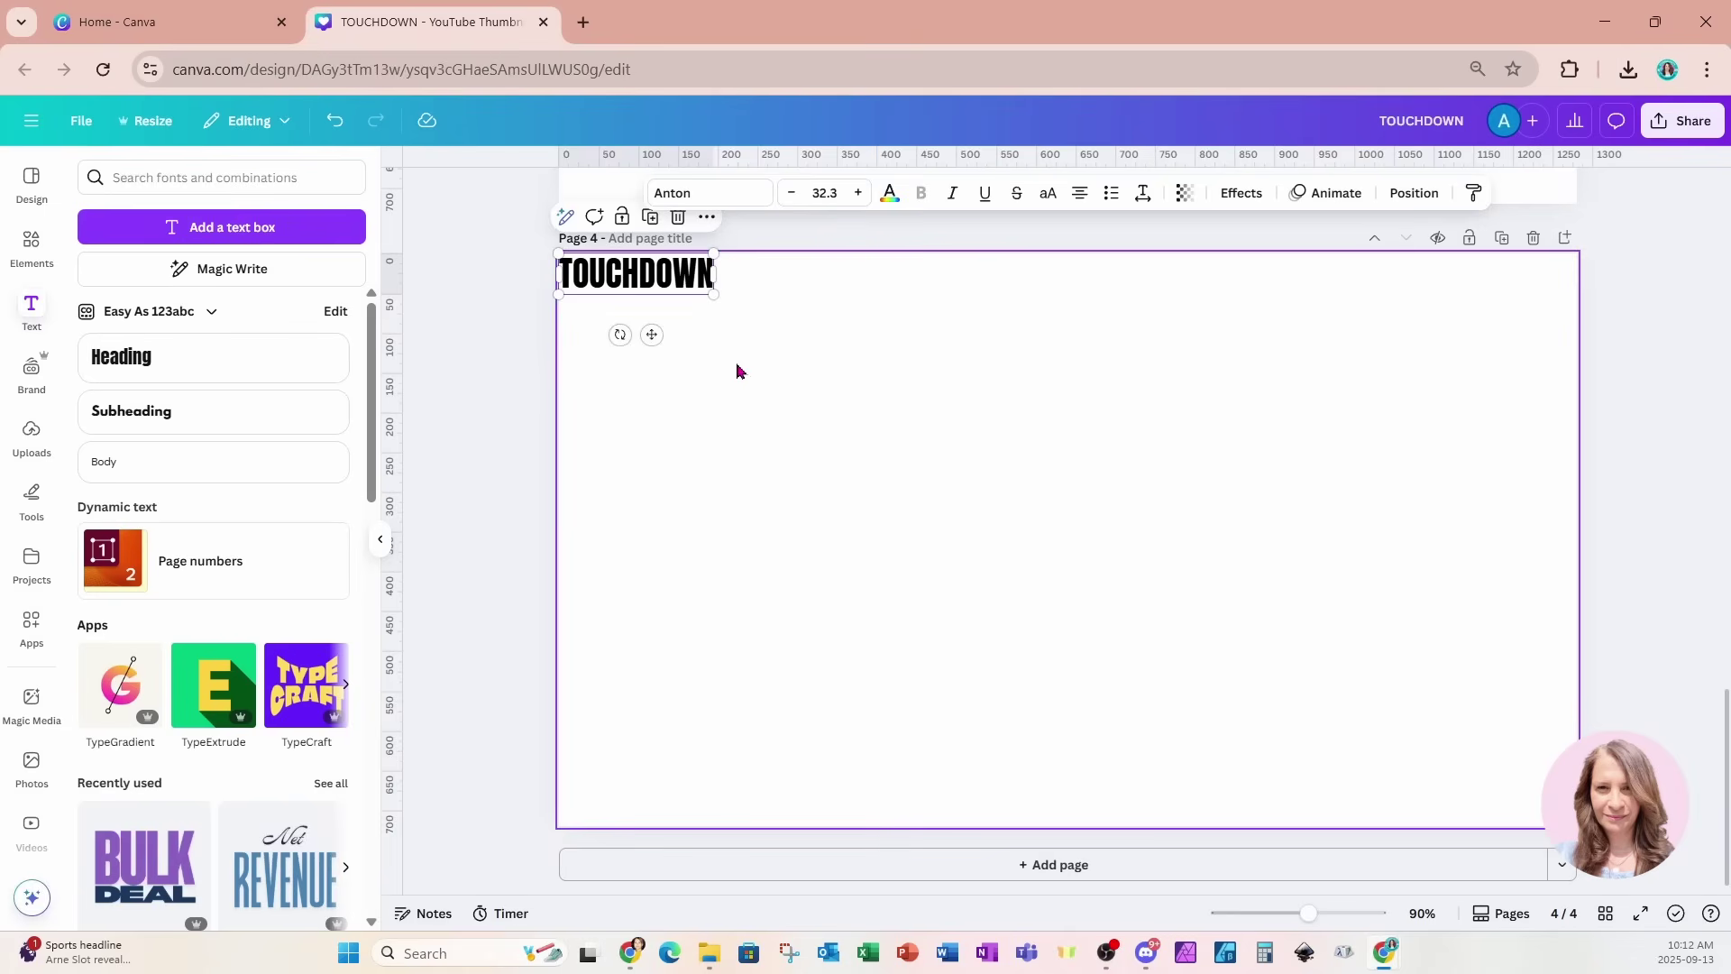
left_click(732, 362)
left_click(696, 290)
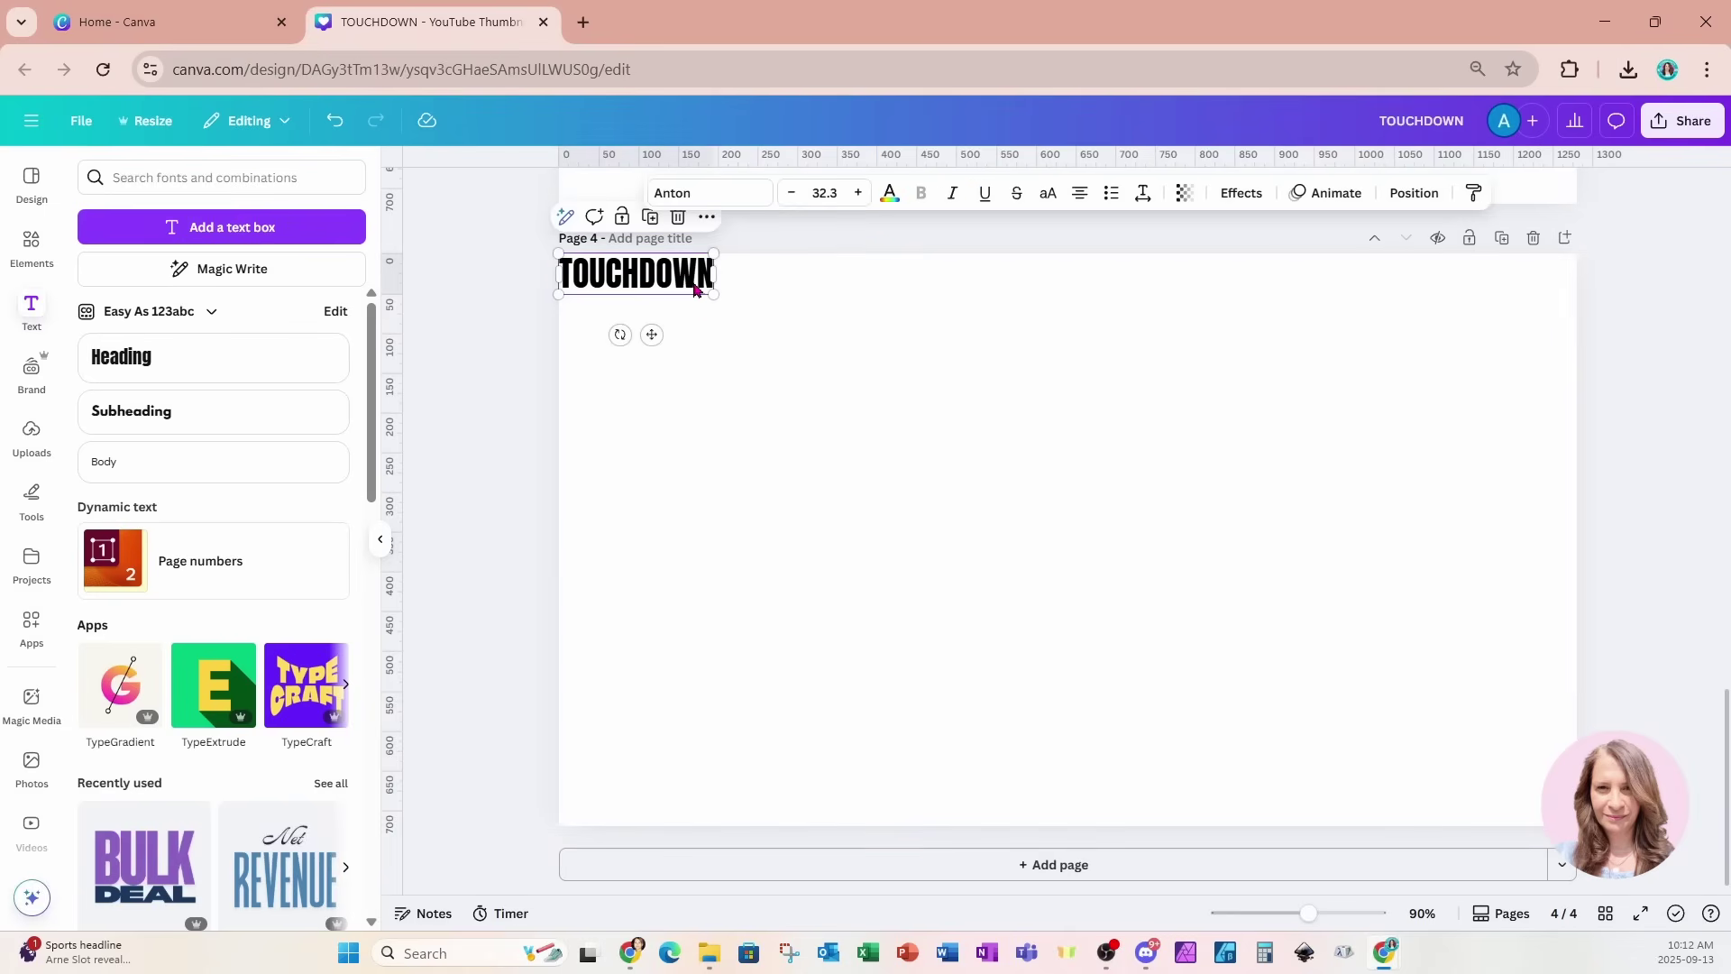
Duplicate the small TOUCHDOWN text side by side until seven copies form a row running past page 4's right edge.
left_click(651, 219)
left_click_drag(687, 297, 817, 270)
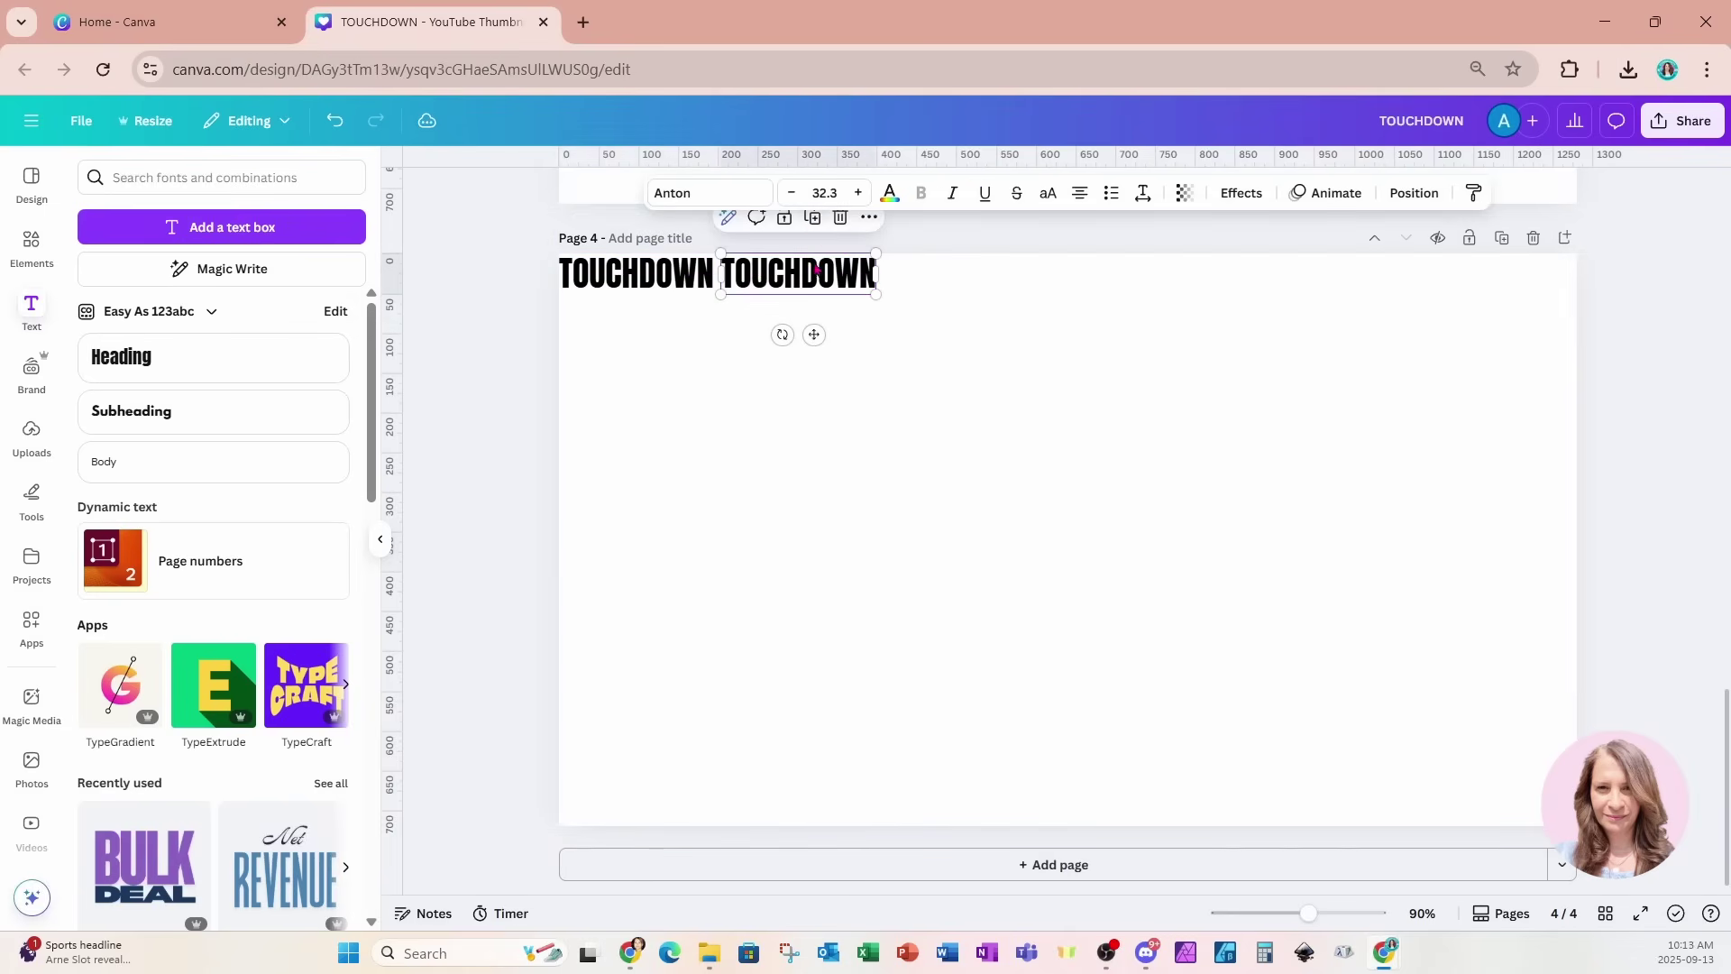
left_click(811, 219)
left_click(974, 219)
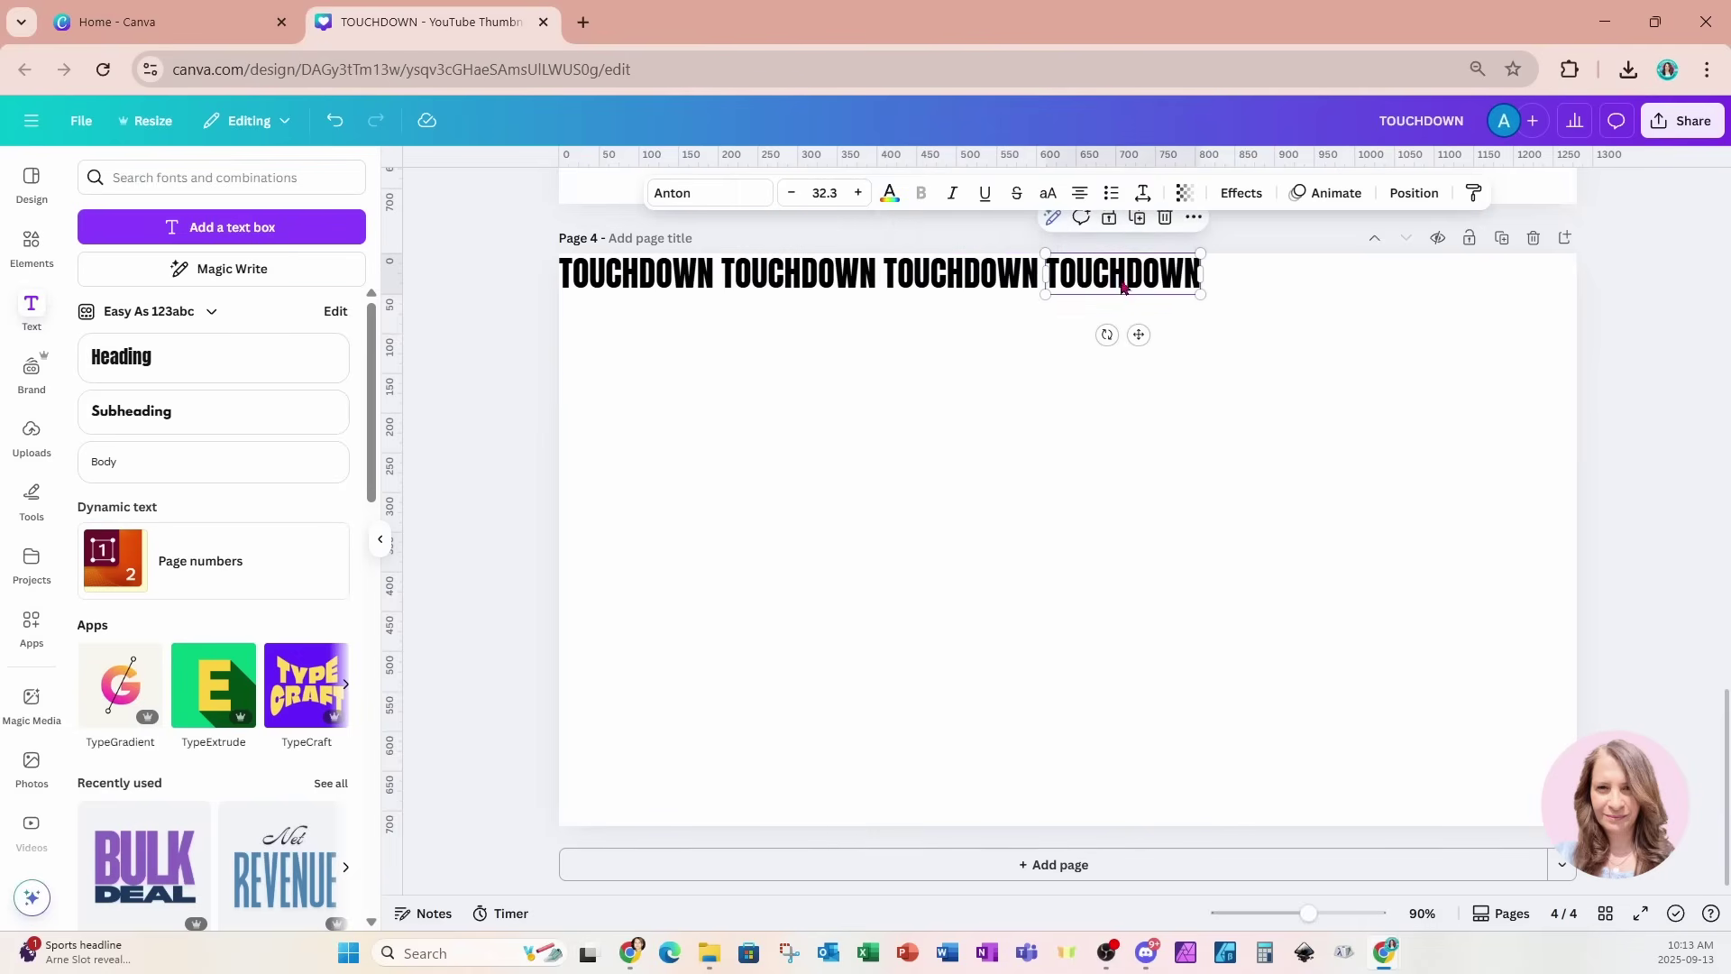
left_click(1137, 219)
left_click(1299, 219)
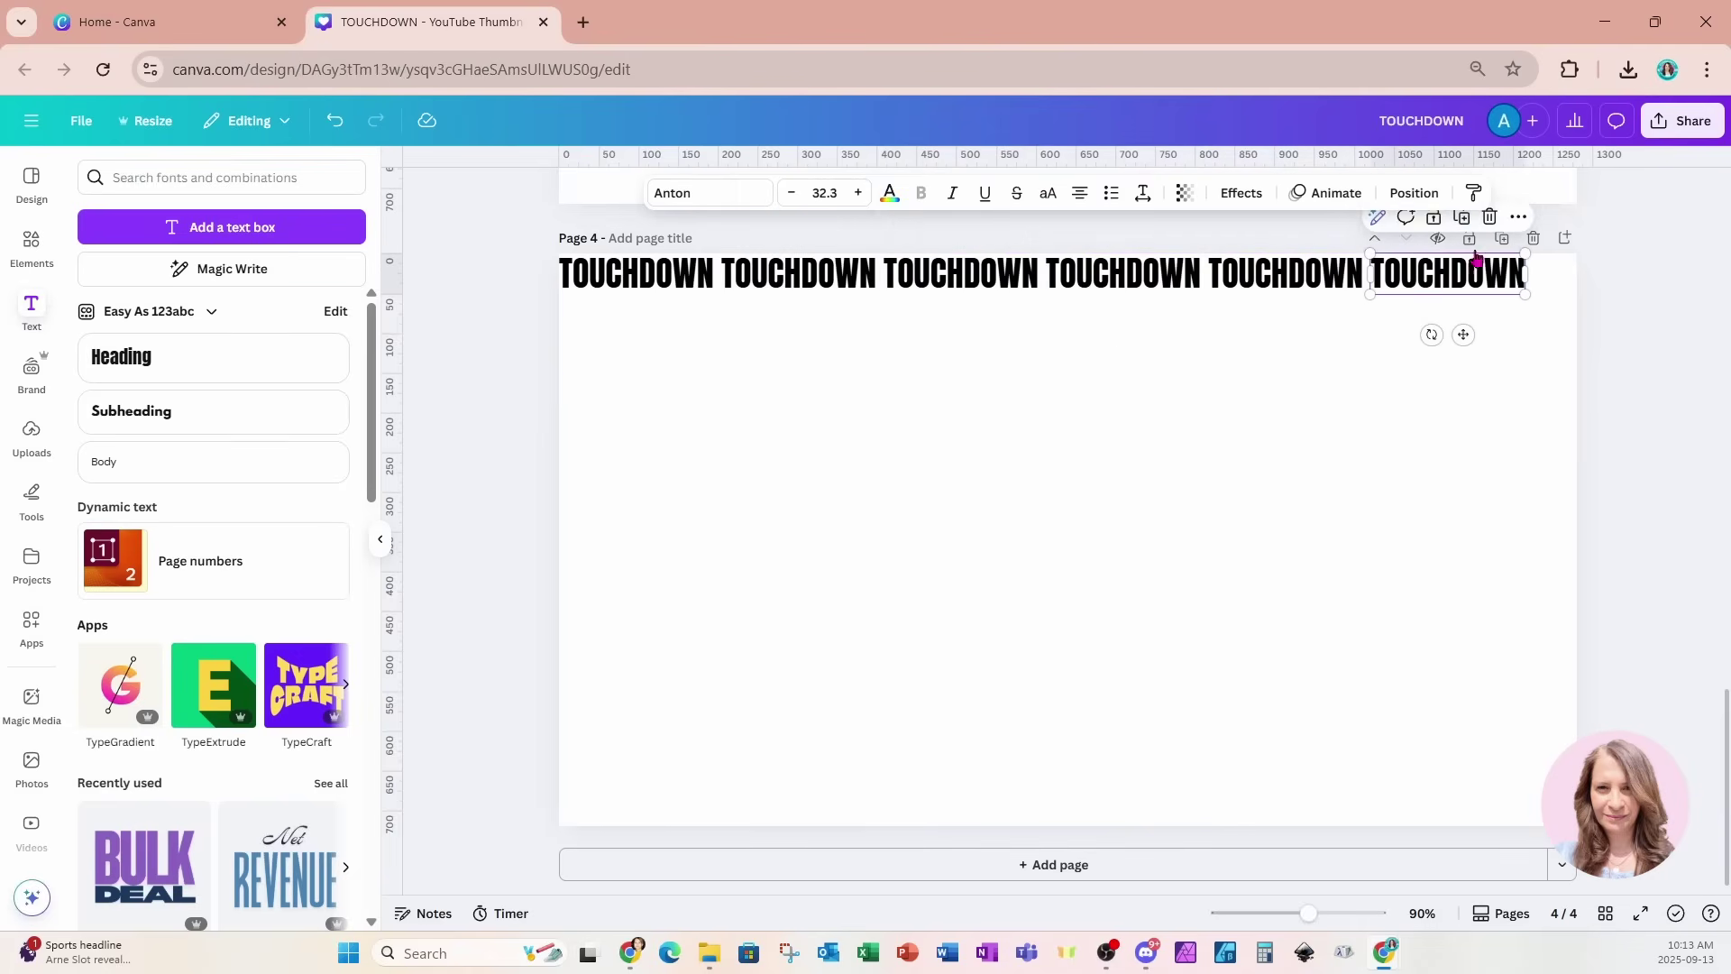
left_click(1462, 218)
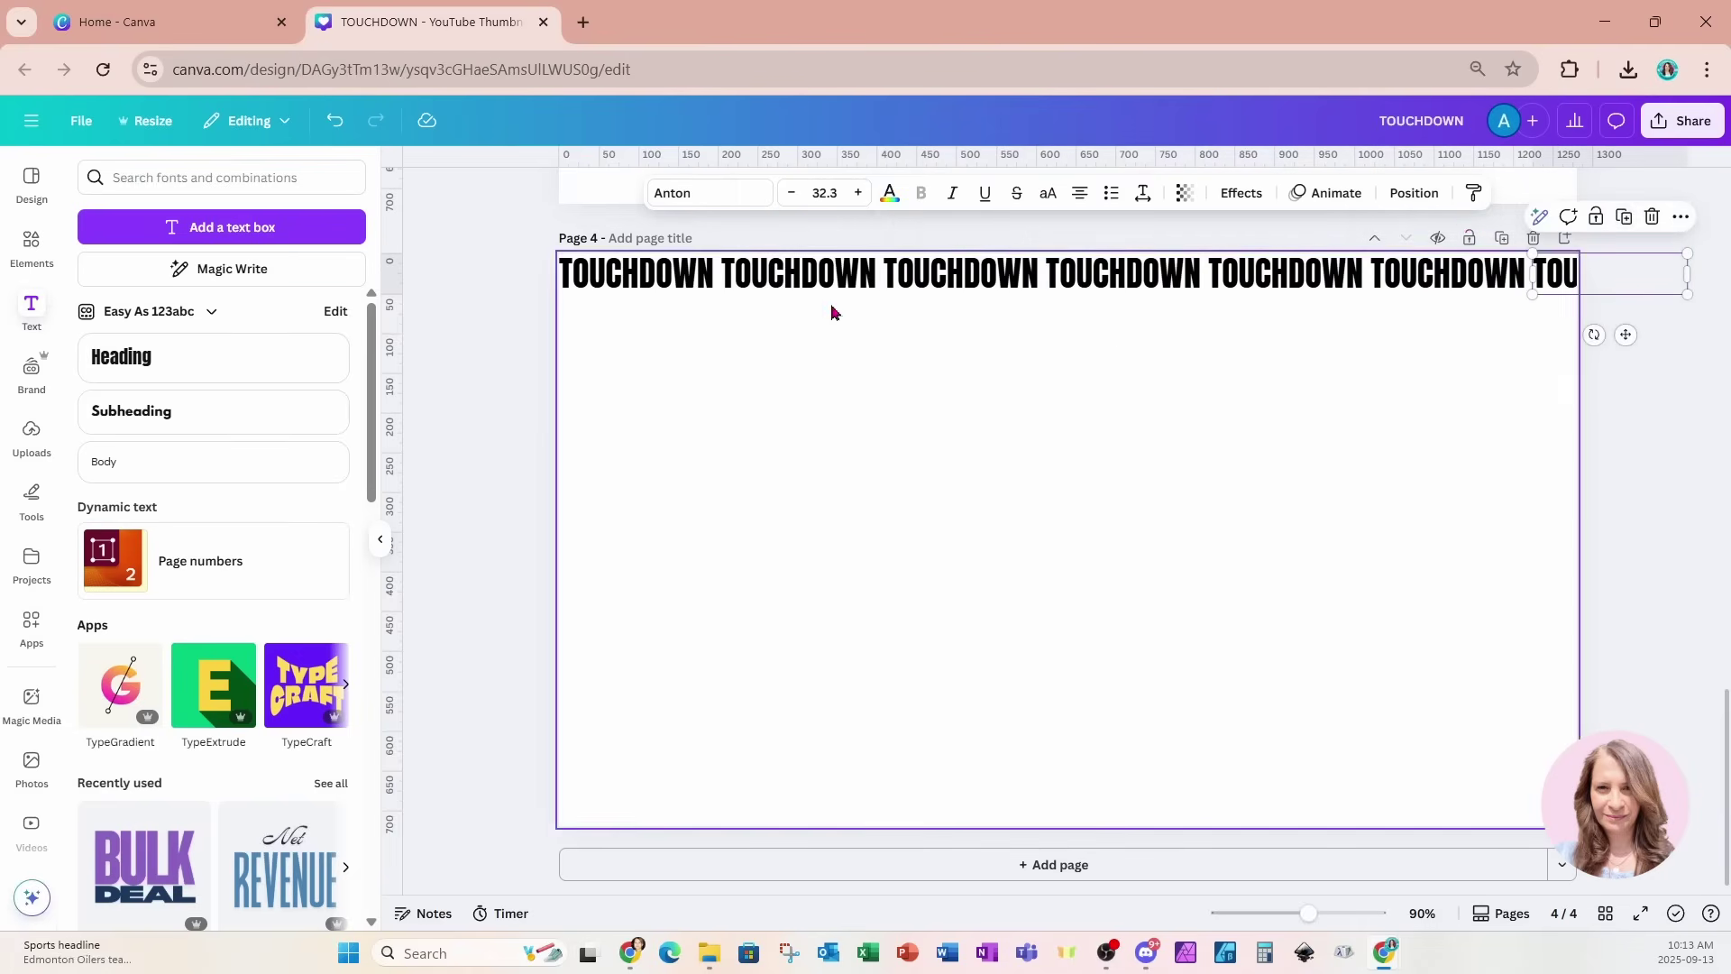
Select the whole TOUCHDOWN row and shift it slightly left so both ends run off the page.
left_click(506, 298)
left_click_drag(508, 262, 1596, 343)
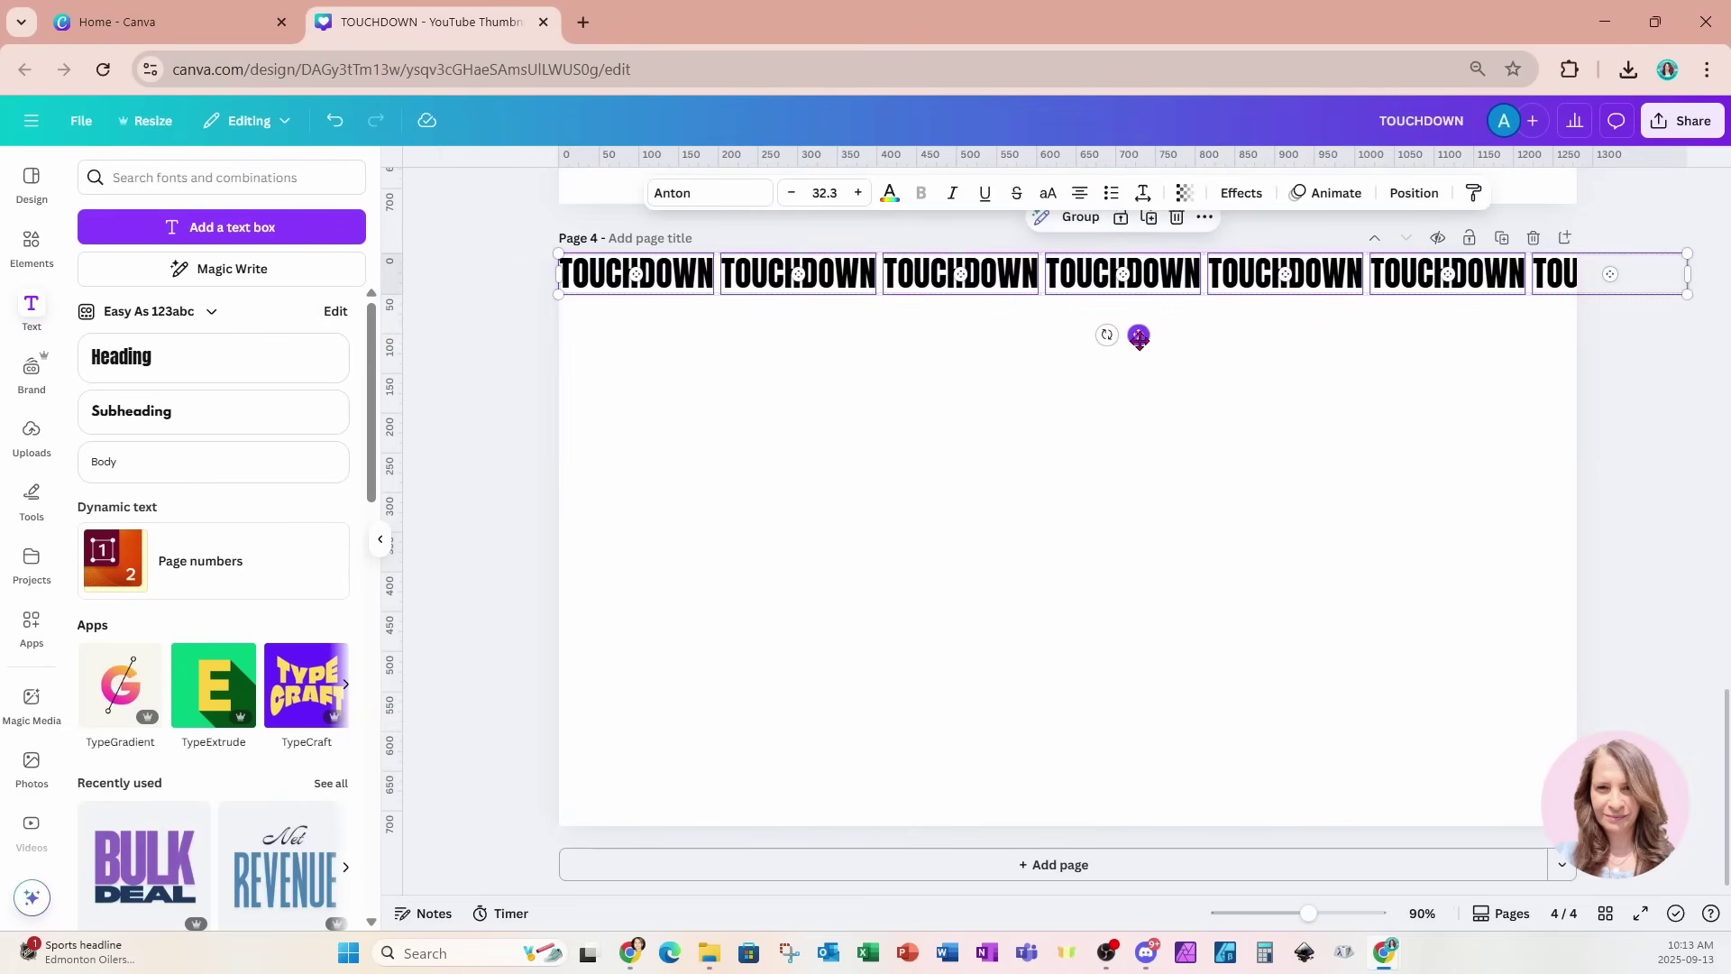
left_click_drag(1139, 335, 1105, 336)
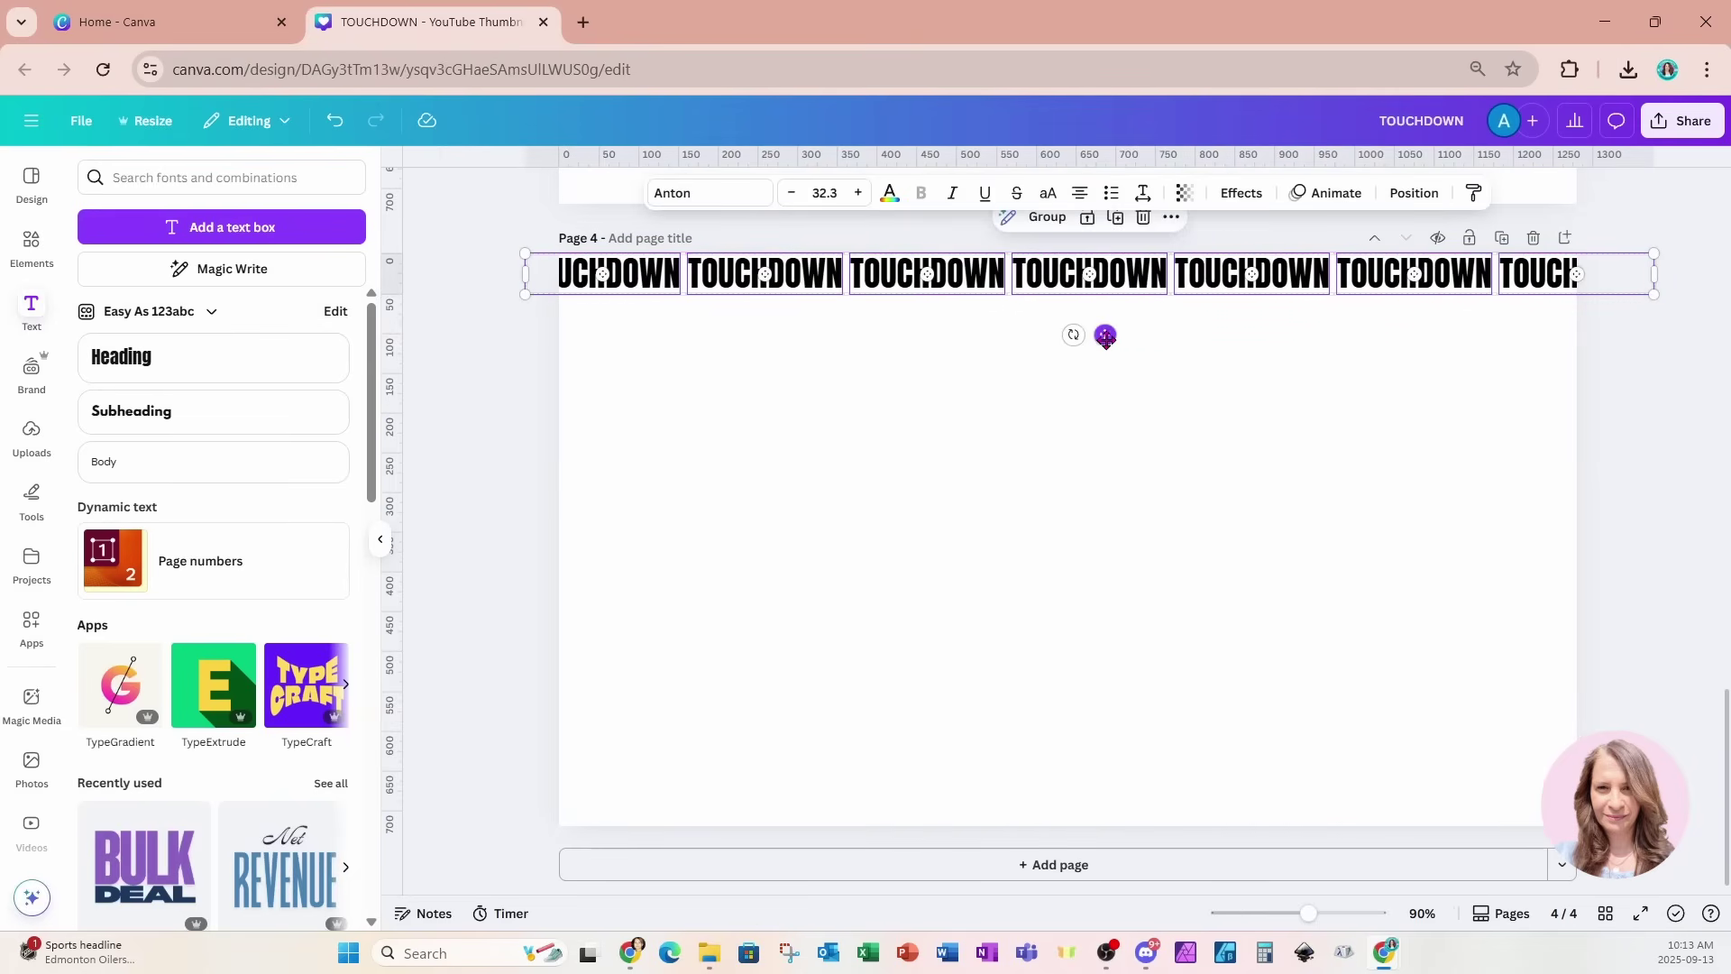
Duplicate the TOUCHDOWN row directly beneath the first one and offset the copy further left for a staggered pattern.
left_click(1116, 219)
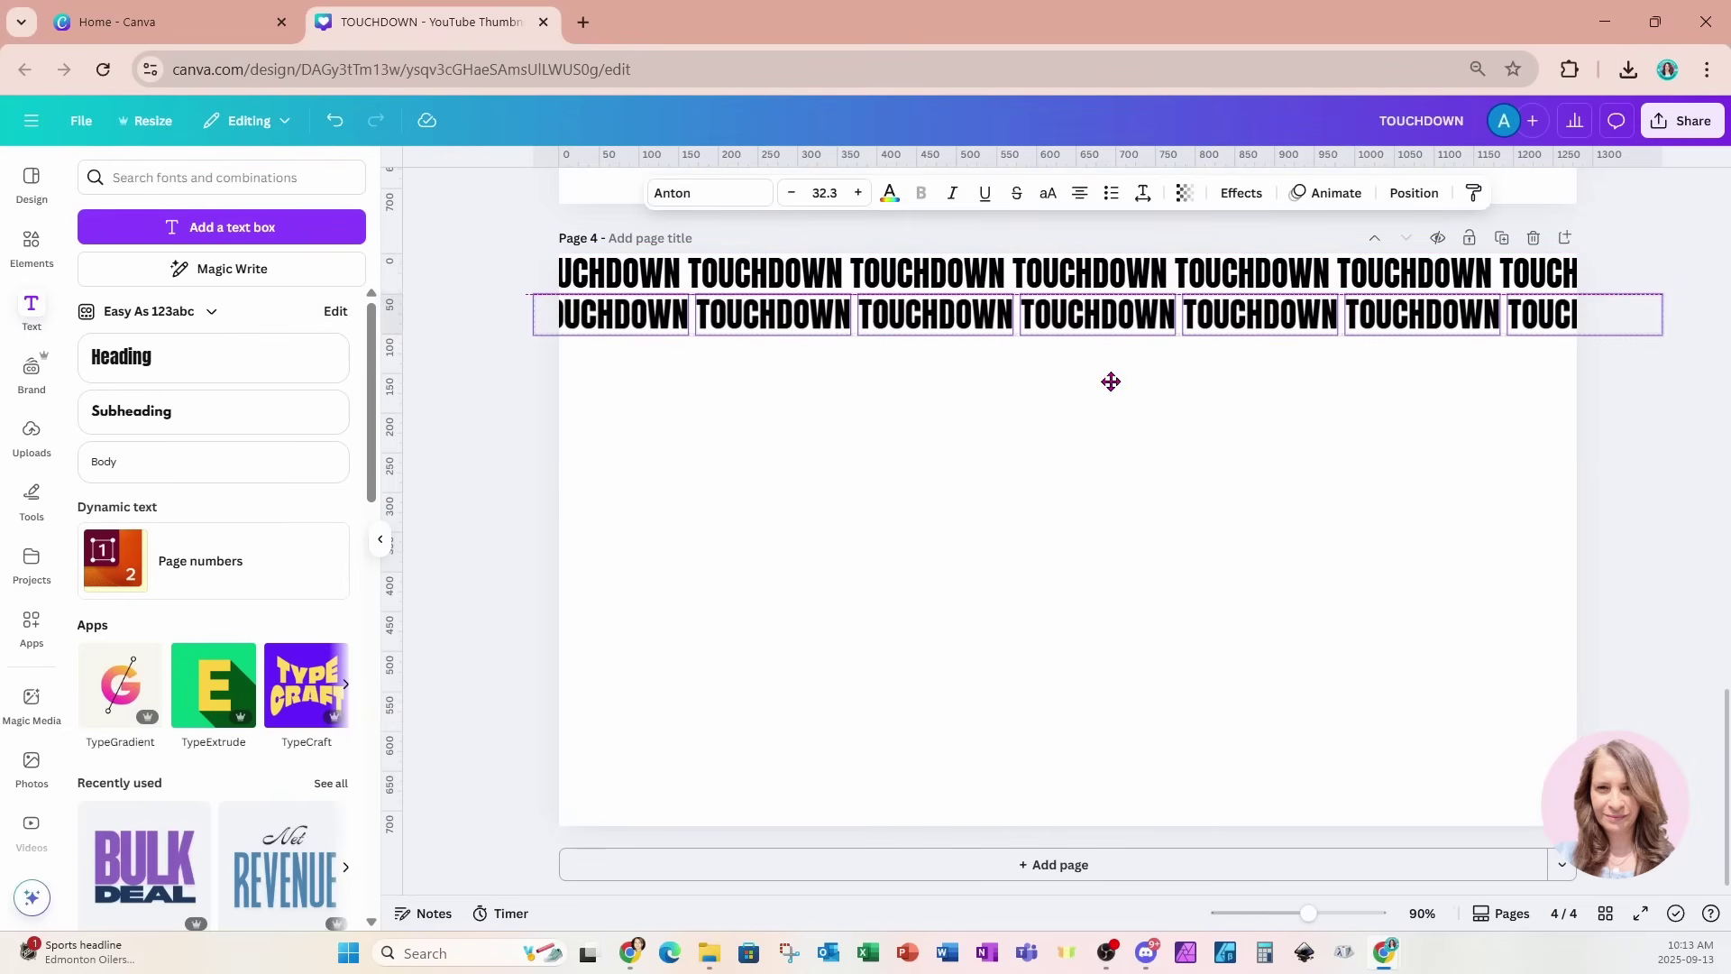
left_click_drag(1121, 385, 1051, 377)
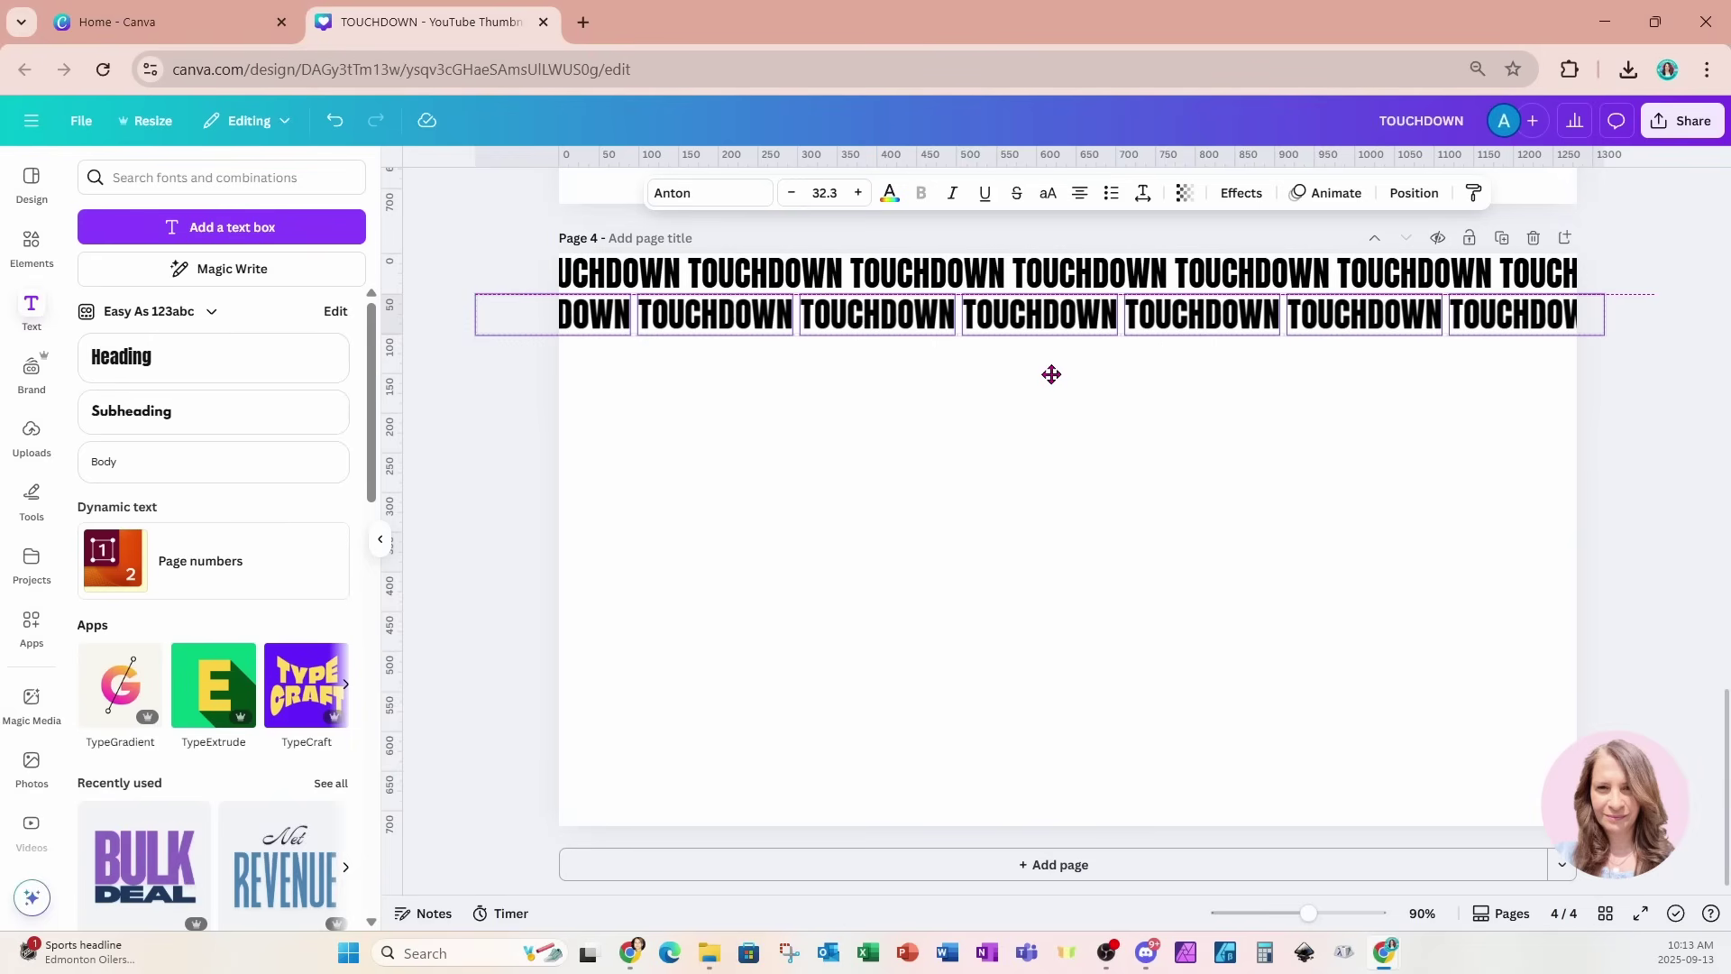
left_click_drag(1051, 374, 1051, 374)
key("ctrl+z")
Duplicate the two staggered TOUCHDOWN rows together and stack the copies downward until they fill page 4.
left_click_drag(473, 259, 1642, 390)
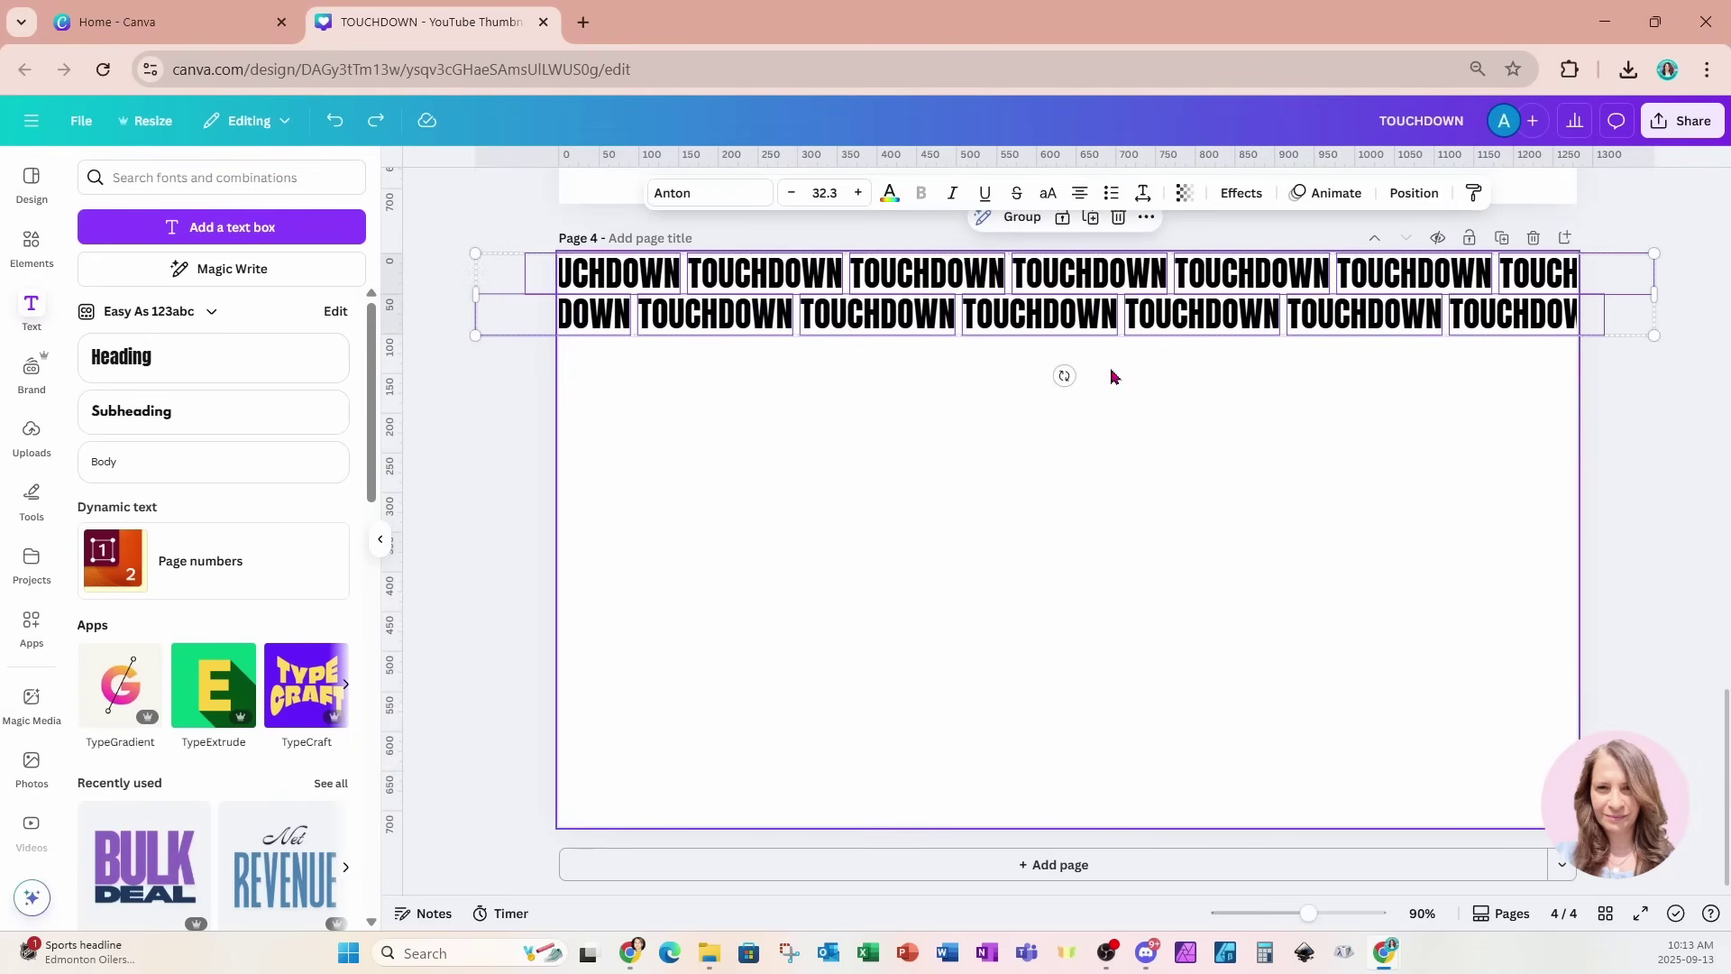
left_click(1100, 230)
left_click_drag(1094, 311, 1091, 324)
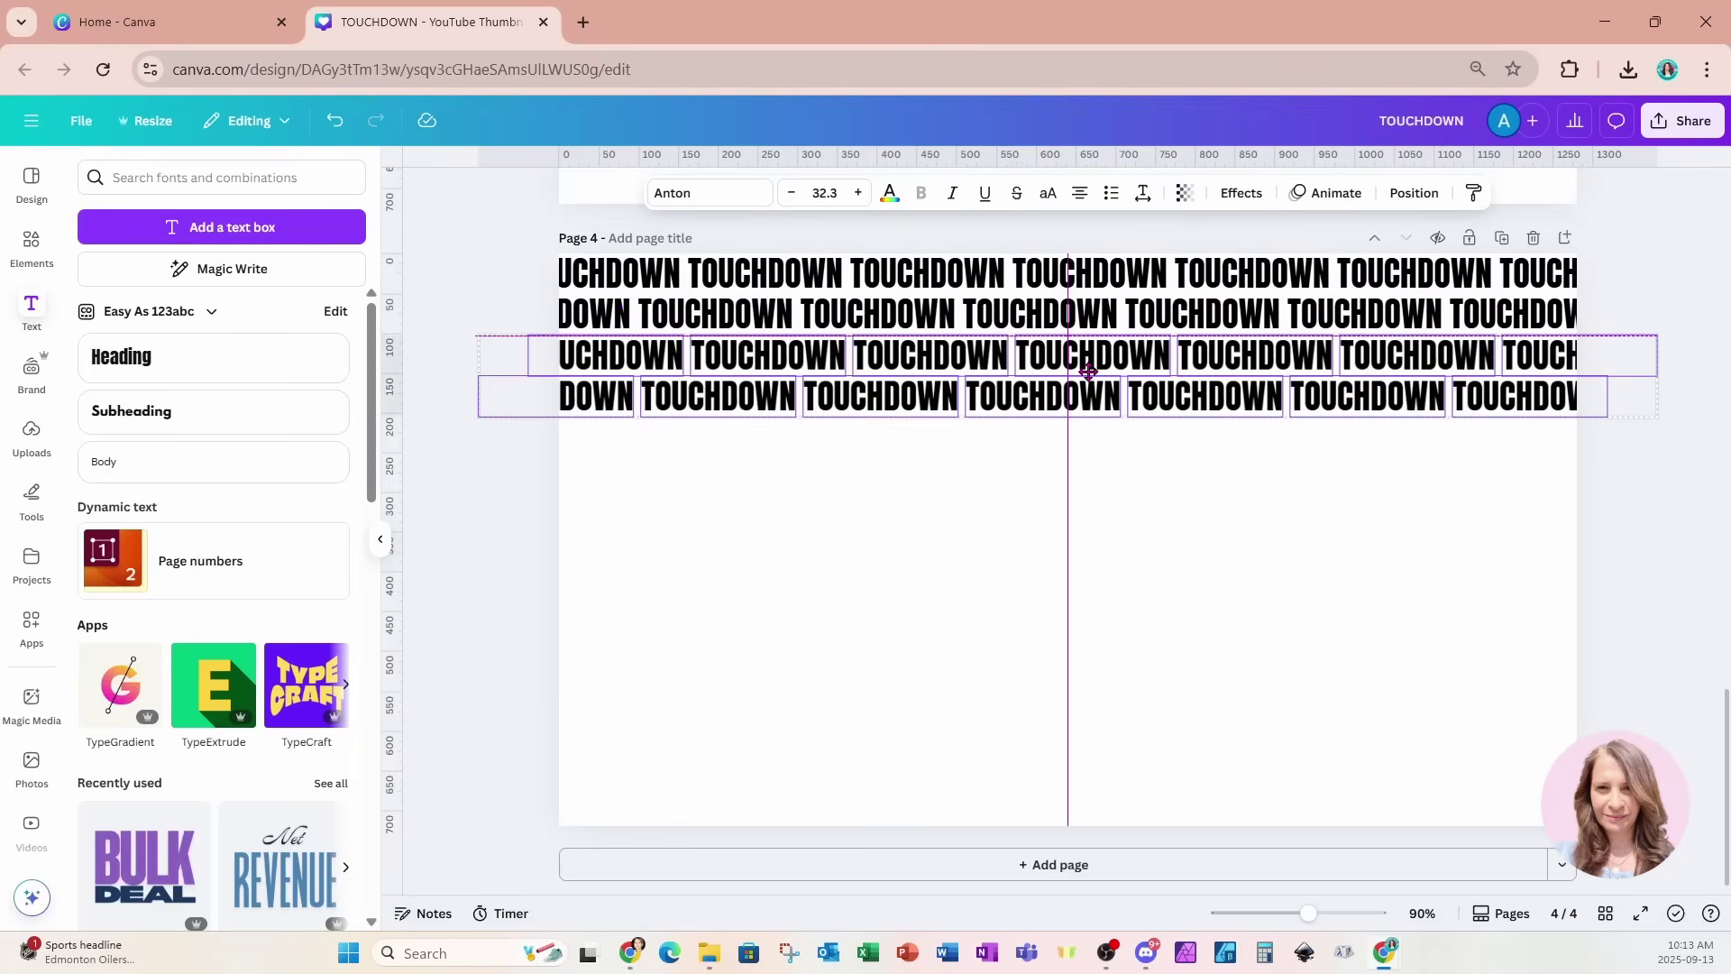
key("ctrl+d")
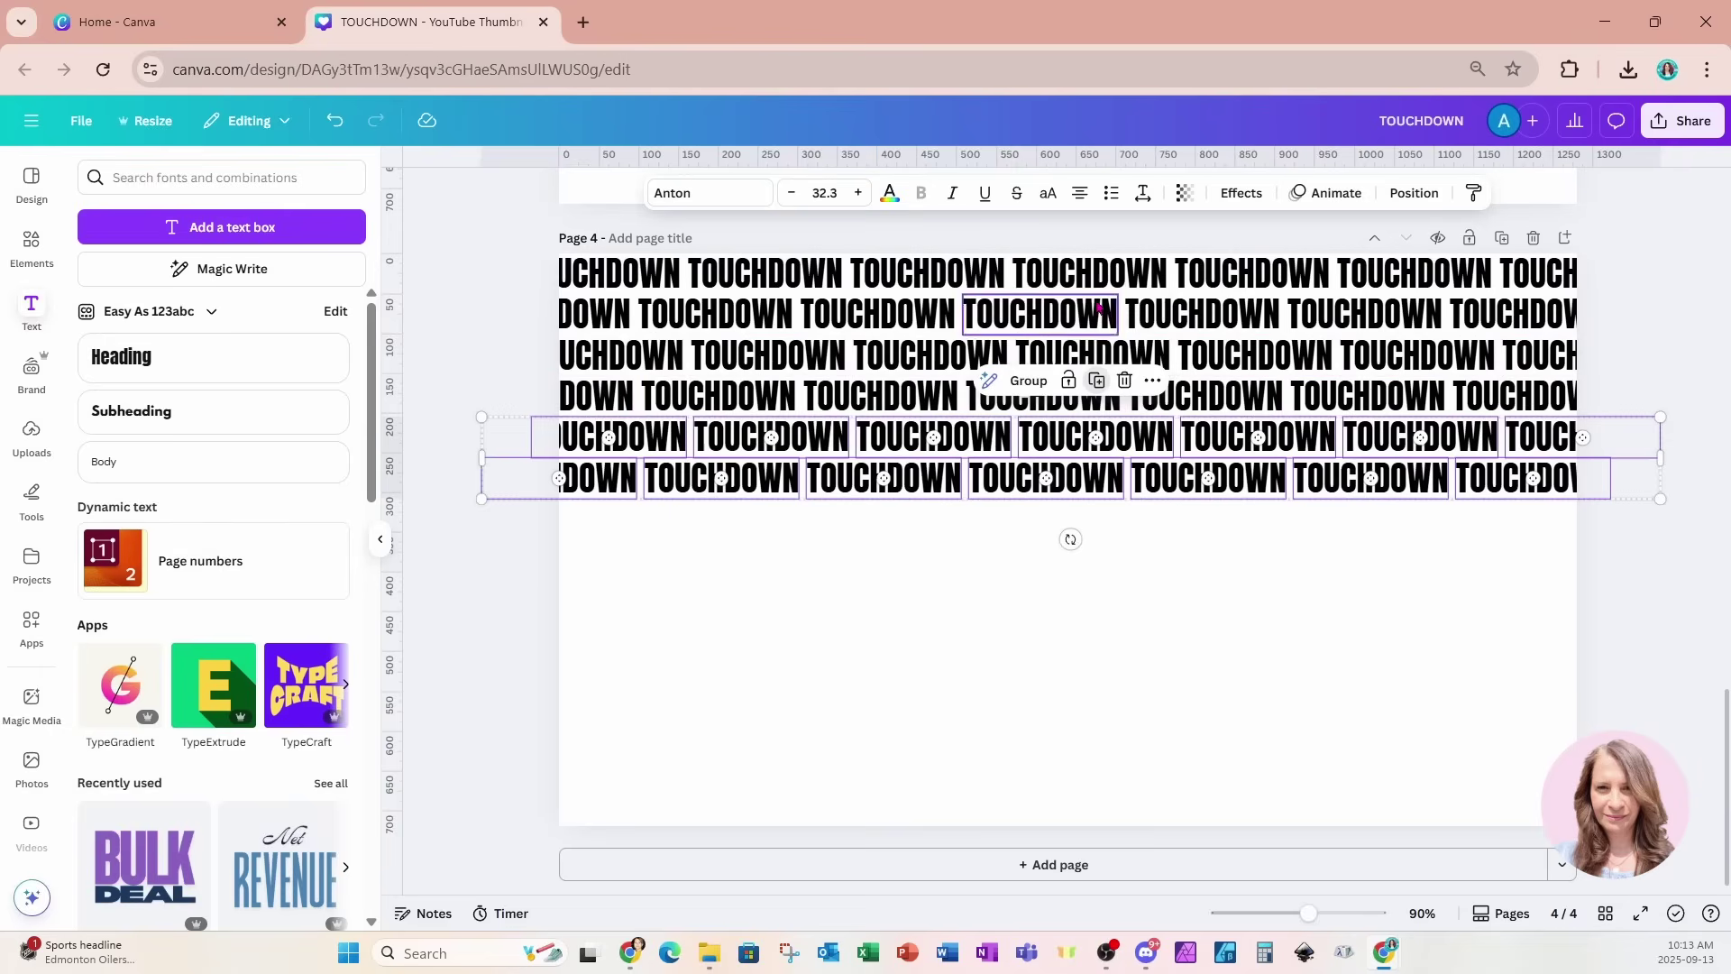
key("ctrl+d")
left_click(1099, 462)
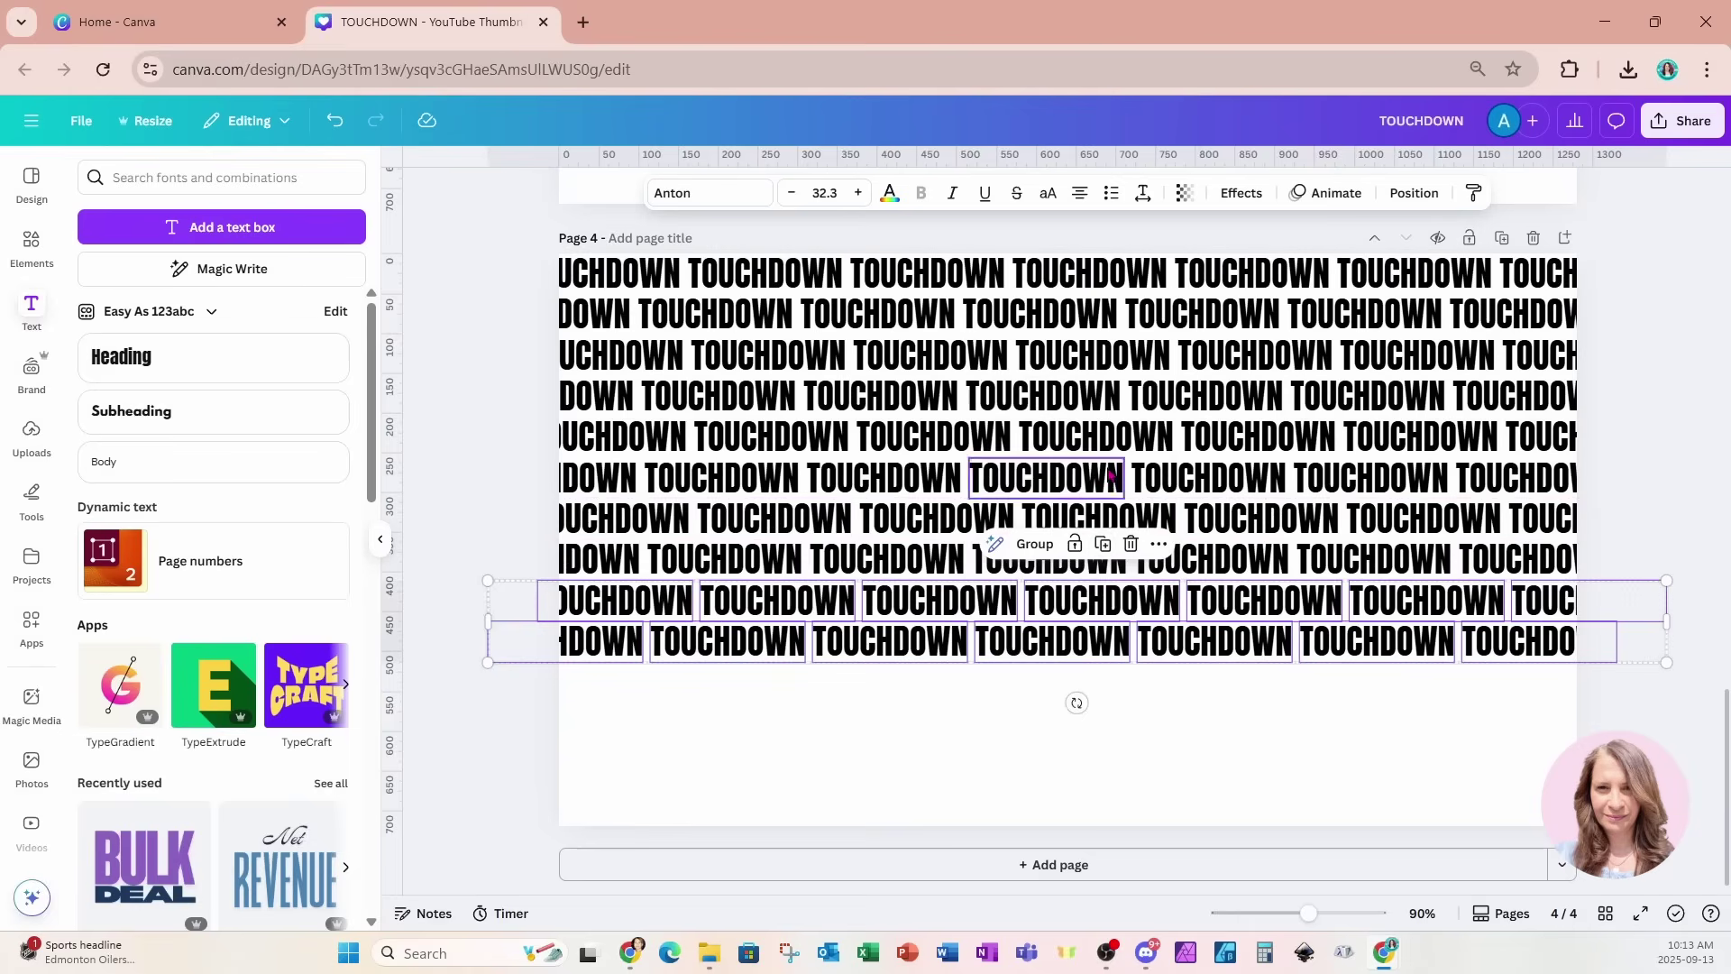
left_click(1106, 543)
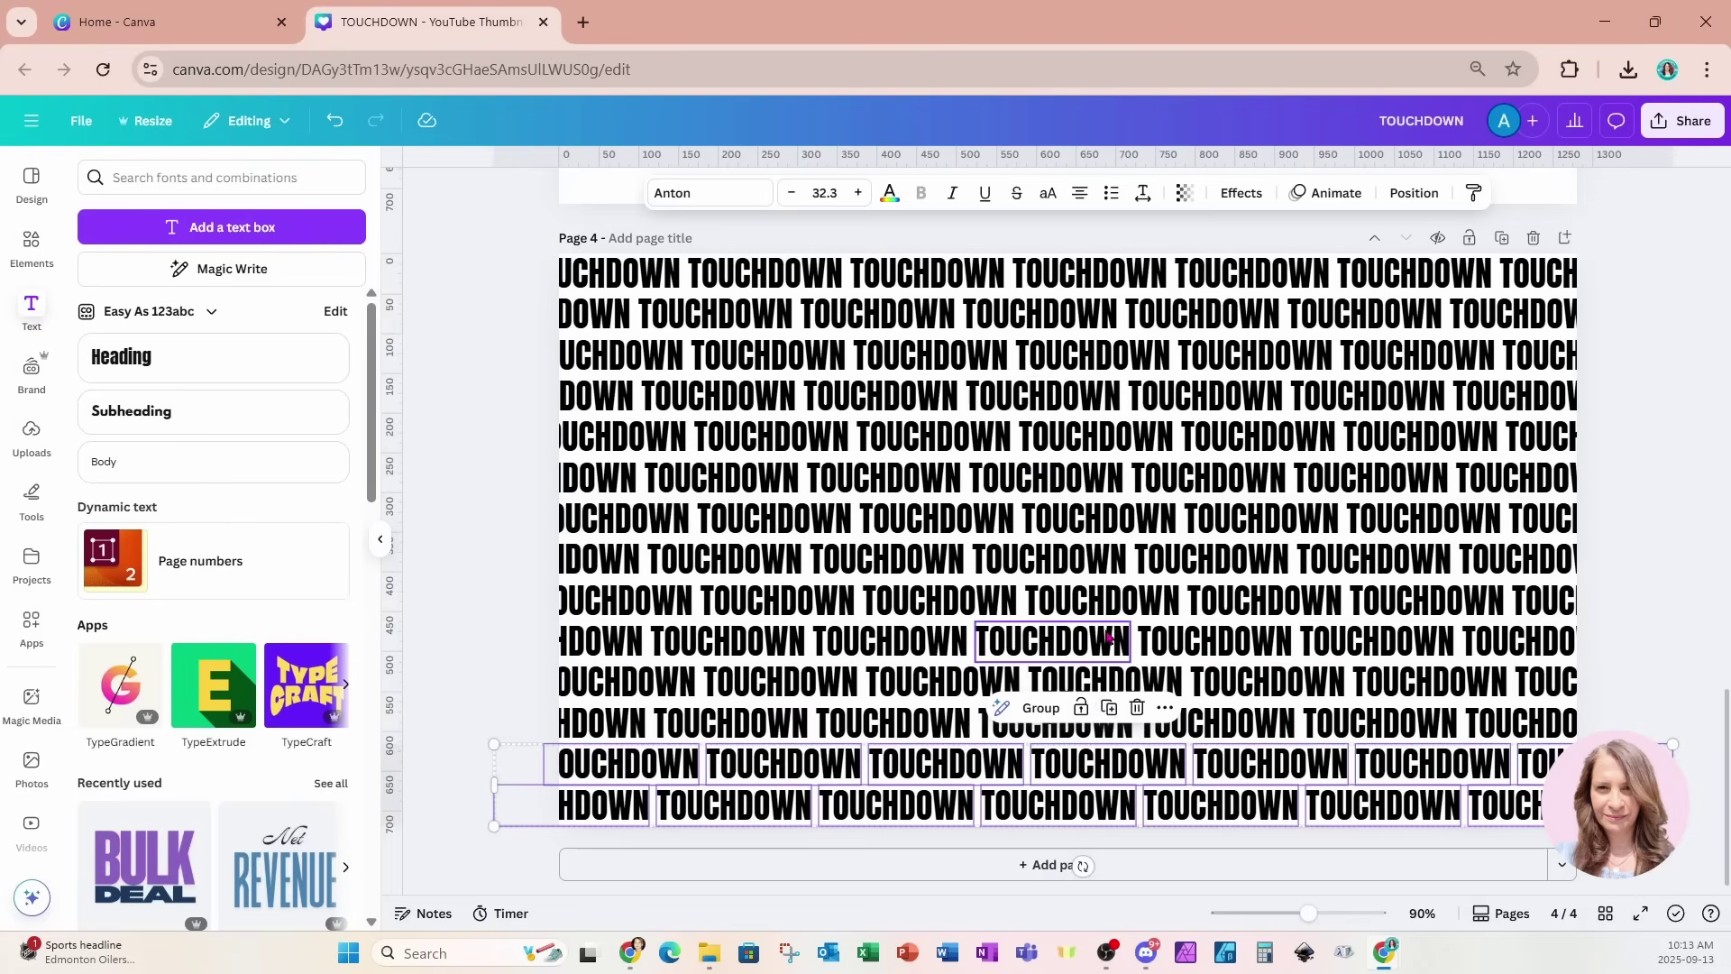
left_click(1107, 626)
Select all TOUCHDOWN rows on page 4 and set their text colour to dark red #890000.
left_click(502, 309)
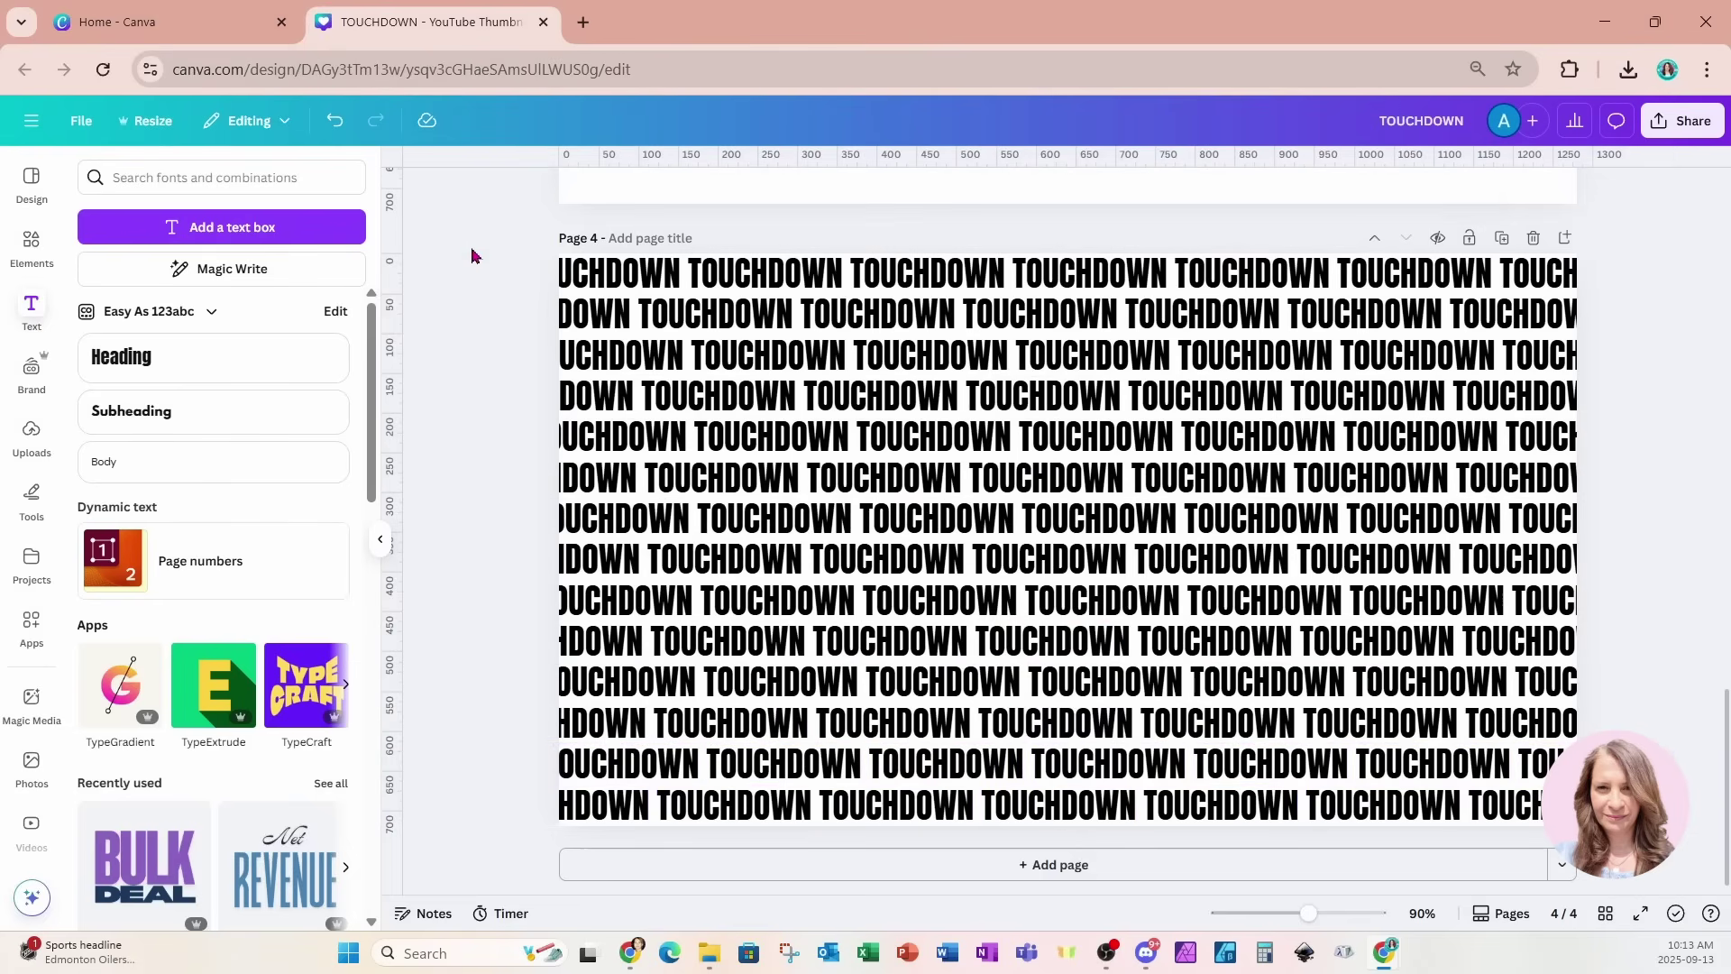
left_click_drag(471, 255, 1590, 826)
left_click(889, 195)
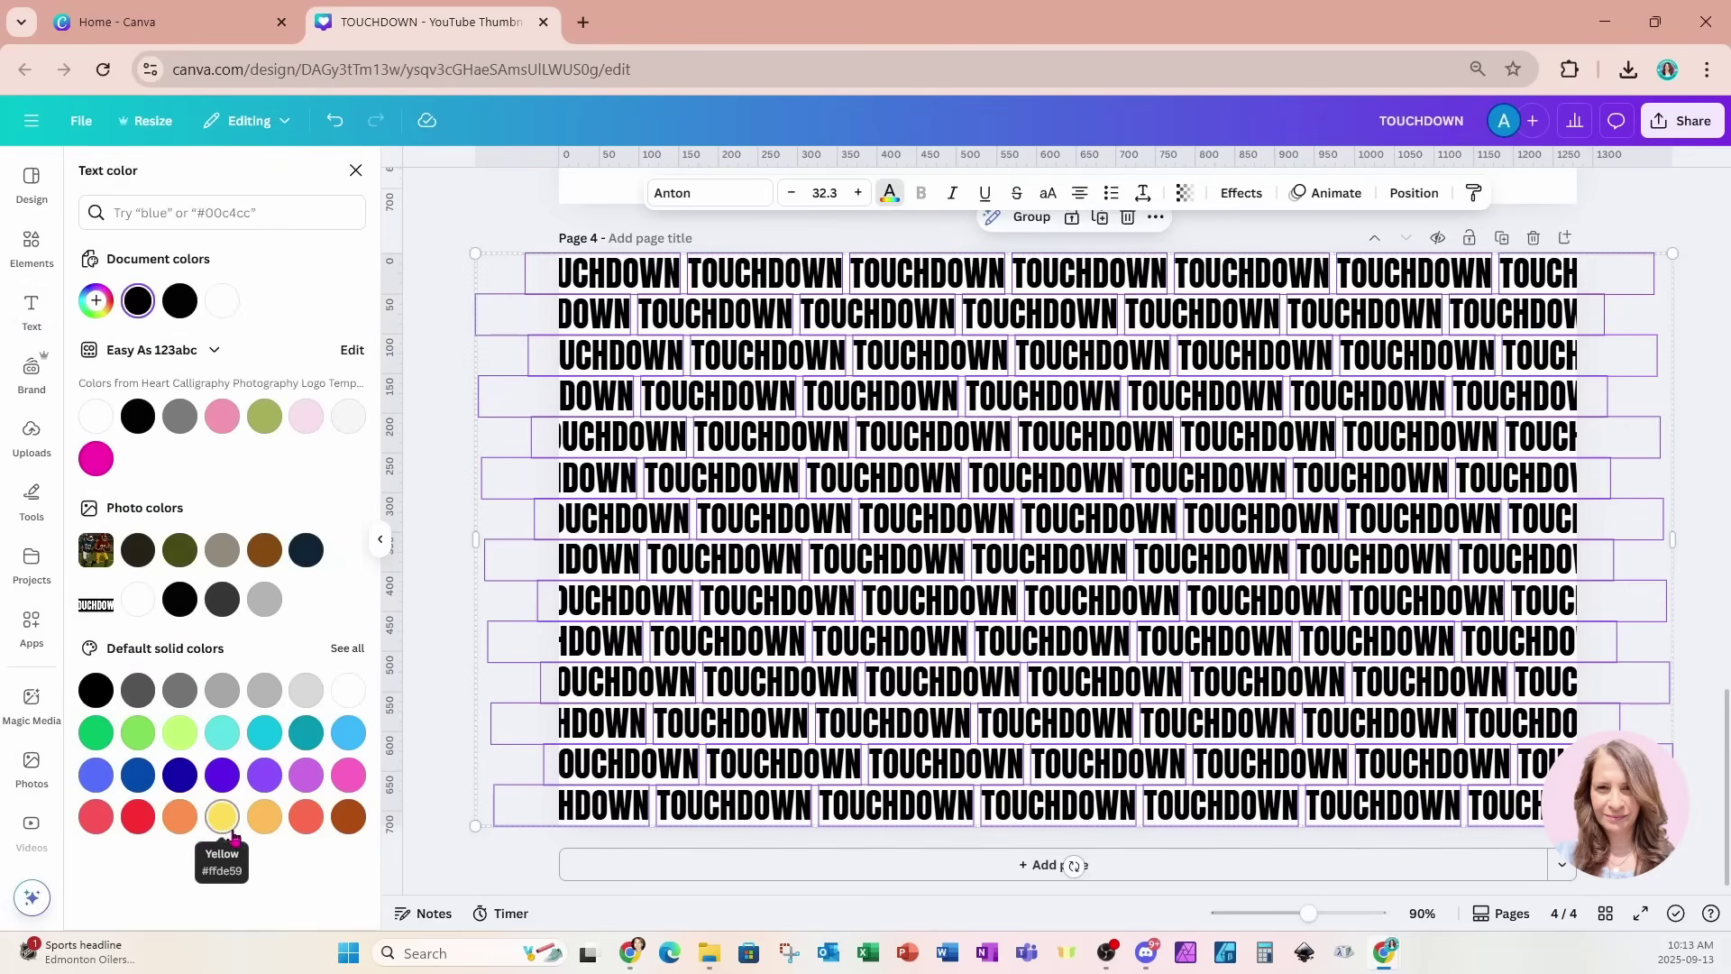
left_click(138, 821)
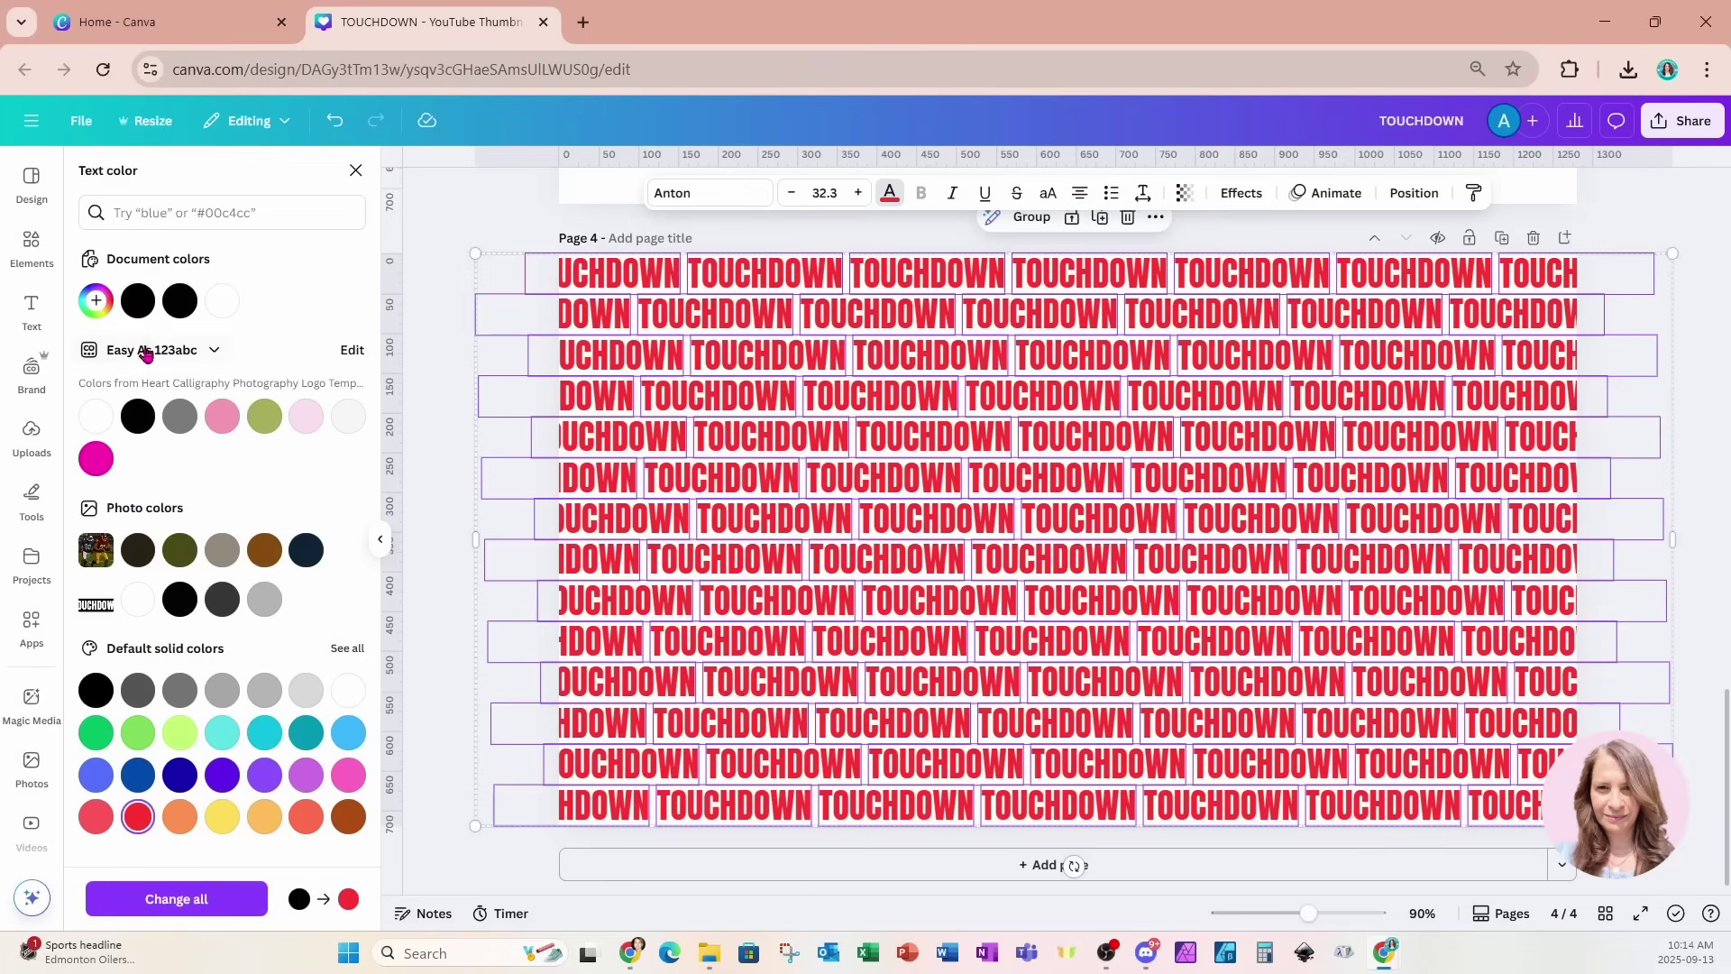
left_click(96, 302)
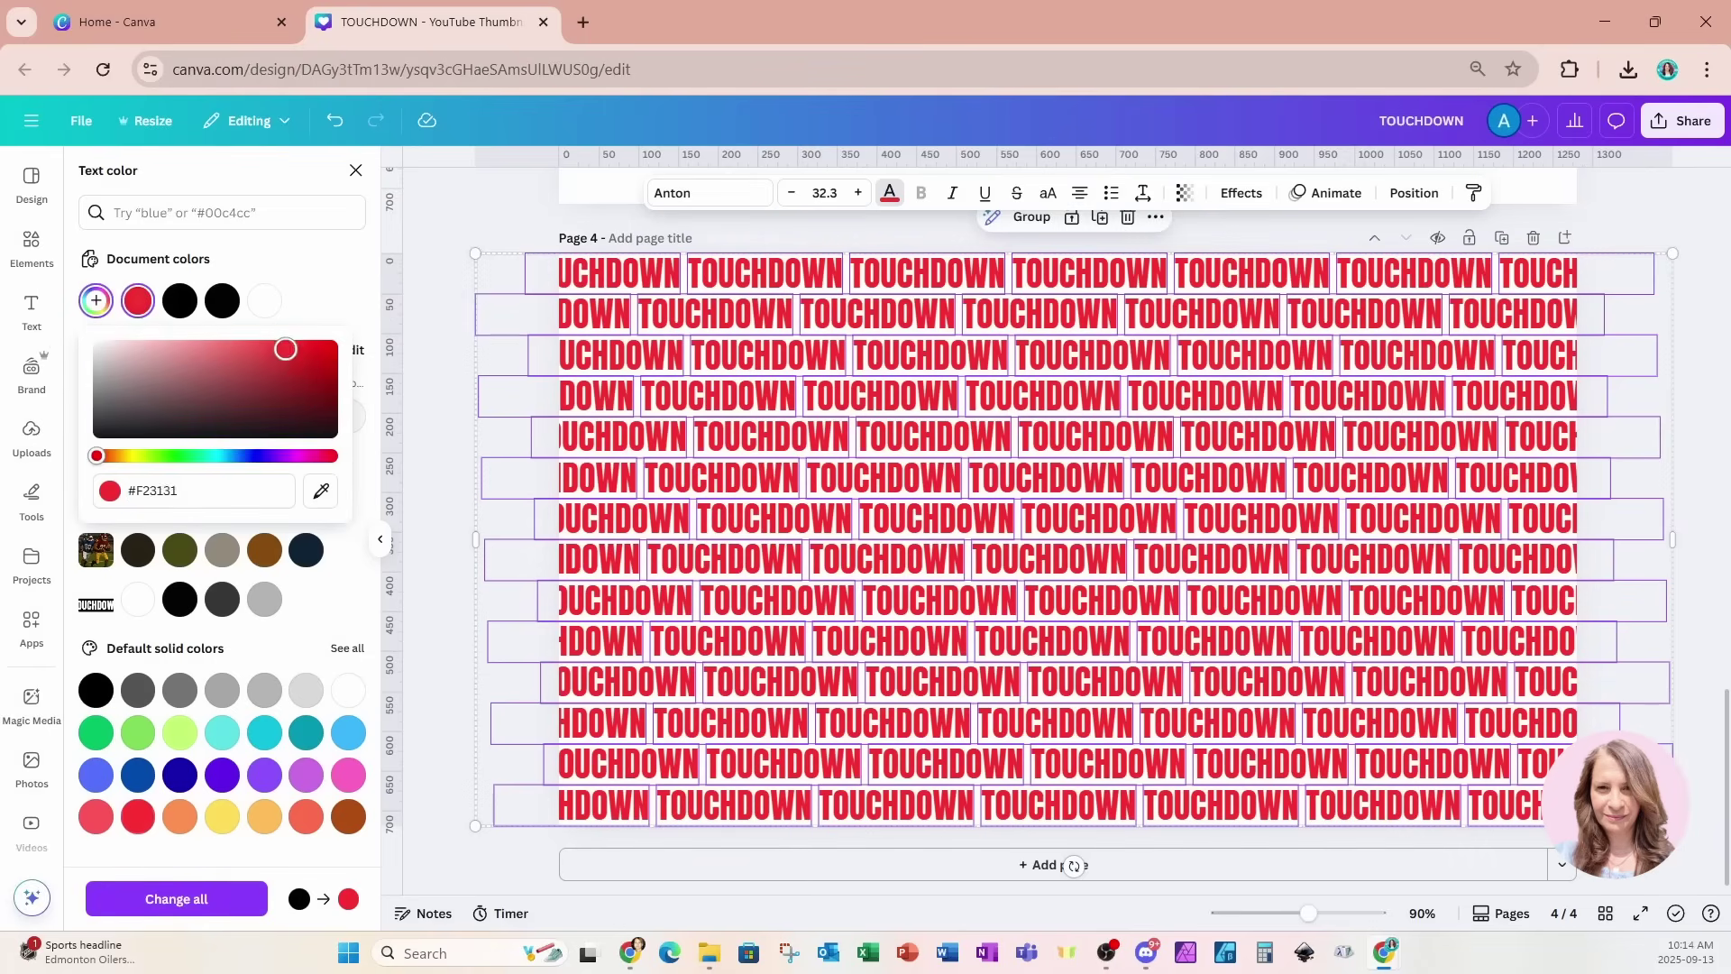
left_click_drag(286, 349, 384, 394)
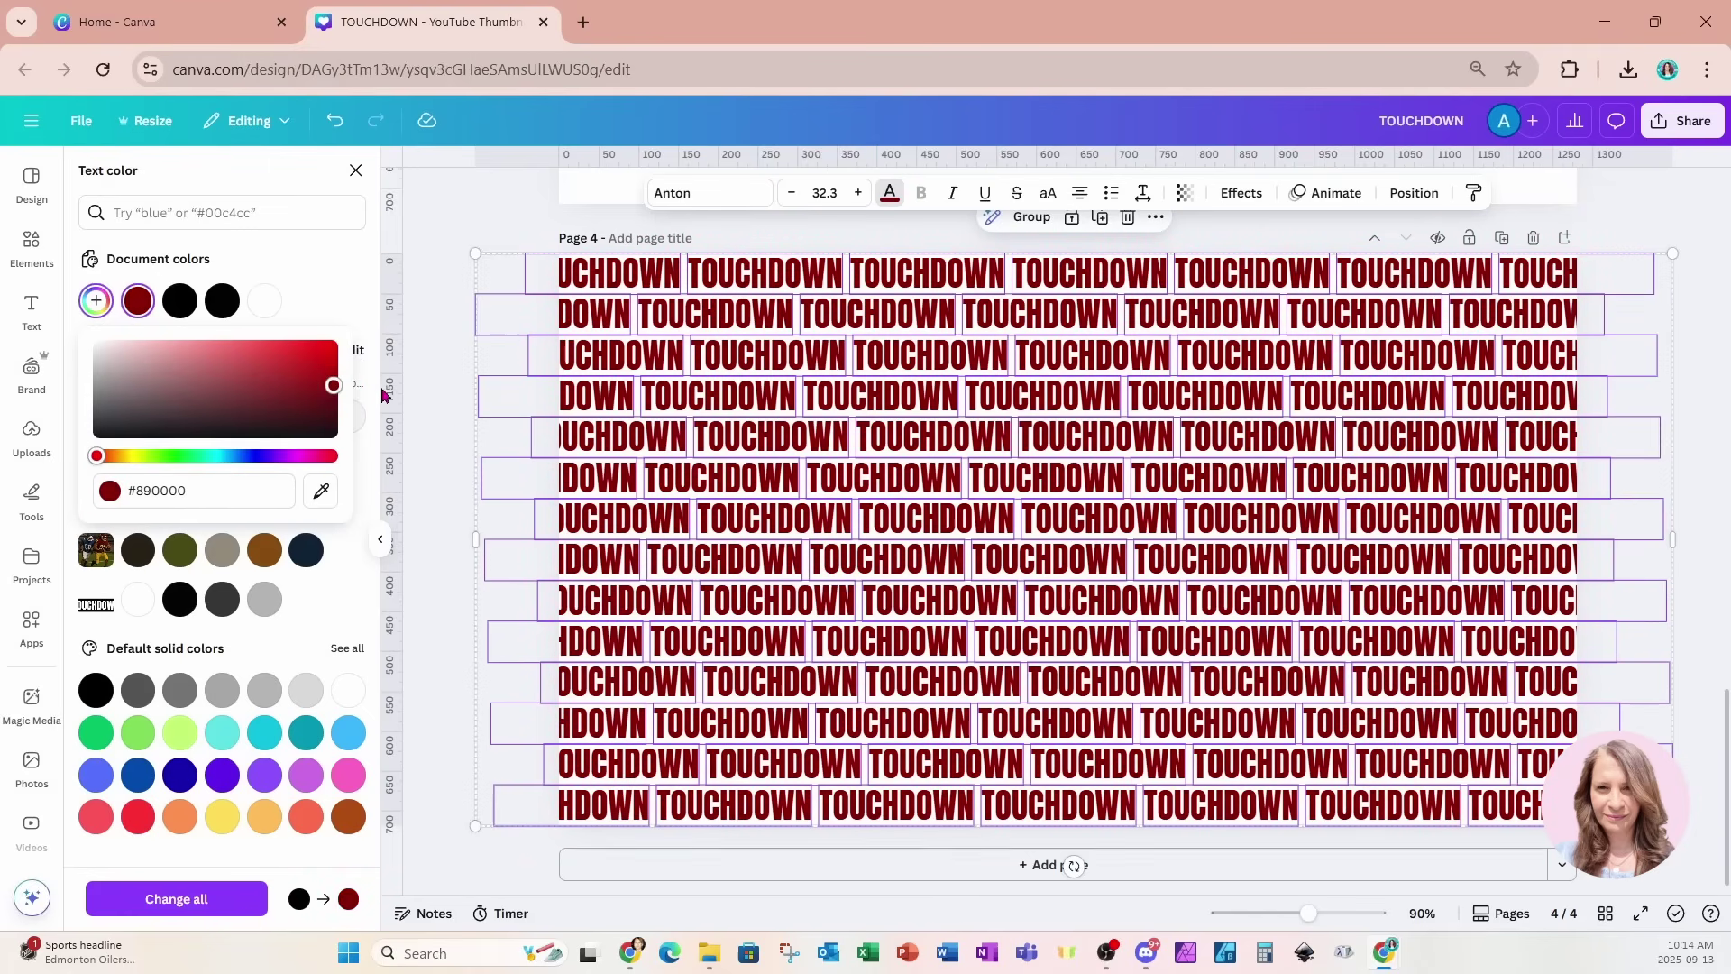
left_click(356, 172)
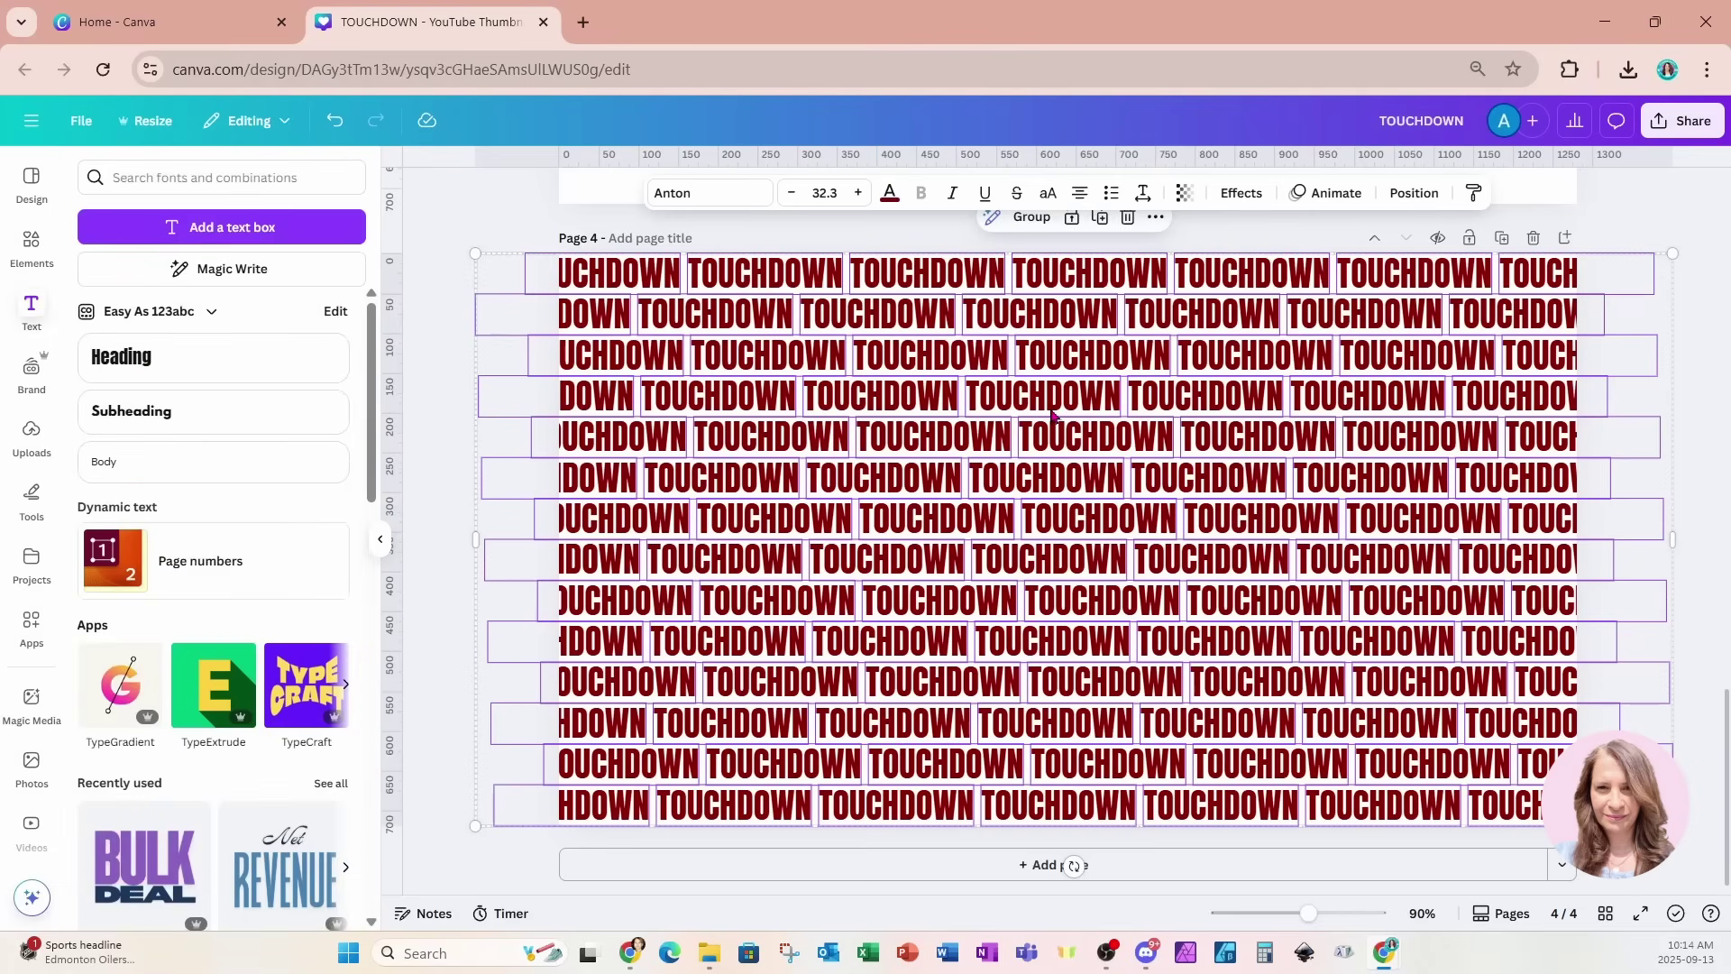
Select page 4's background layer beneath the TOUCHDOWN rows and fill it with light grey from the default solid colours.
left_click(1413, 193)
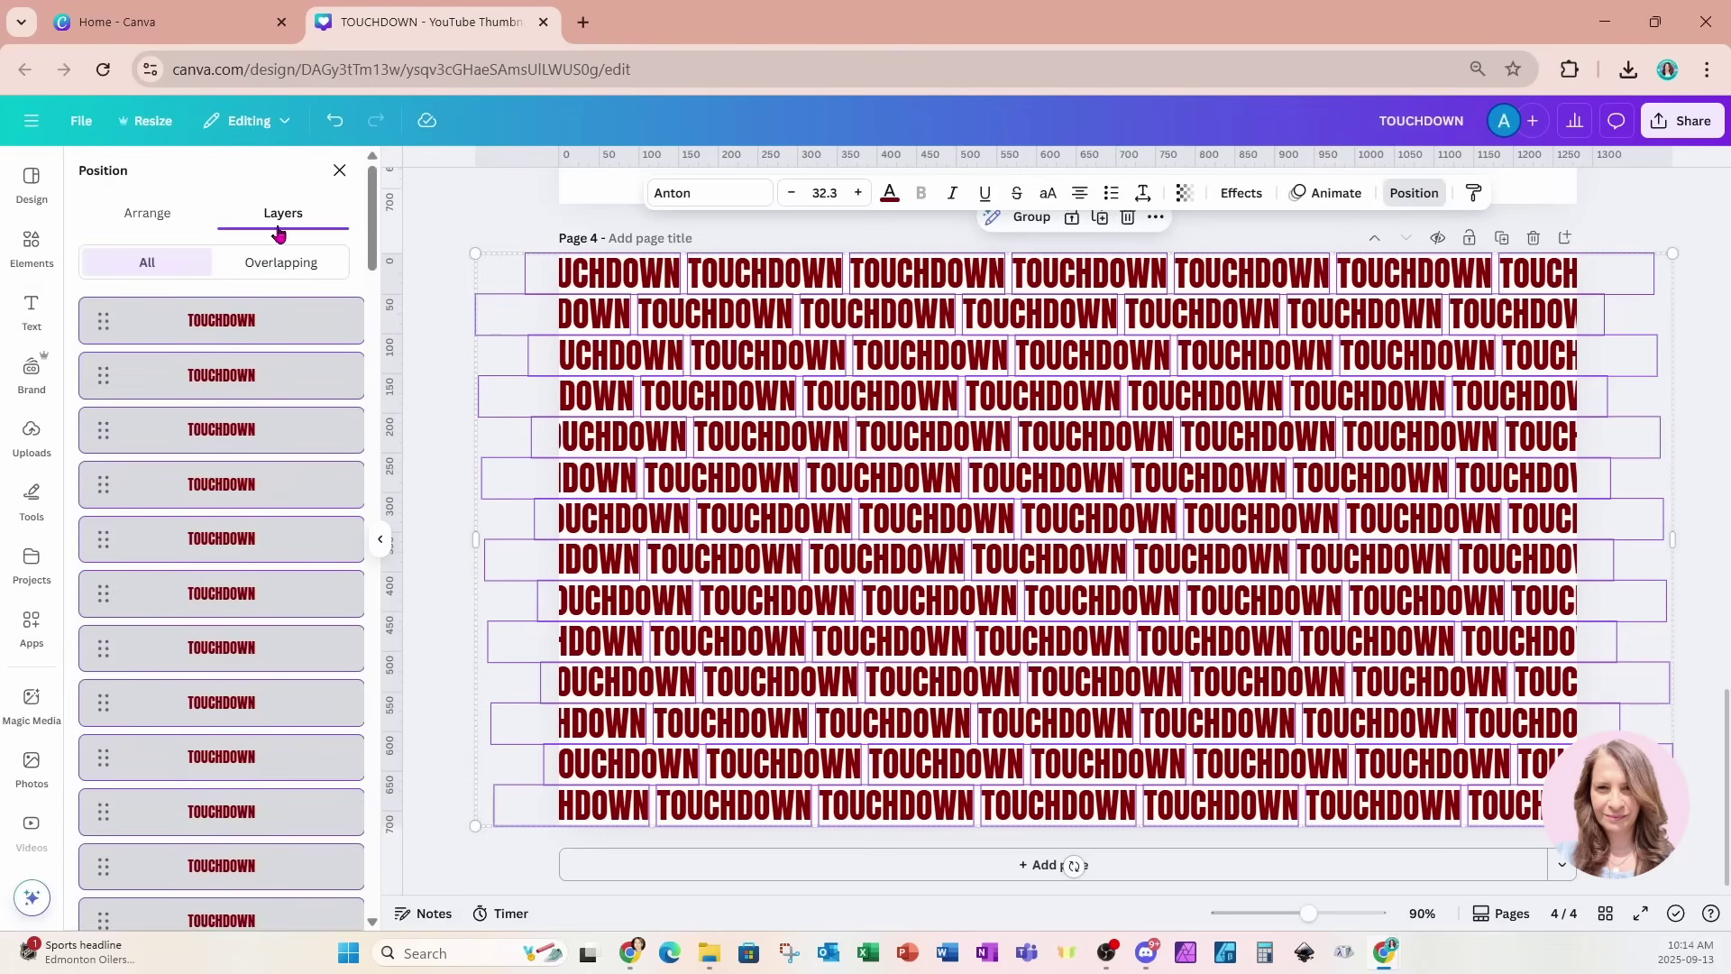
left_click_drag(372, 262, 382, 911)
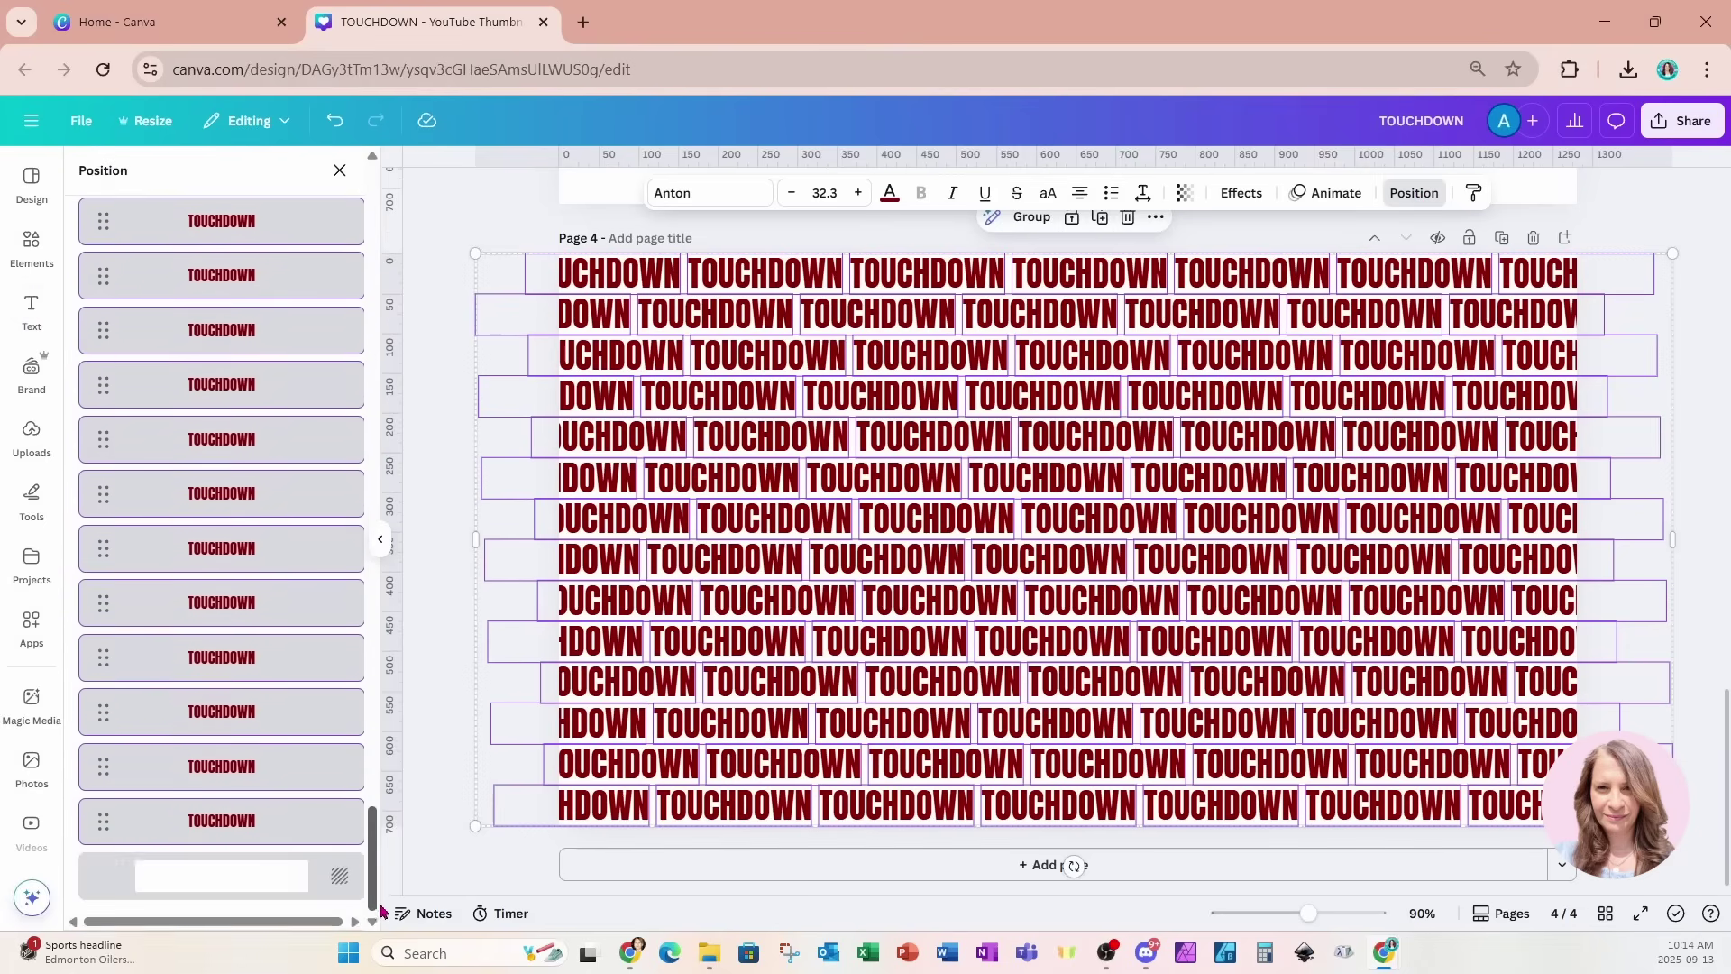
left_click(224, 891)
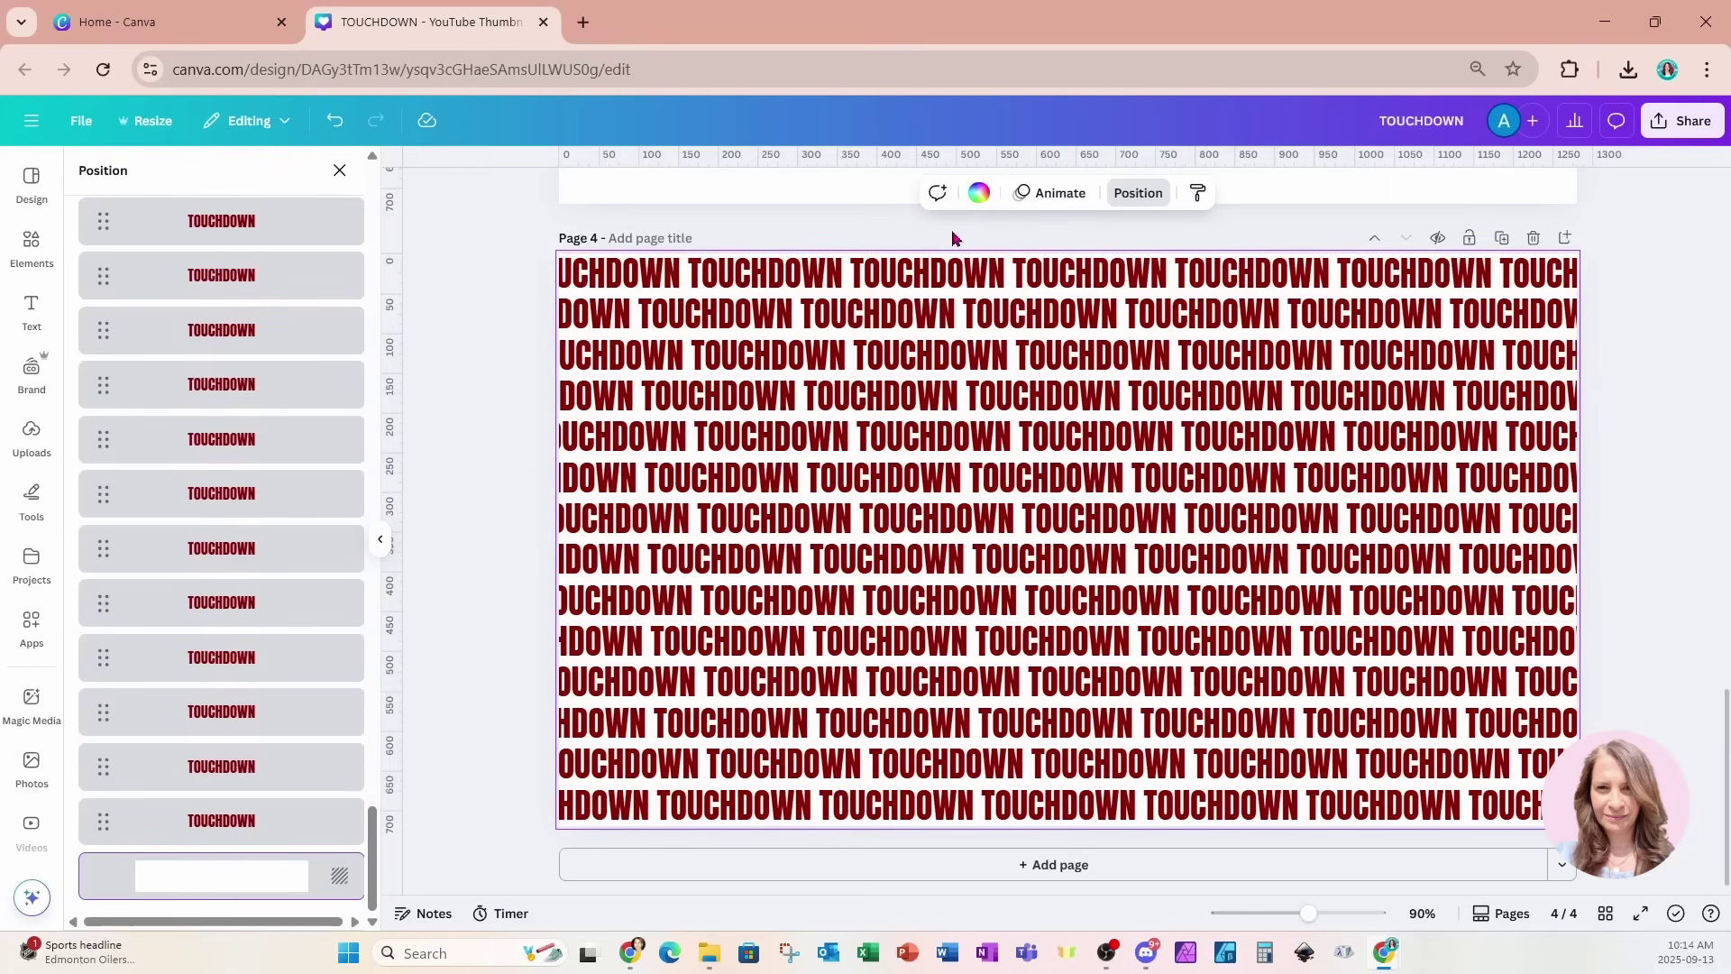
left_click(978, 193)
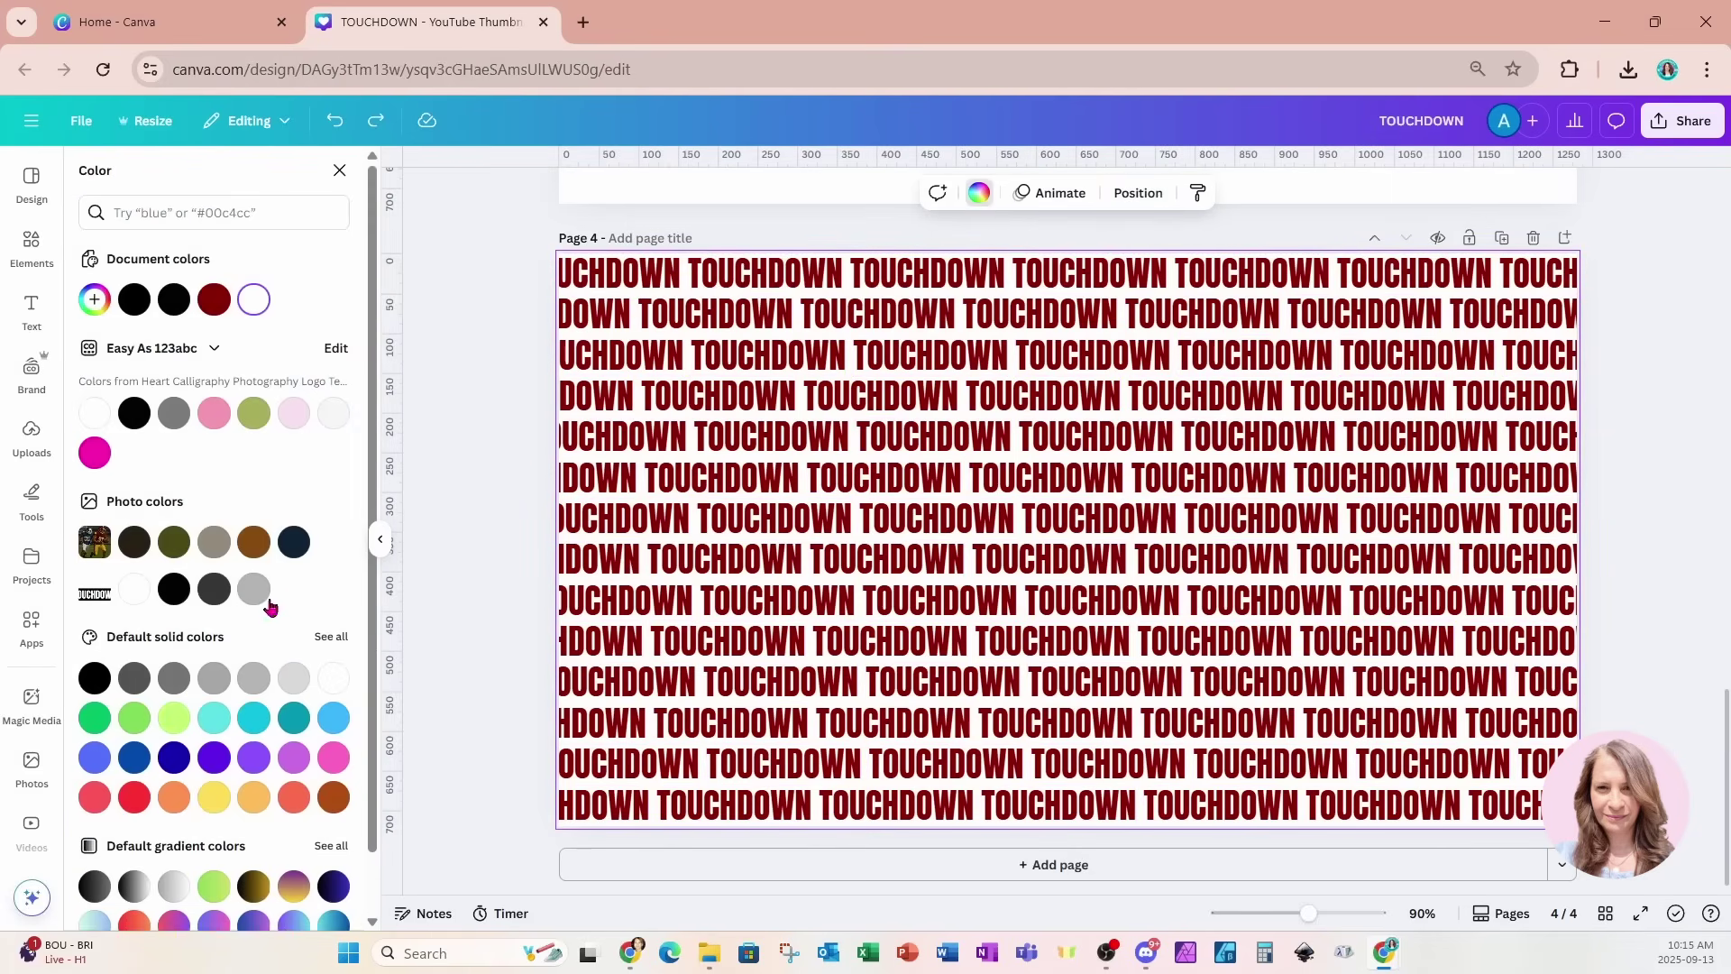
left_click(256, 683)
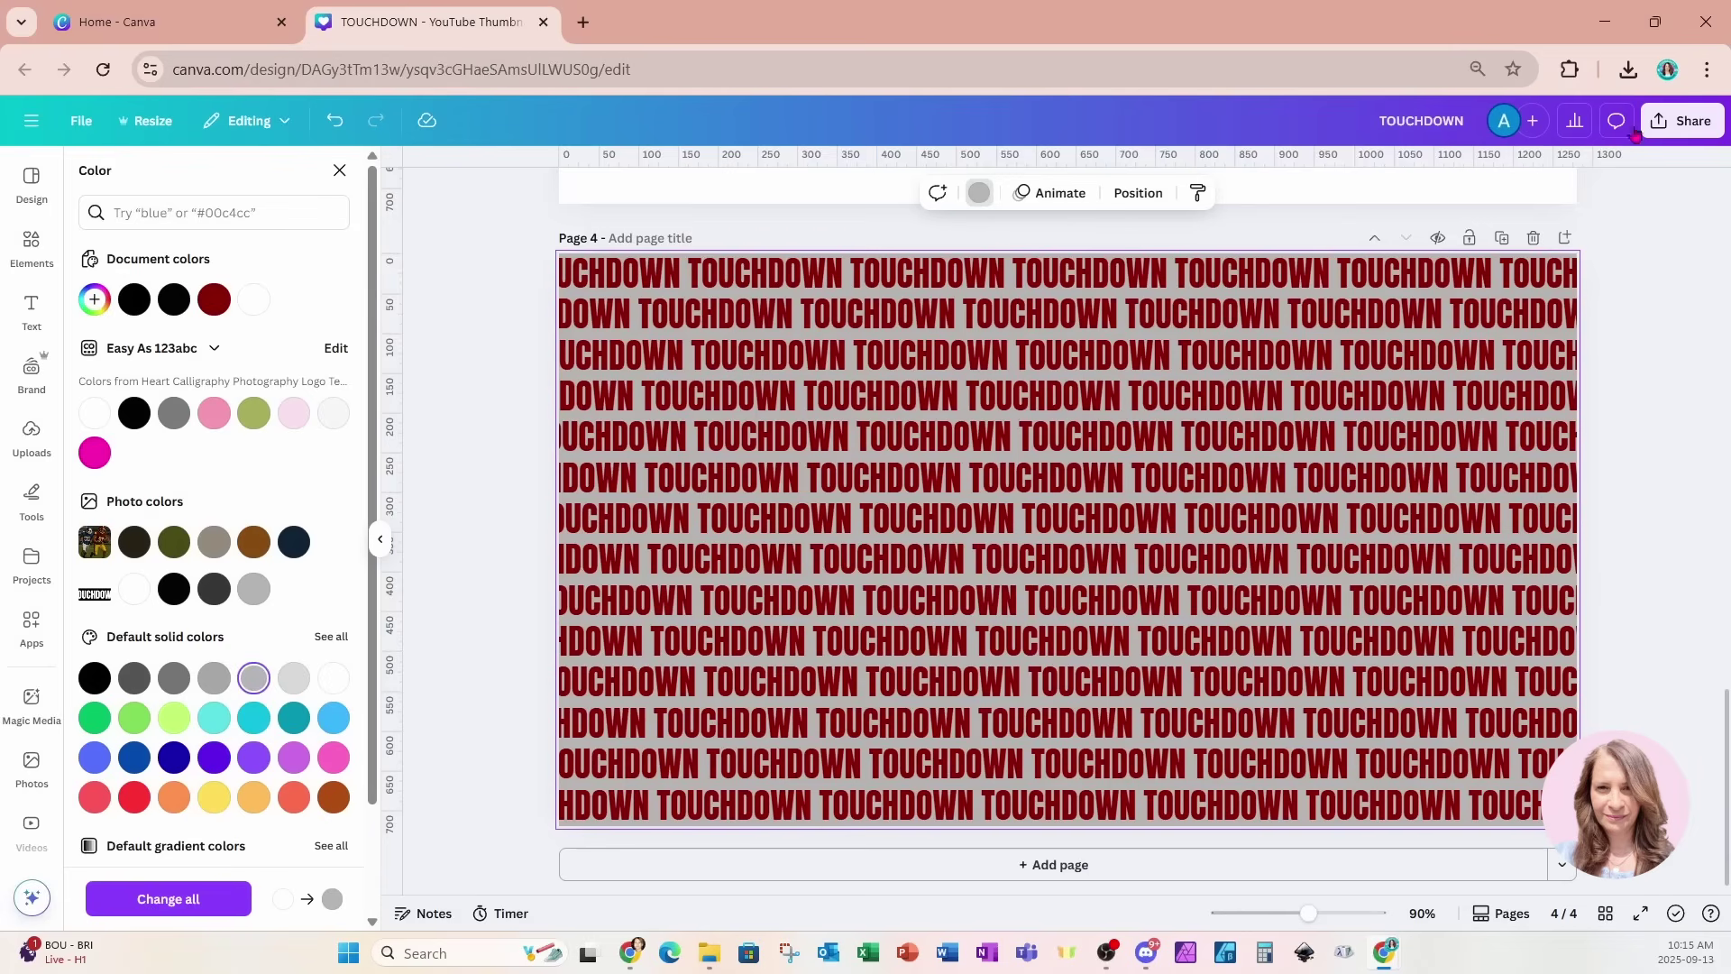
Download only the current page, page 4, as a PNG.
left_click(1680, 120)
left_click(1412, 484)
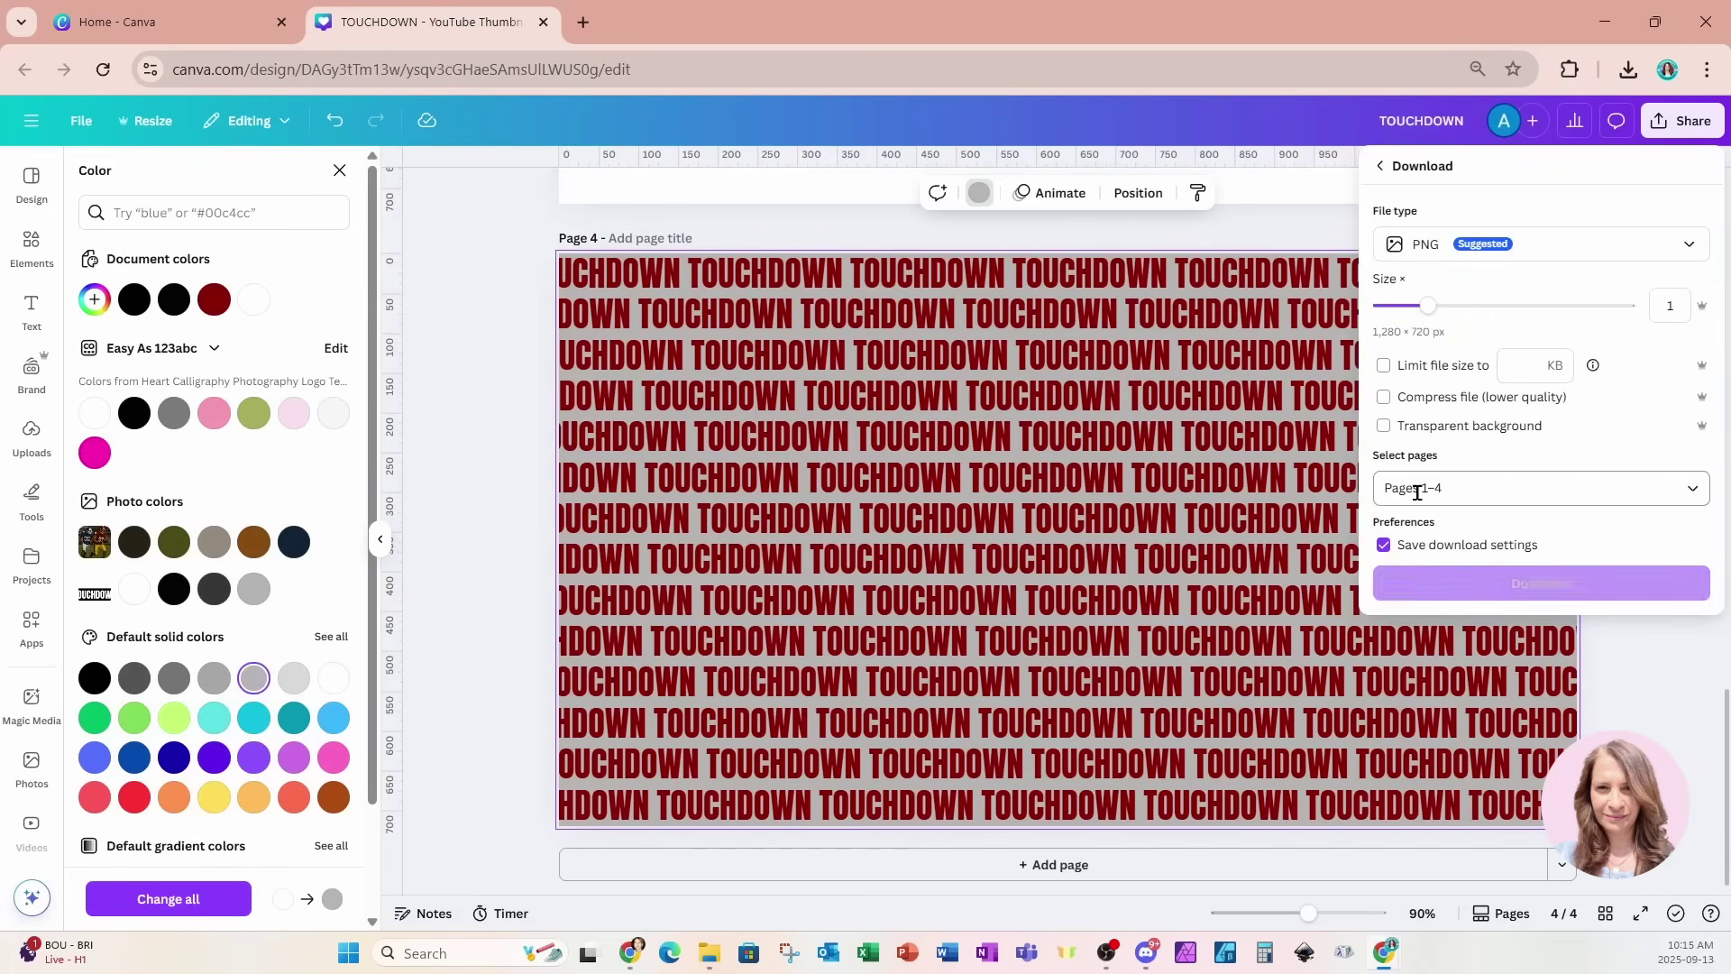
left_click(1414, 488)
left_click(1455, 575)
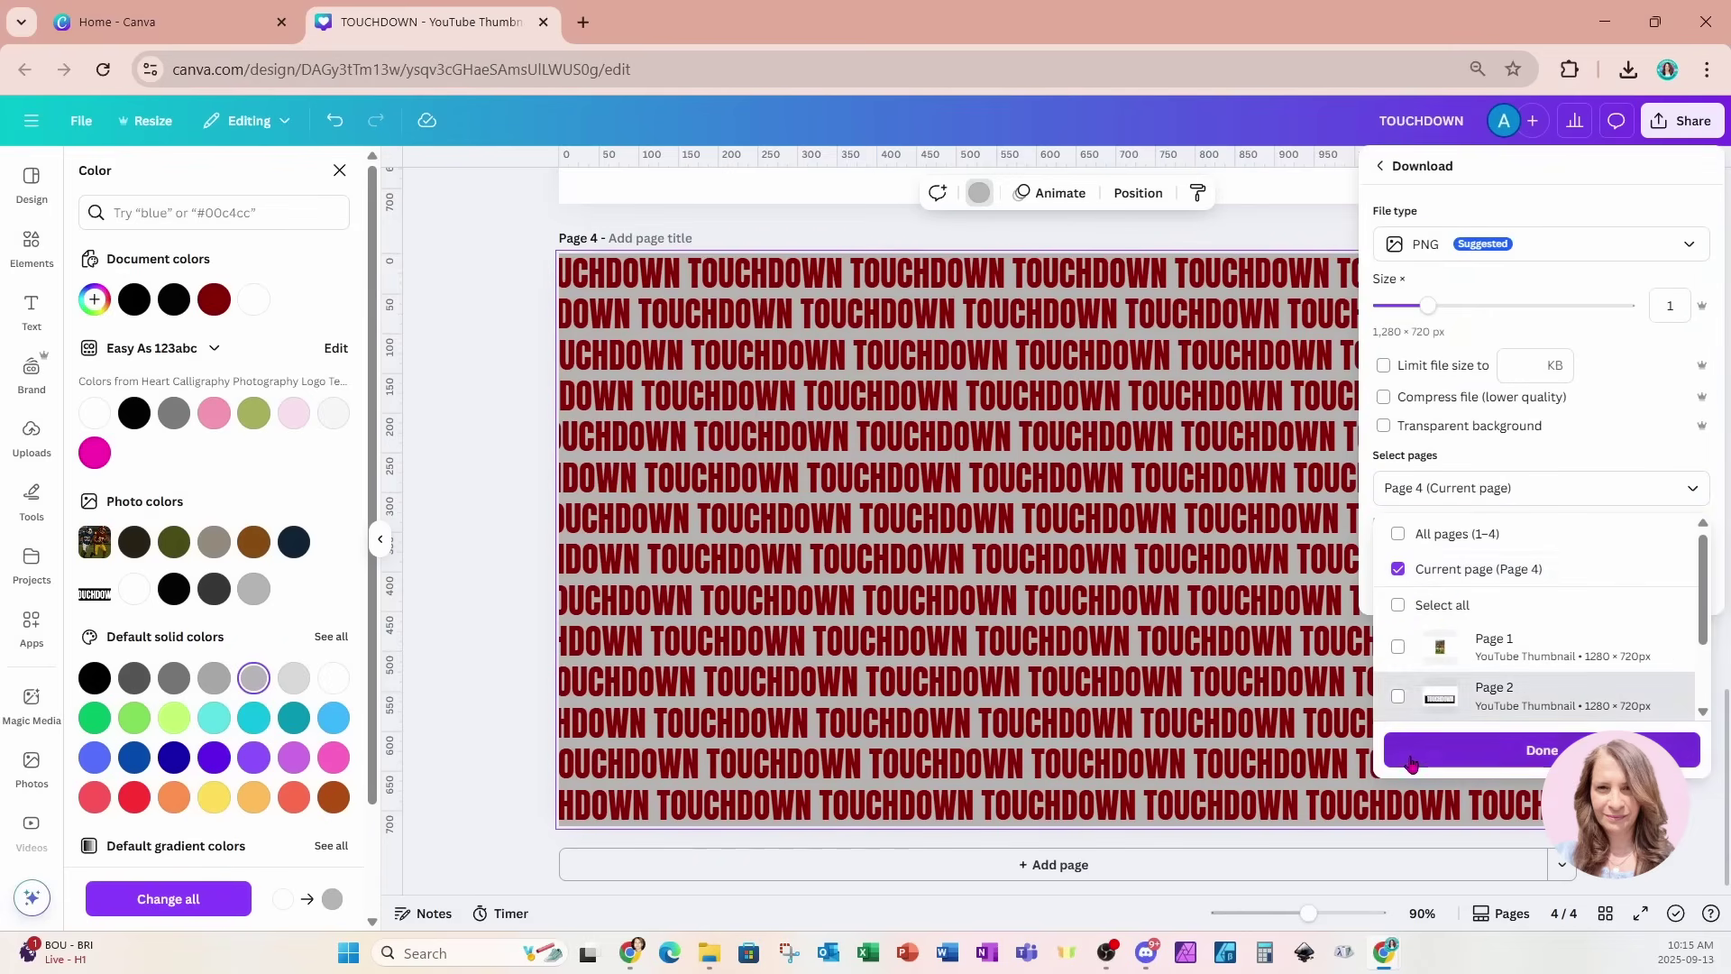
left_click(1409, 762)
left_click(1422, 588)
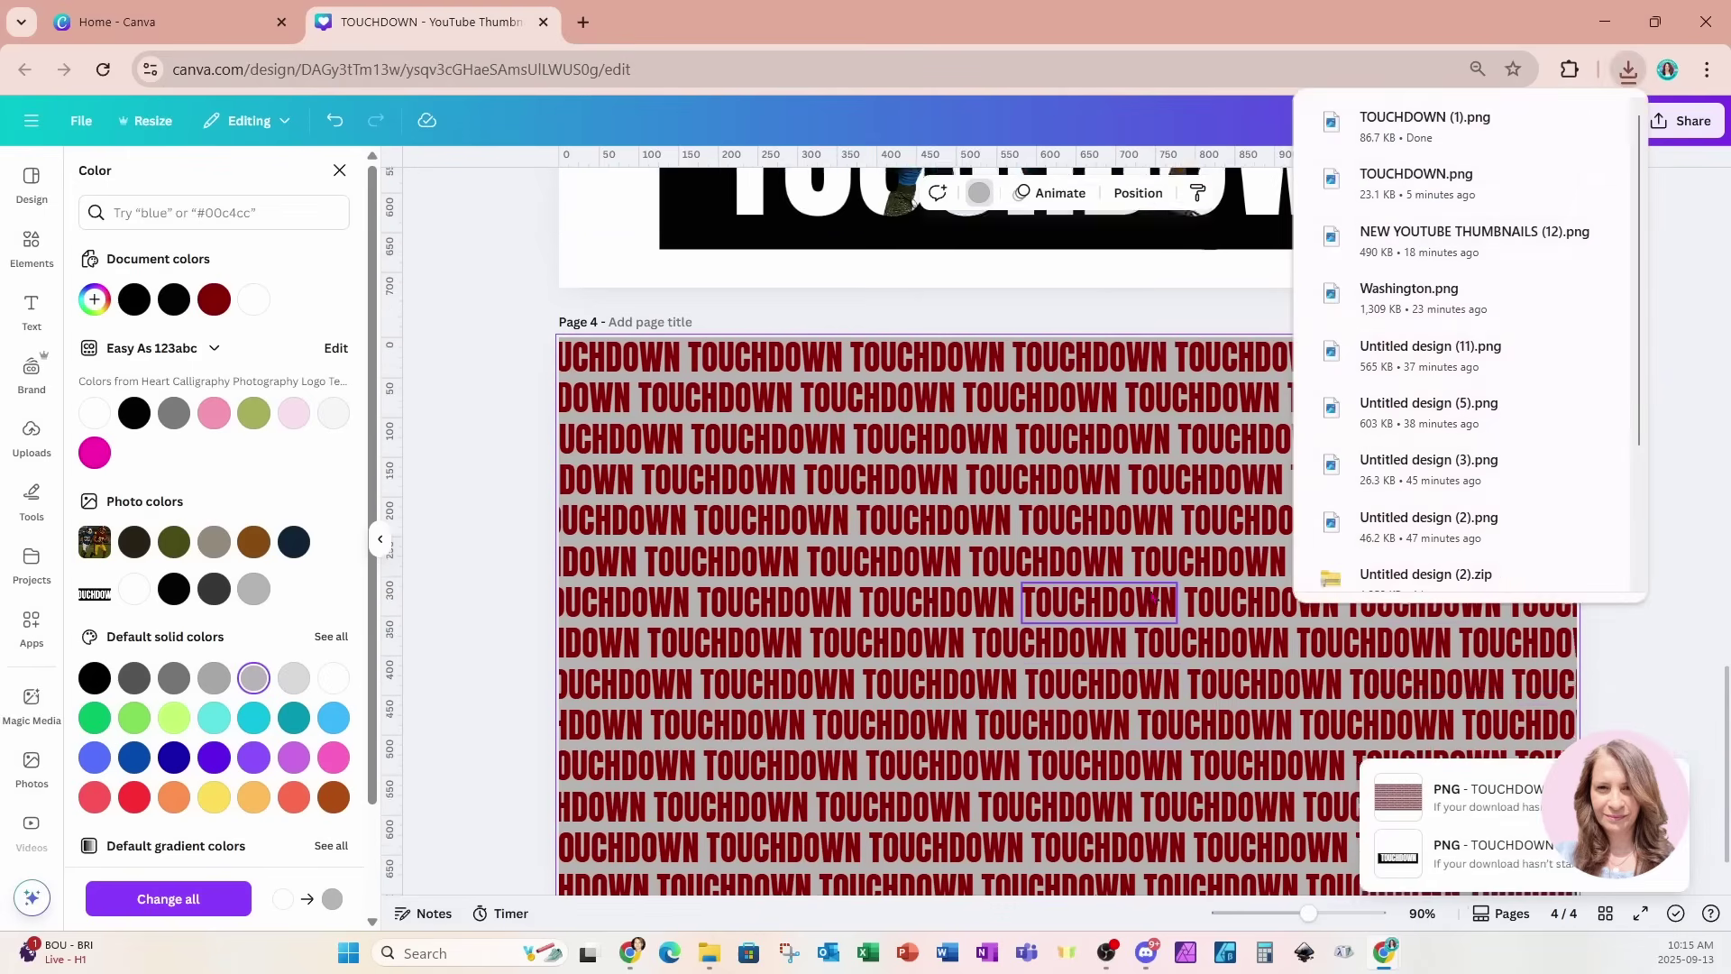
Place the downloaded TOUCHDOWN (1).png pattern image on page 3 over the banner.
scroll(1153, 598, "up", 4)
scroll(1153, 598, "up", 4)
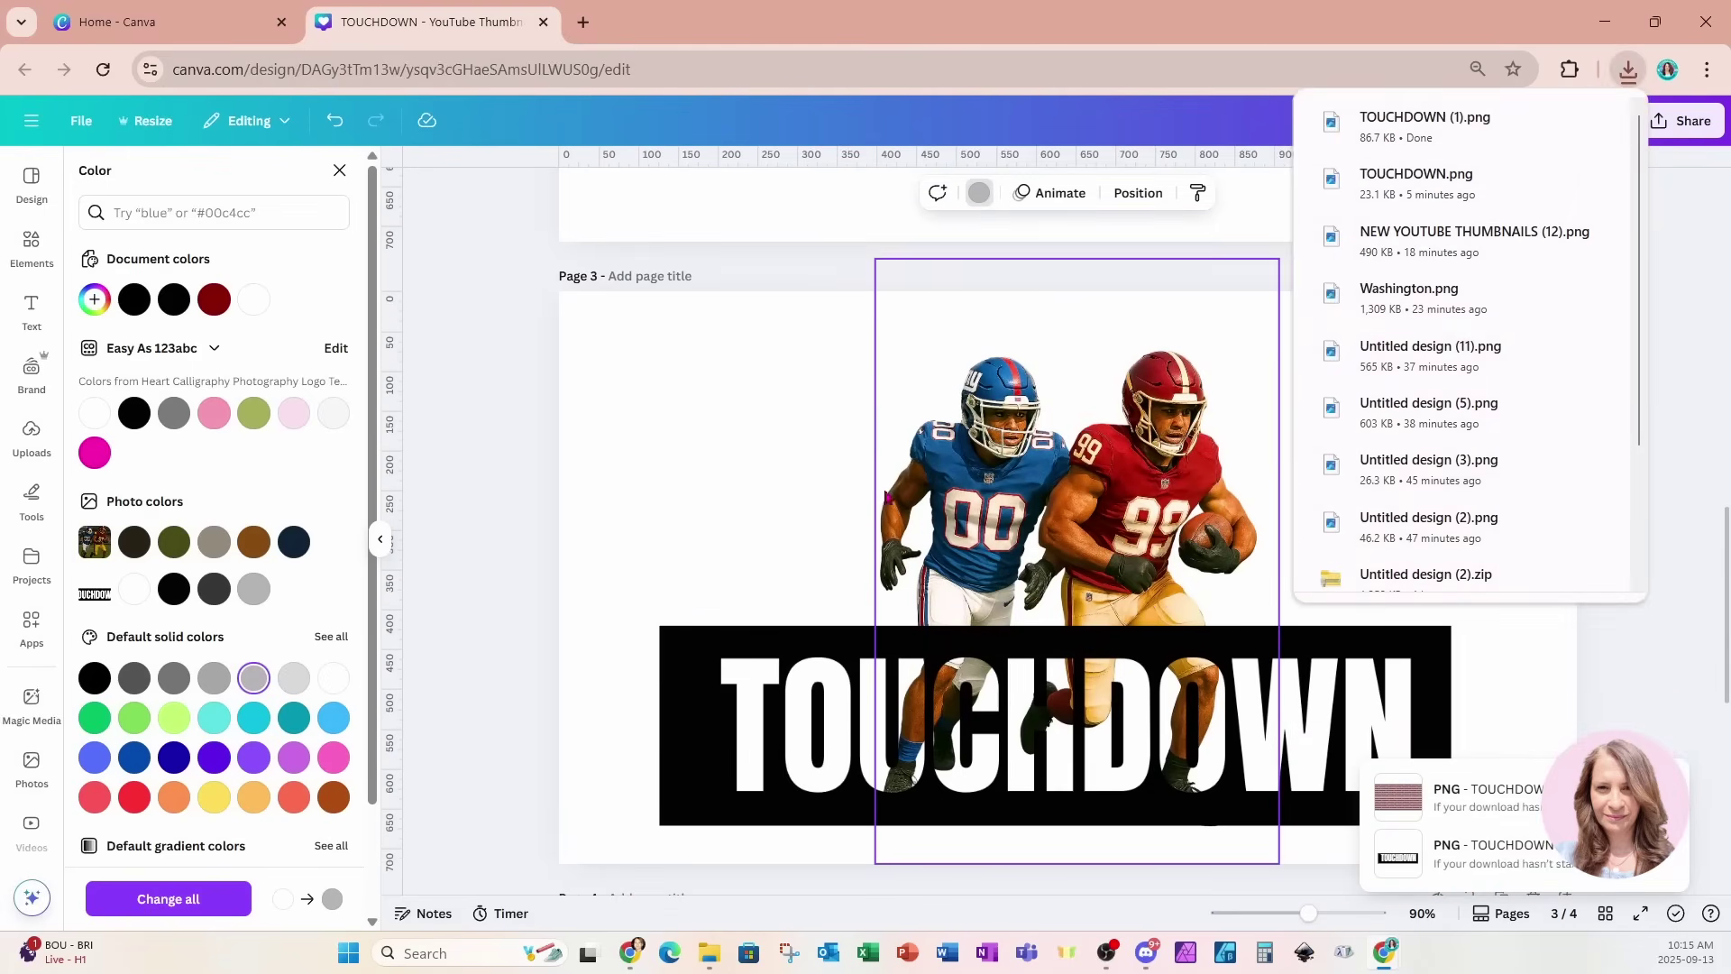
left_click(380, 541)
left_click(1628, 71)
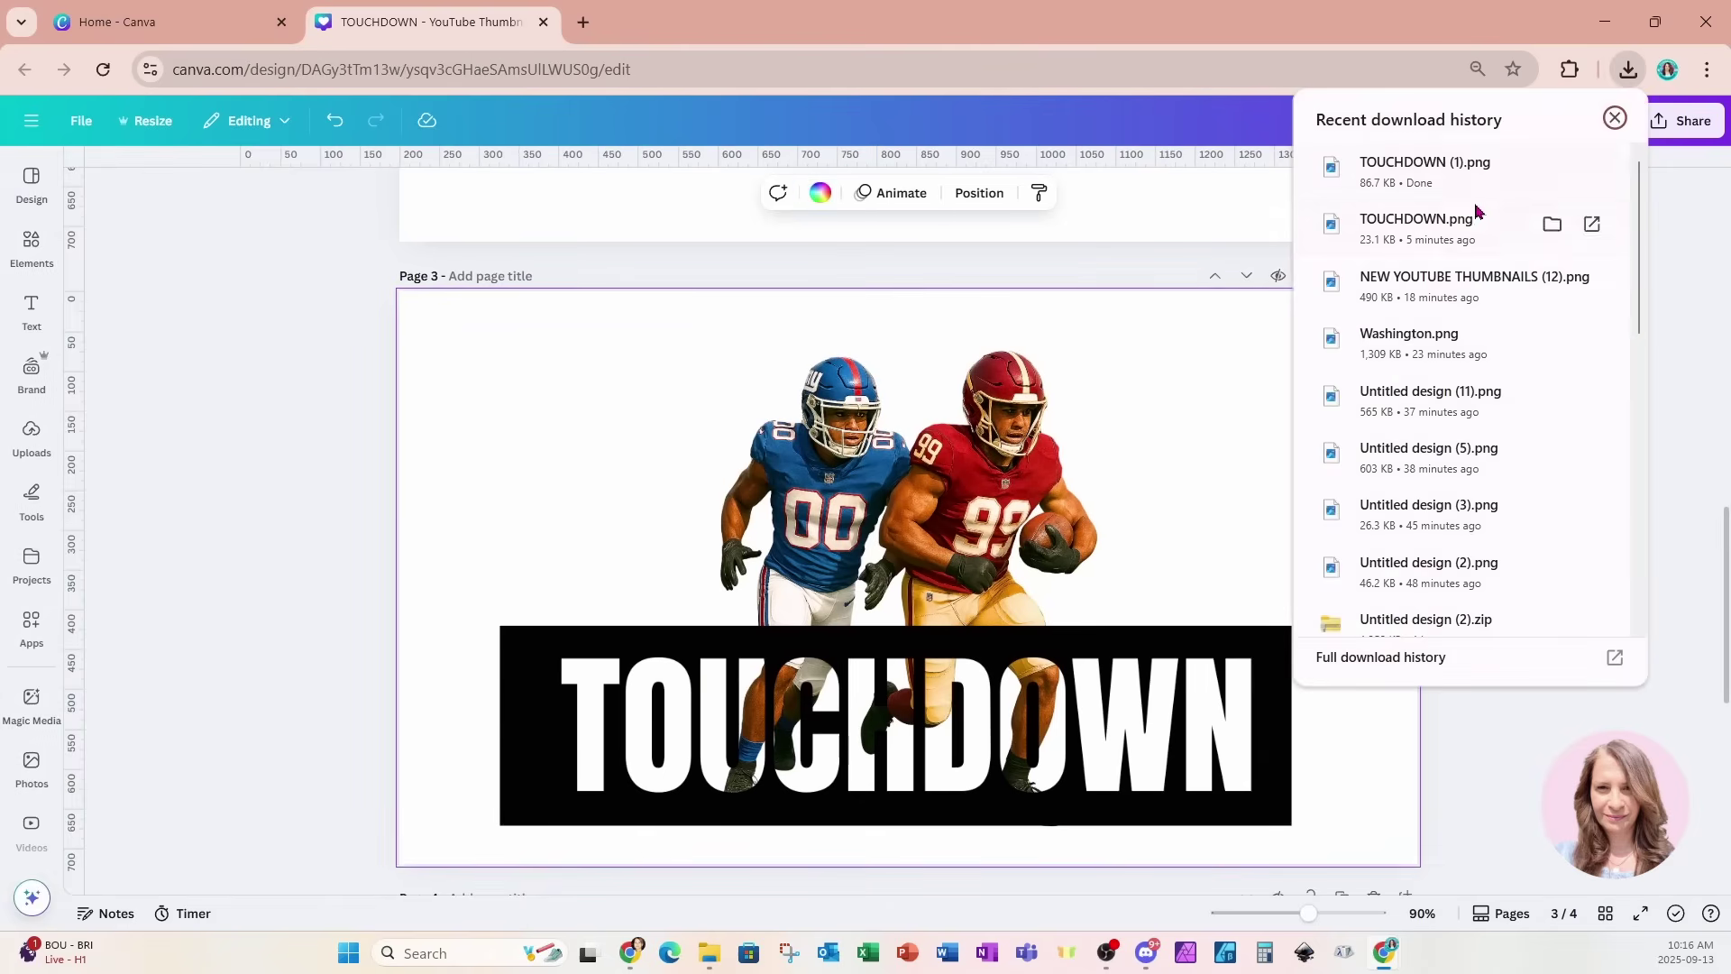
left_click_drag(1446, 169, 938, 587)
left_click_drag(1124, 551, 1125, 564)
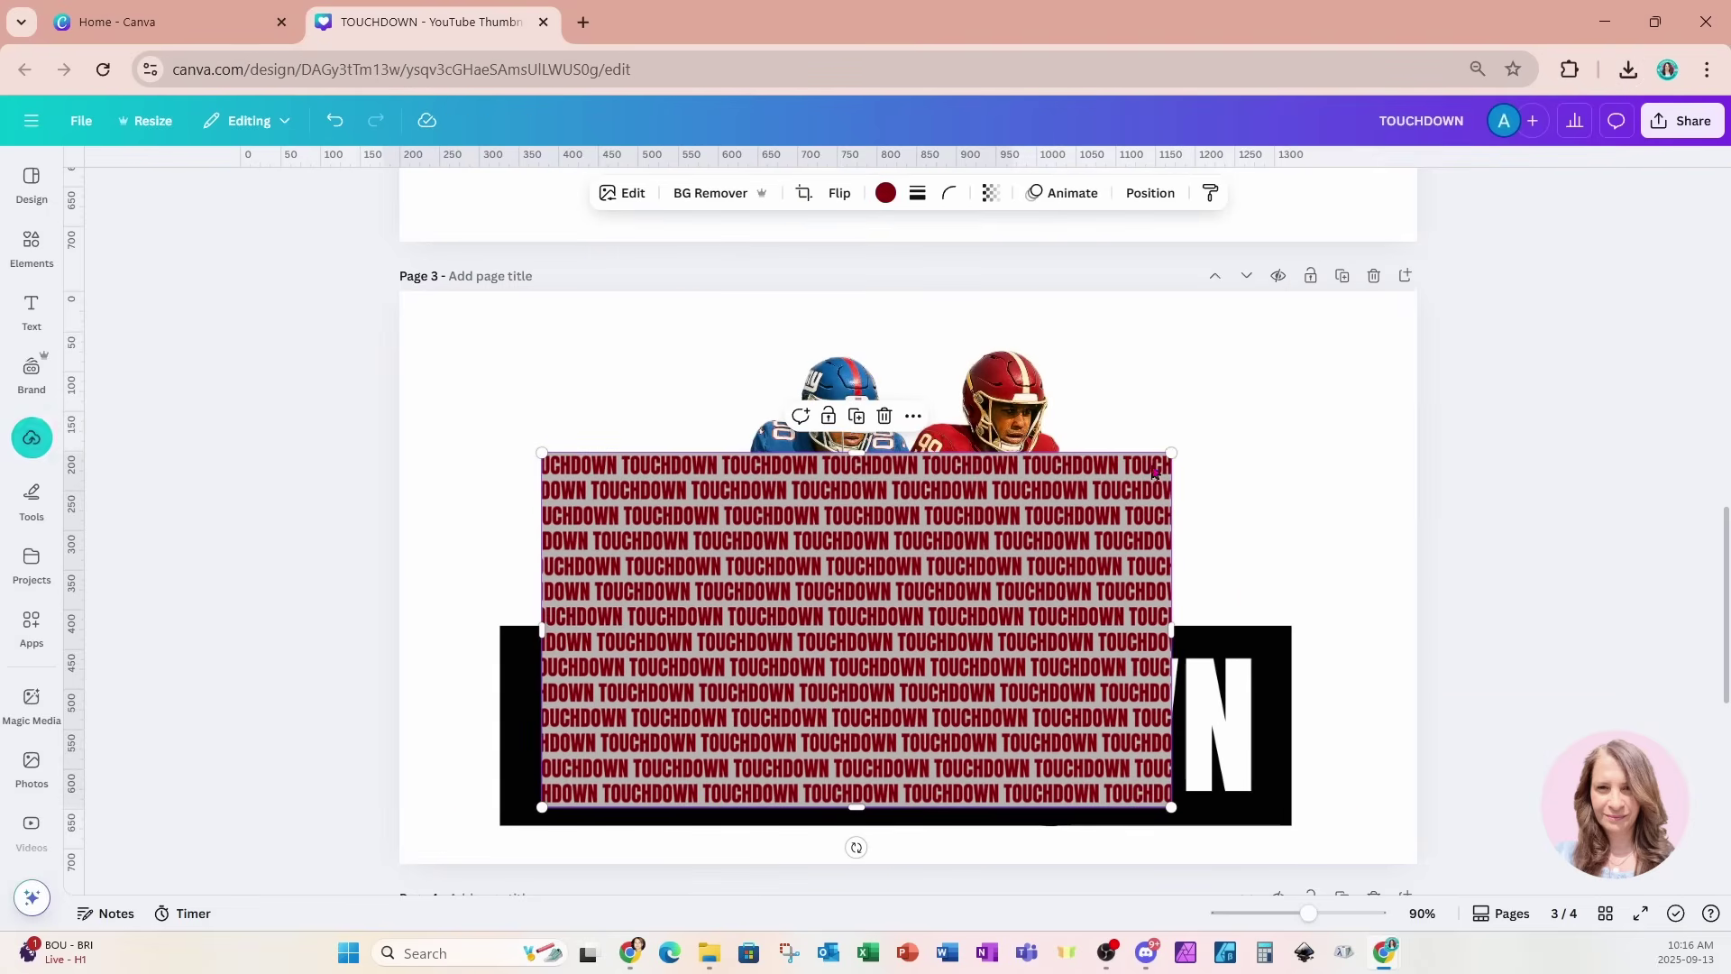
Shrink the pattern image to cover the banner's left half and place a duplicate beside it over the right half.
left_click_drag(1170, 453, 946, 652)
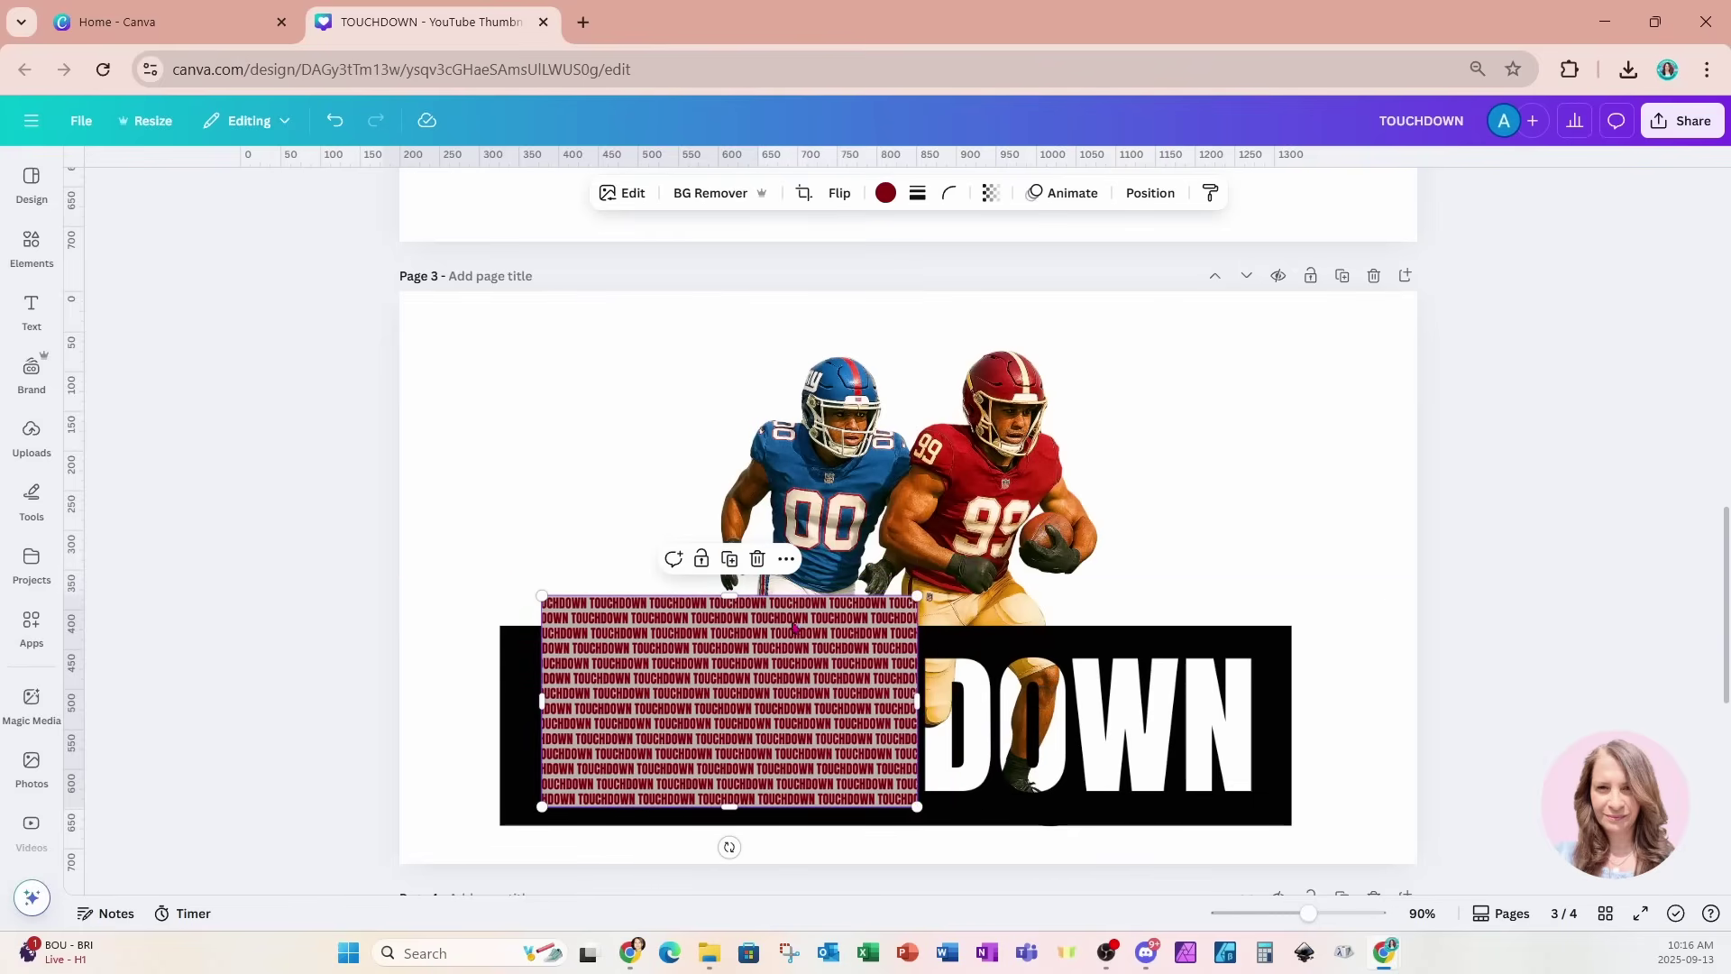
left_click(729, 559)
left_click_drag(771, 691, 1123, 687)
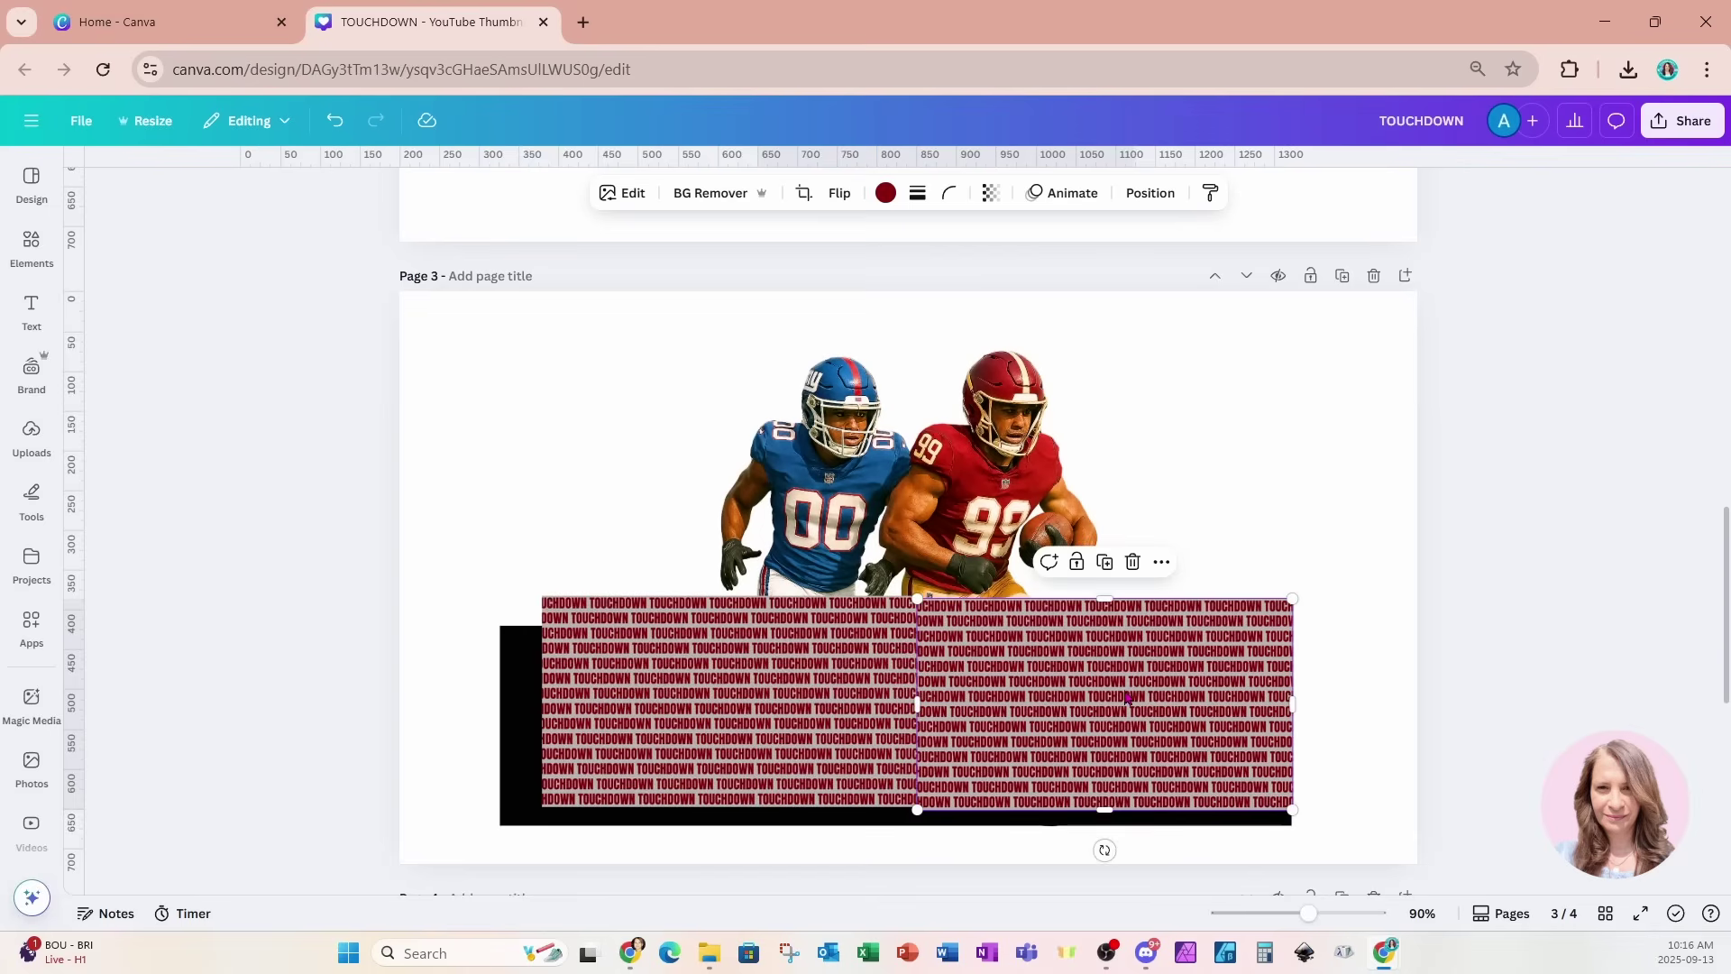
Move both pattern images together below the football players in the layer order.
left_click(1140, 196)
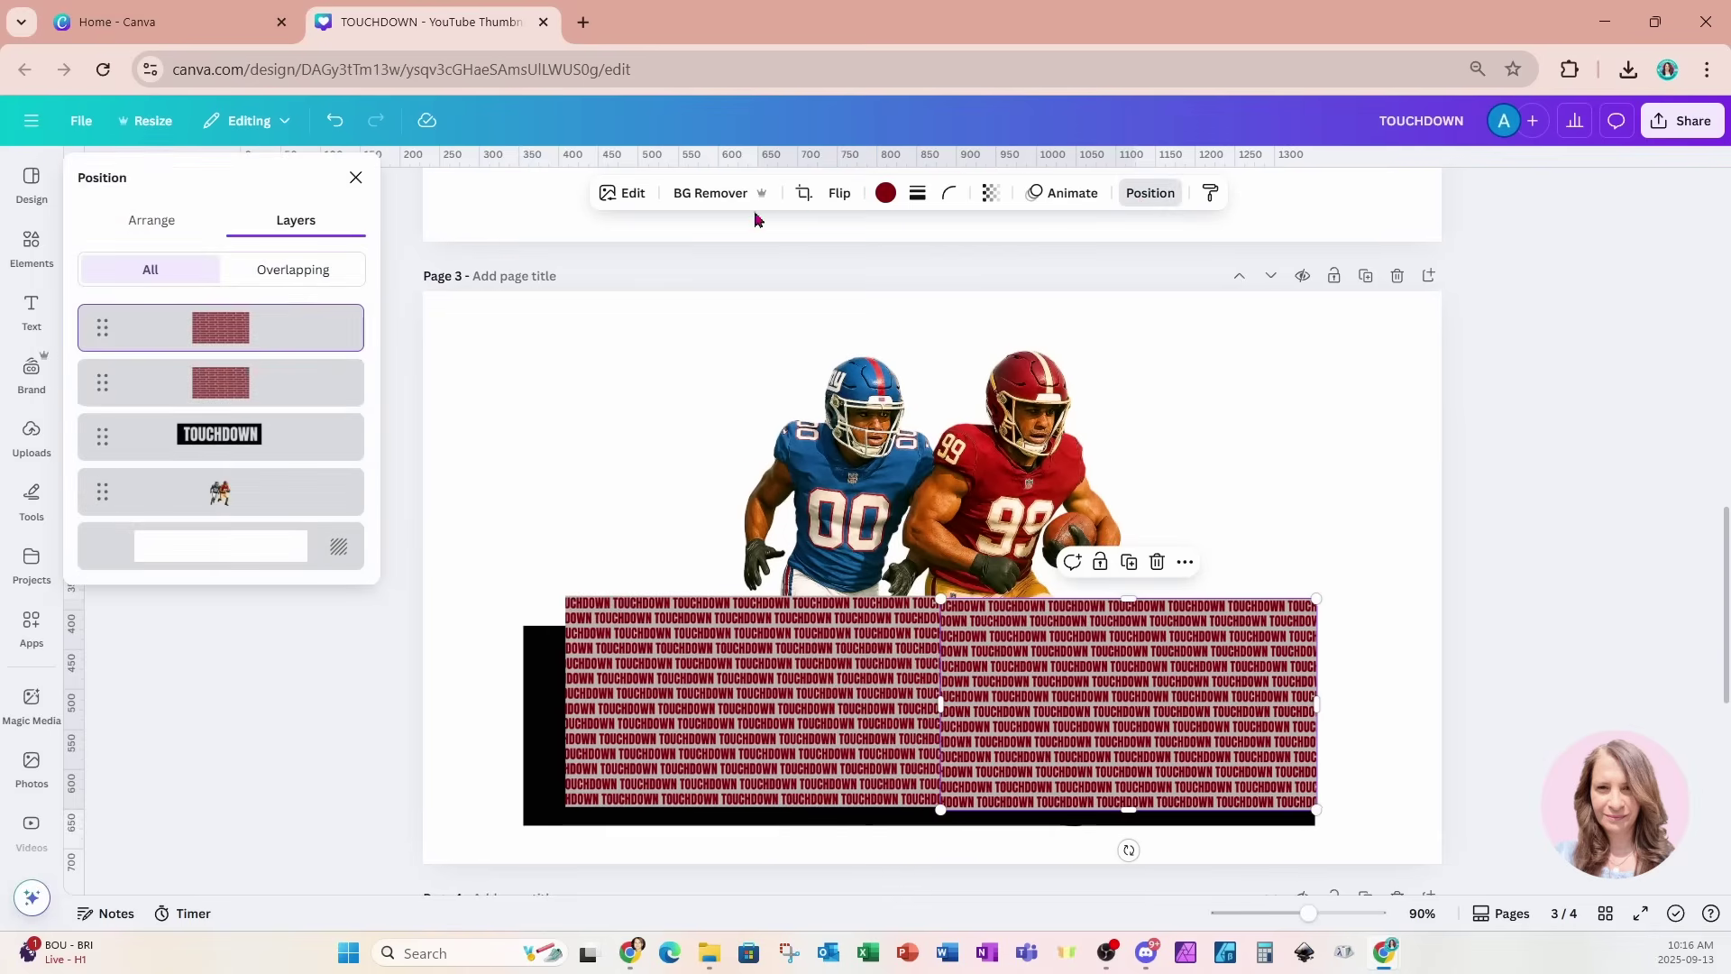
left_click(234, 397, "shift")
left_click_drag(254, 386, 245, 521)
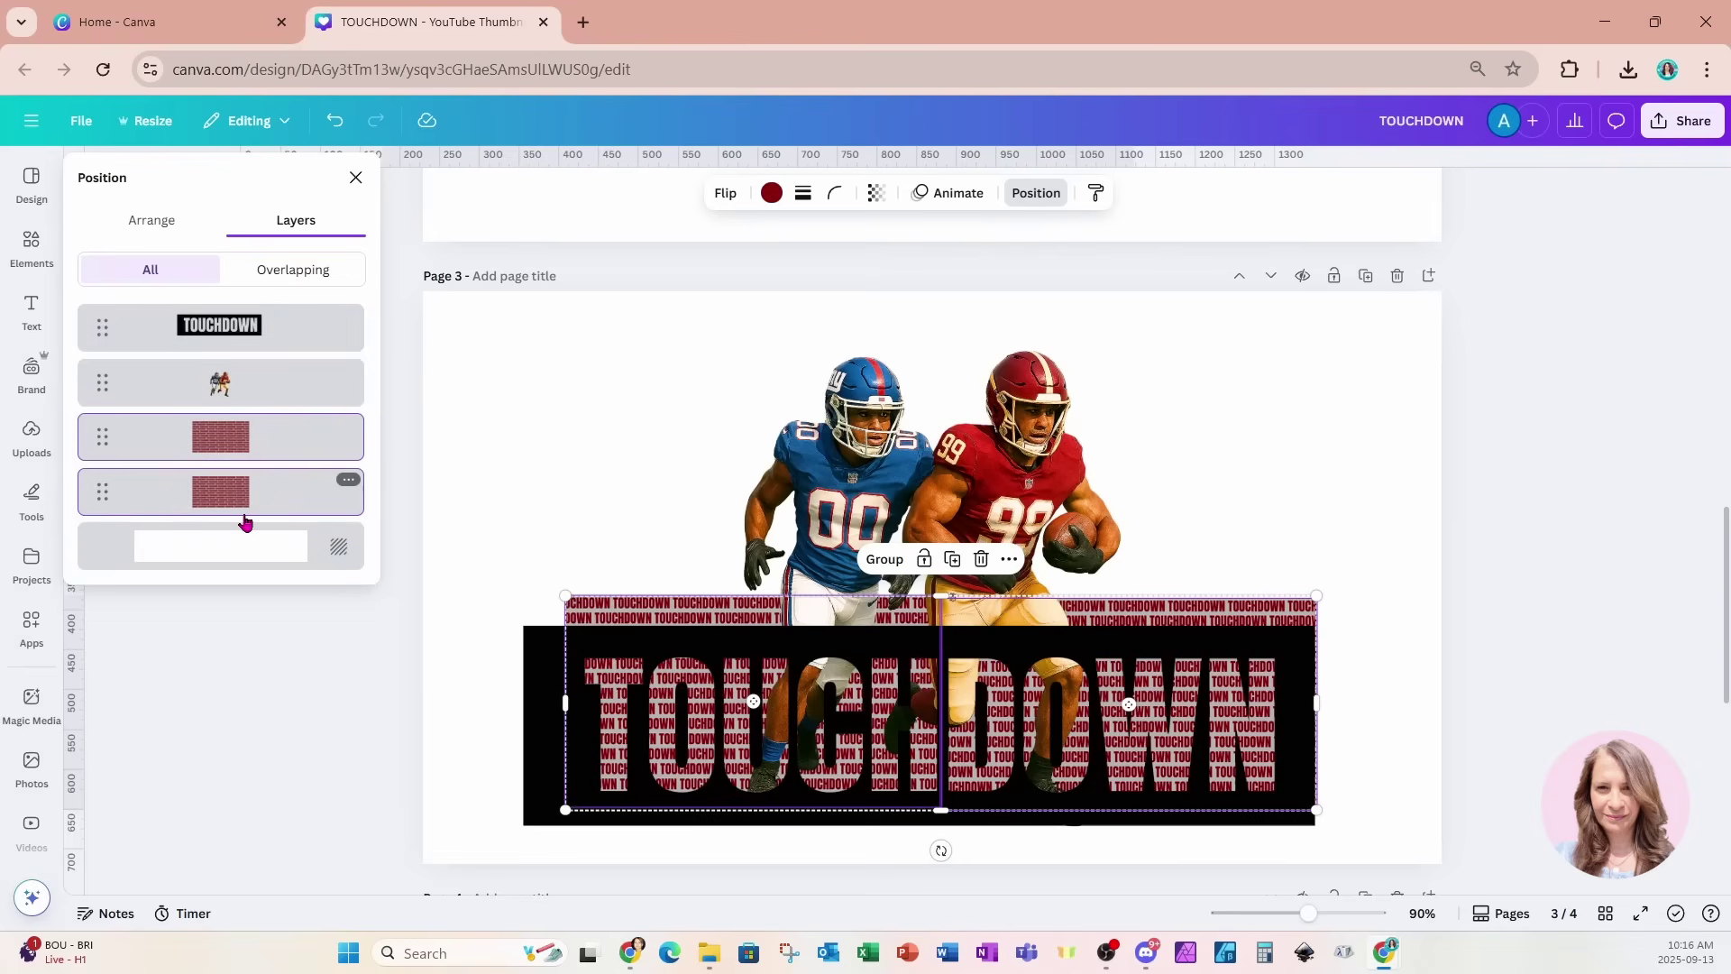
Crop the right-hand pattern image at its upper and right edges to stay within the black banner, and select the other pattern image.
left_click(243, 444)
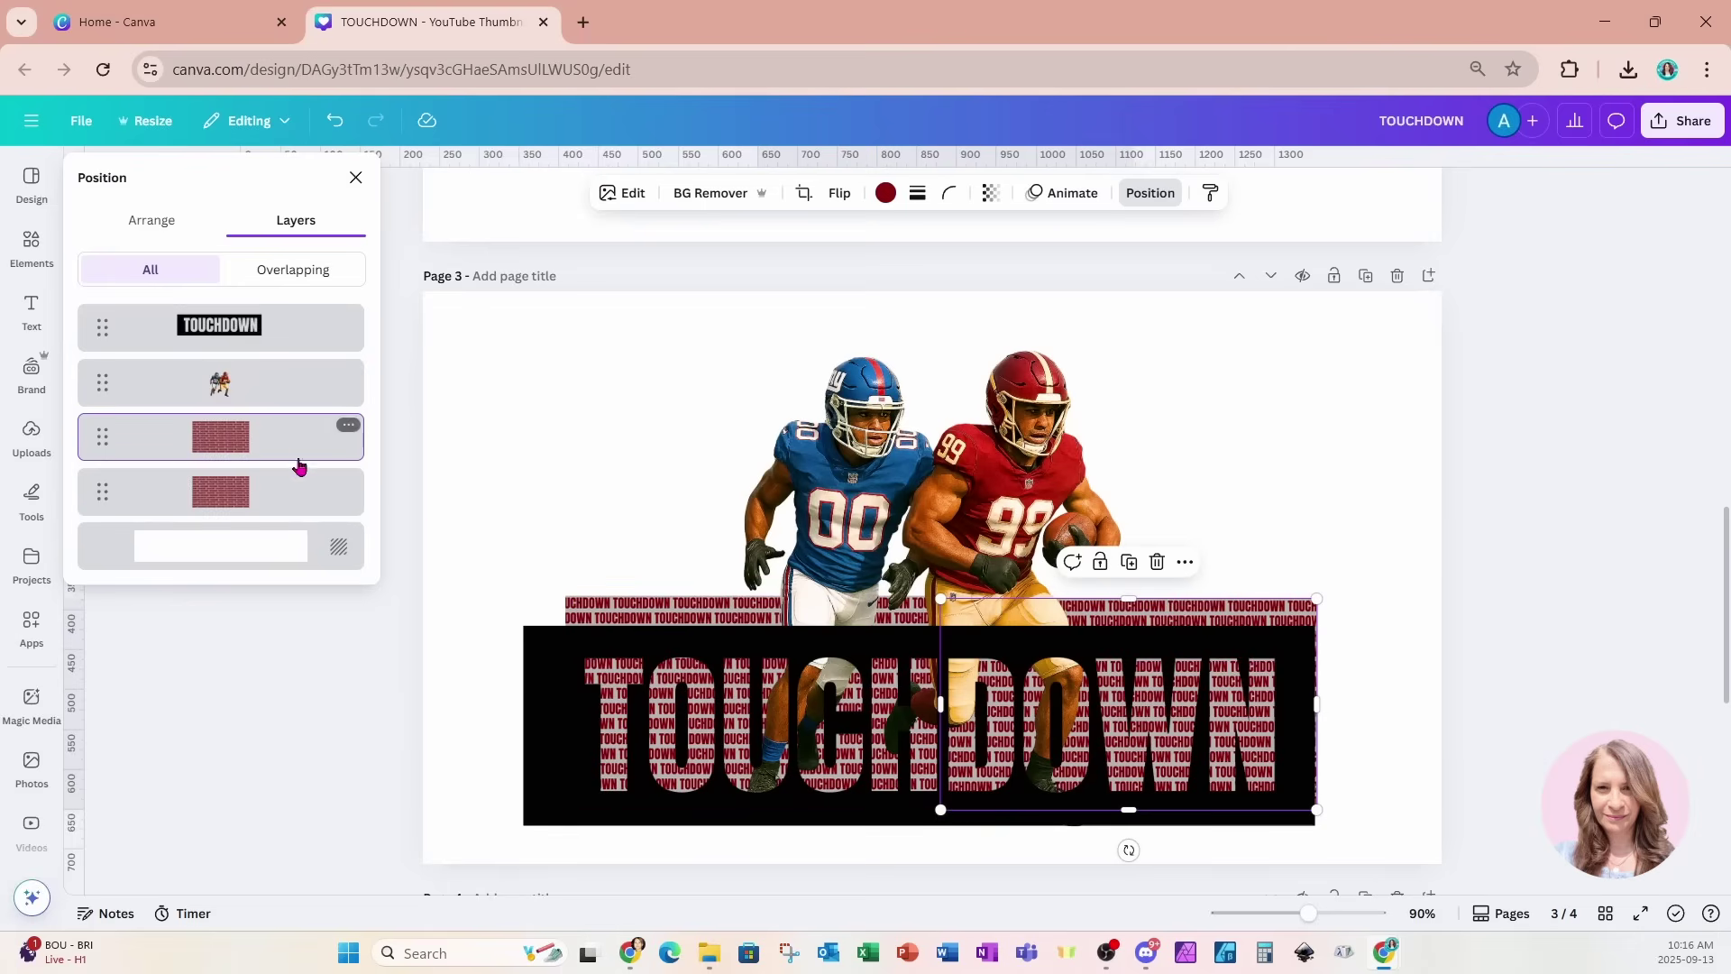
left_click_drag(1120, 602, 1120, 635)
left_click_drag(1309, 724, 1306, 722)
left_click(212, 492)
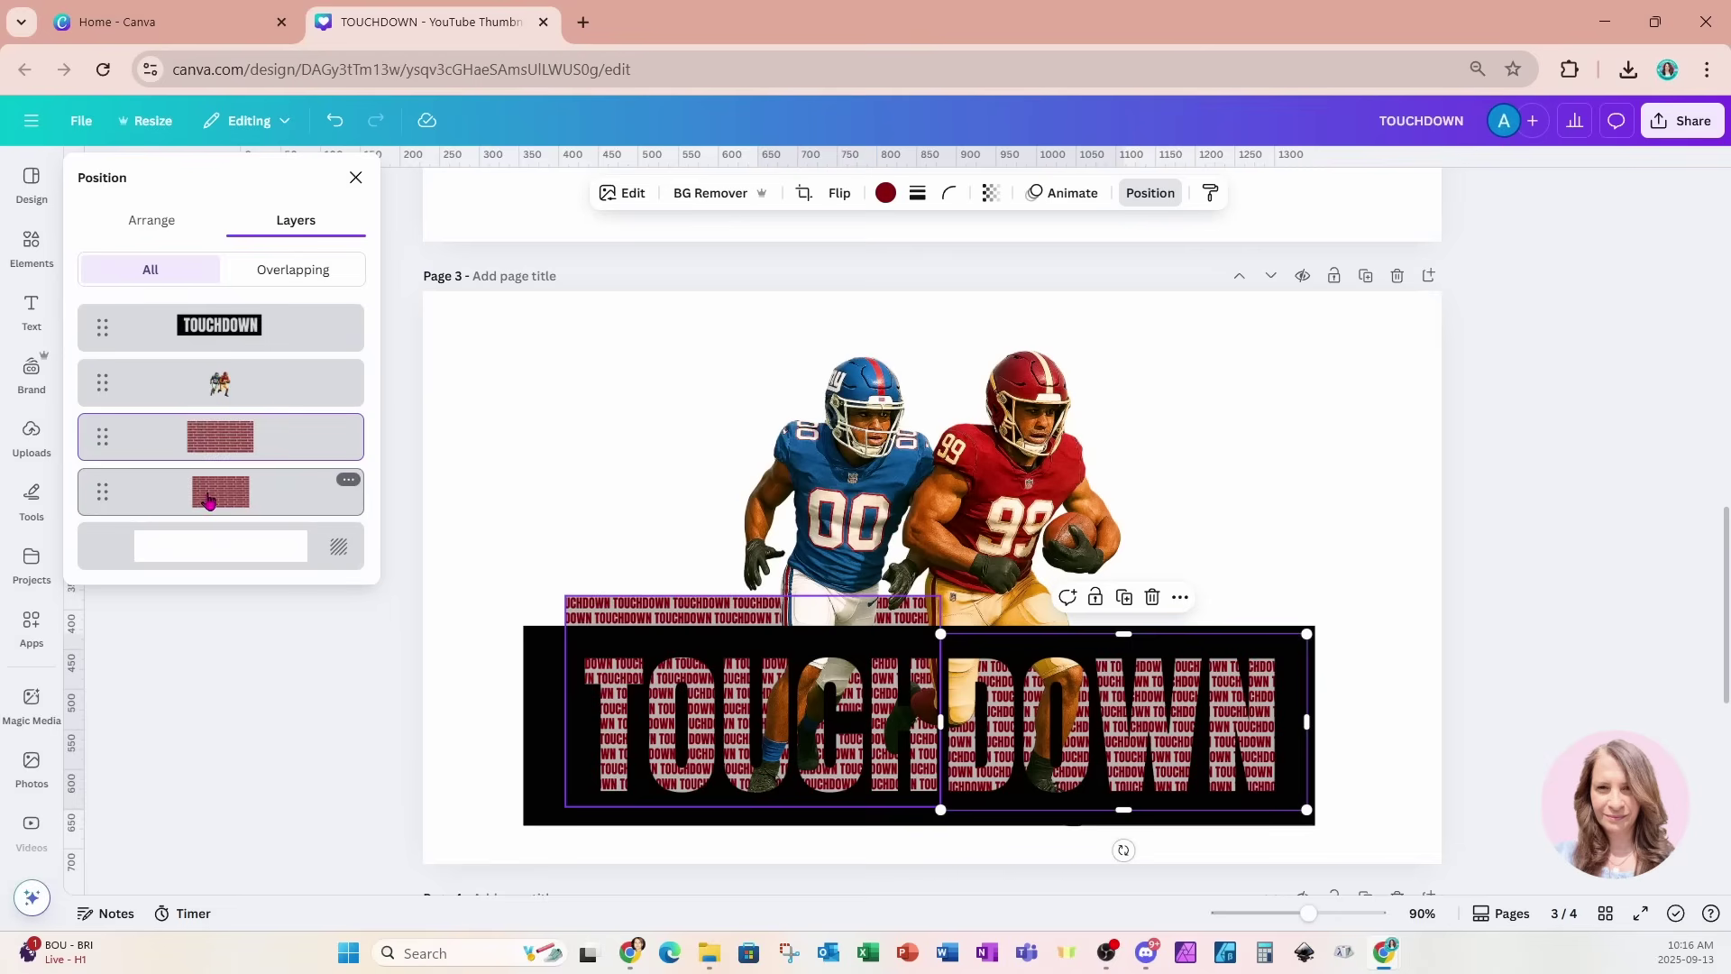
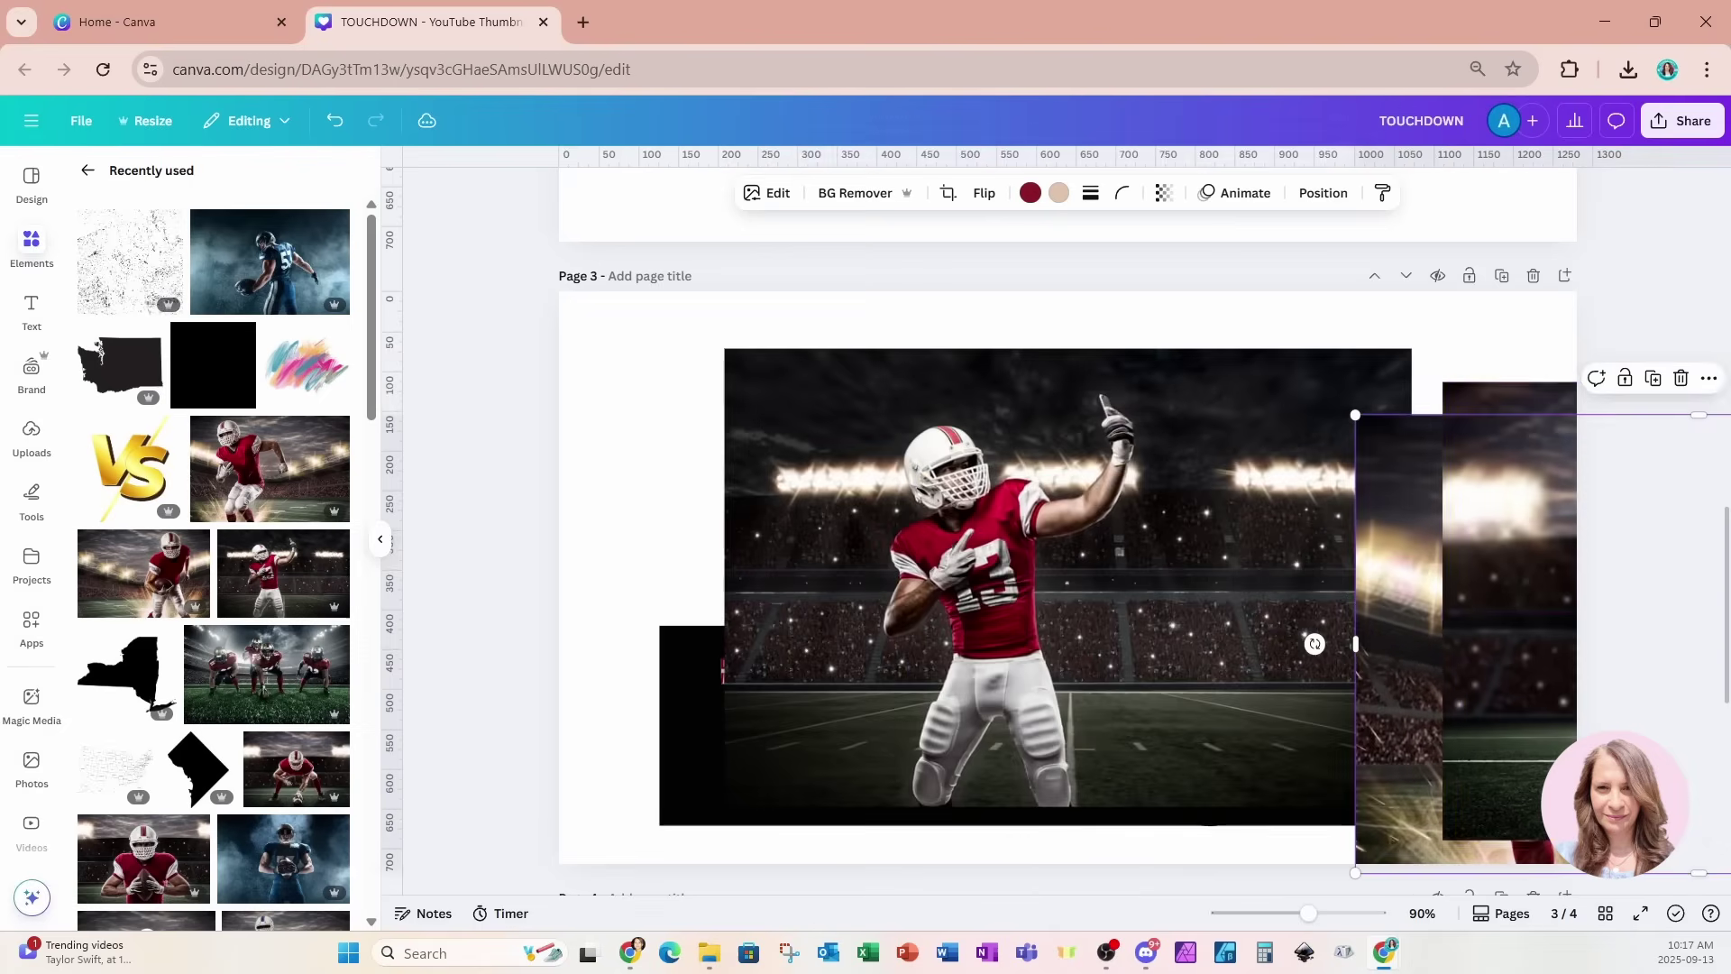
Crop the pointing player's photo around him, shrink it and position it over the upper half of the banner's letter T.
mouse_move(1414, 349)
left_mouse_down()
mouse_move(1263, 436)
mouse_move(1353, 365)
mouse_move(1412, 364)
left_mouse_up()
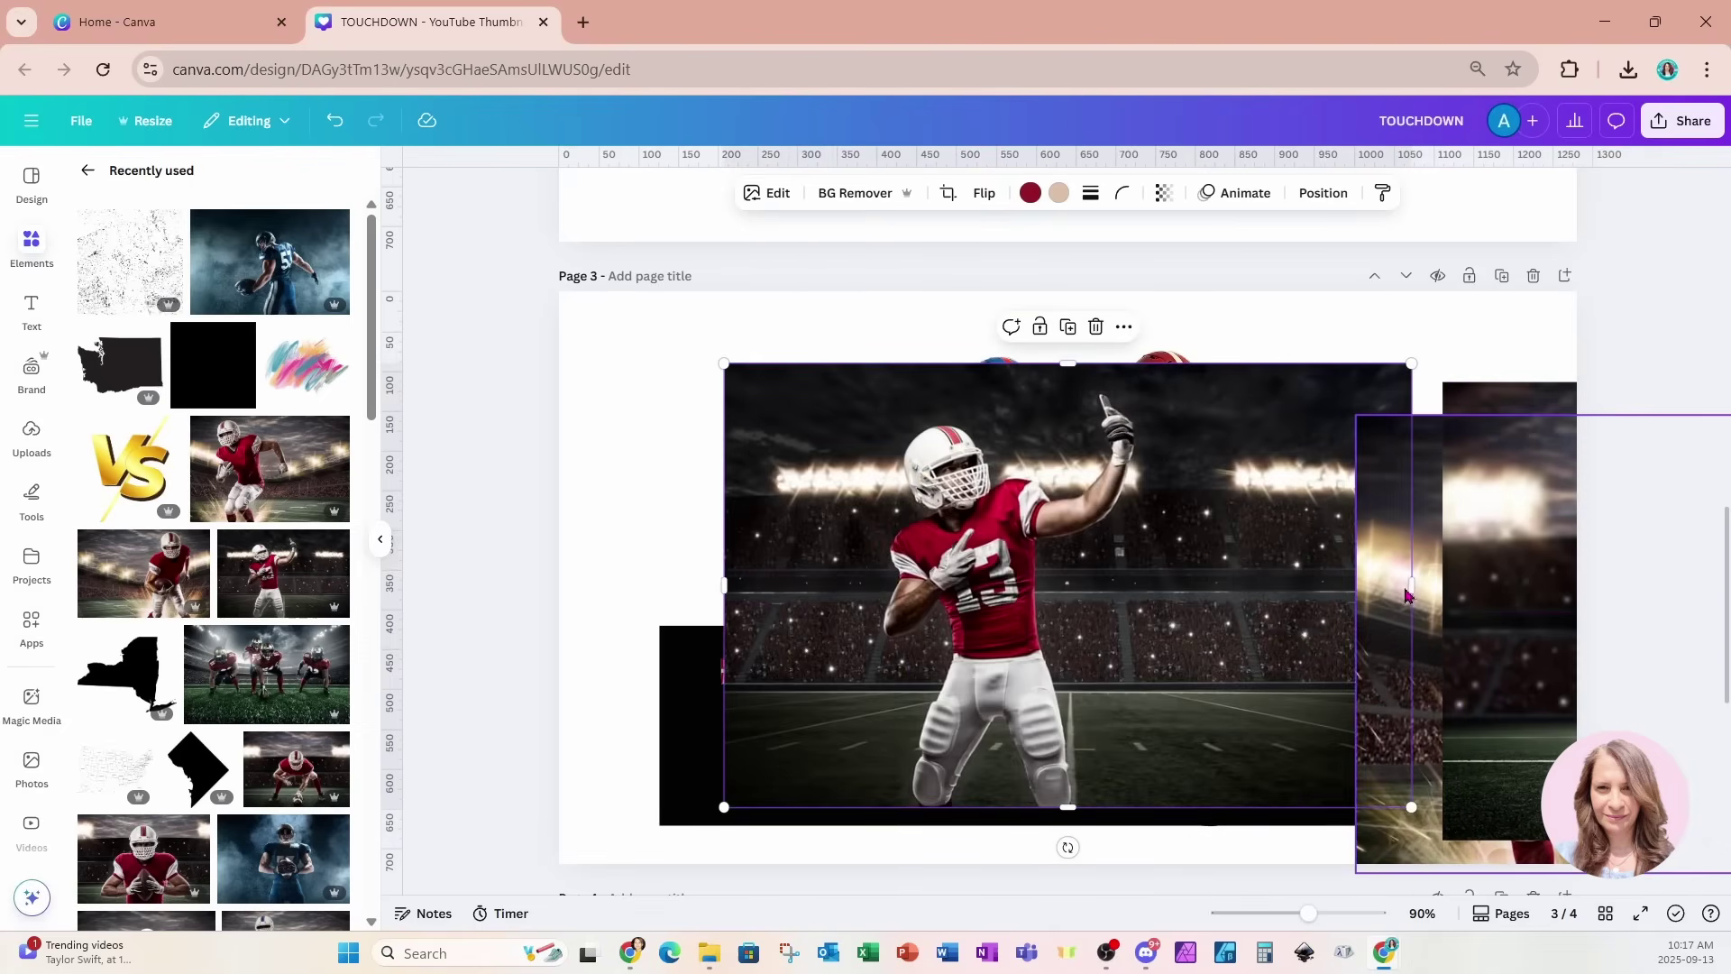
left_click_drag(1408, 595, 1181, 586)
left_click_drag(722, 582, 840, 583)
left_click_drag(1181, 363, 1001, 598)
left_click_drag(983, 714, 844, 747)
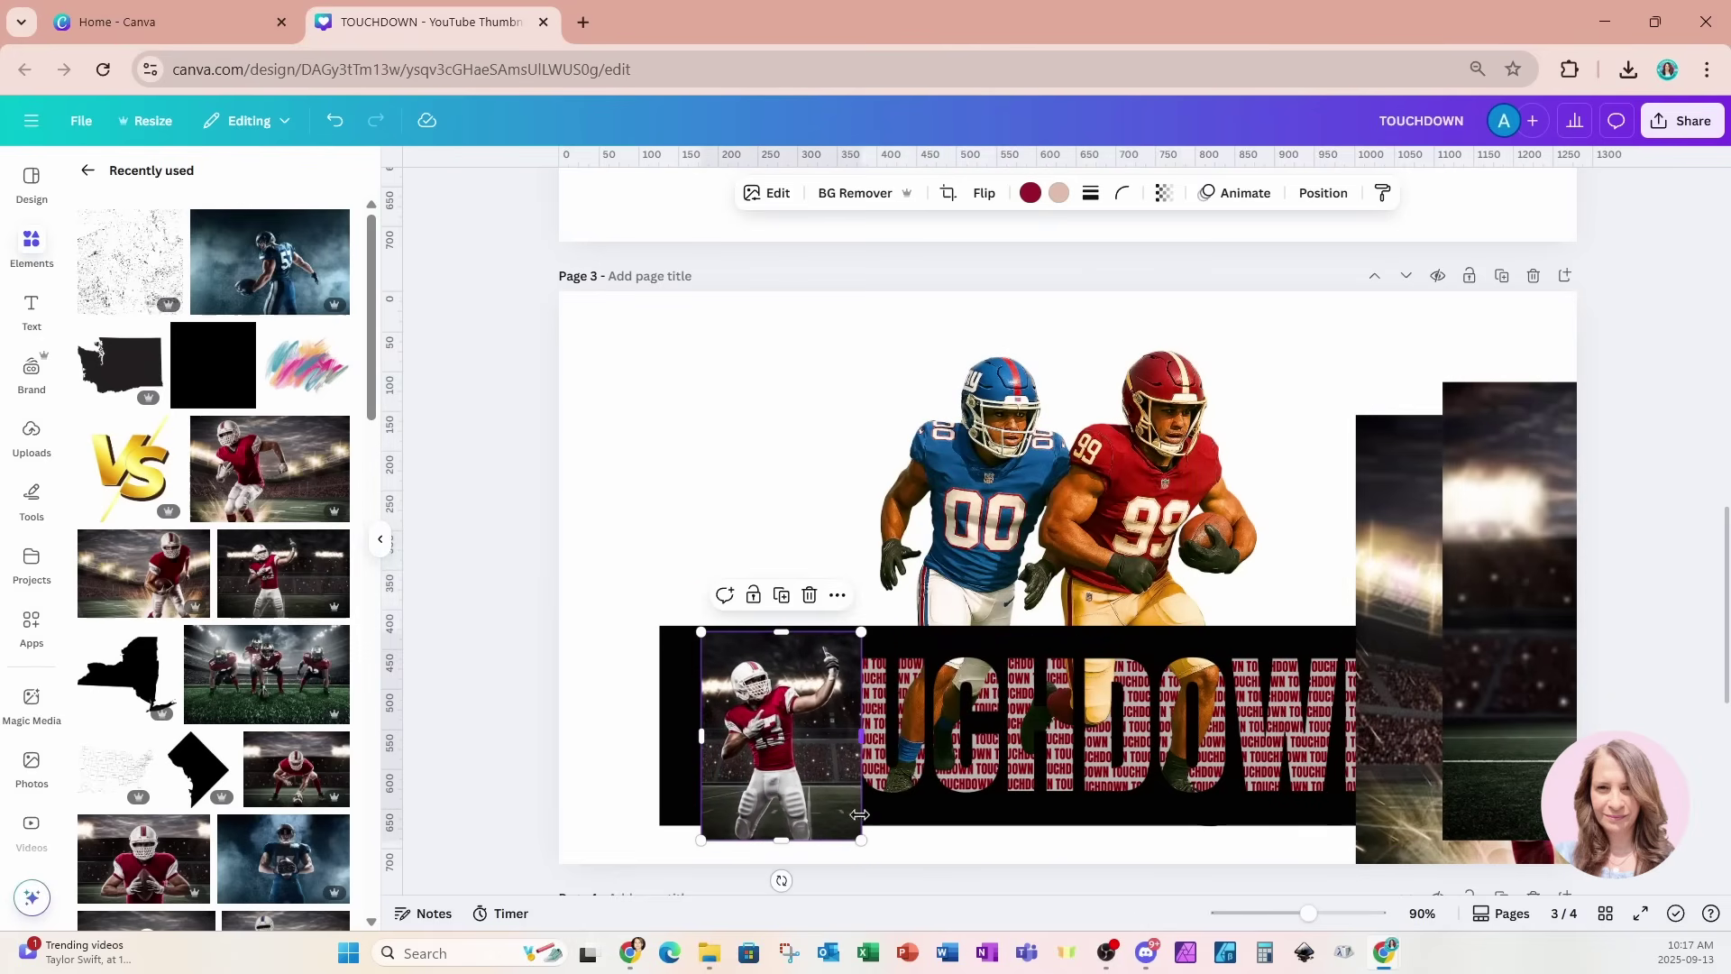
left_click_drag(861, 839, 751, 715)
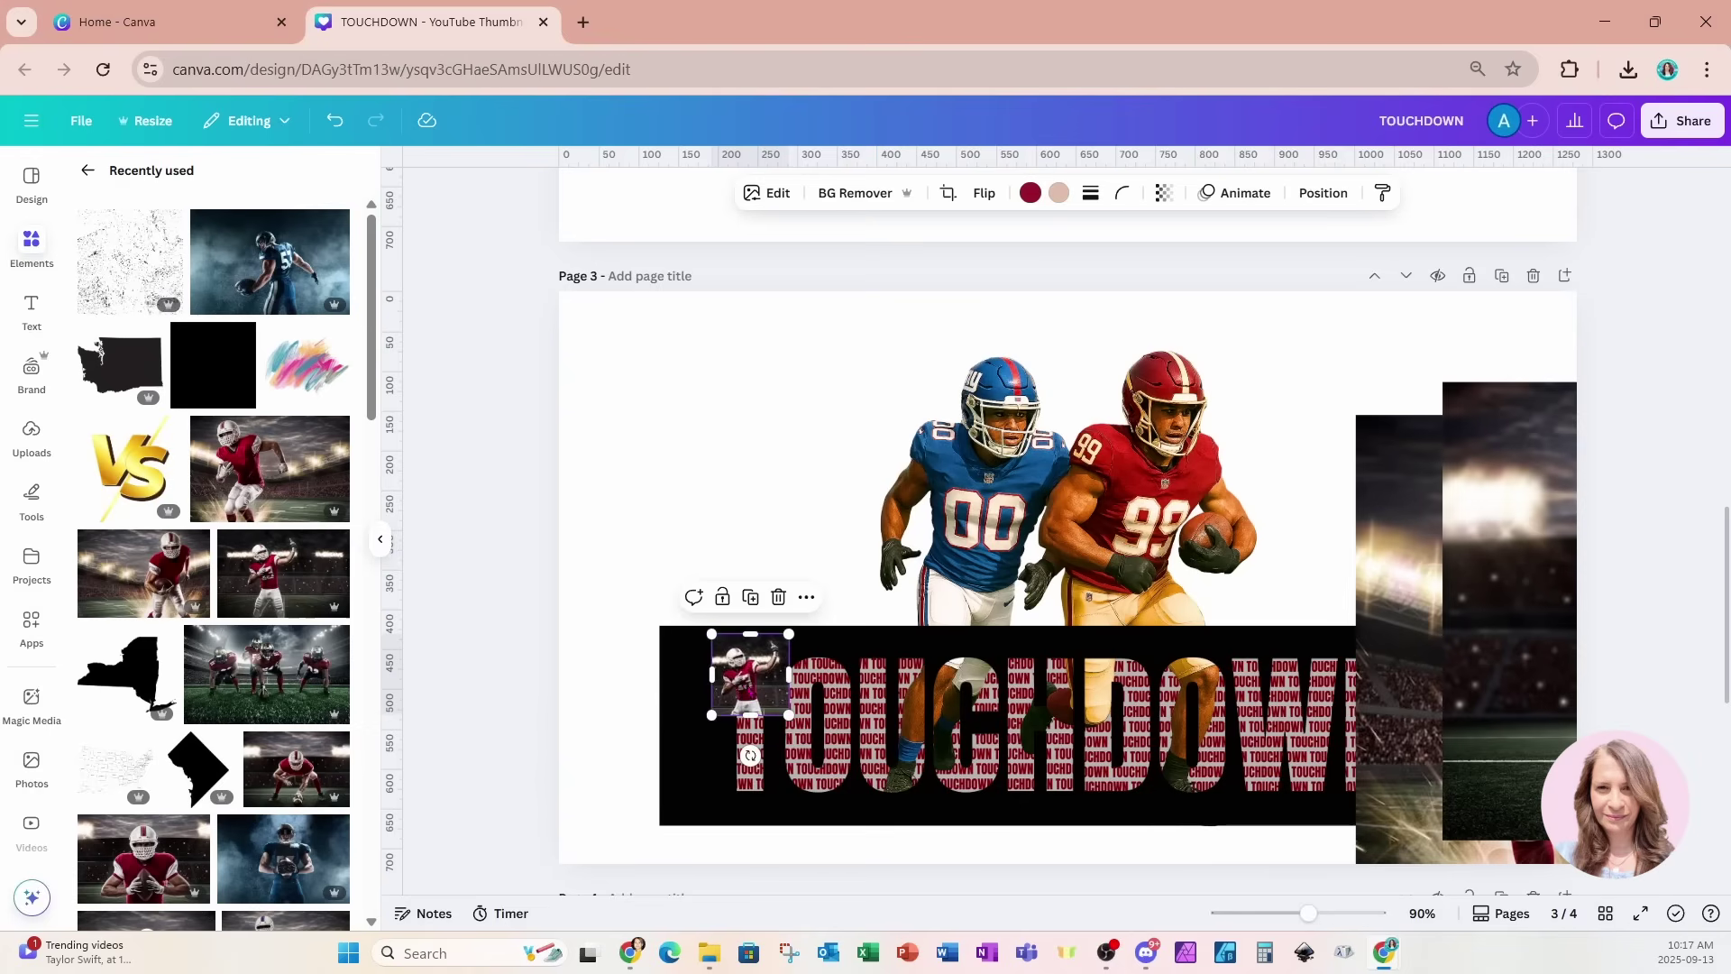
Add the crouching player's stadium photo, crop and shrink it, and position it over the upper half of the first O.
left_click(296, 768)
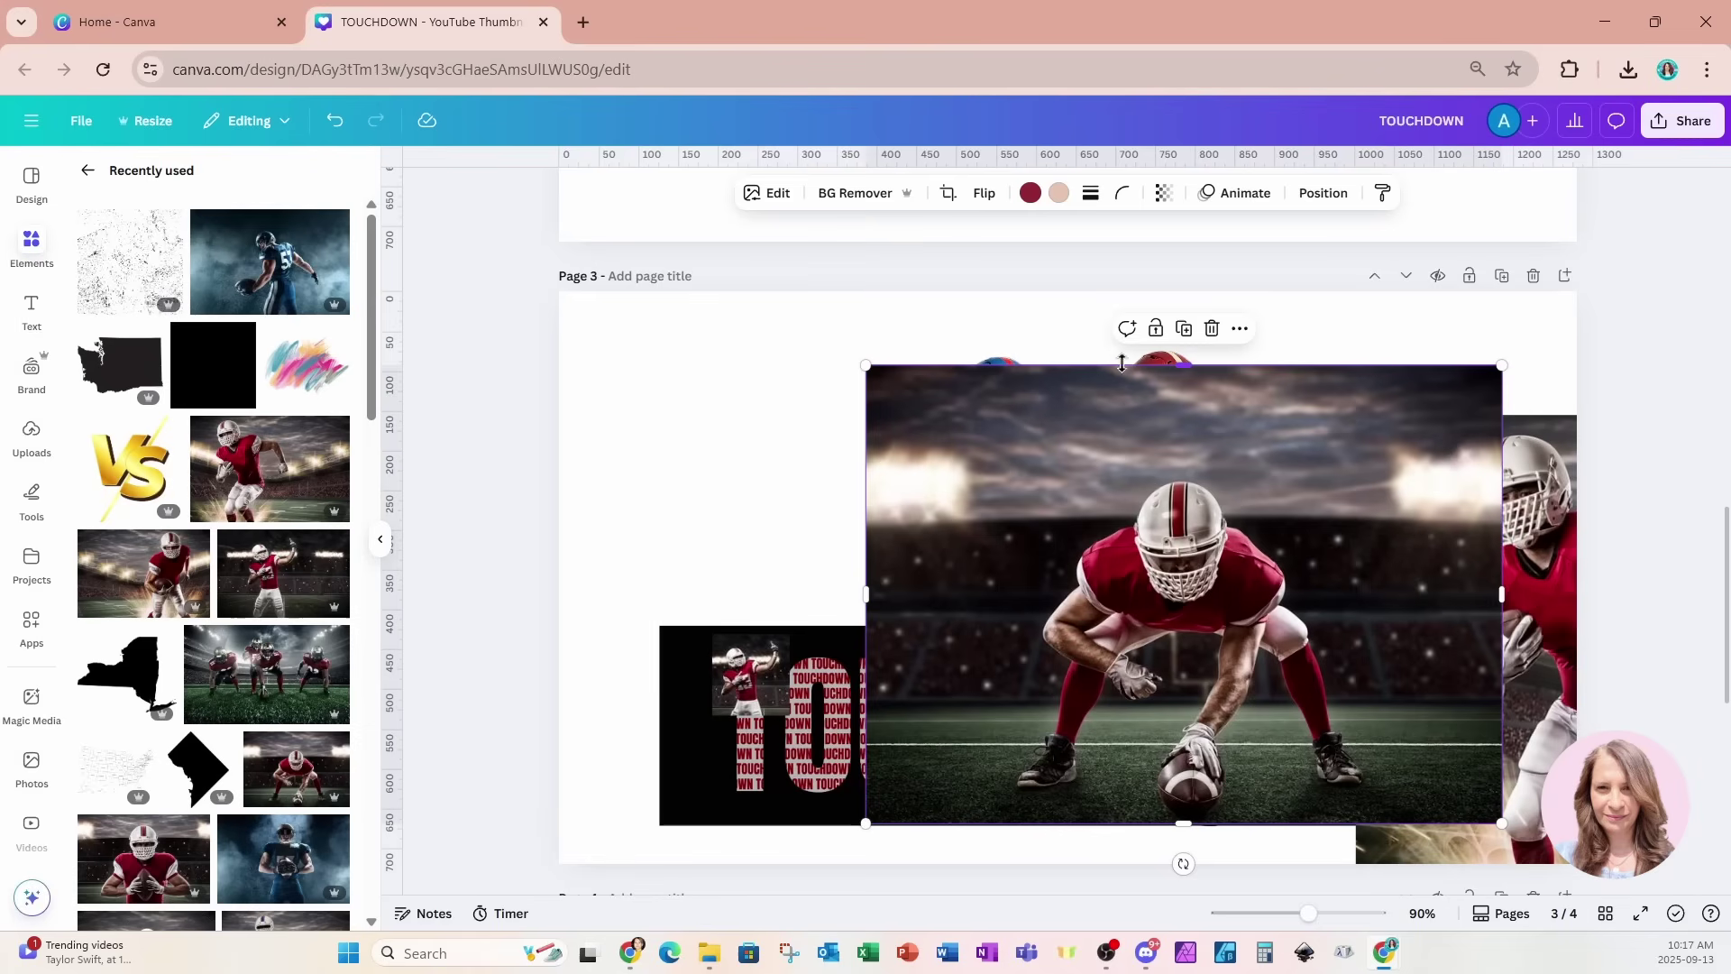
left_click_drag(1177, 372, 1181, 466)
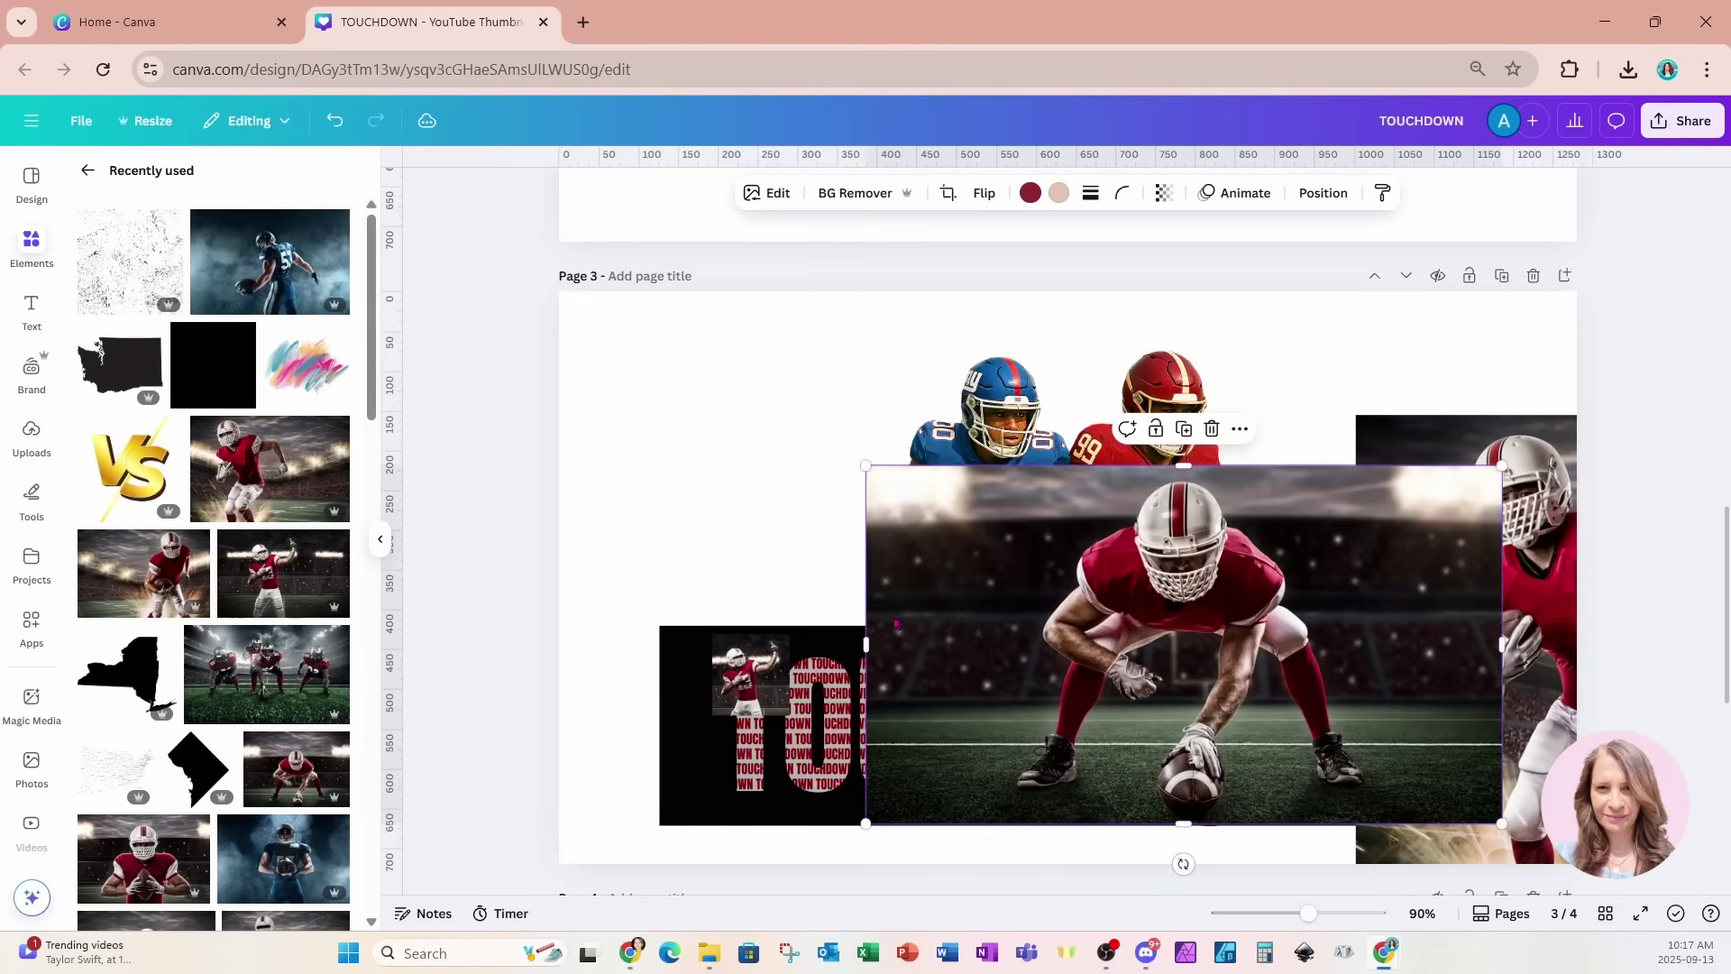
left_click_drag(867, 637, 838, 741)
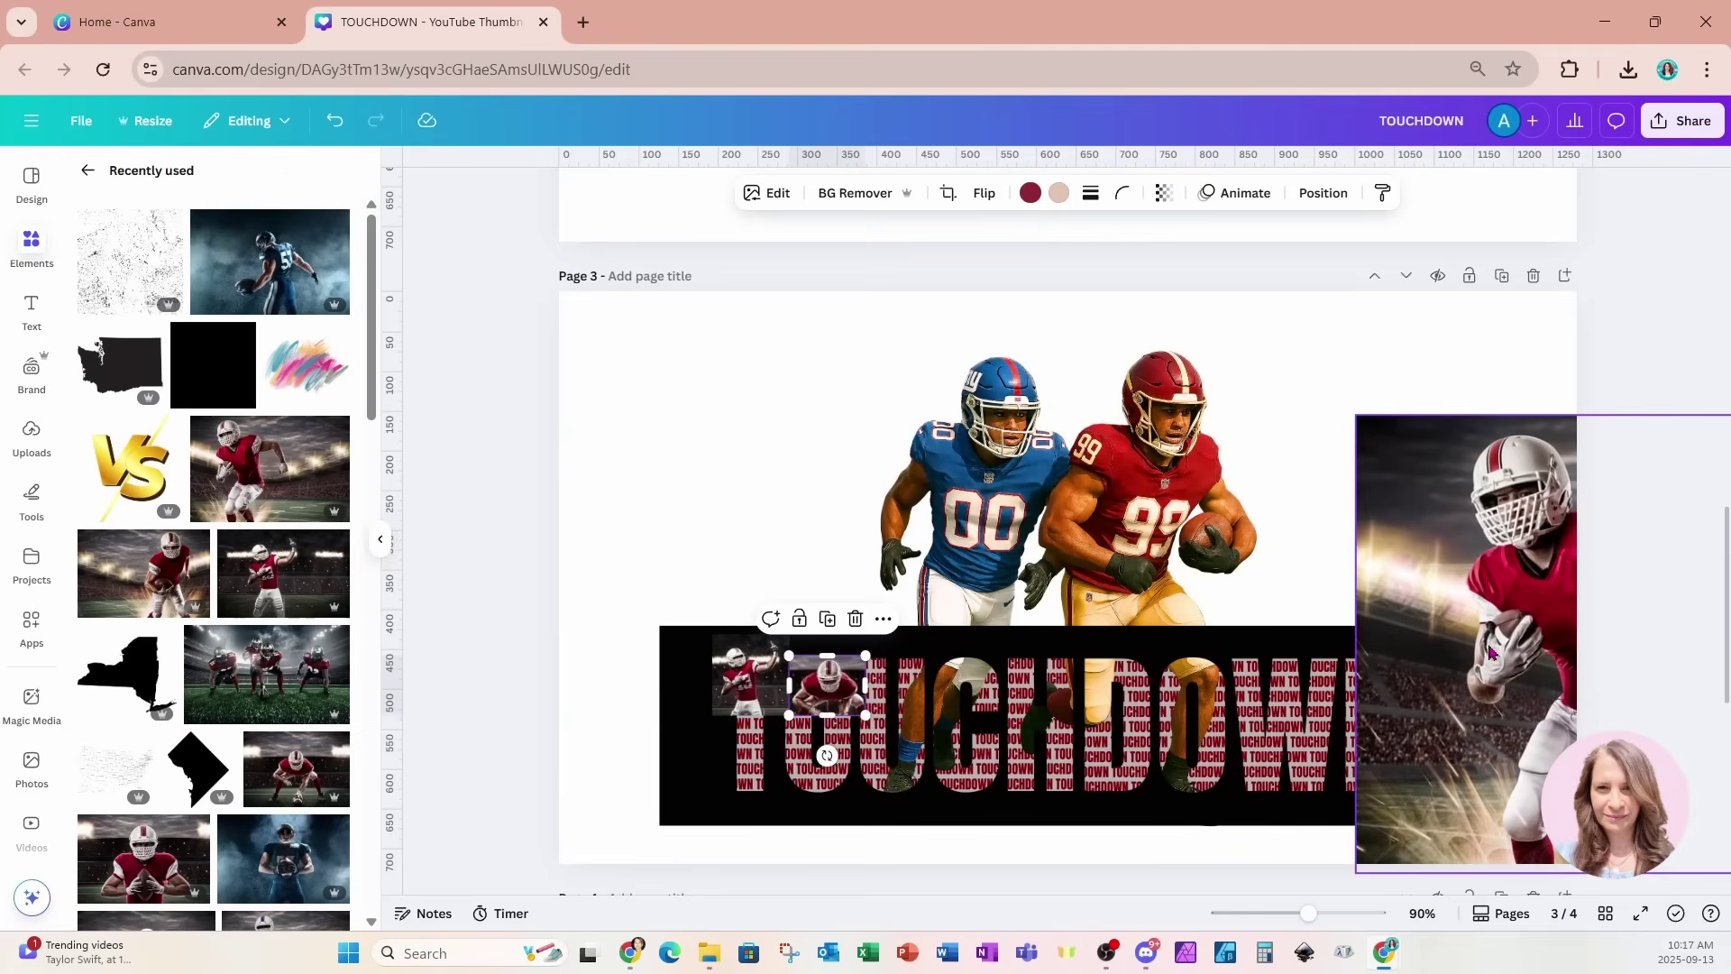
Shrink and crop the photo of the player running with the ball and fit it over the upper half of the U.
key("ctrl+z")
left_click_drag(866, 443, 1307, 734)
left_click_drag(1389, 793, 928, 767)
left_click_drag(897, 767, 901, 718)
left_click(750, 674)
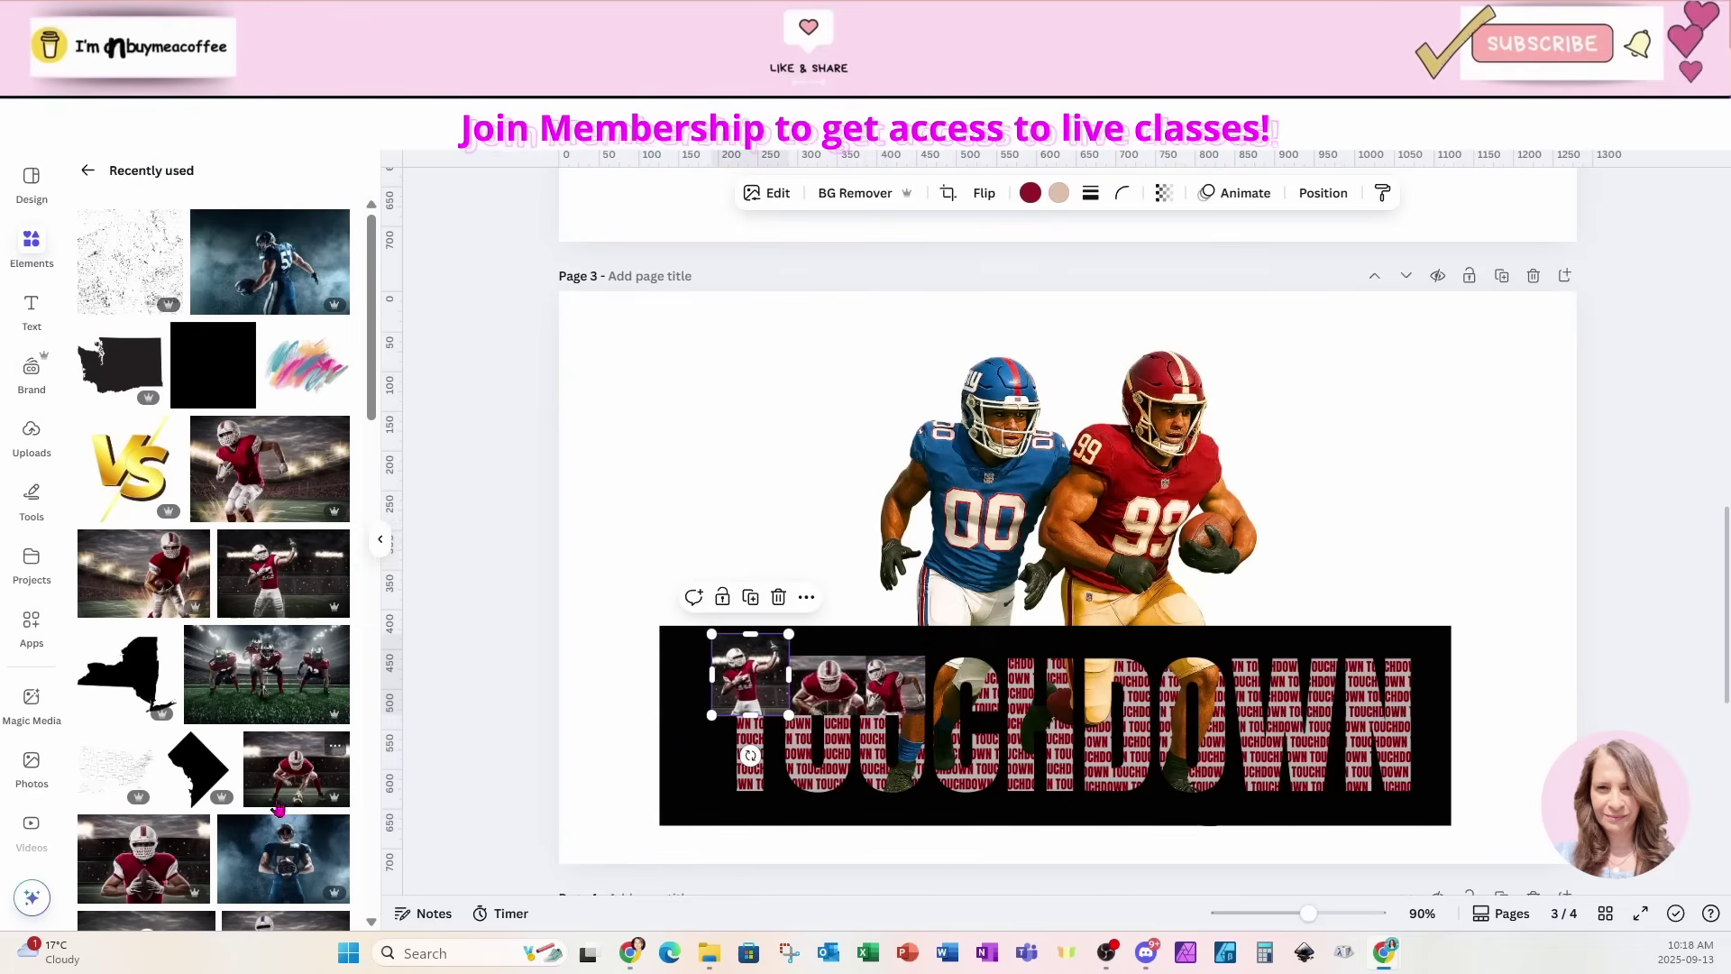
Add the red-jersey player's close-up over the upper part of the W and the dark blue player's photo over the H.
left_click(213, 864)
left_click_drag(724, 348, 1252, 667)
left_click_drag(1412, 667, 1339, 703)
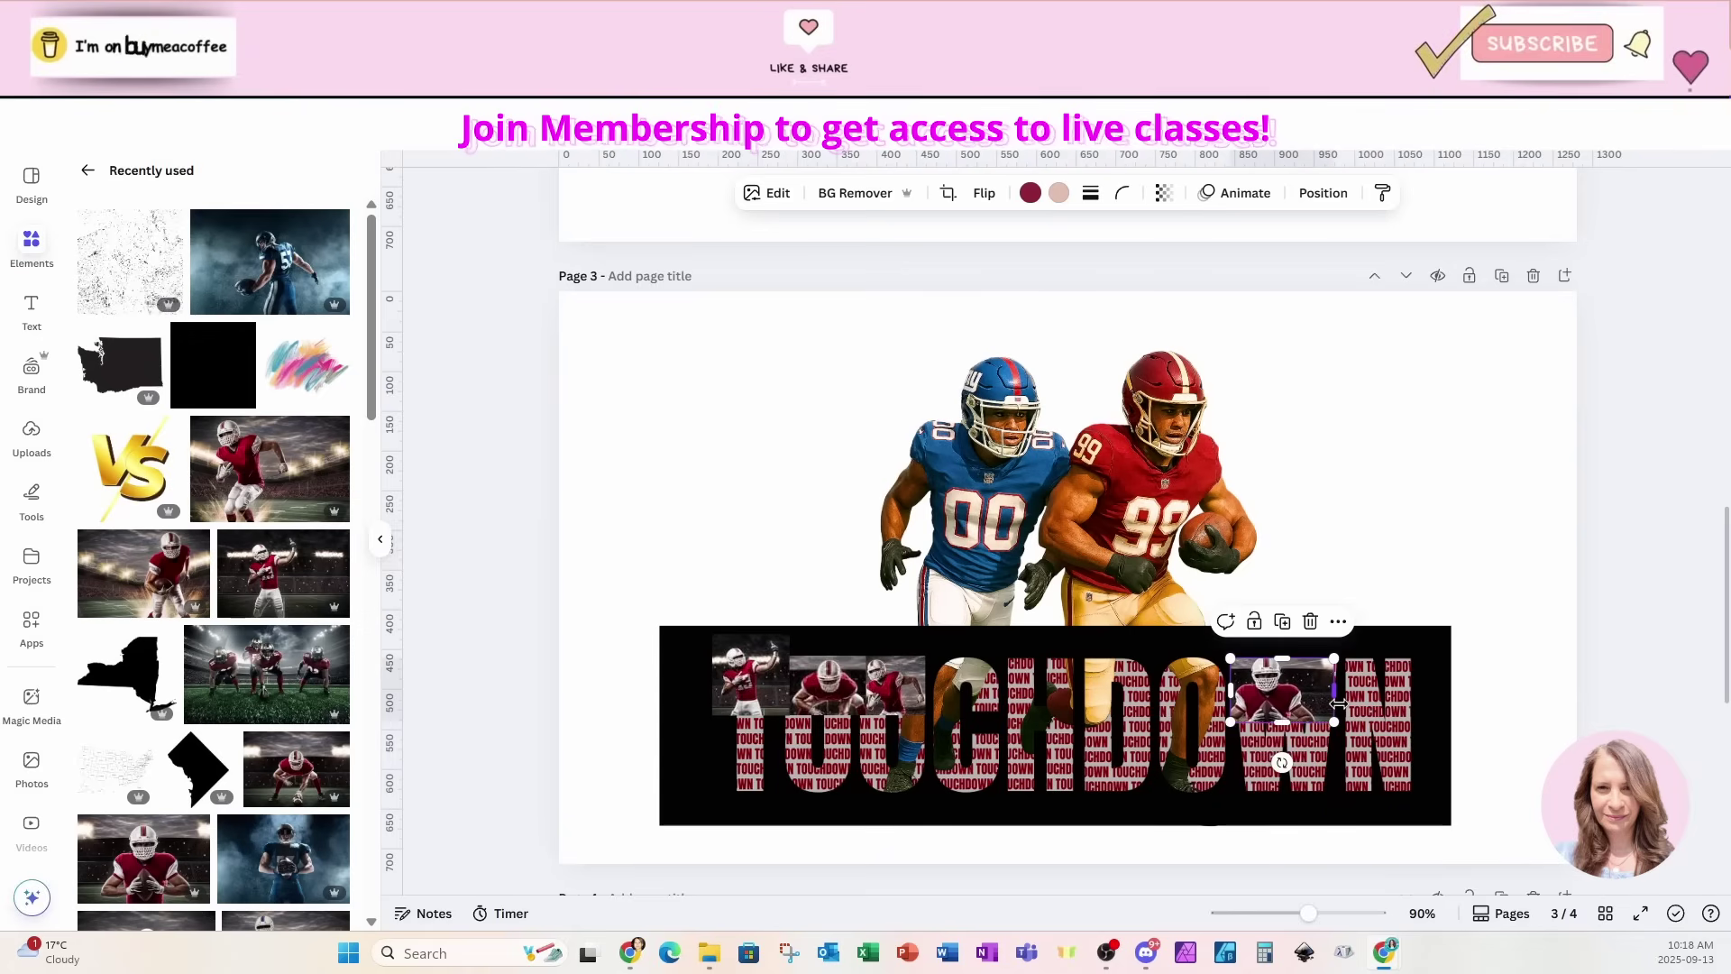
left_click_drag(283, 858, 1051, 715)
Add the photo of the standing red-jersey player, shrink and crop it over the N's upper half, and select the W's photo.
scroll(225, 728, "down", 3)
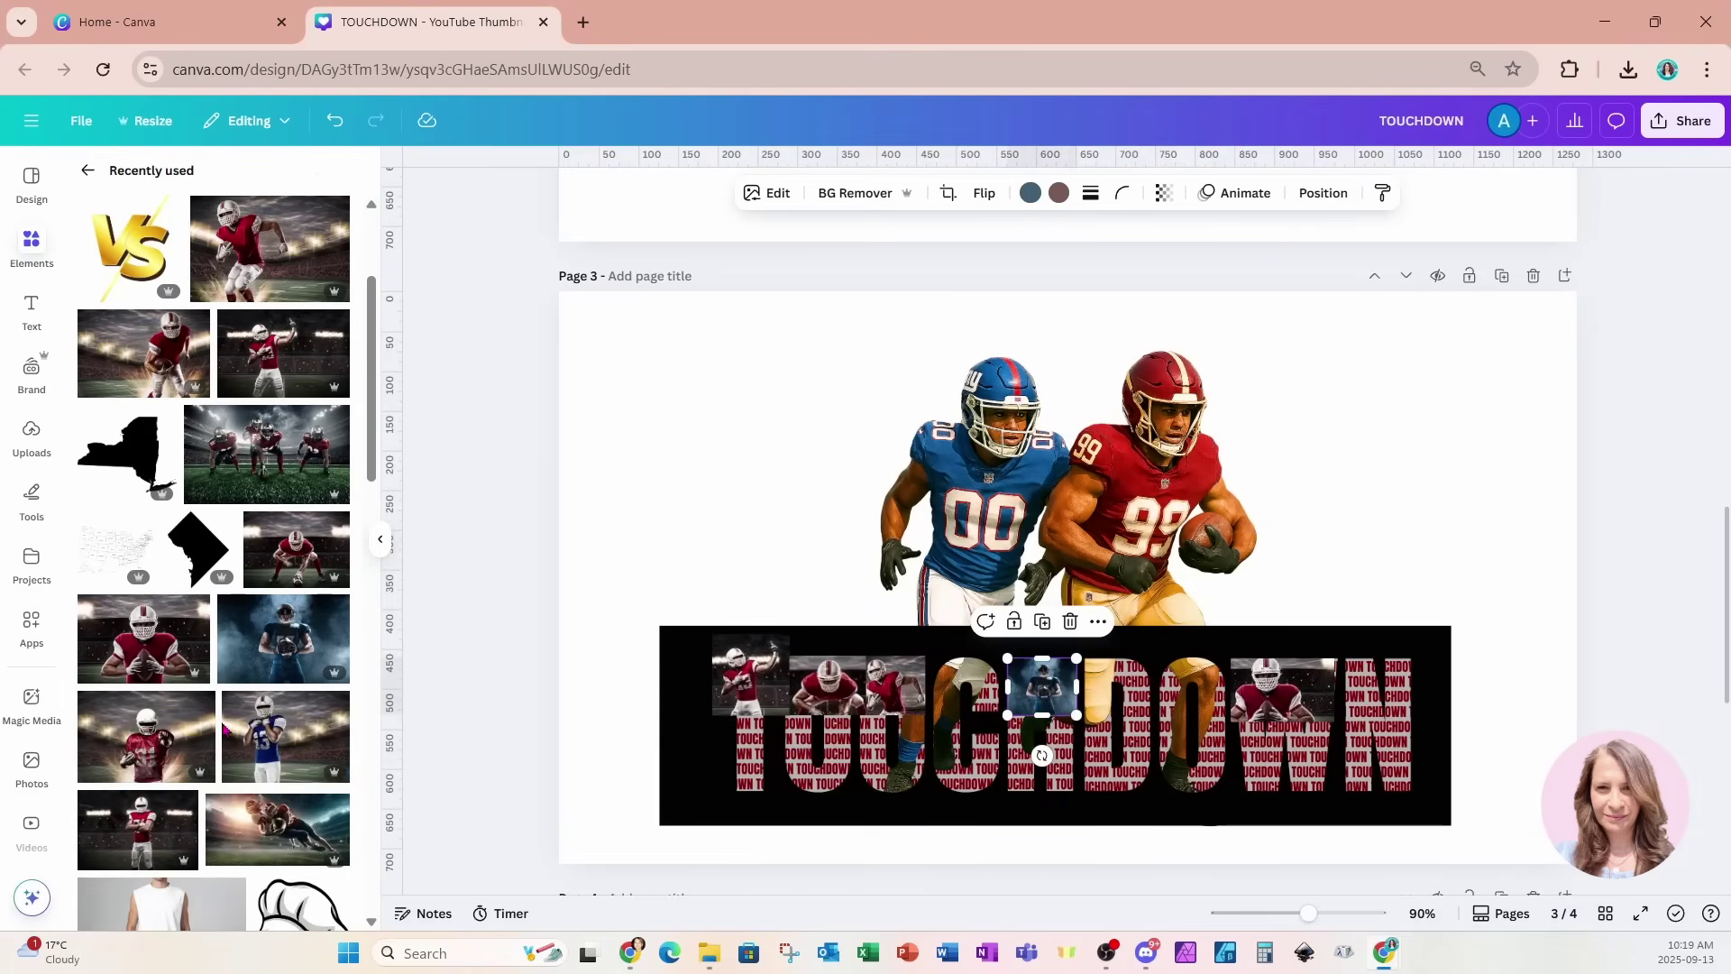
left_click(137, 828)
left_click_drag(1409, 349, 908, 678)
left_click_drag(822, 745, 1420, 719)
left_click_drag(1507, 777, 1373, 717)
left_click(1280, 687)
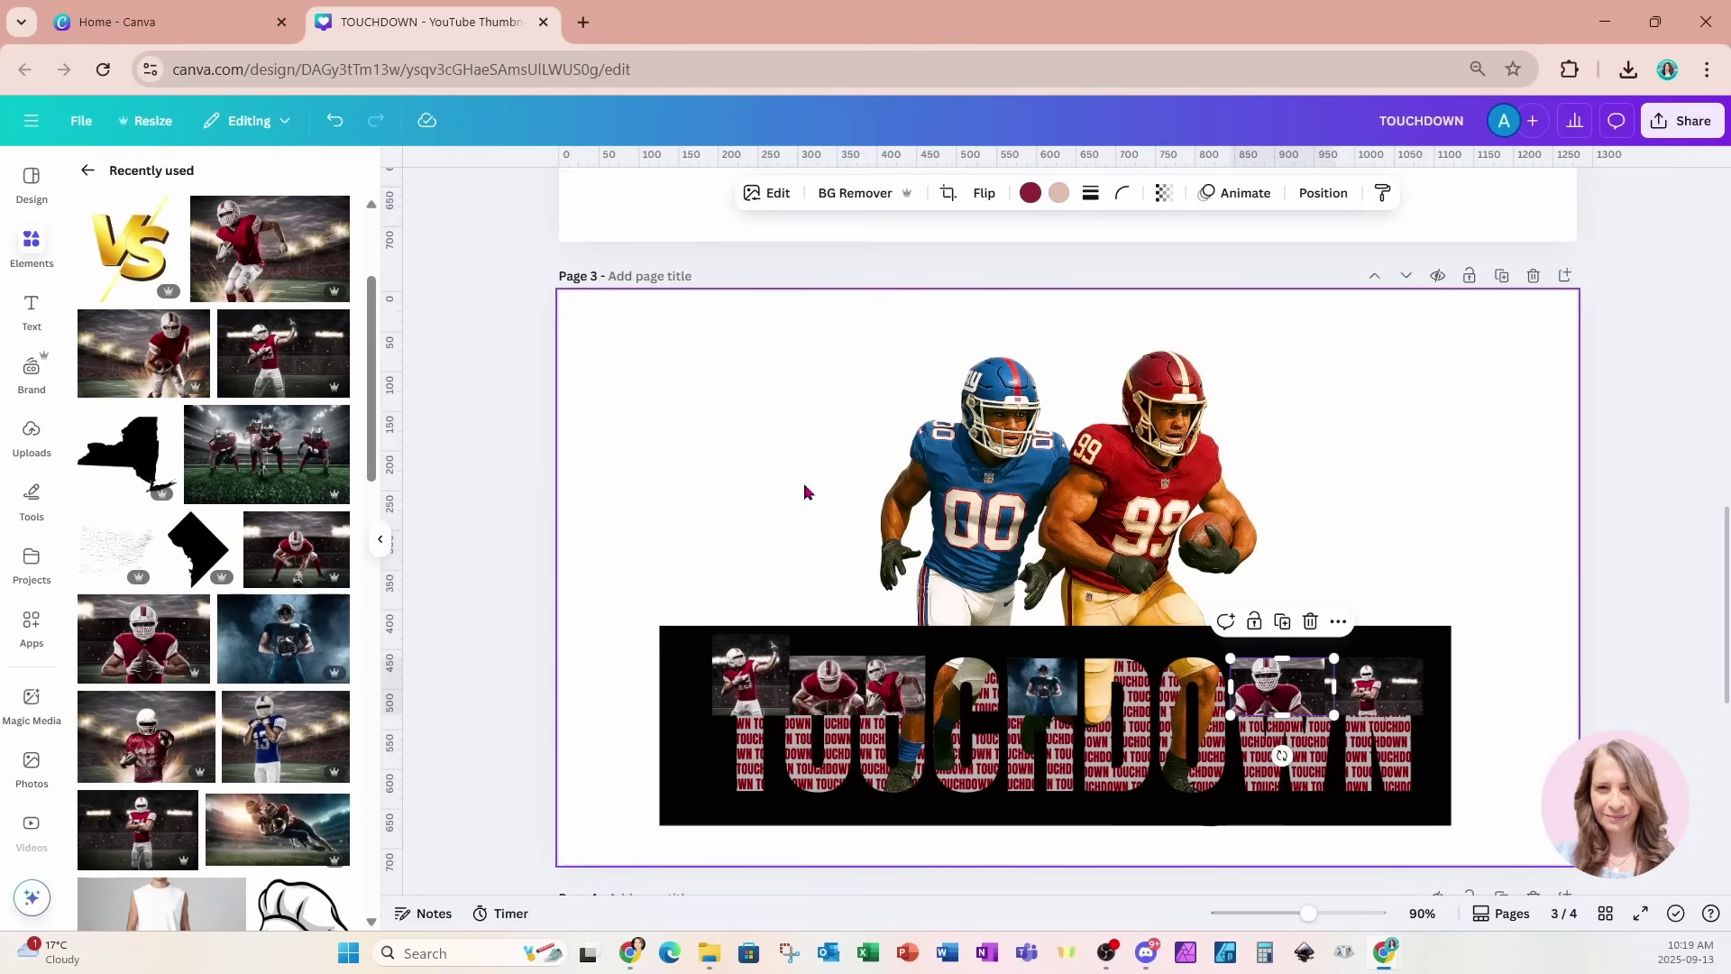
Add a dark red square to page 3, shrink it and position it over the upper part of the D.
left_click(733, 449)
key("r")
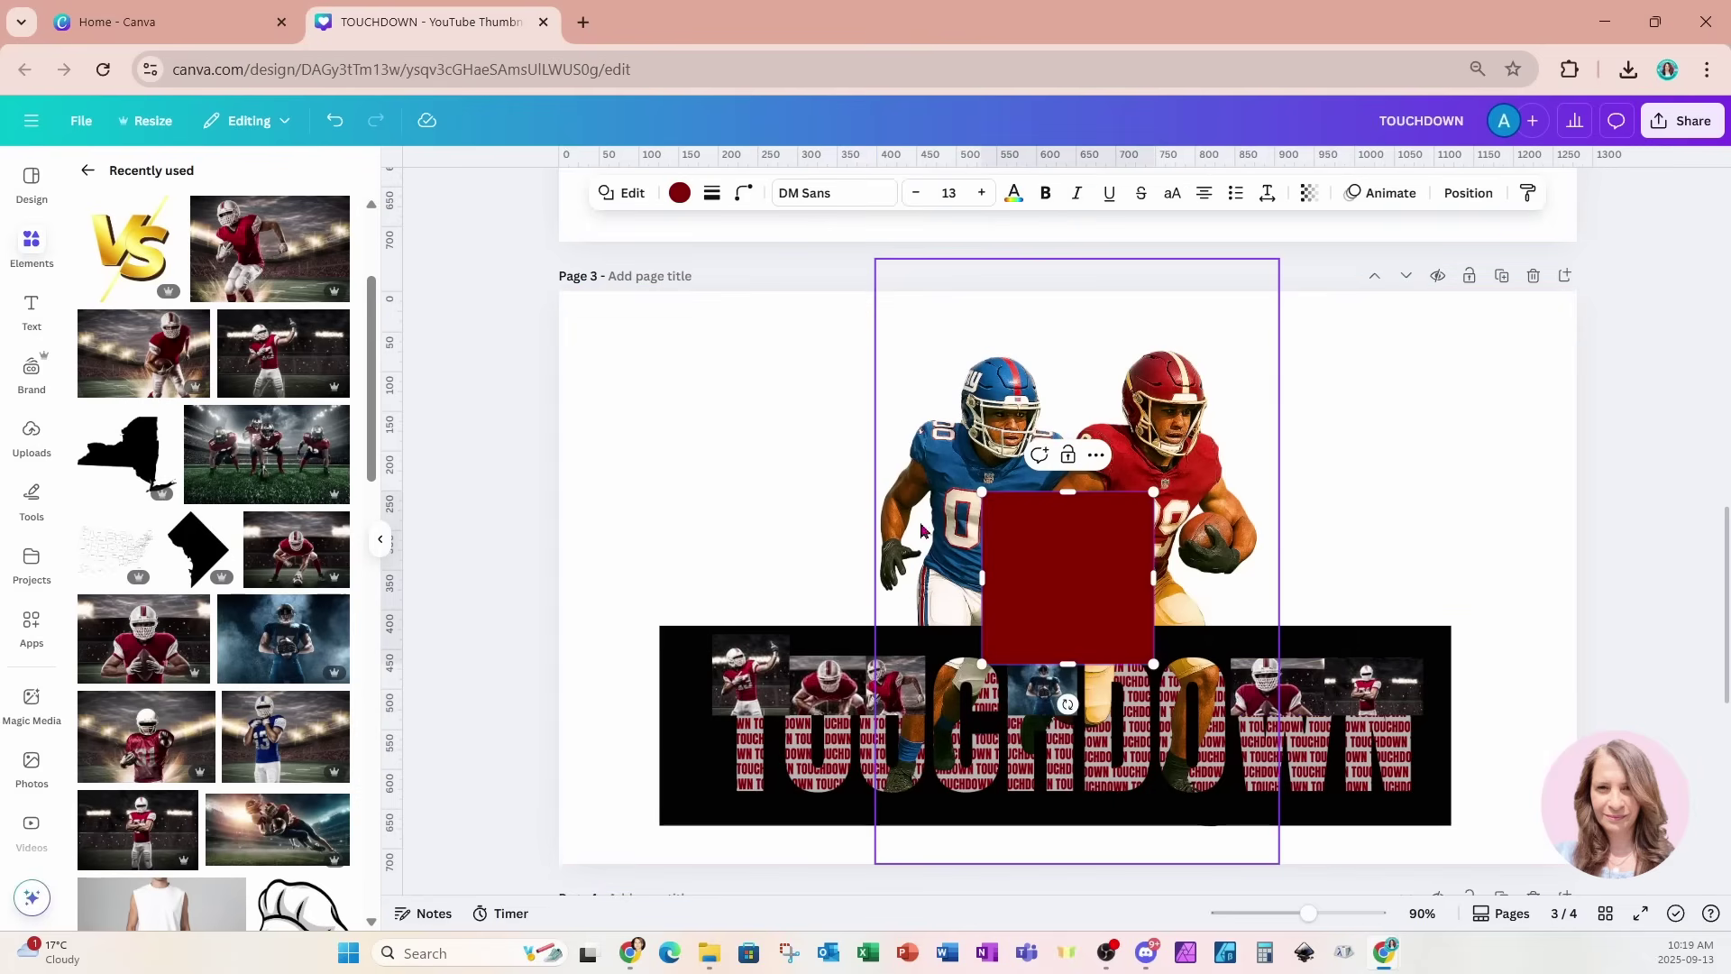
left_click_drag(983, 485, 1089, 611)
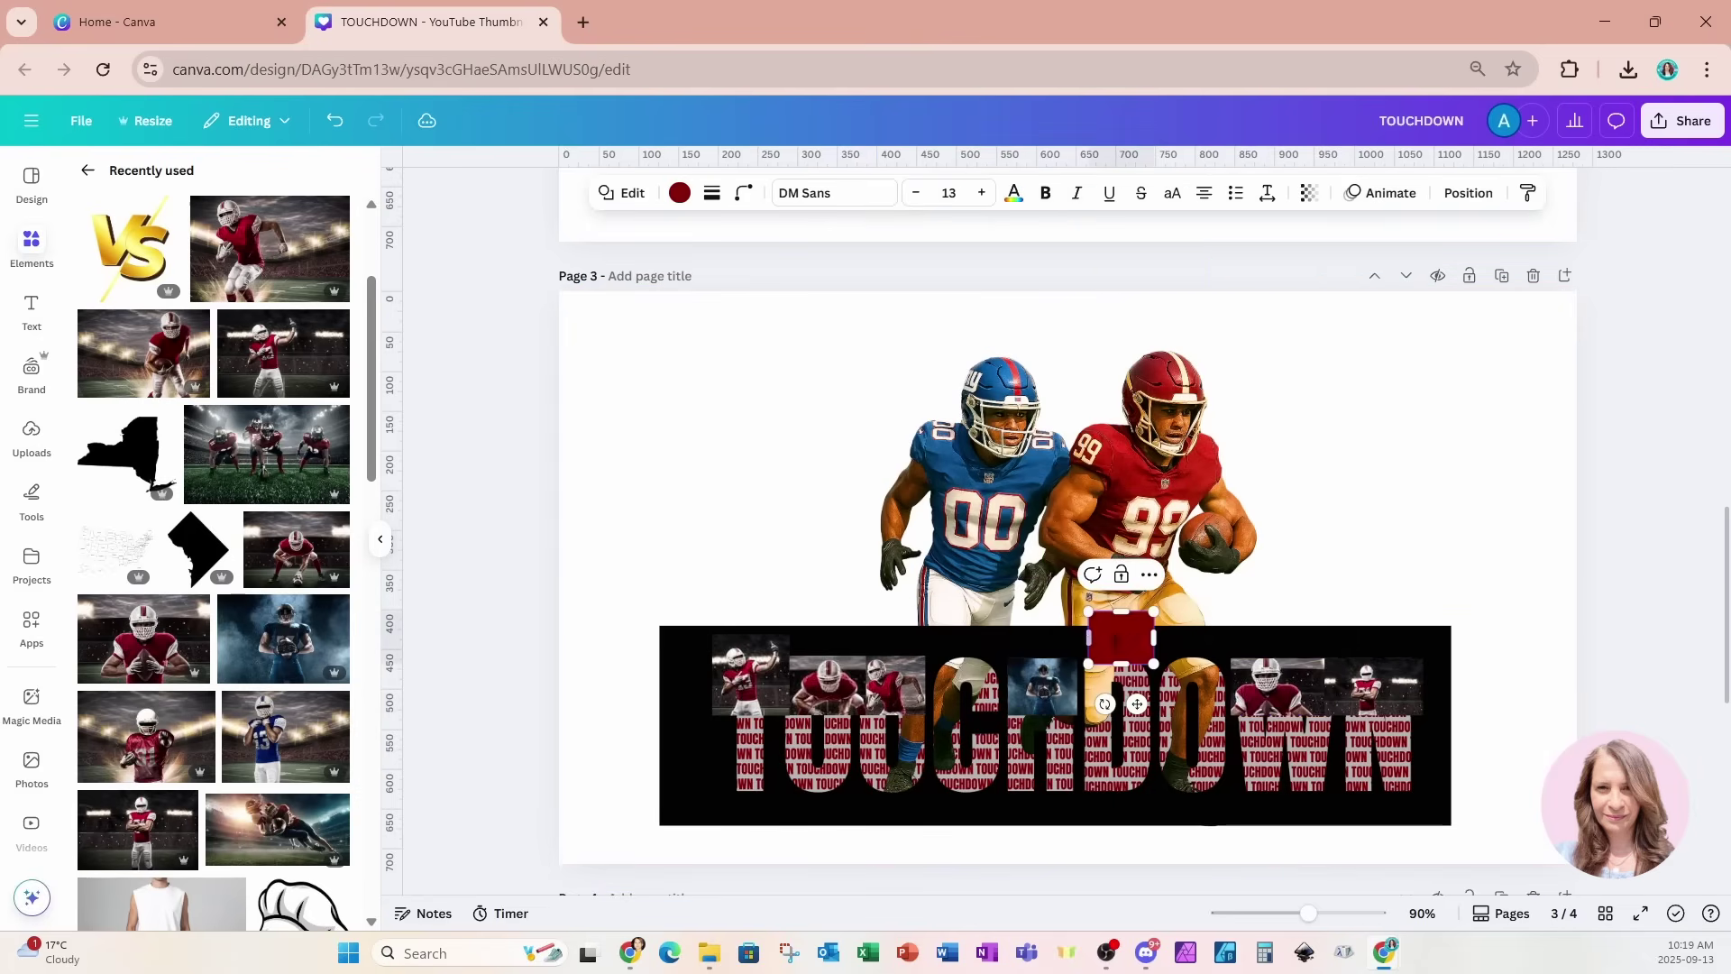
left_click(1138, 701)
left_click(334, 122)
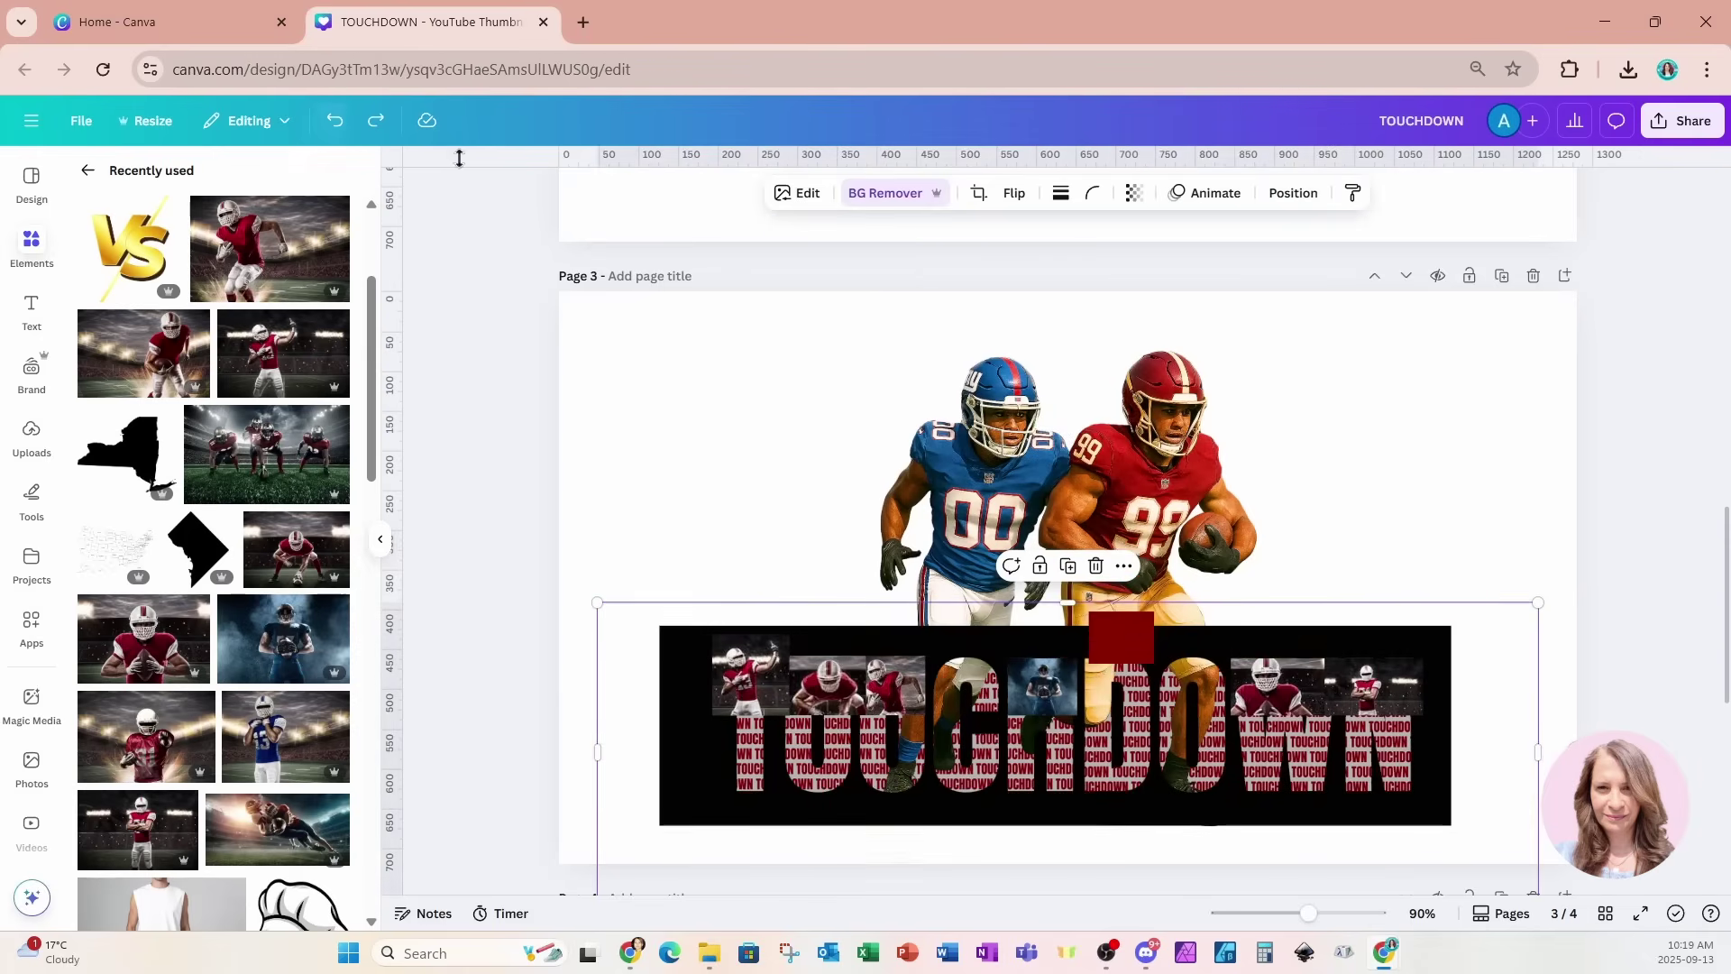
left_click(1121, 636)
left_click_drag(1137, 703, 1134, 744)
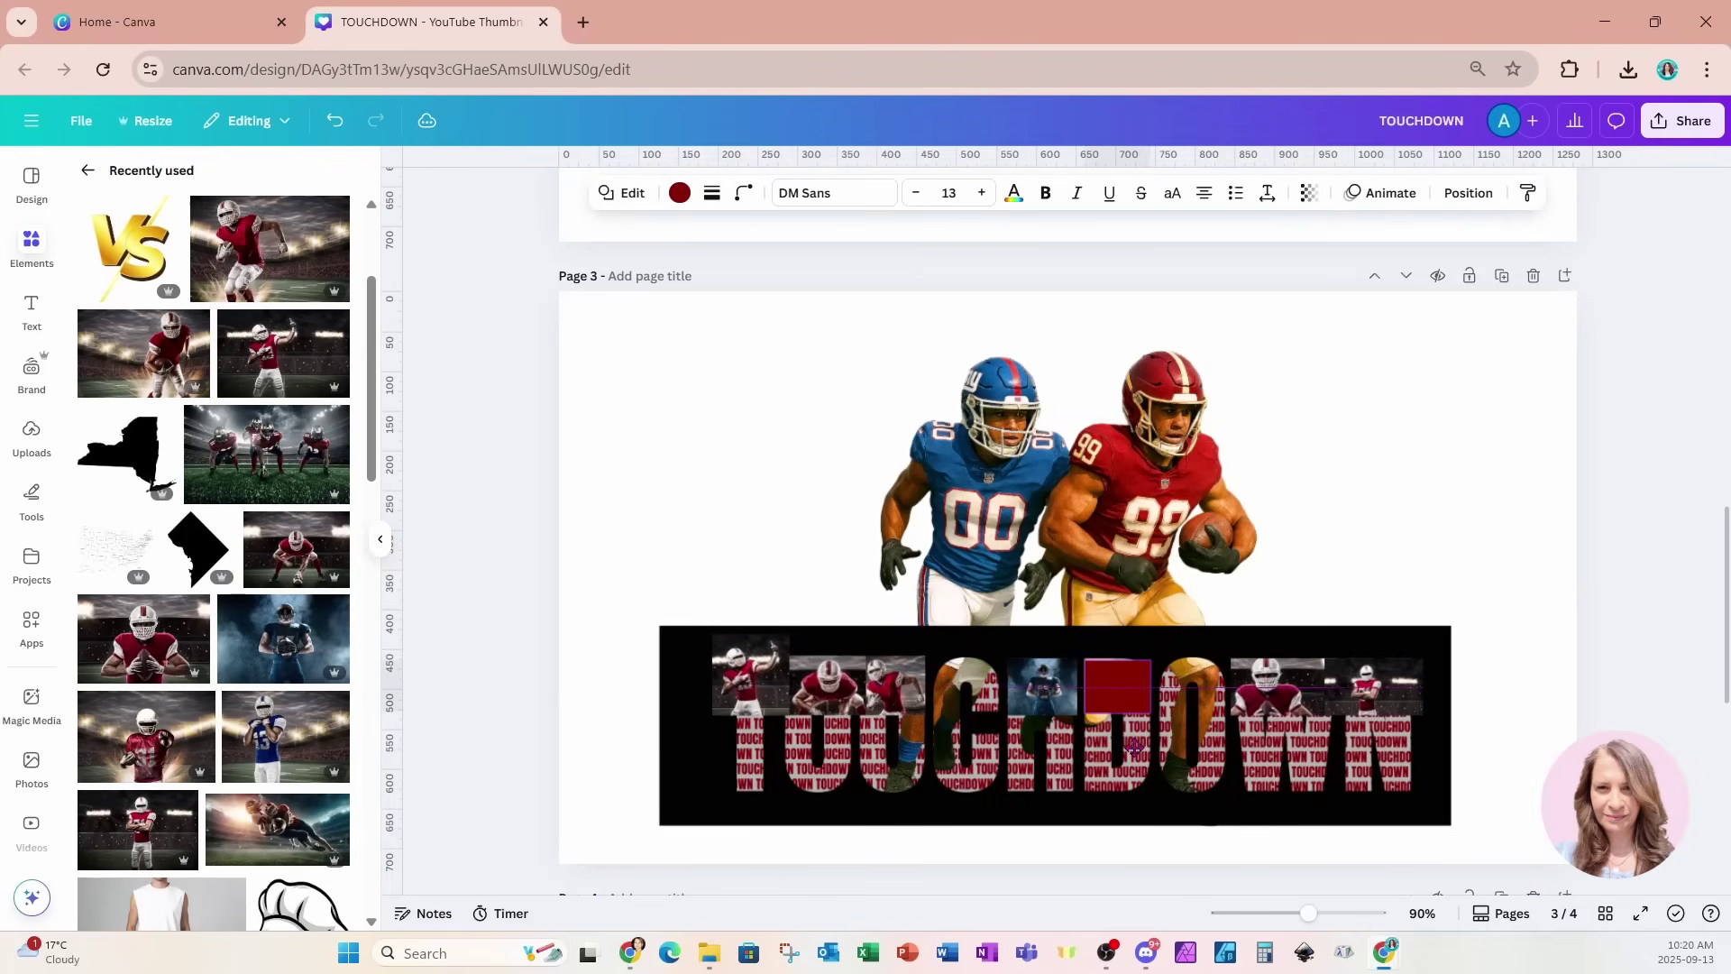
left_click_drag(1134, 746, 1133, 743)
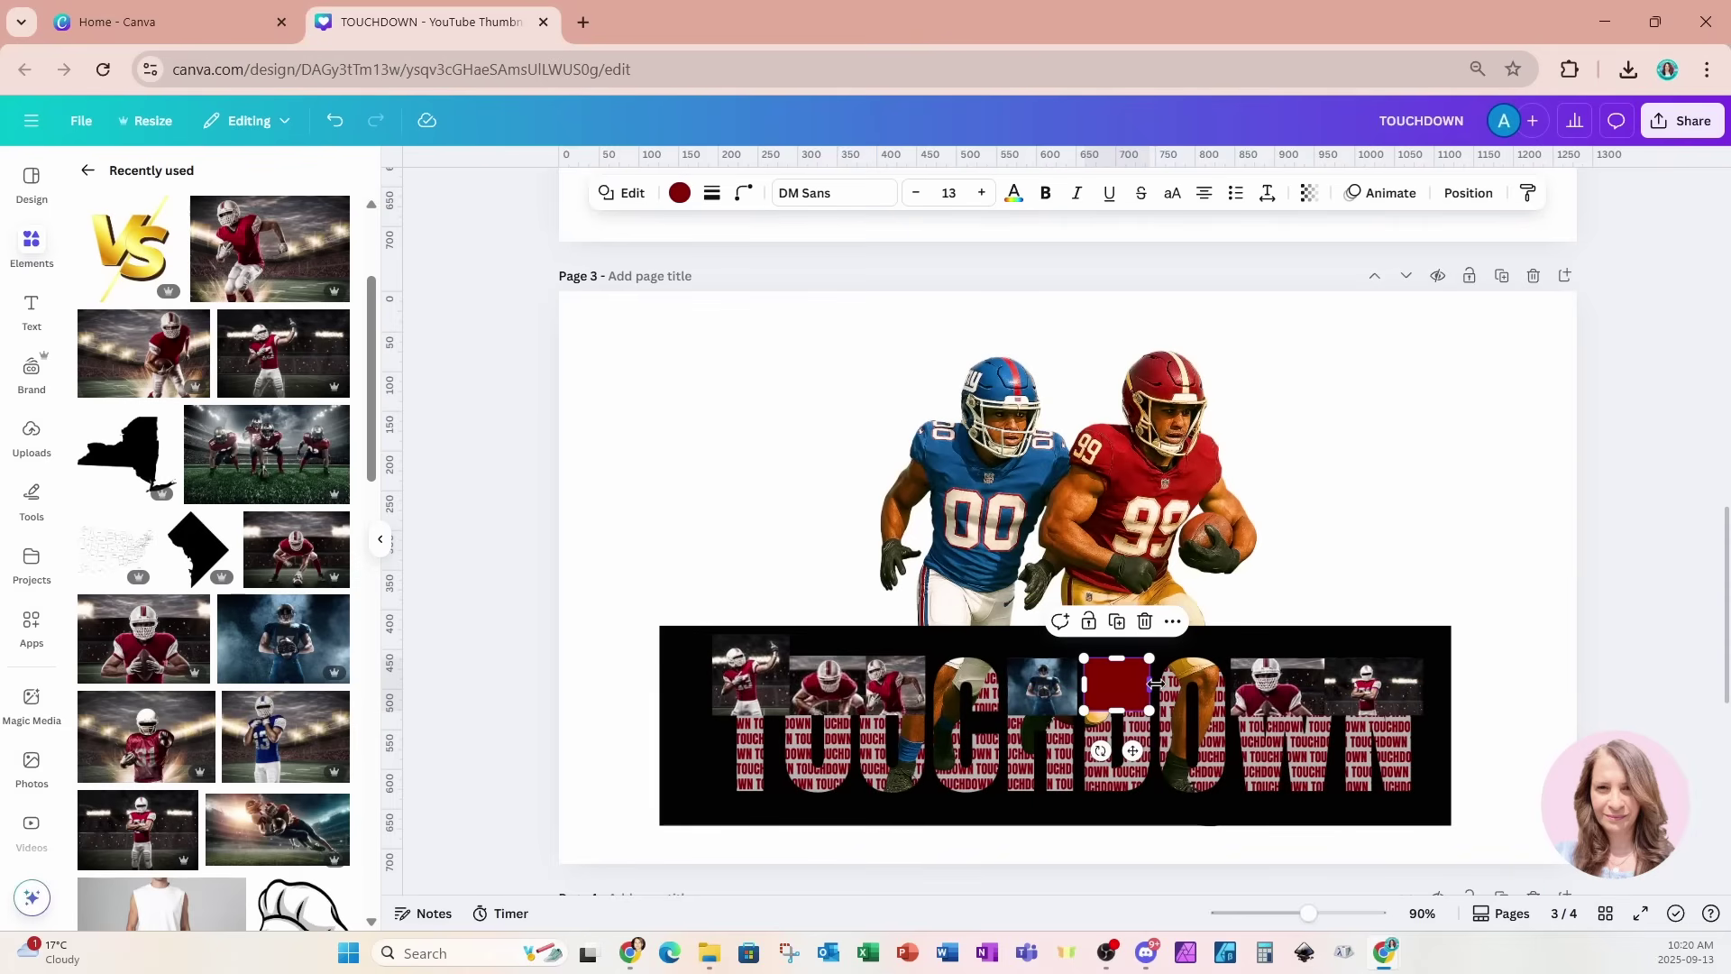
Resize the dark red square to cover the D's upper half and fit a duplicate over the second O's upper half.
left_click_drag(1160, 690, 1130, 714)
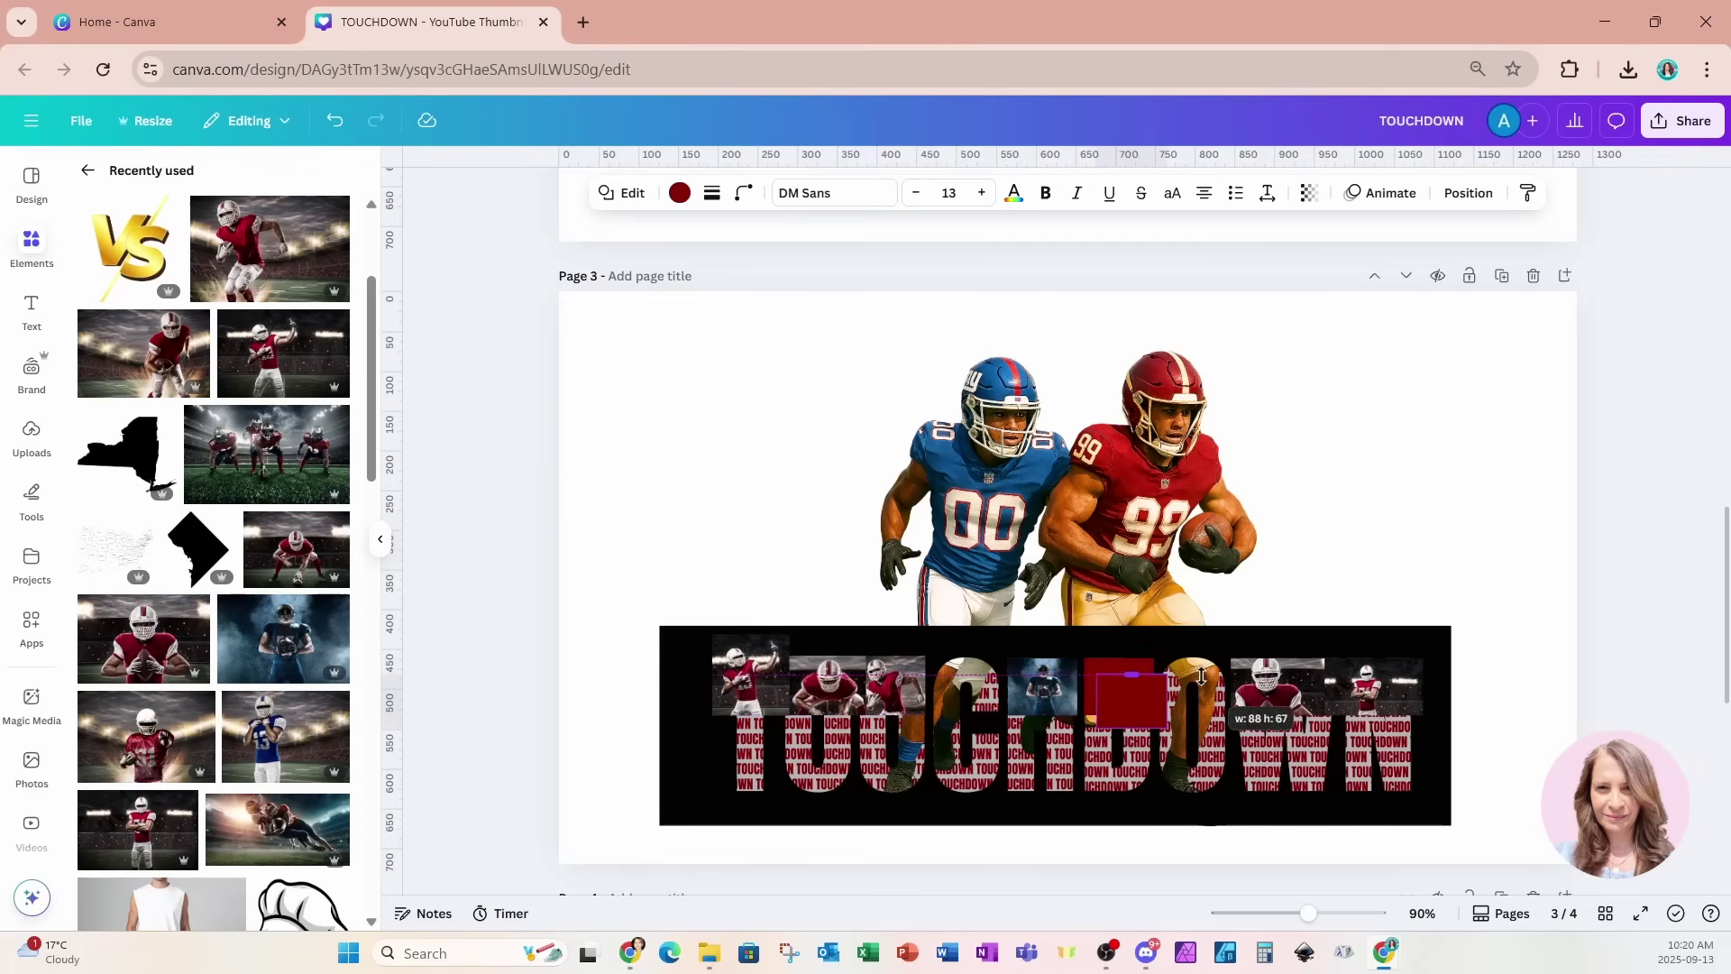
left_click(1121, 623)
mouse_move(1191, 695)
left_mouse_down()
mouse_move(1222, 687)
mouse_move(1191, 712)
left_mouse_up()
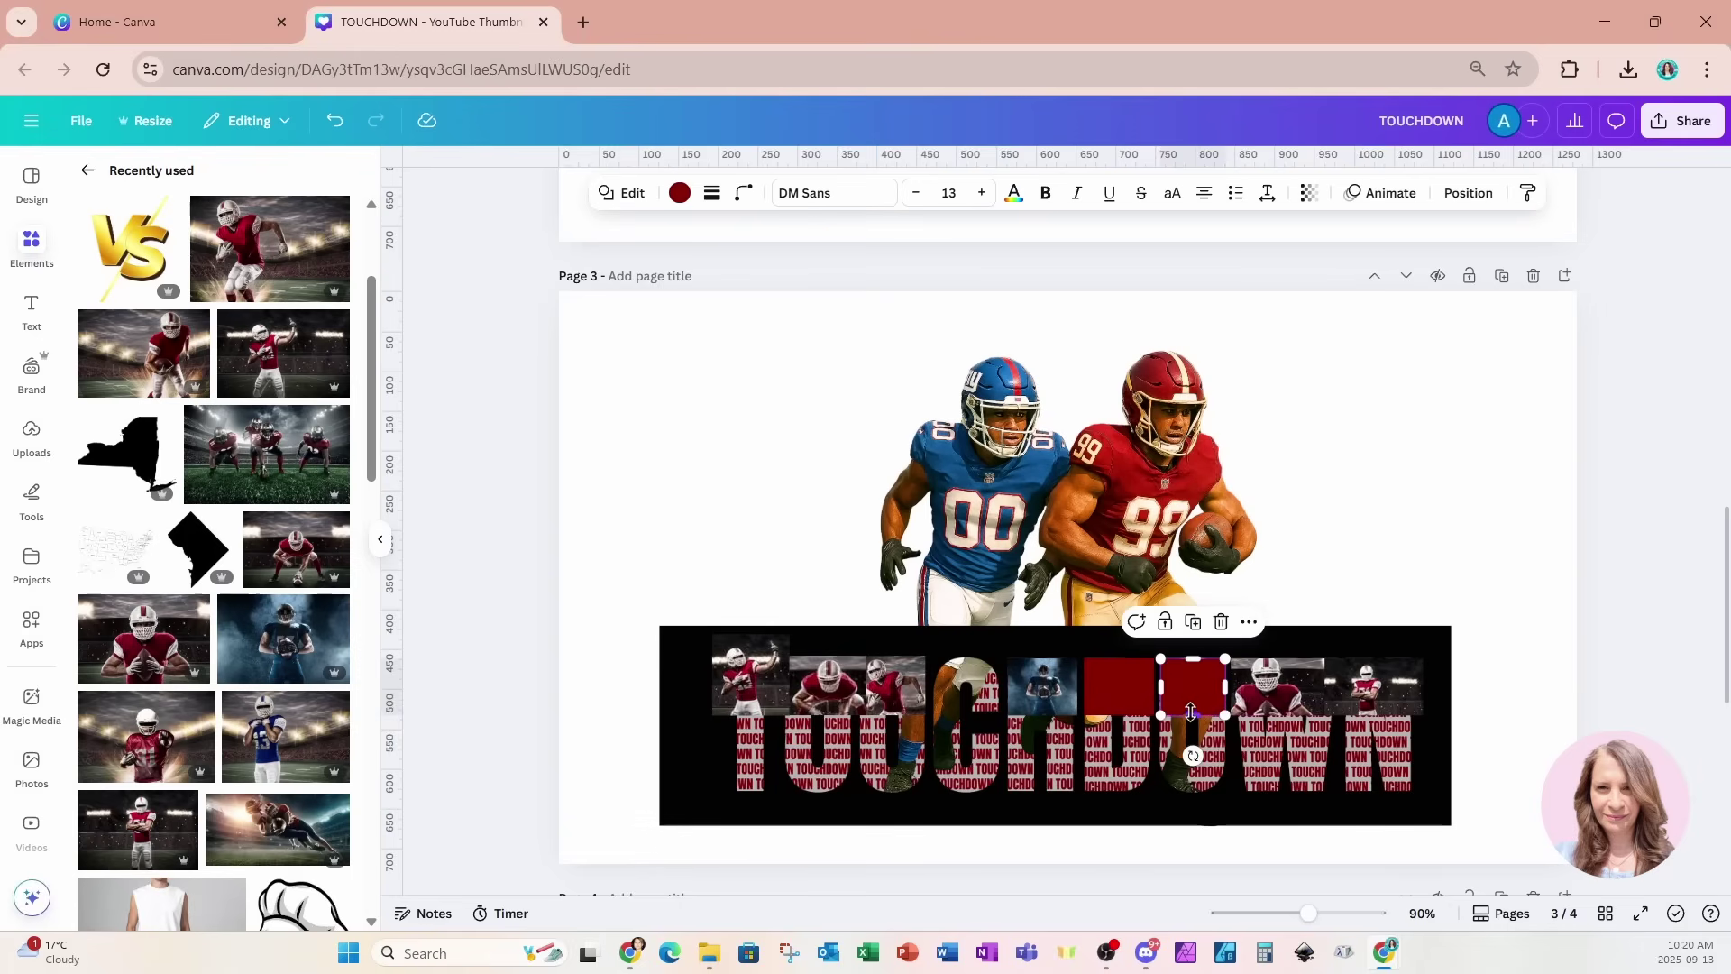
Recolour the square over the second O's upper half to the default solid dark blue.
left_click(680, 194)
scroll(206, 847, "down", 1)
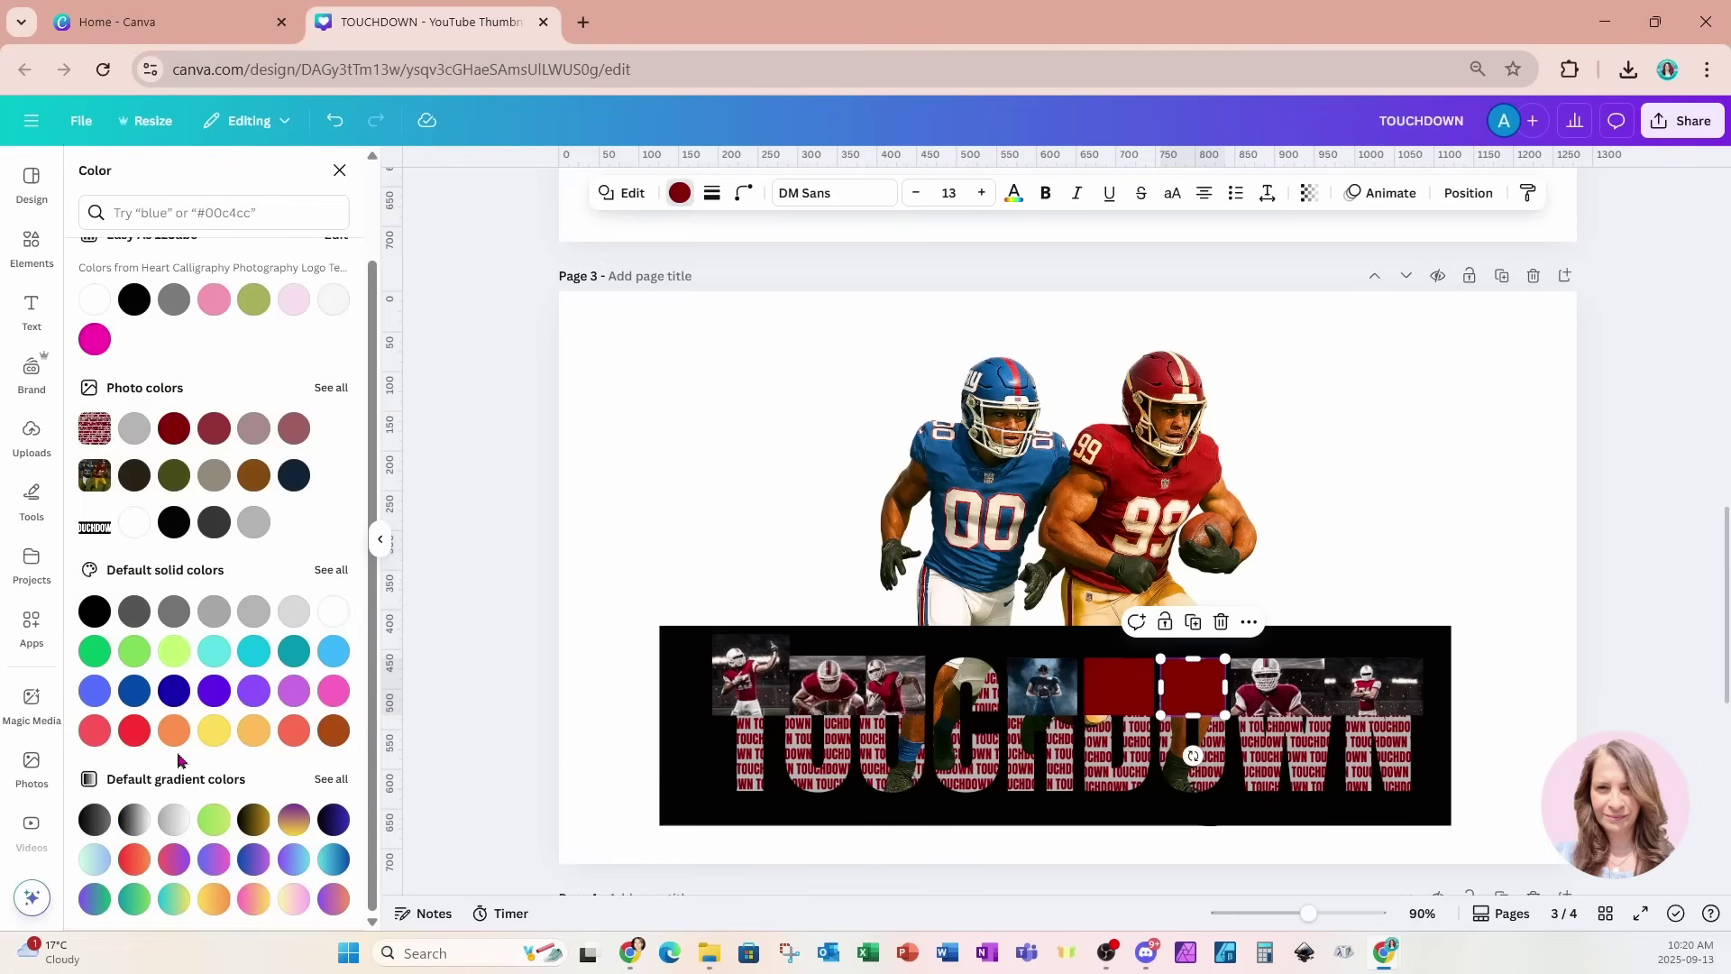
left_click(134, 691)
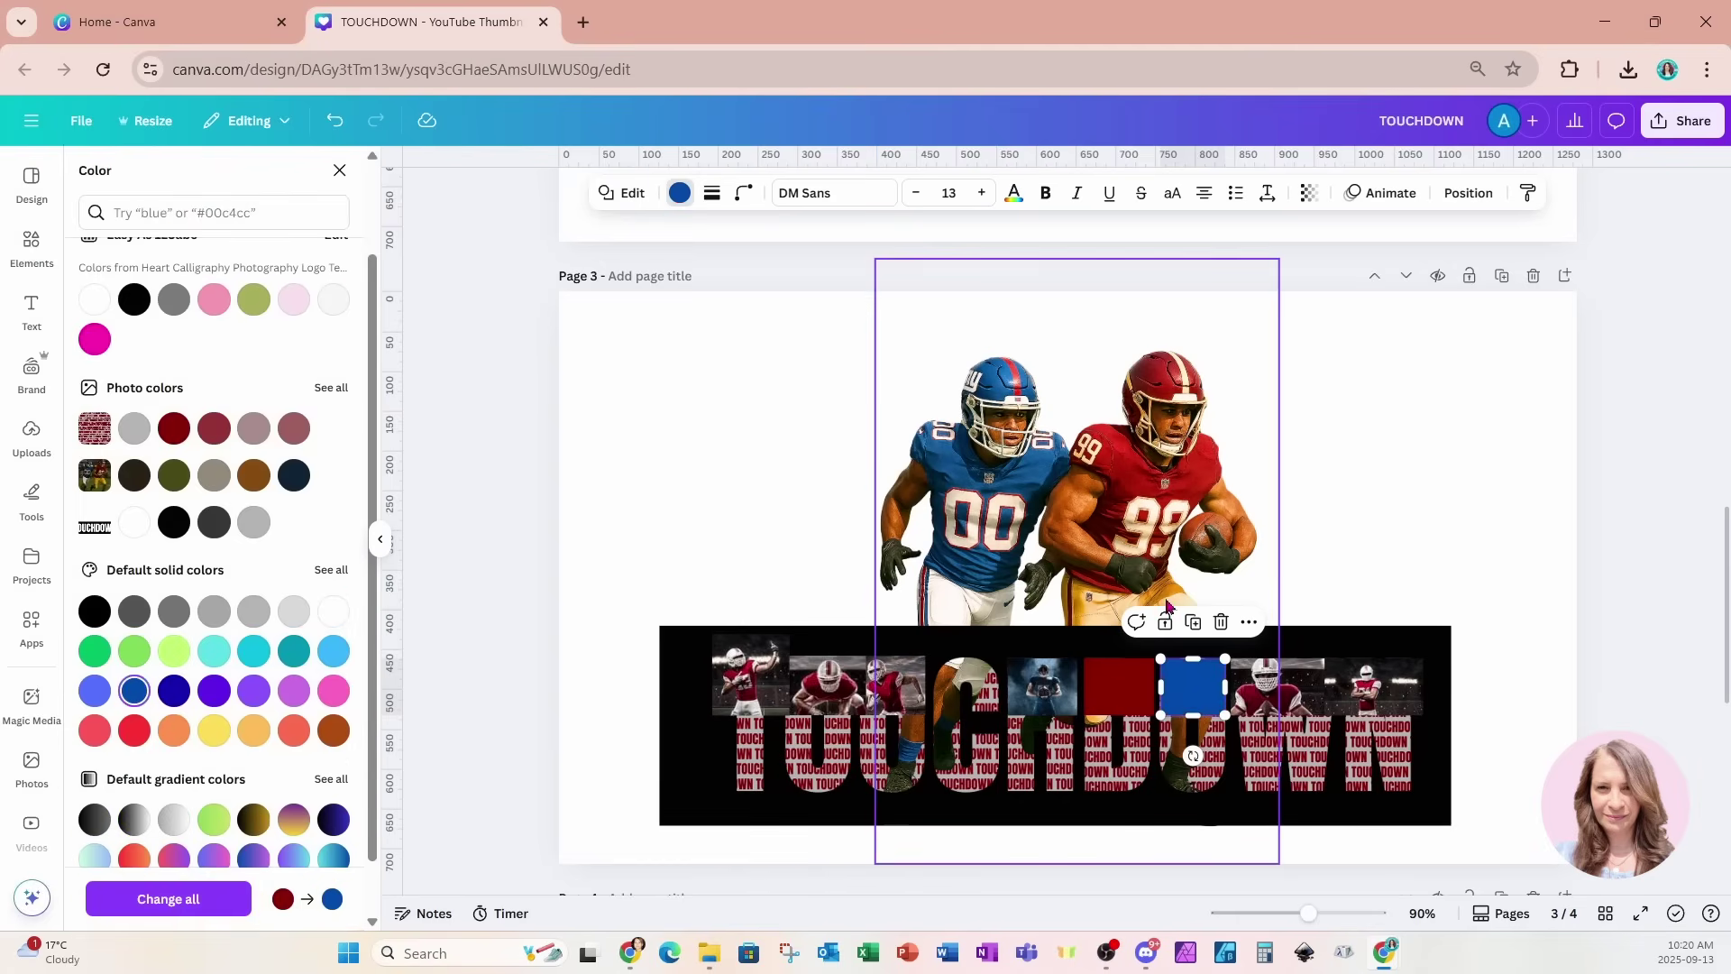
left_click(1376, 435)
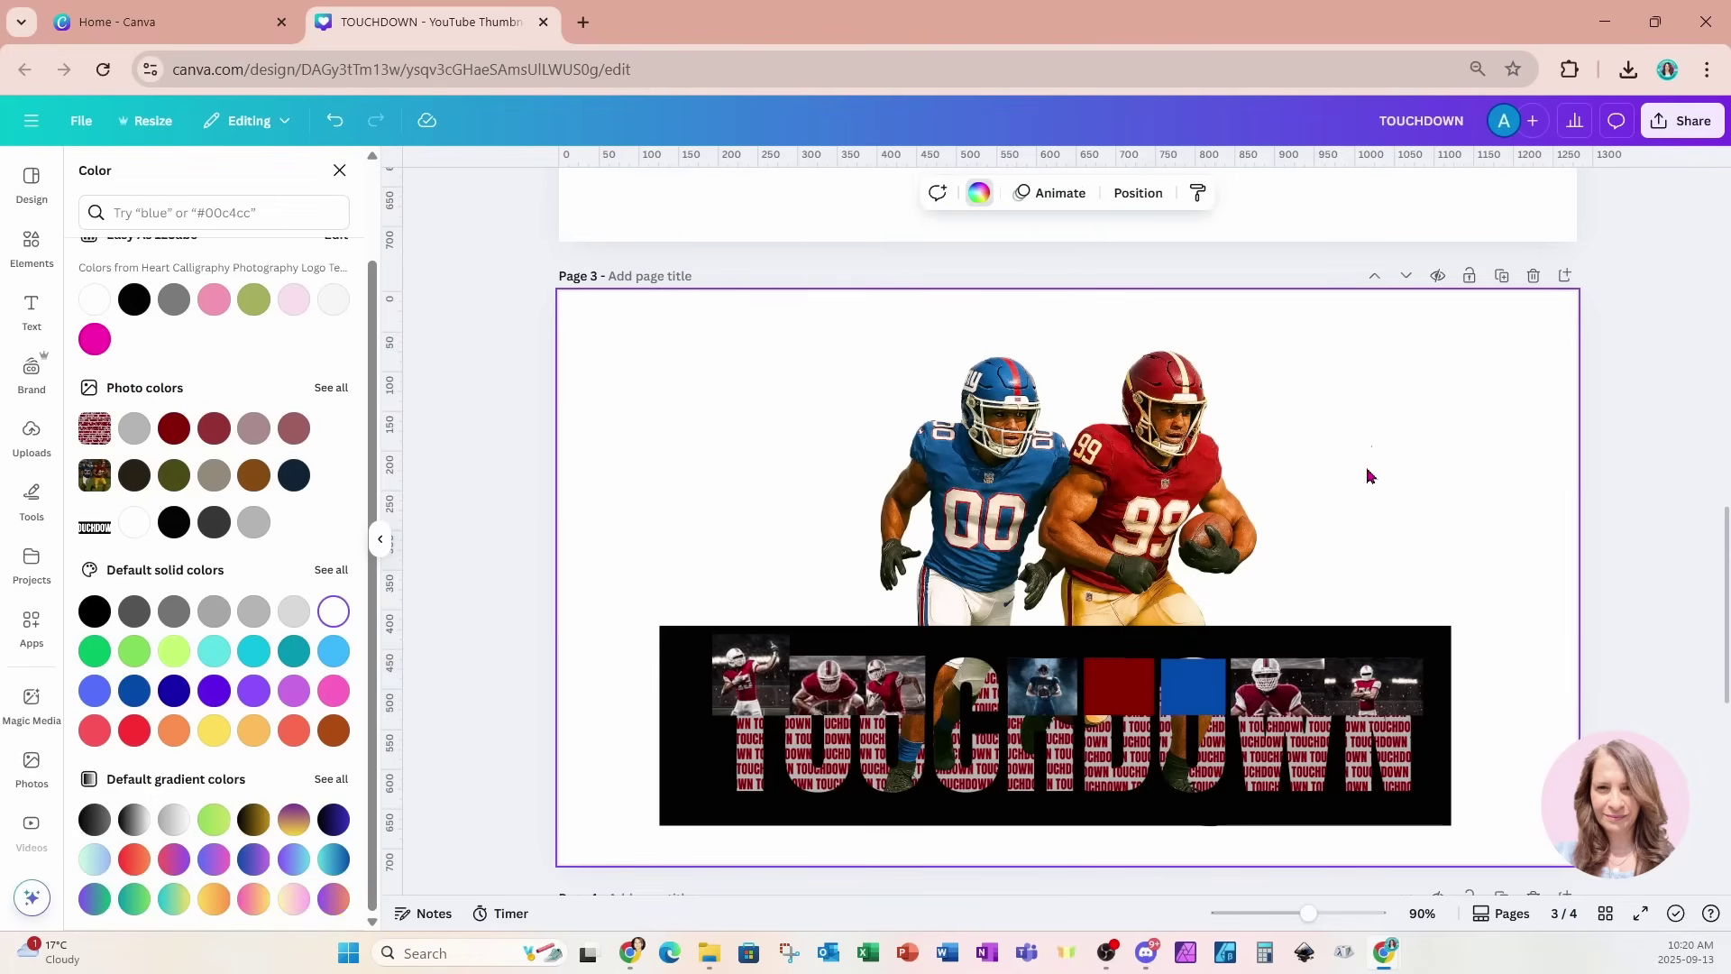
Duplicate the blue square and fit the copy over the upper half of the C.
left_click(1206, 700)
left_click_drag(1206, 700, 965, 688)
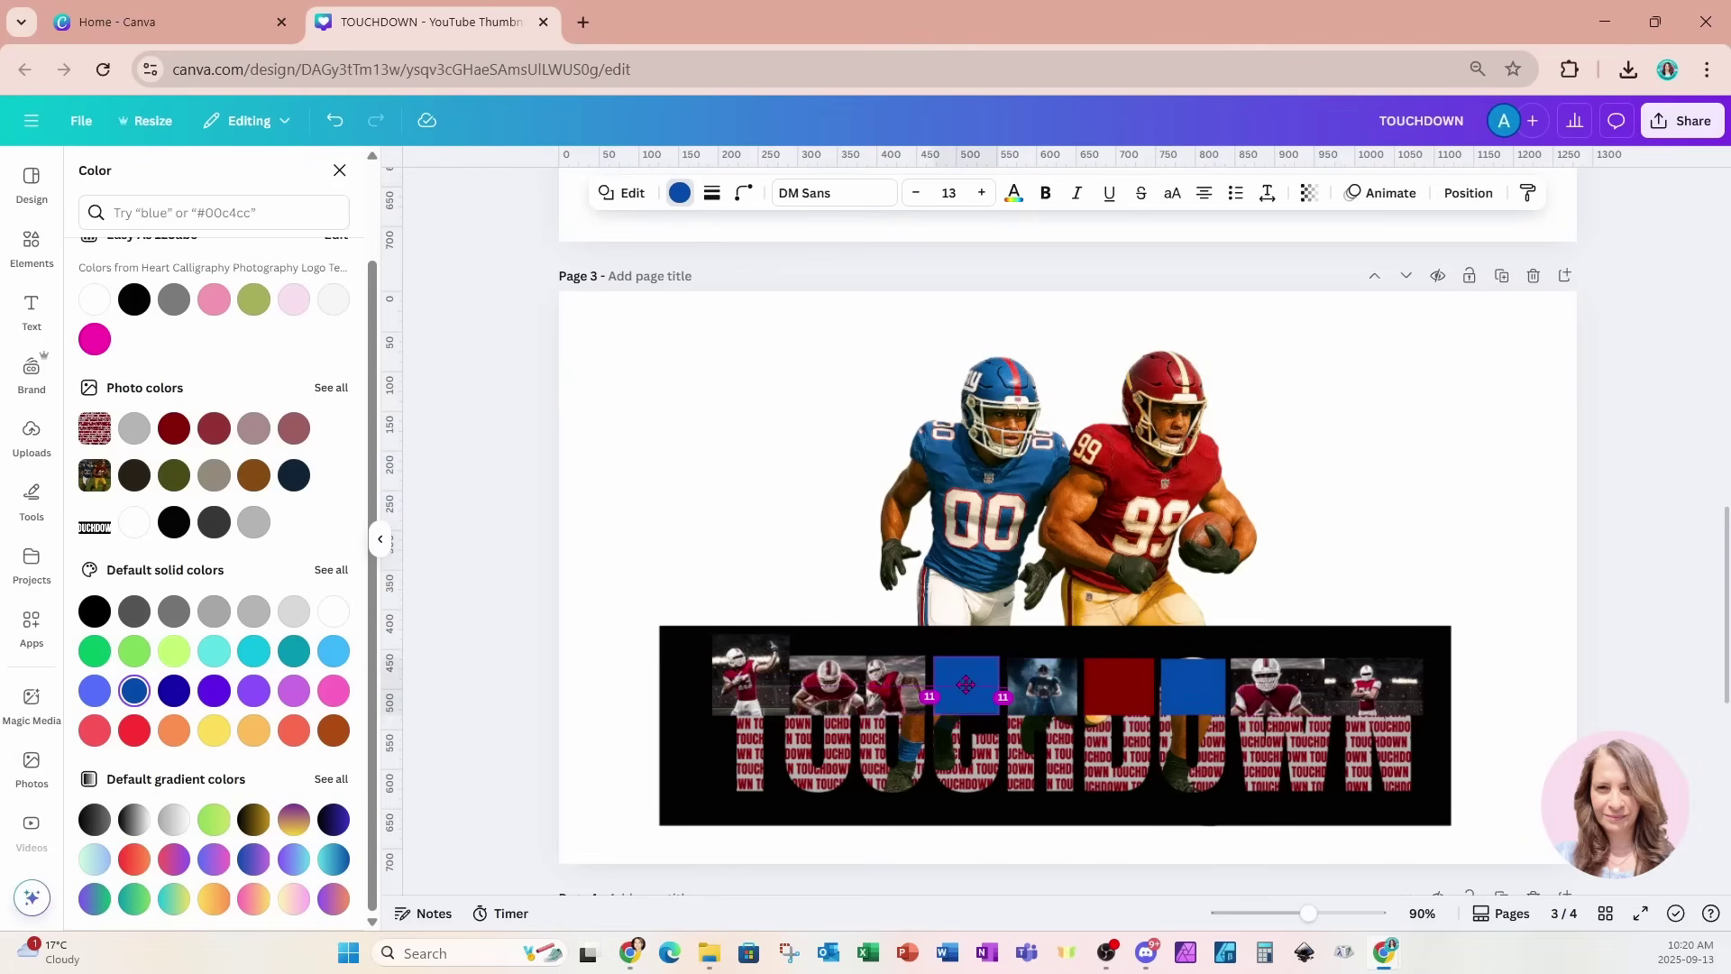
left_click_drag(966, 682, 967, 685)
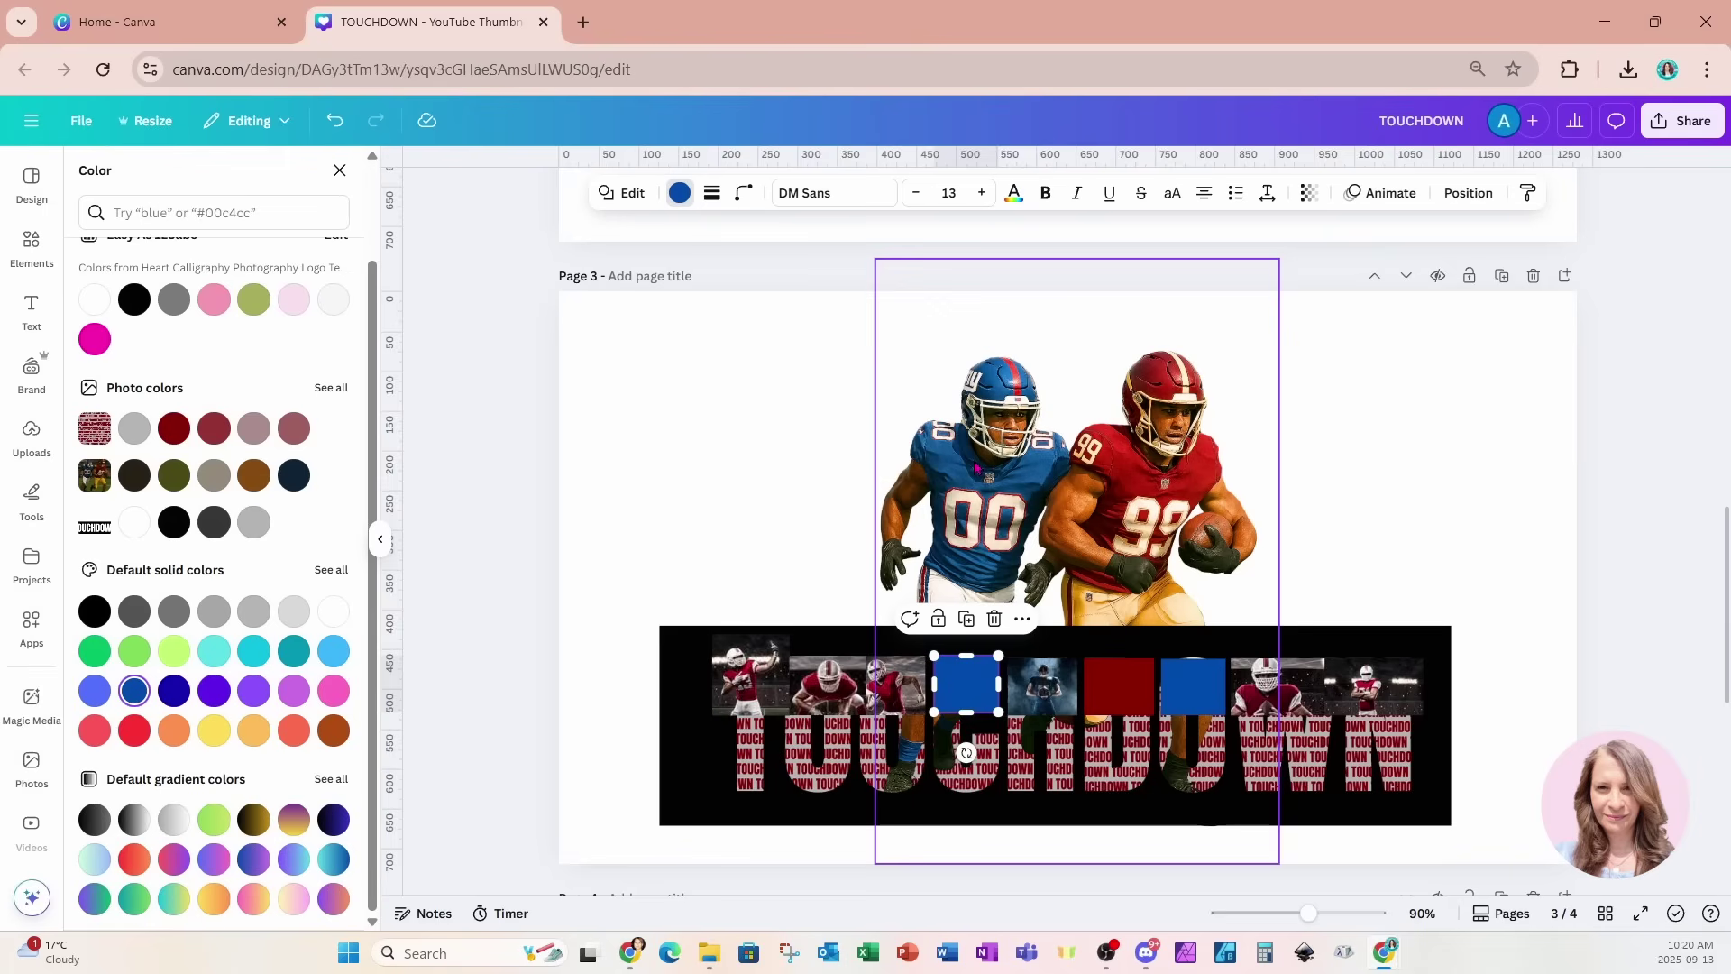
Send all the letter photos and coloured squares together behind the TOUCHDOWN banner and the players' cut-out, above the text pattern.
left_click(1467, 204)
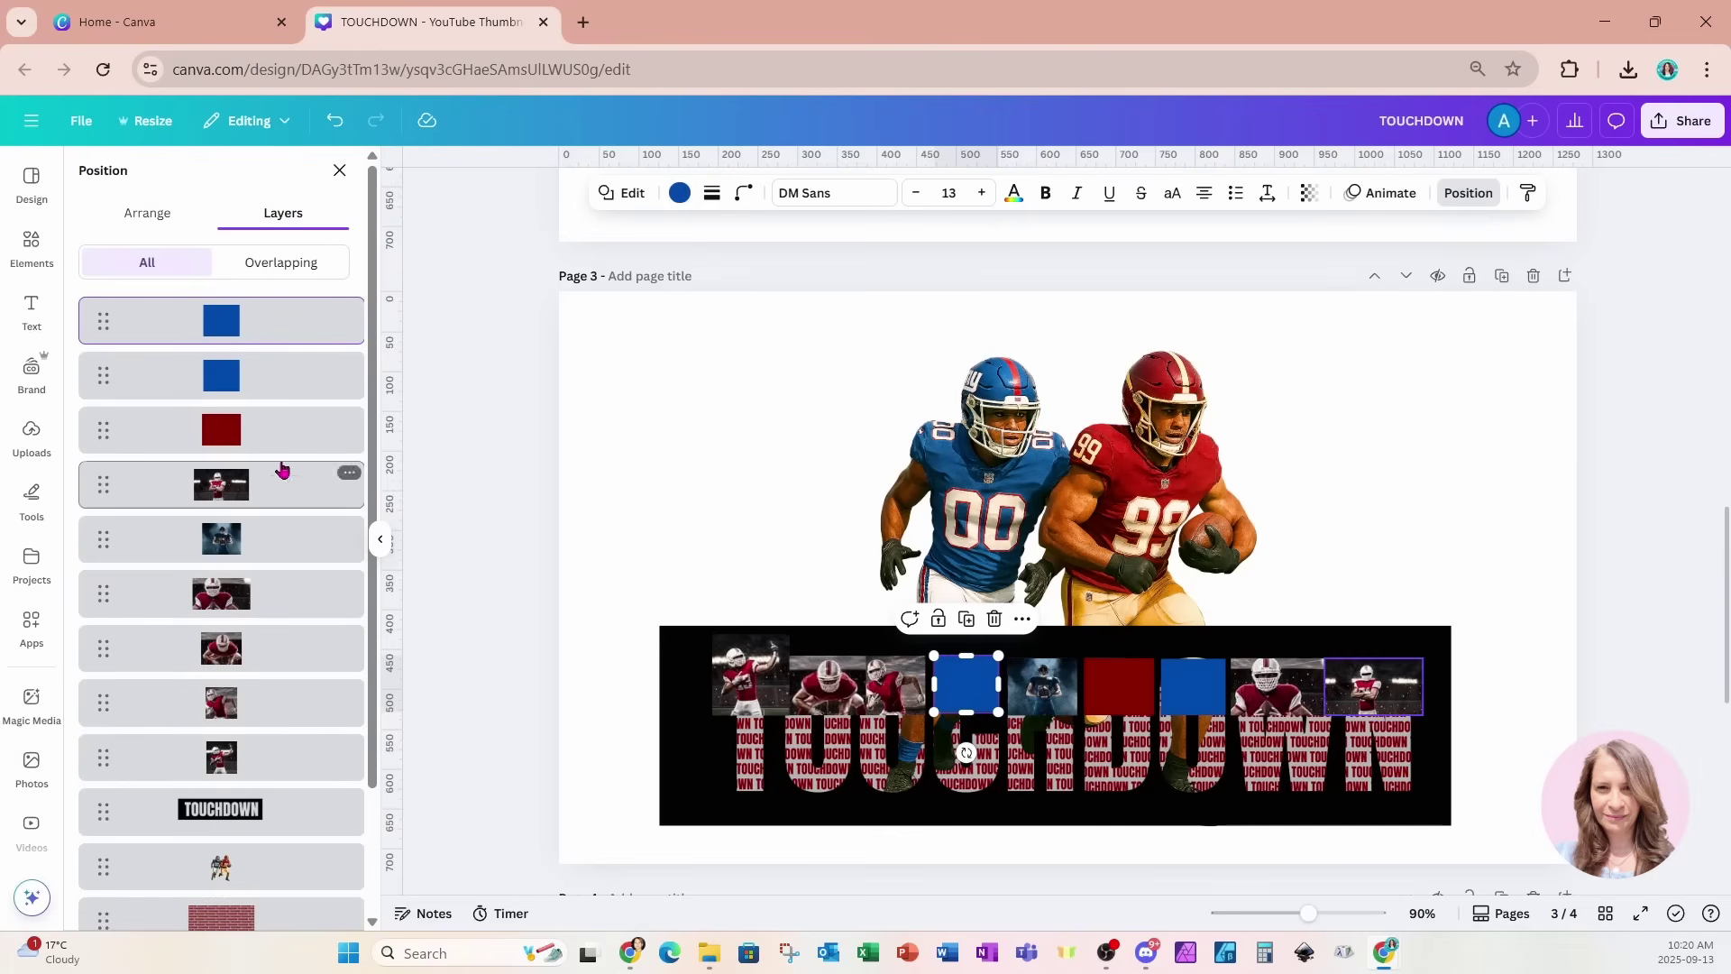
left_click(247, 760, "shift")
scroll(247, 760, "down", 2)
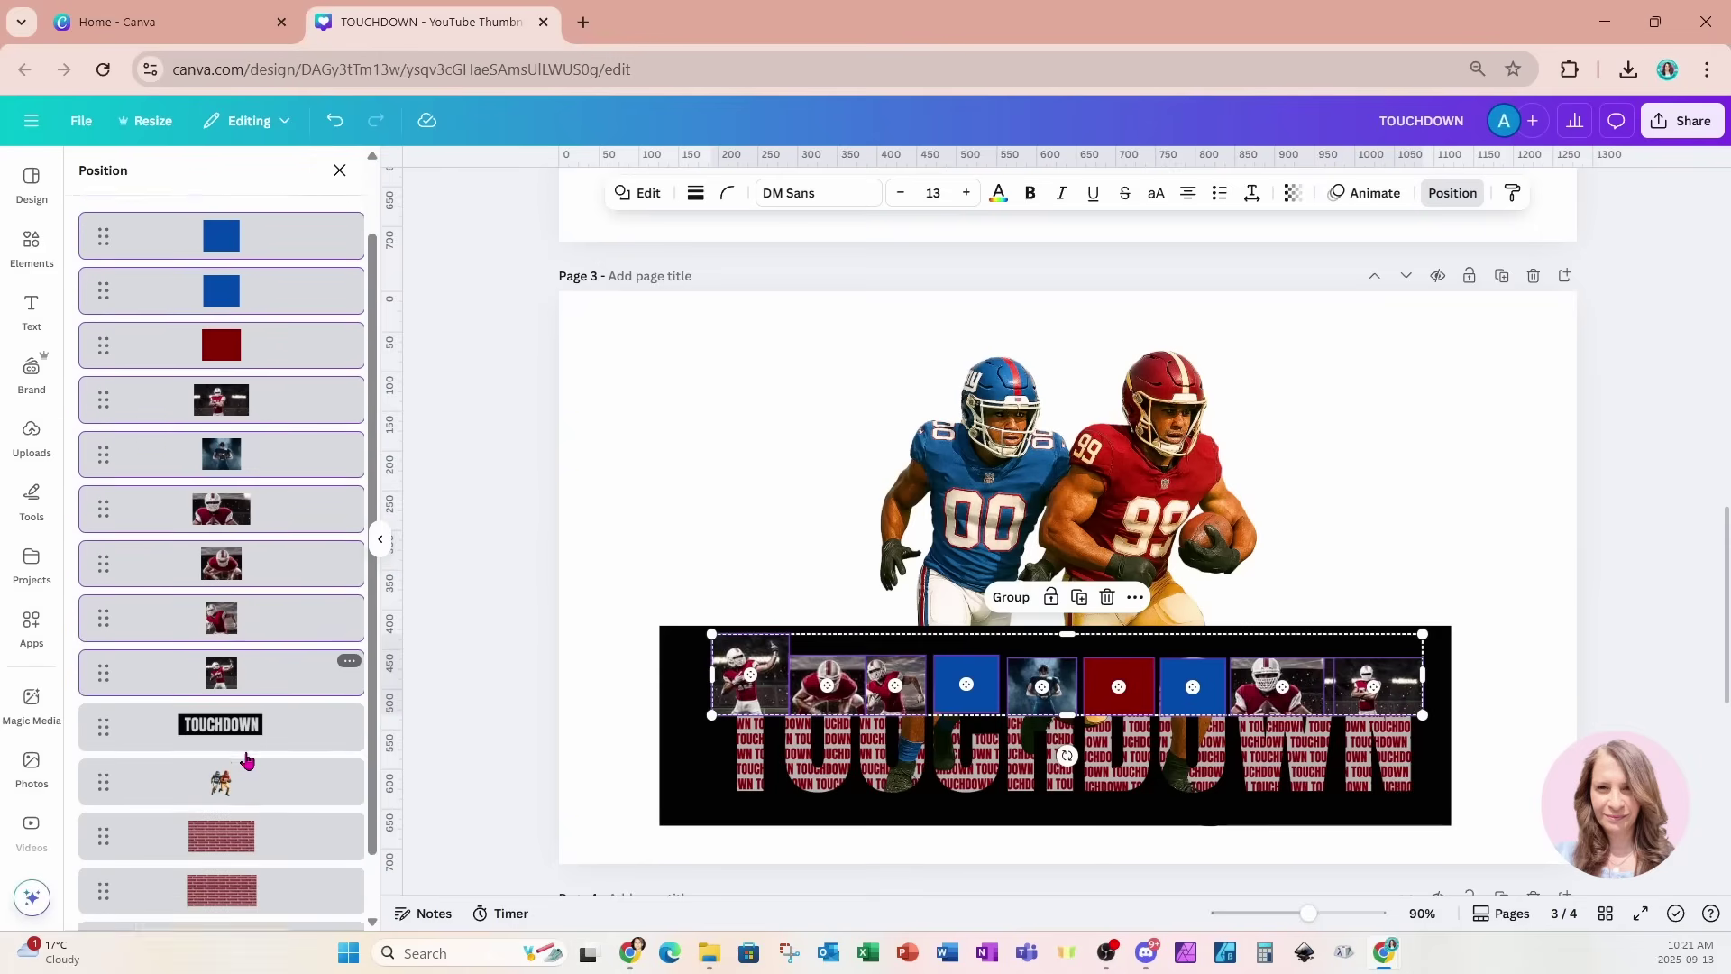
left_click_drag(257, 653, 269, 768)
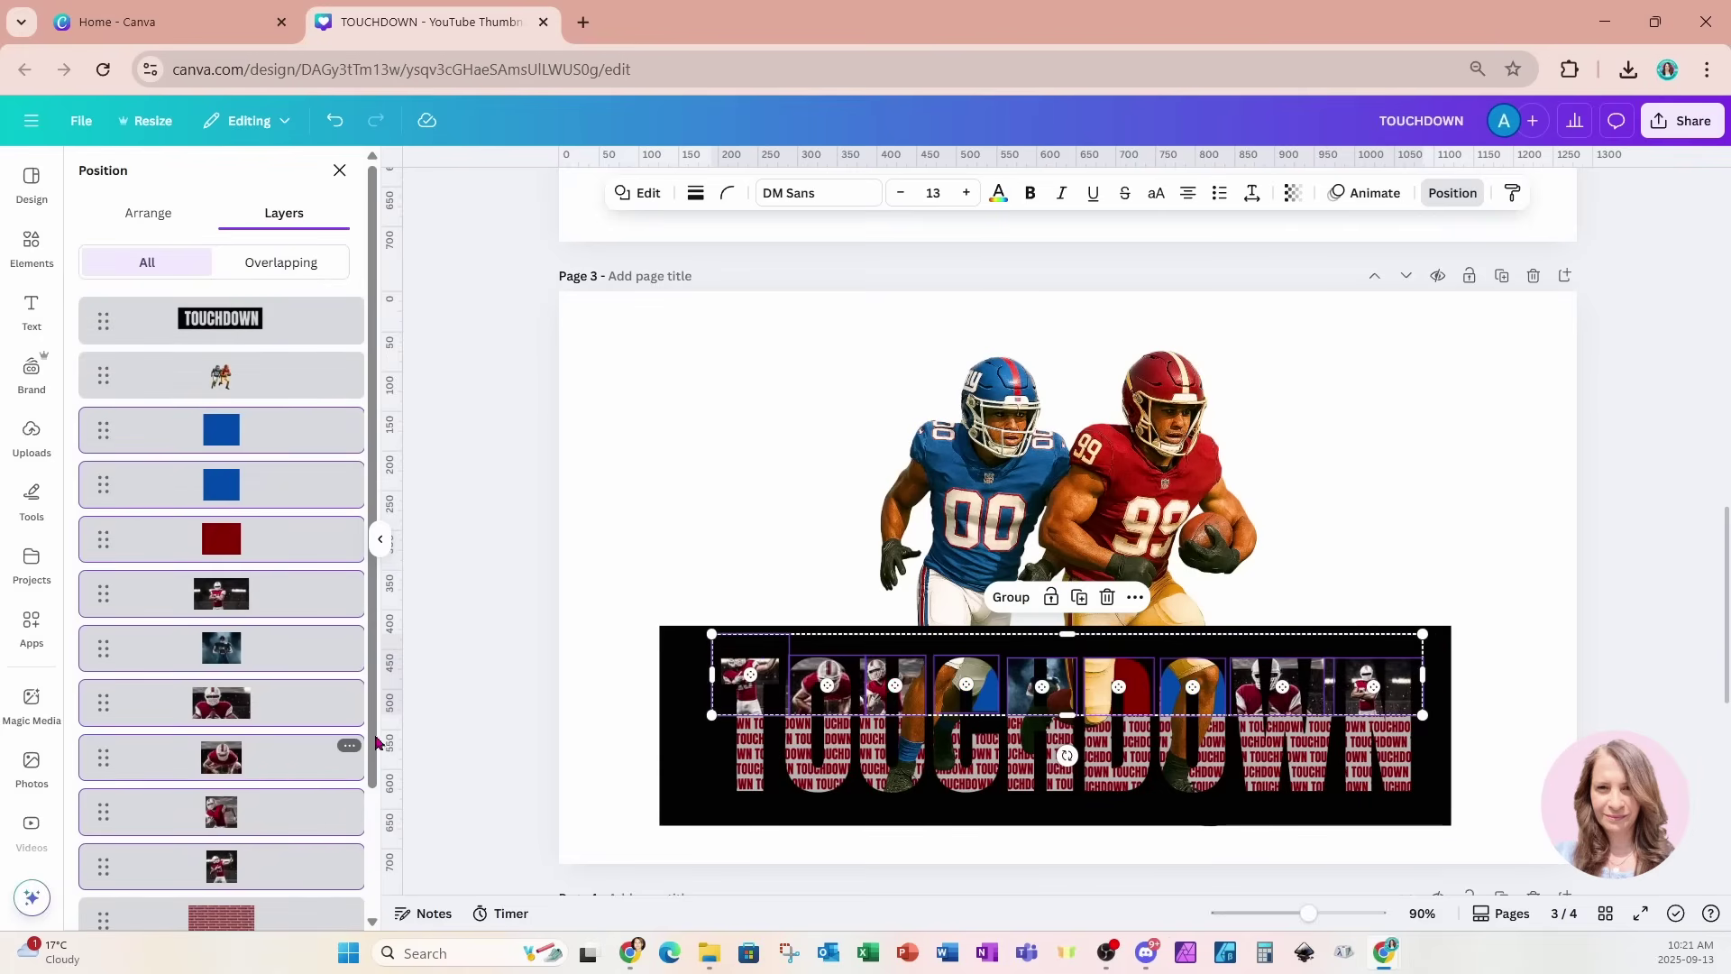
left_click(588, 617)
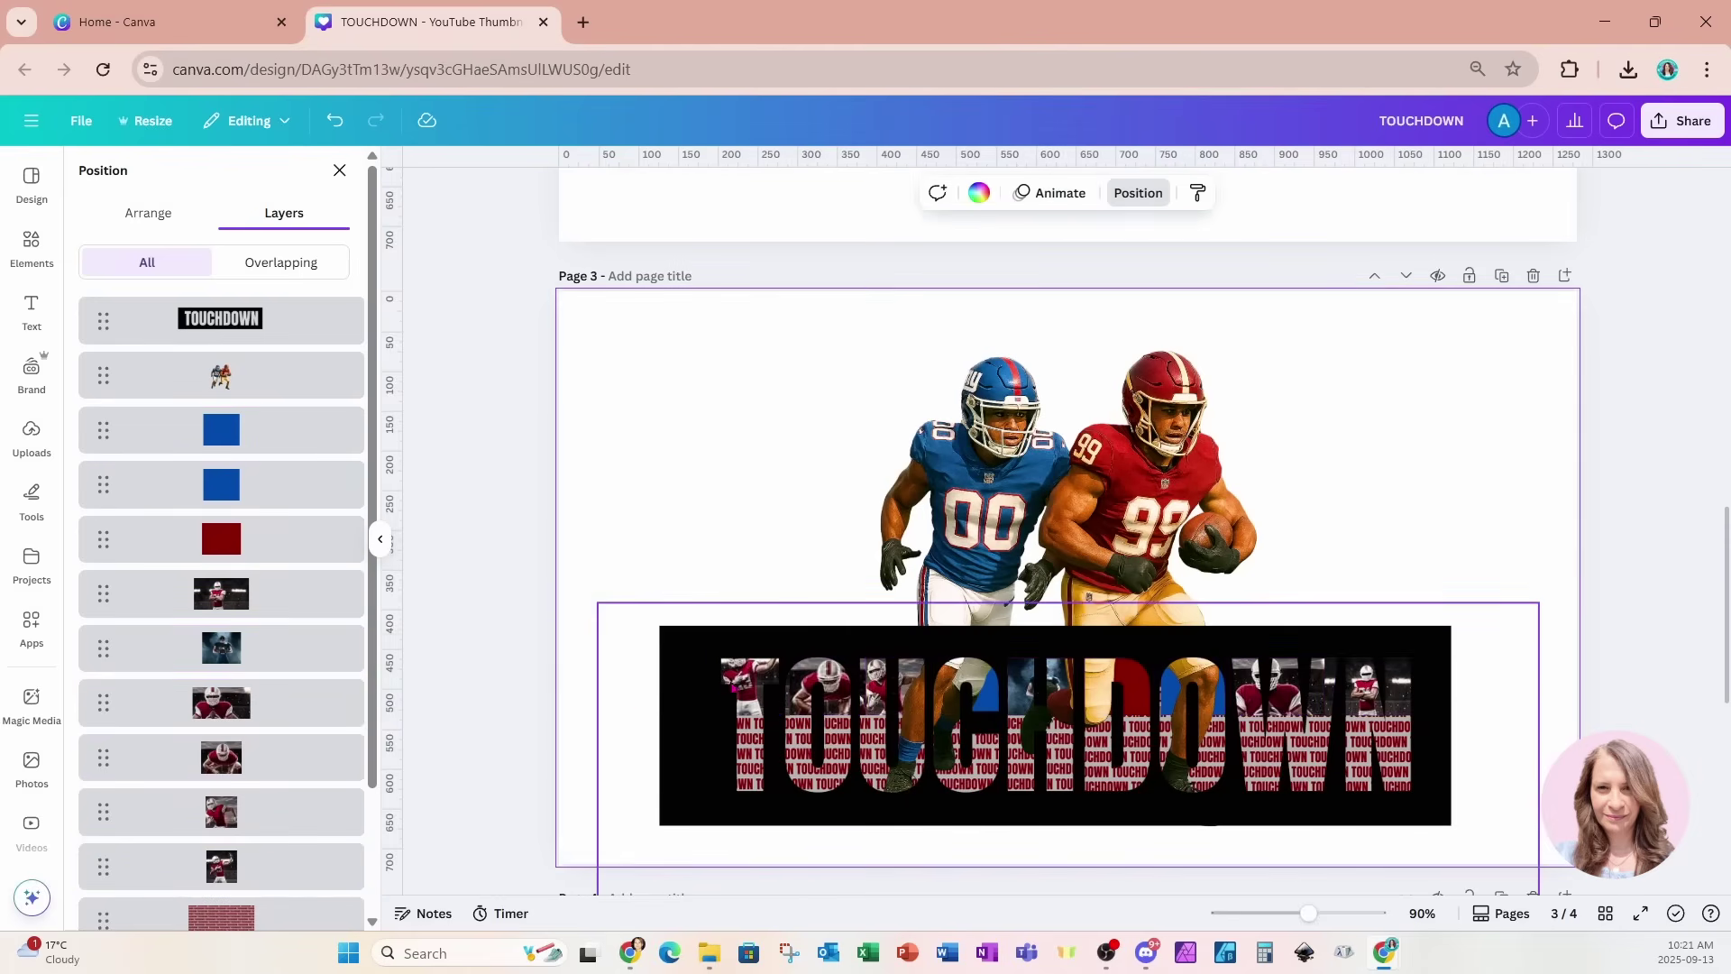
Trim and reposition the photo behind the T, and widen the blue square behind the second O toward the D.
scroll(279, 751, "down", 3)
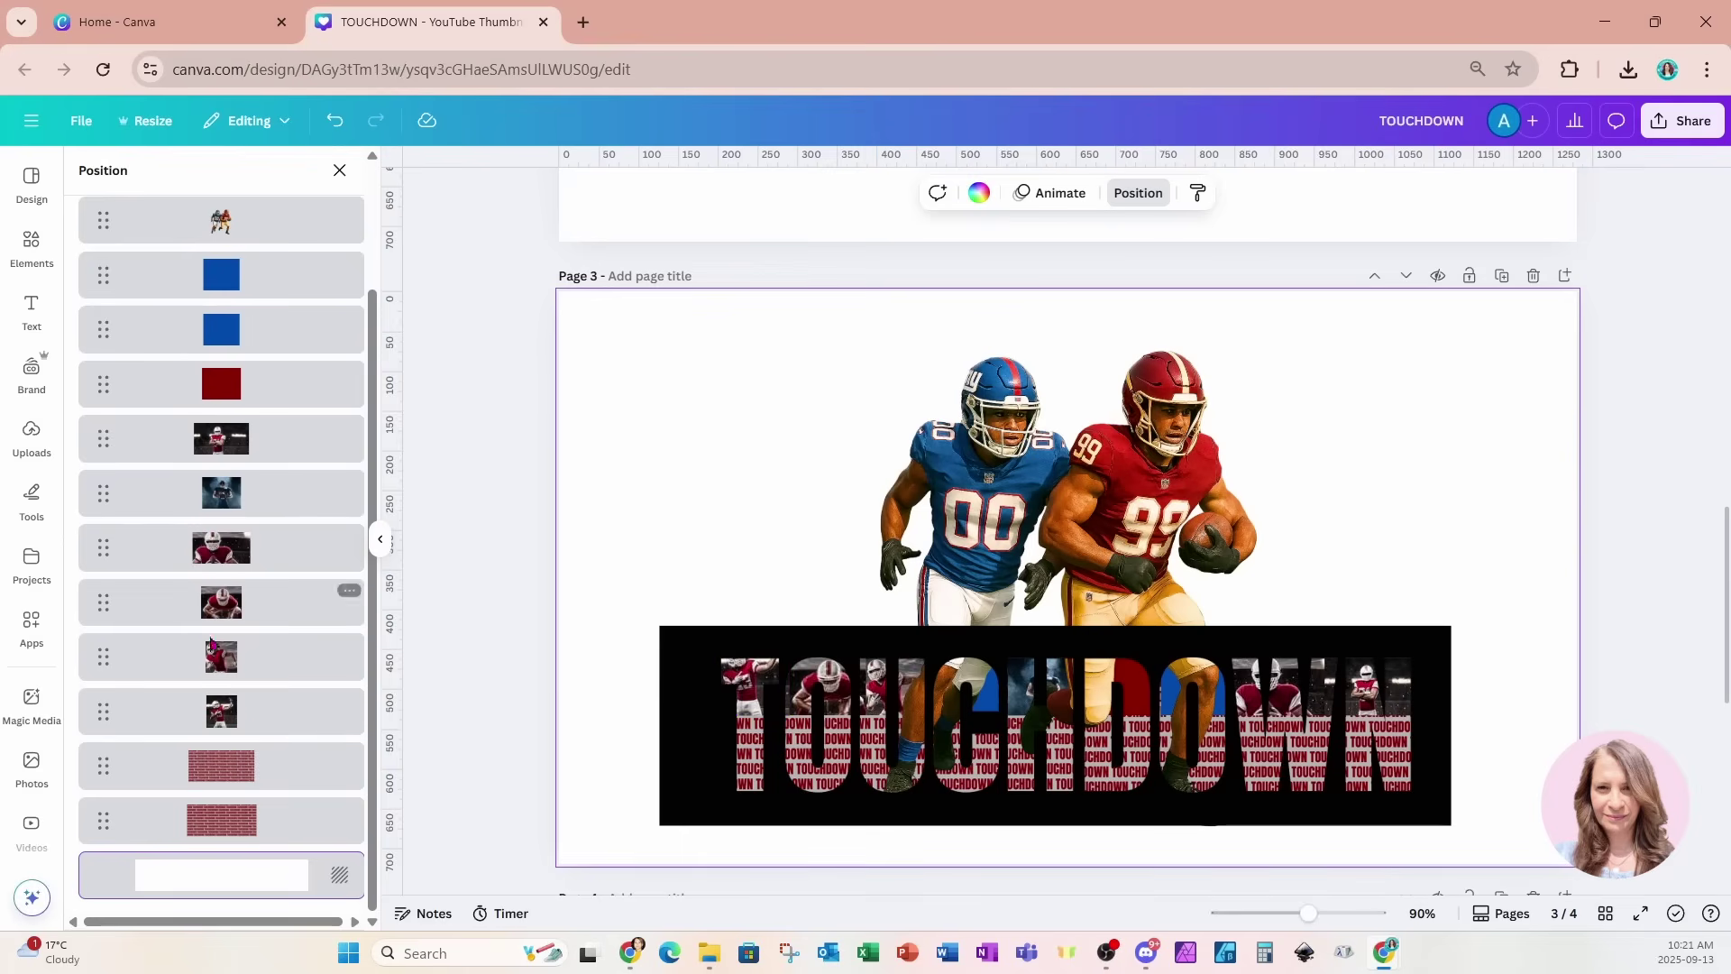
left_click(237, 720)
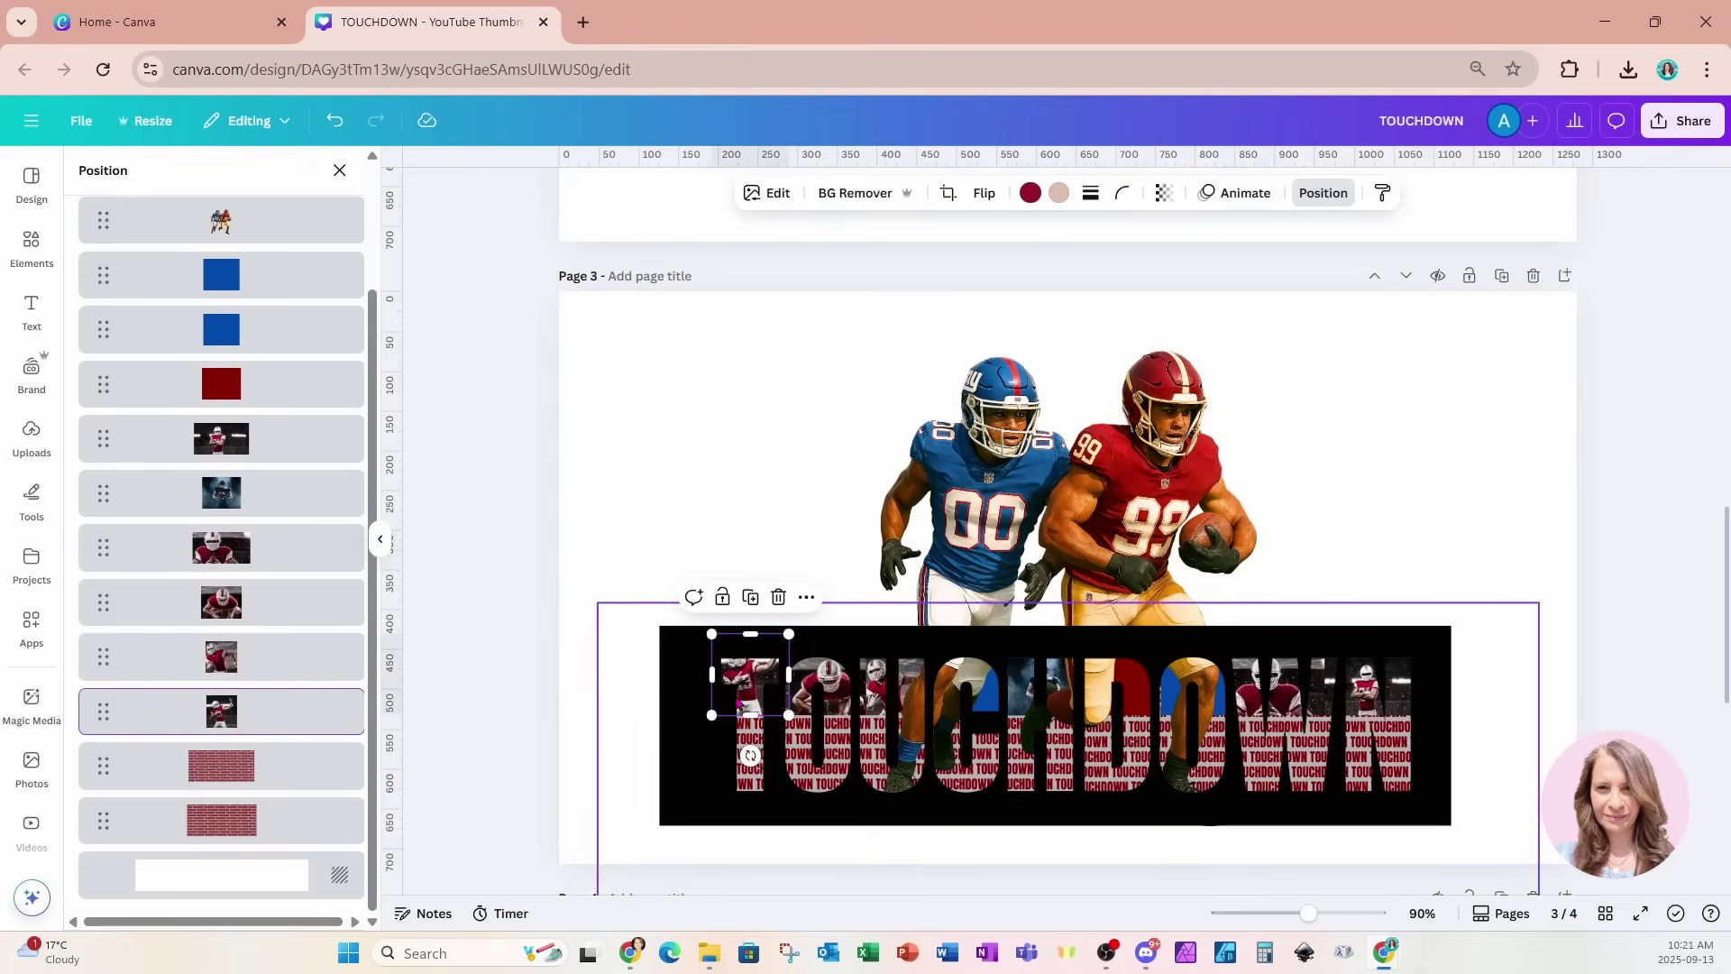
left_click_drag(738, 704, 760, 720)
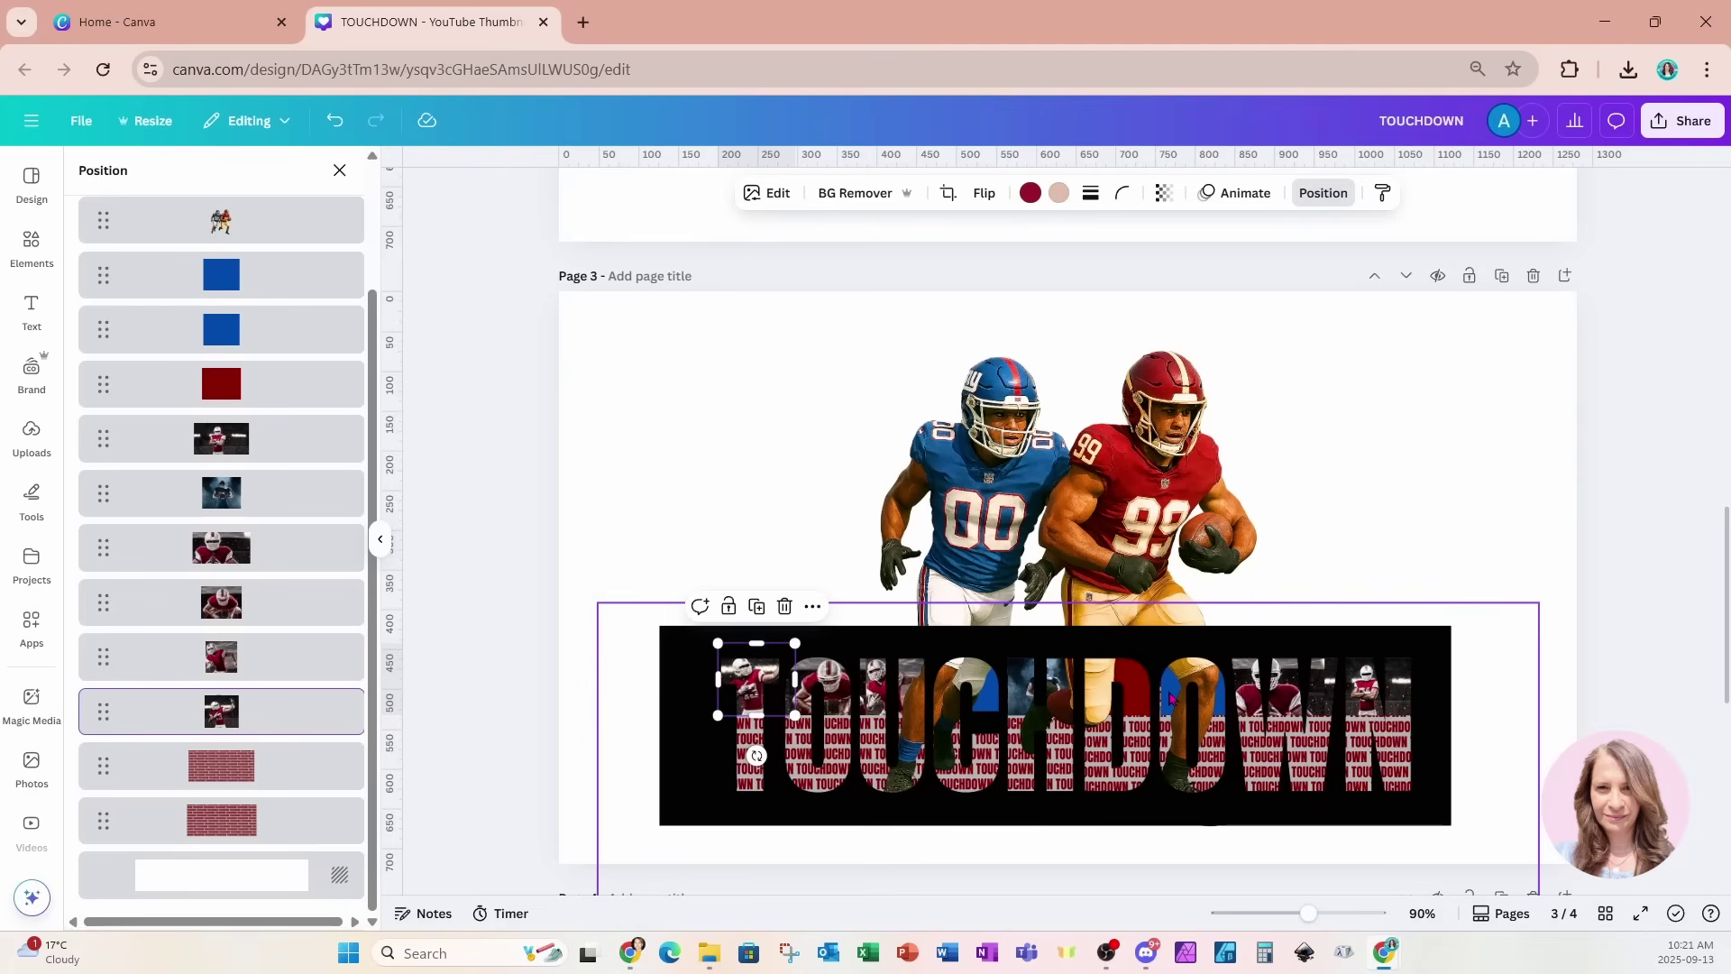
left_click(233, 330)
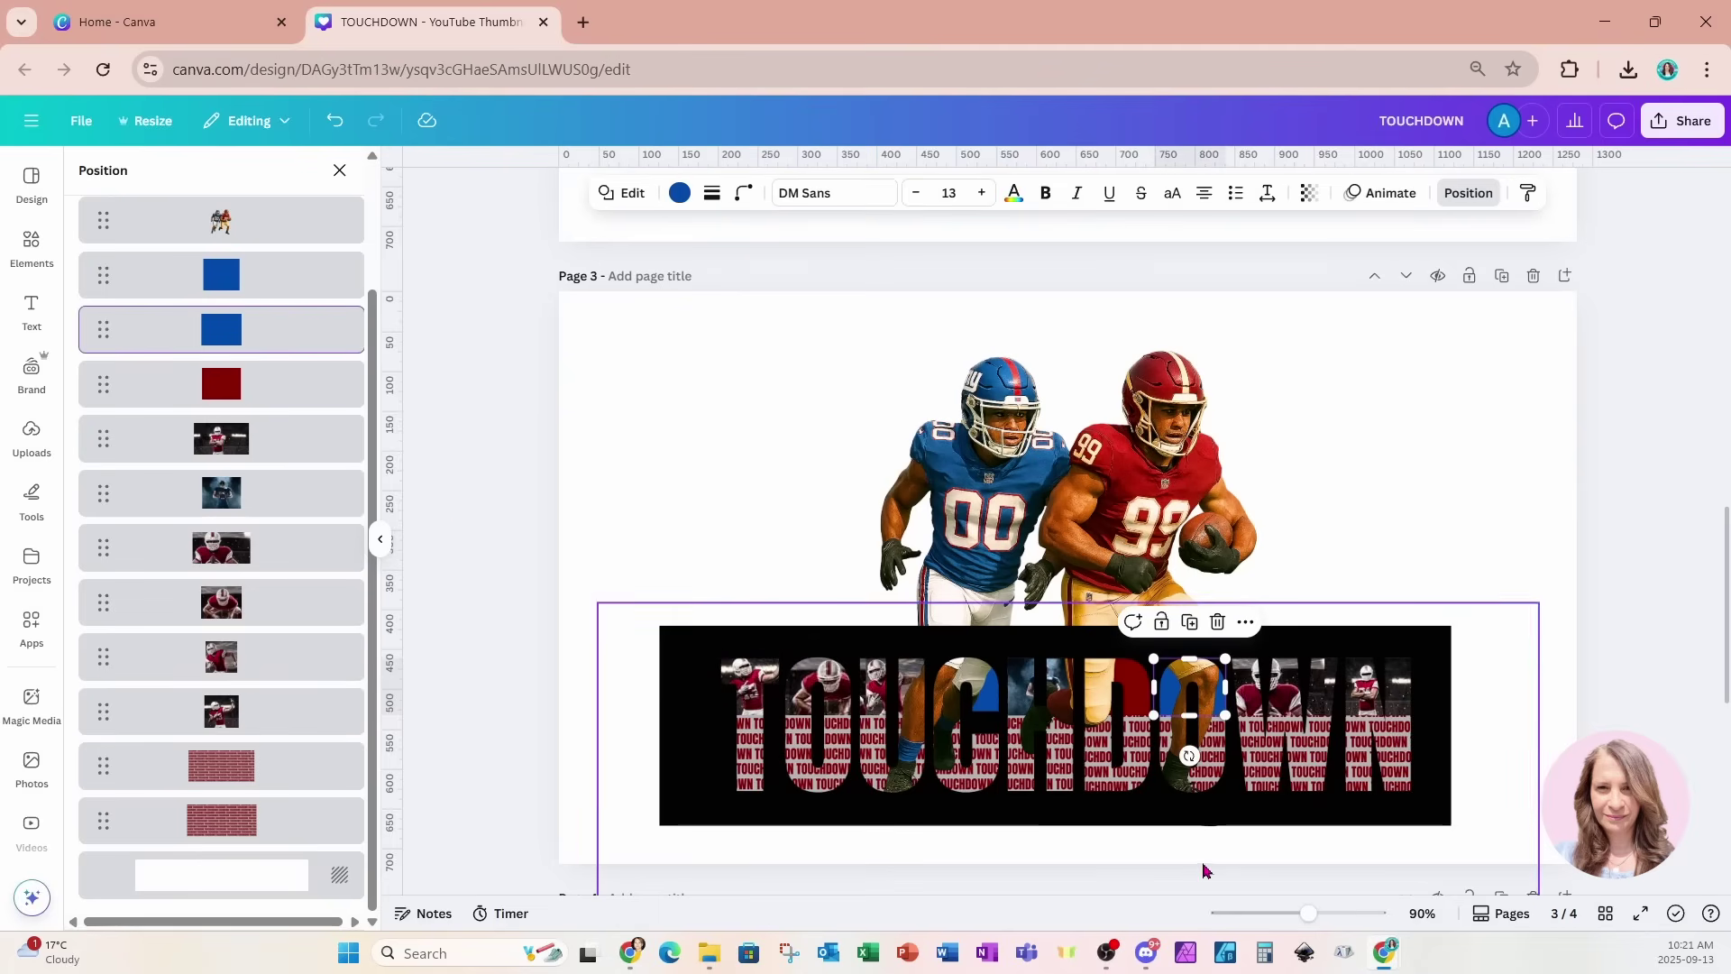
left_click(221, 547)
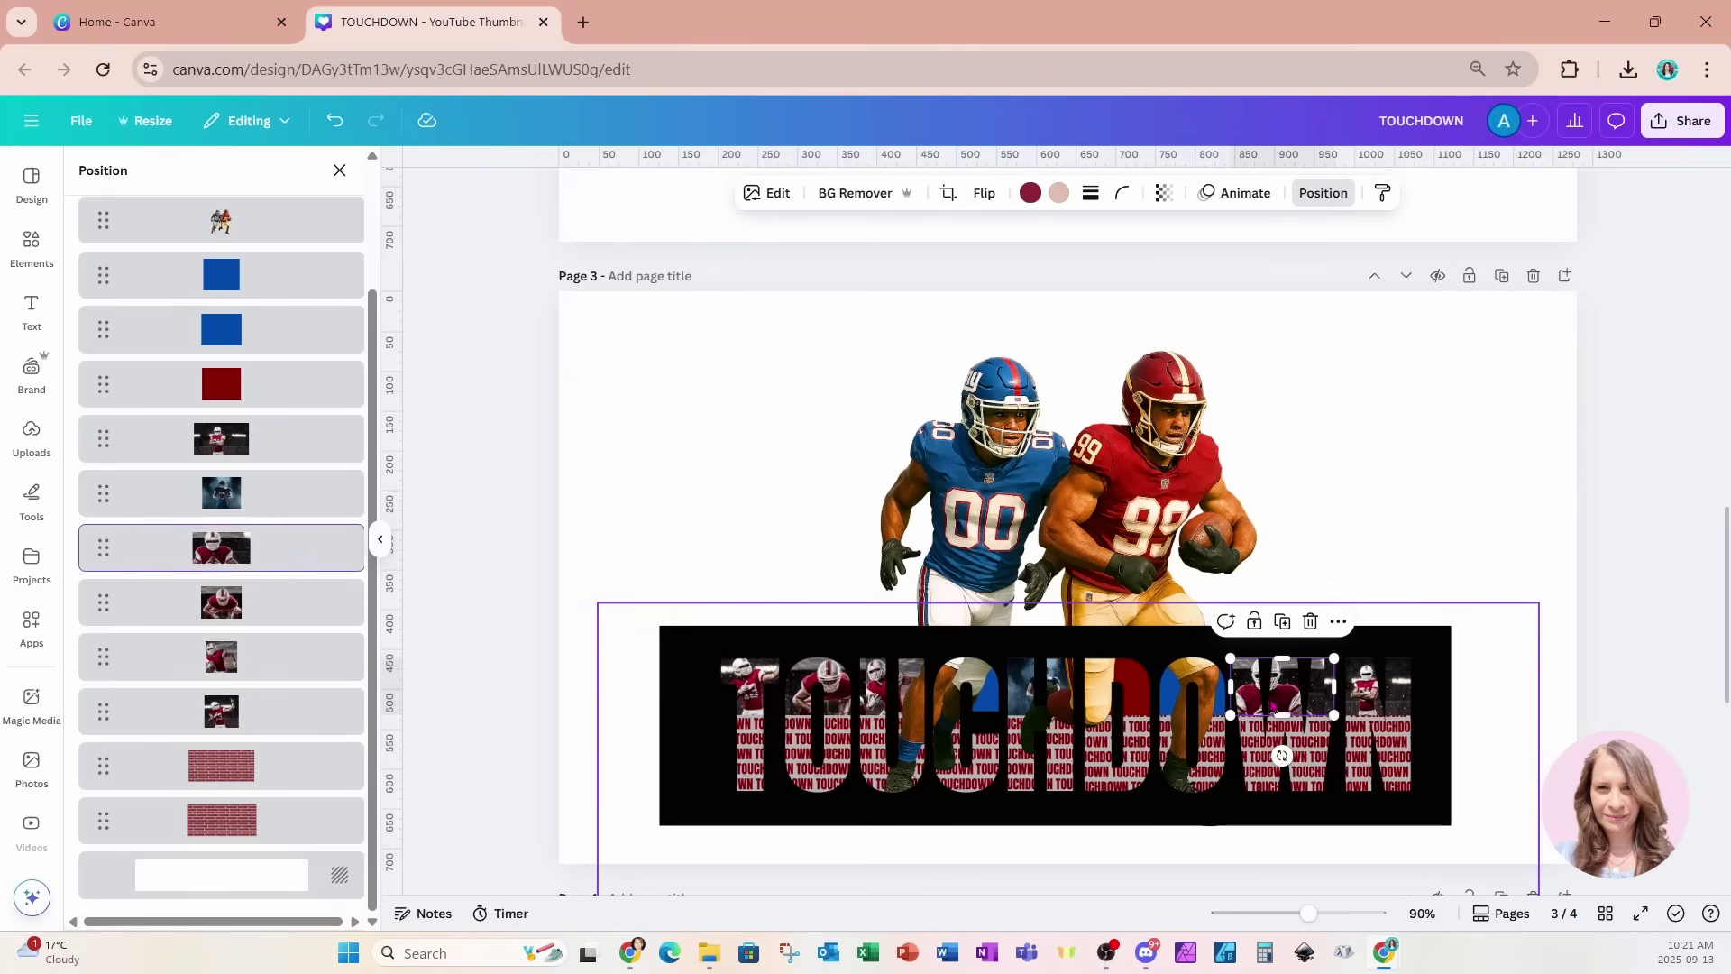
scroll(221, 541, "up", 5)
left_click(984, 193)
left_click(985, 231)
key("ctrl+z")
left_click(162, 602)
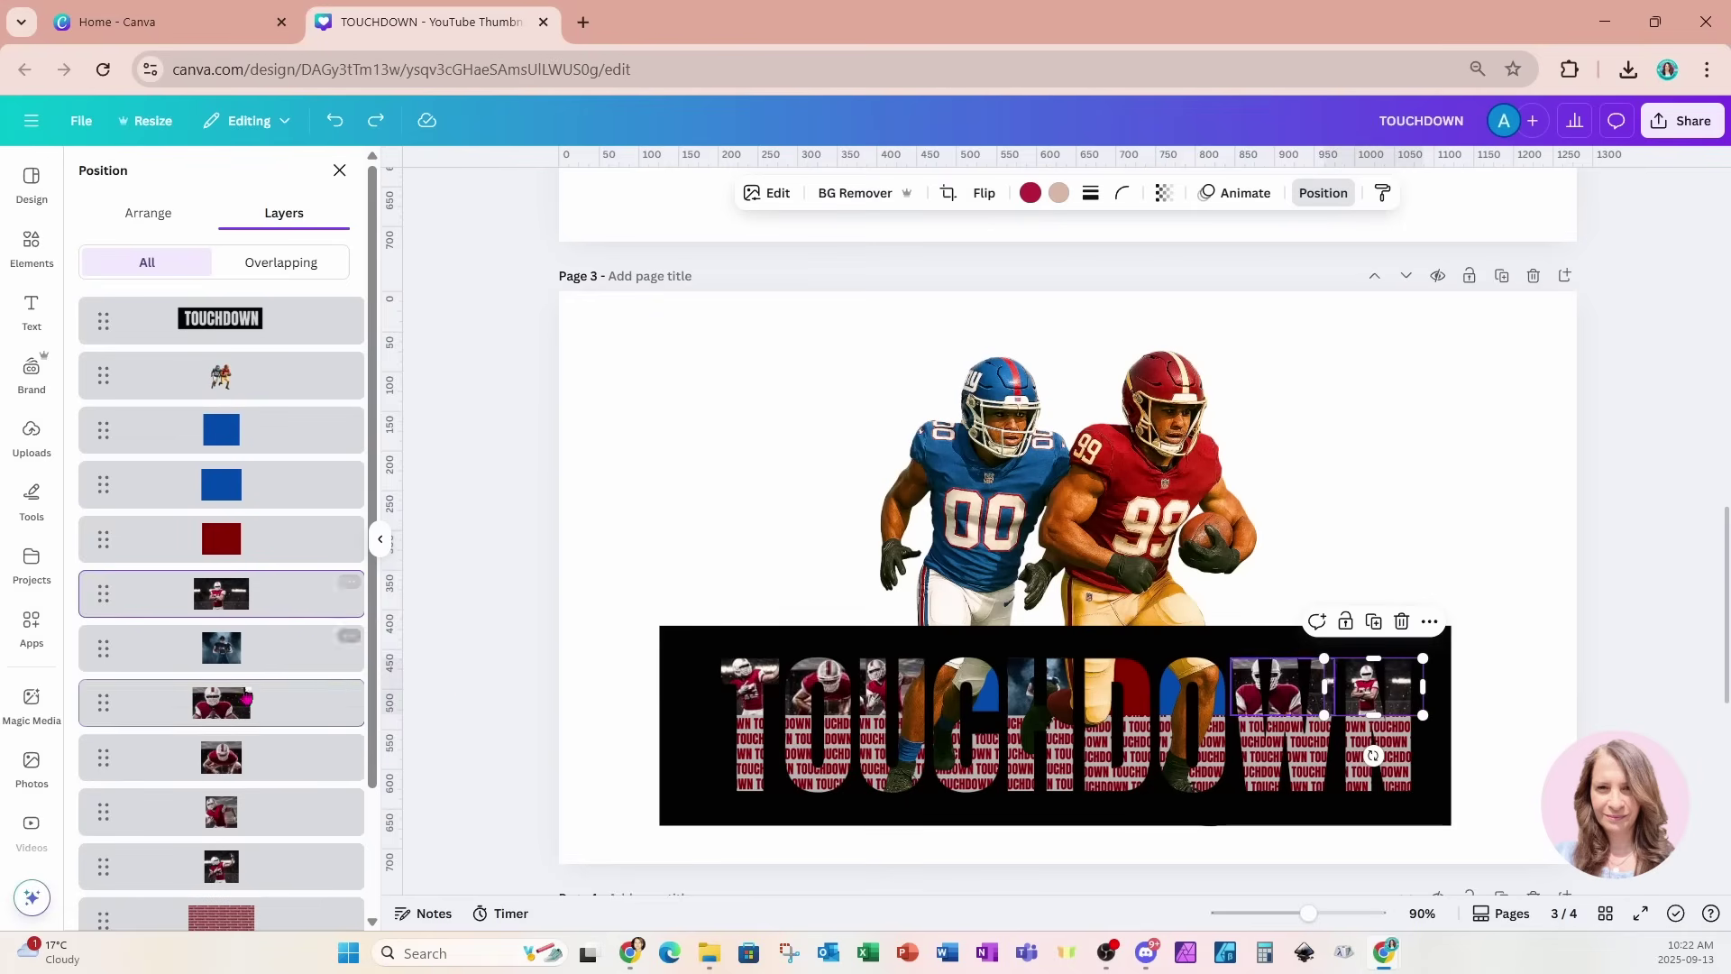
Flip the photo behind the W horizontally and shift it slightly toward the second O.
left_click(307, 702)
left_click(984, 192)
left_click(997, 240)
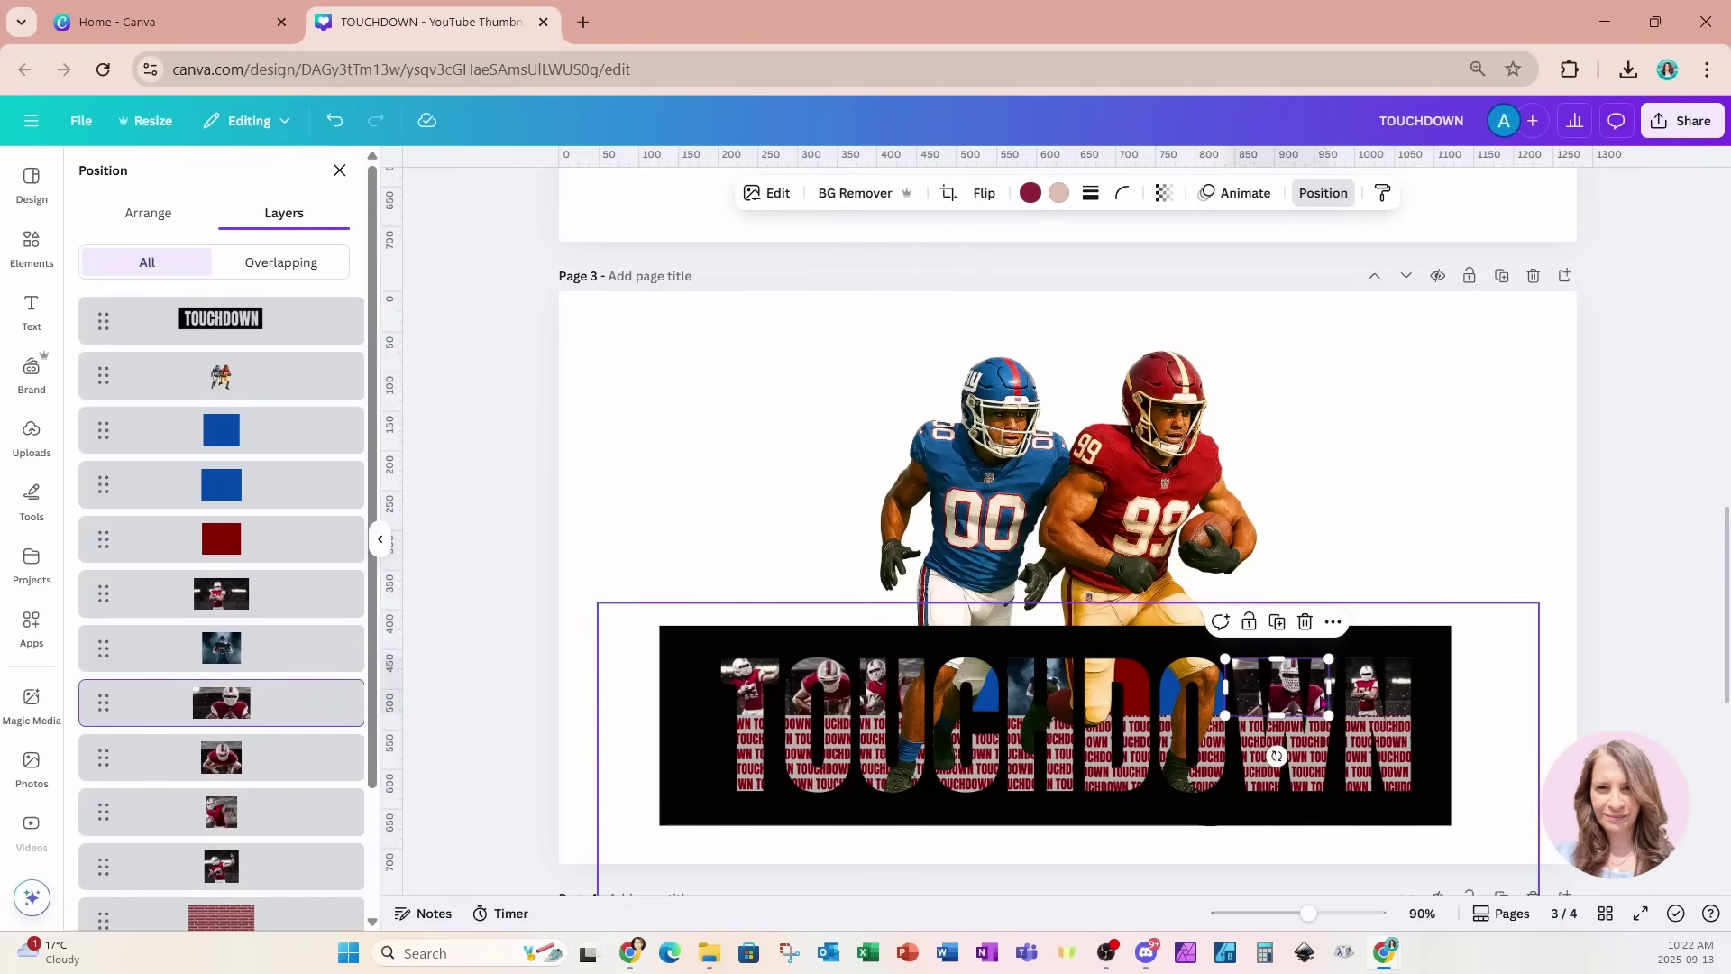
left_click(1491, 513)
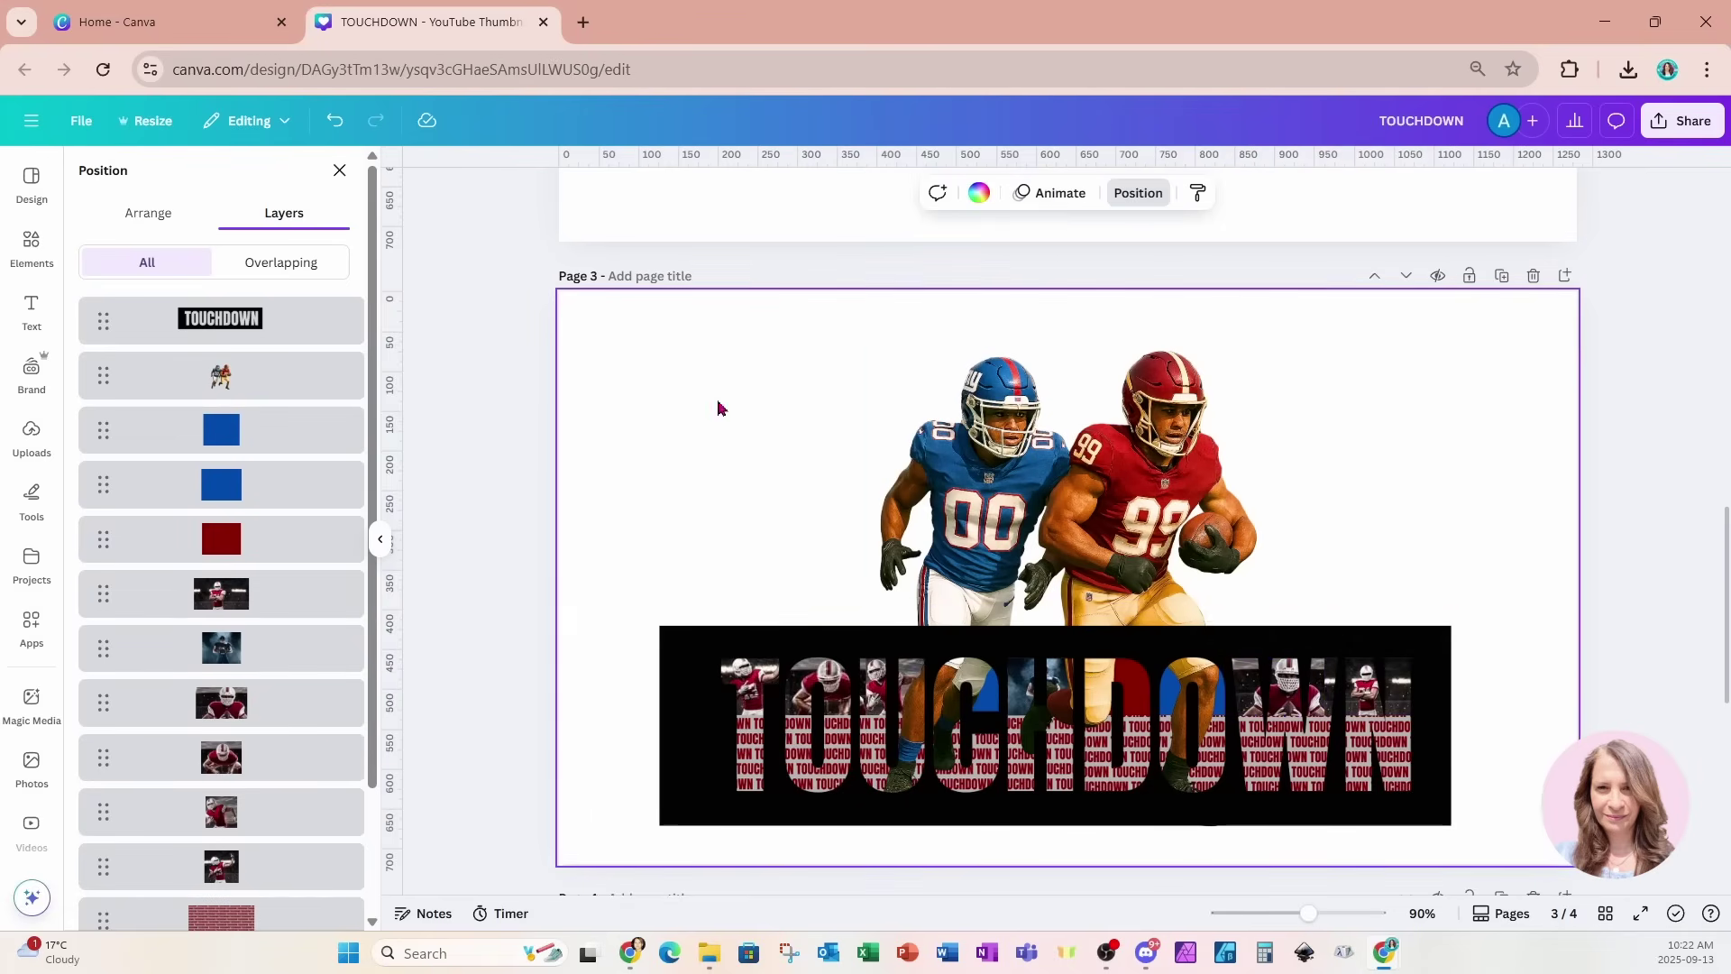
Narrow the photo behind the W to fit the letter, and fine-tune the placement of the W and N photos.
left_click(259, 541)
left_click(1267, 661)
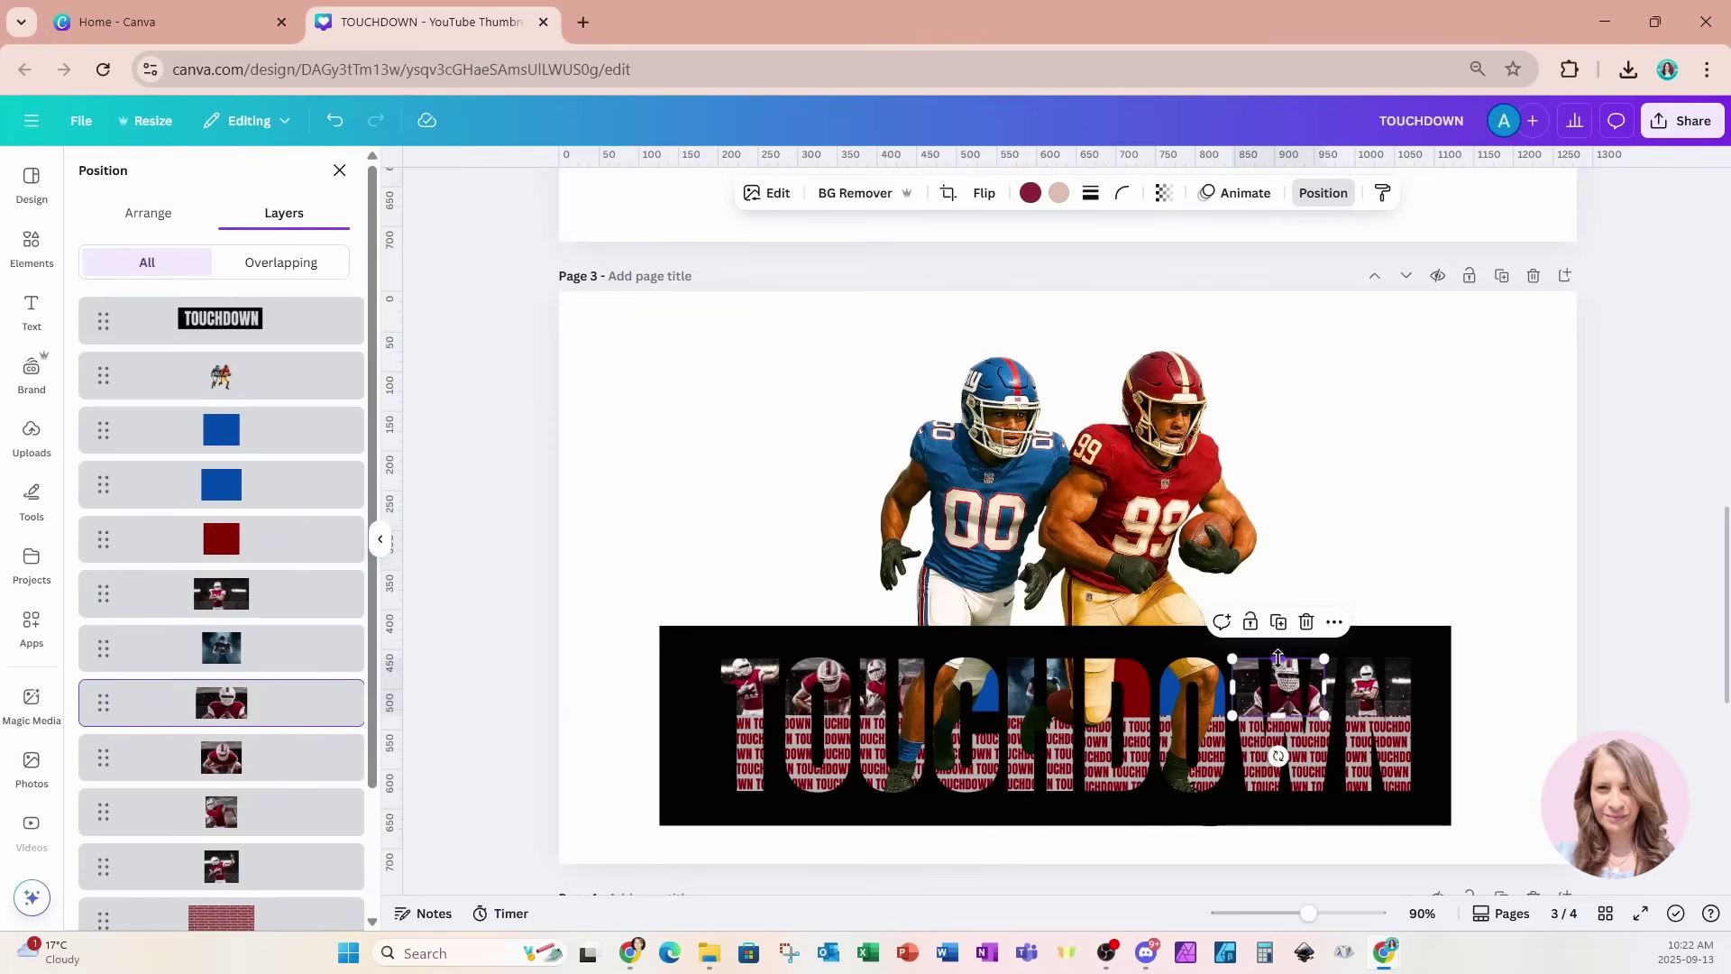
left_click(252, 487)
left_click(265, 713)
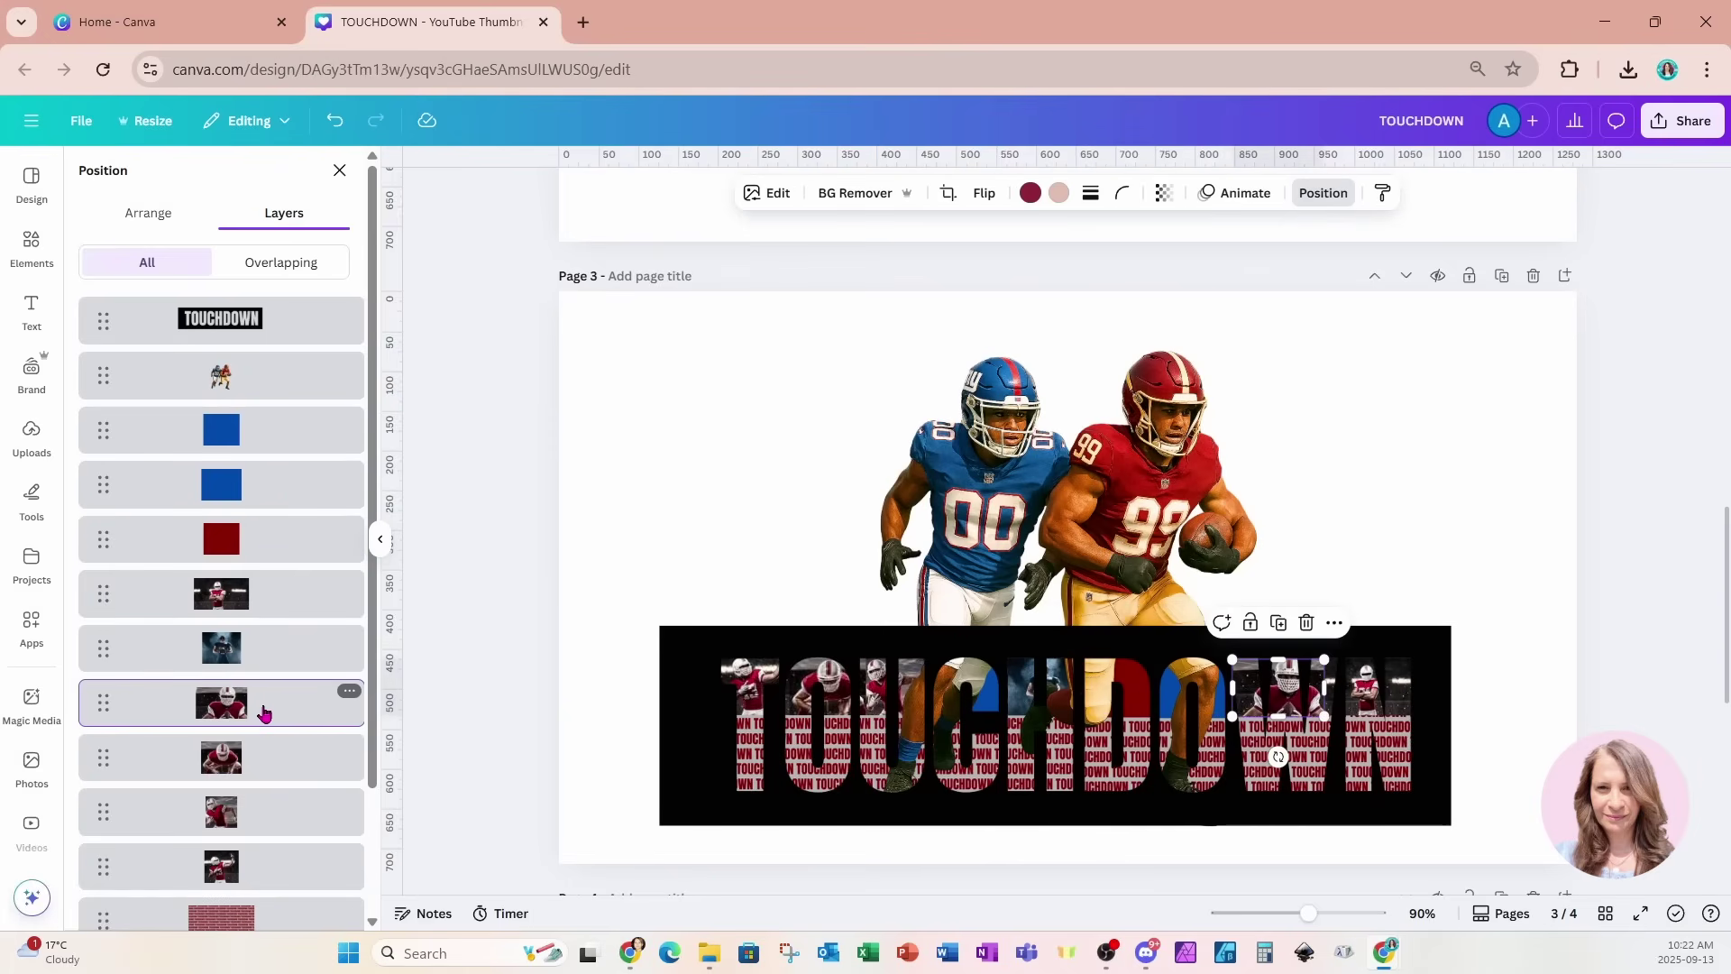
left_click(267, 609)
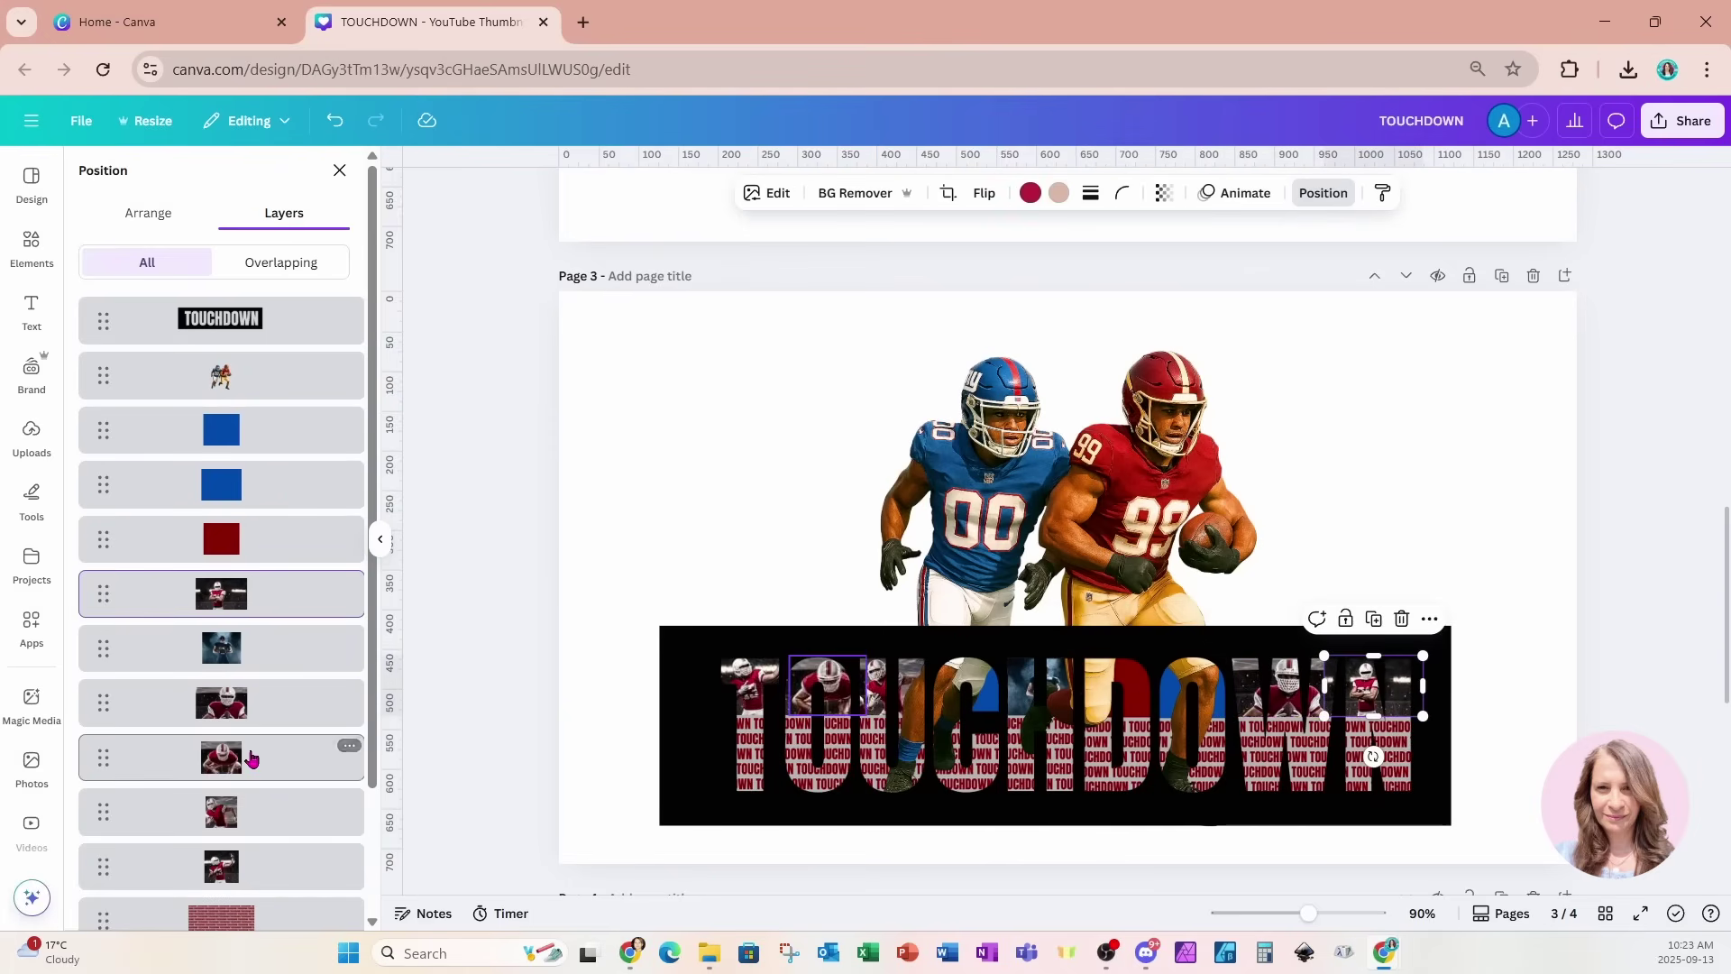
Widen the dark blue player's photo behind the H and shift it slightly toward the D.
left_click_drag(1306, 914, 1311, 913)
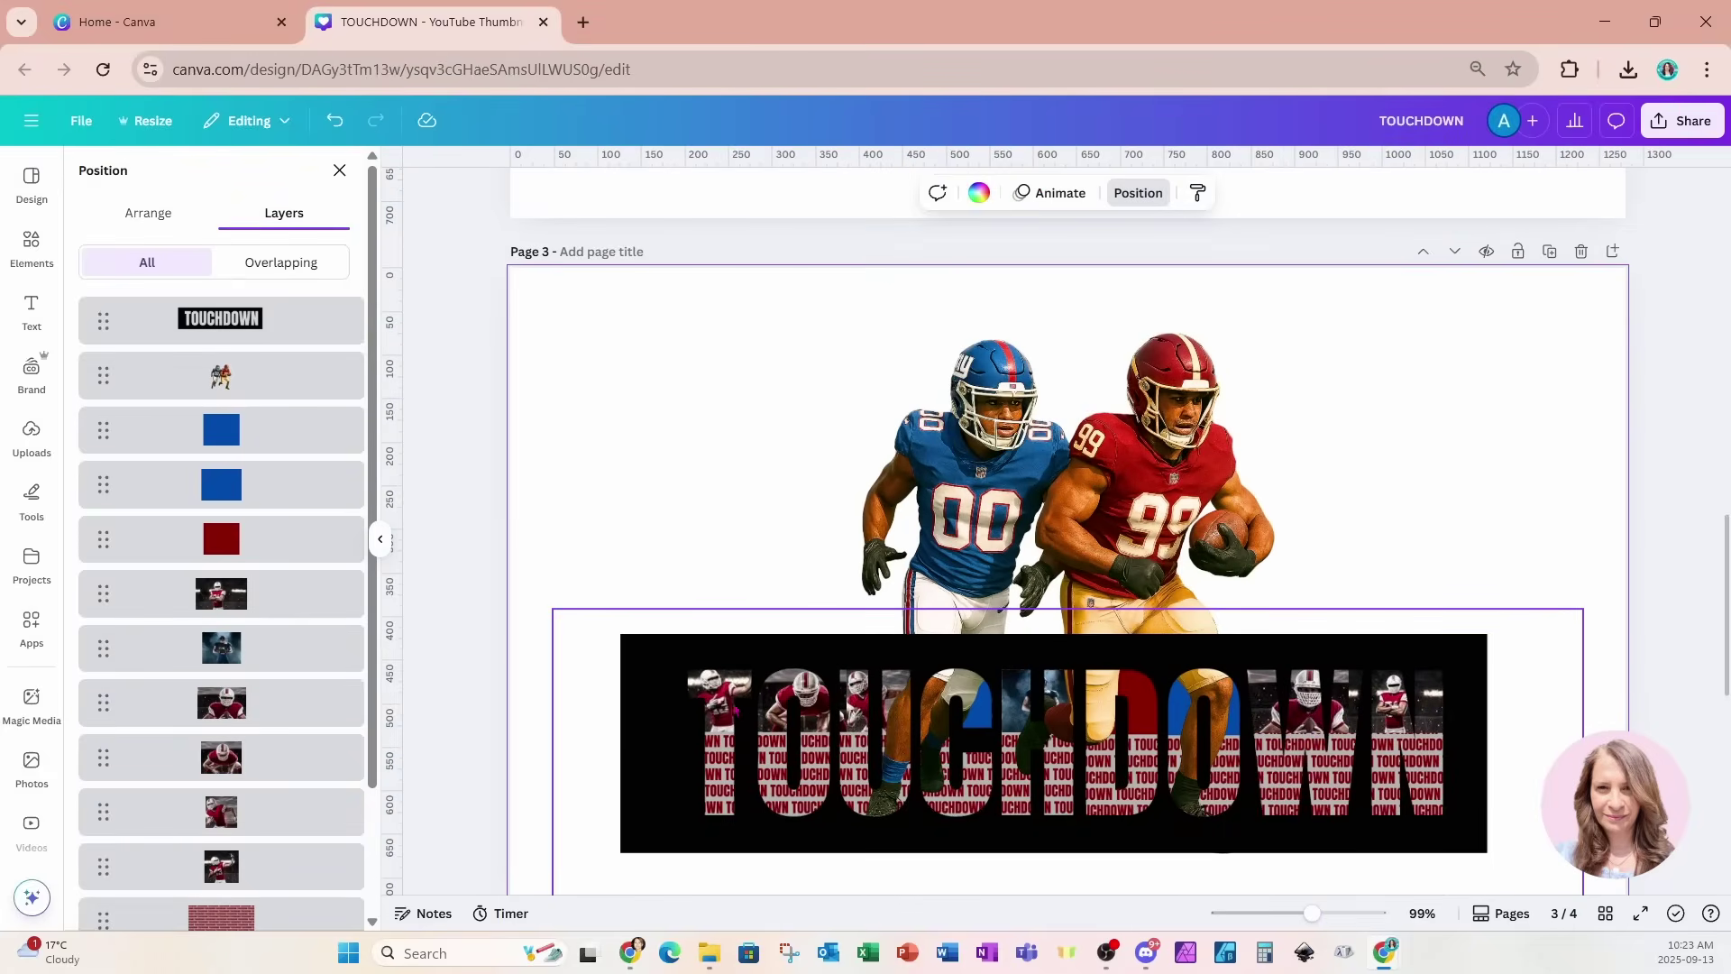
left_click(1002, 700)
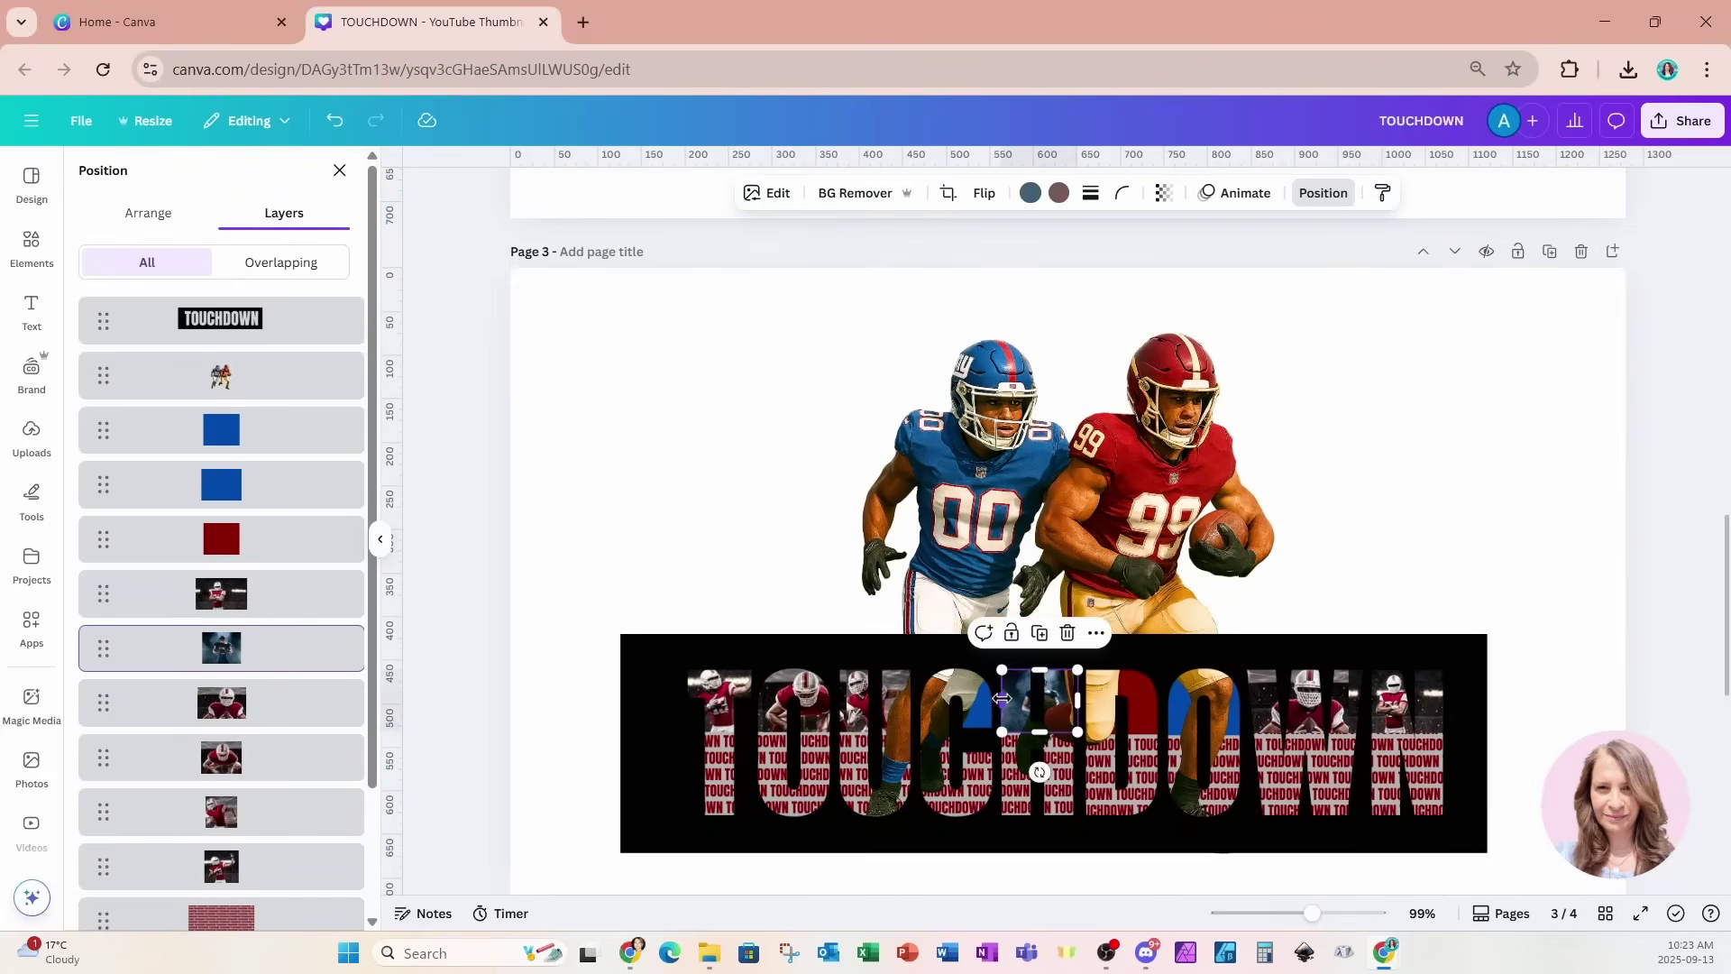
left_click_drag(1001, 699, 1017, 699)
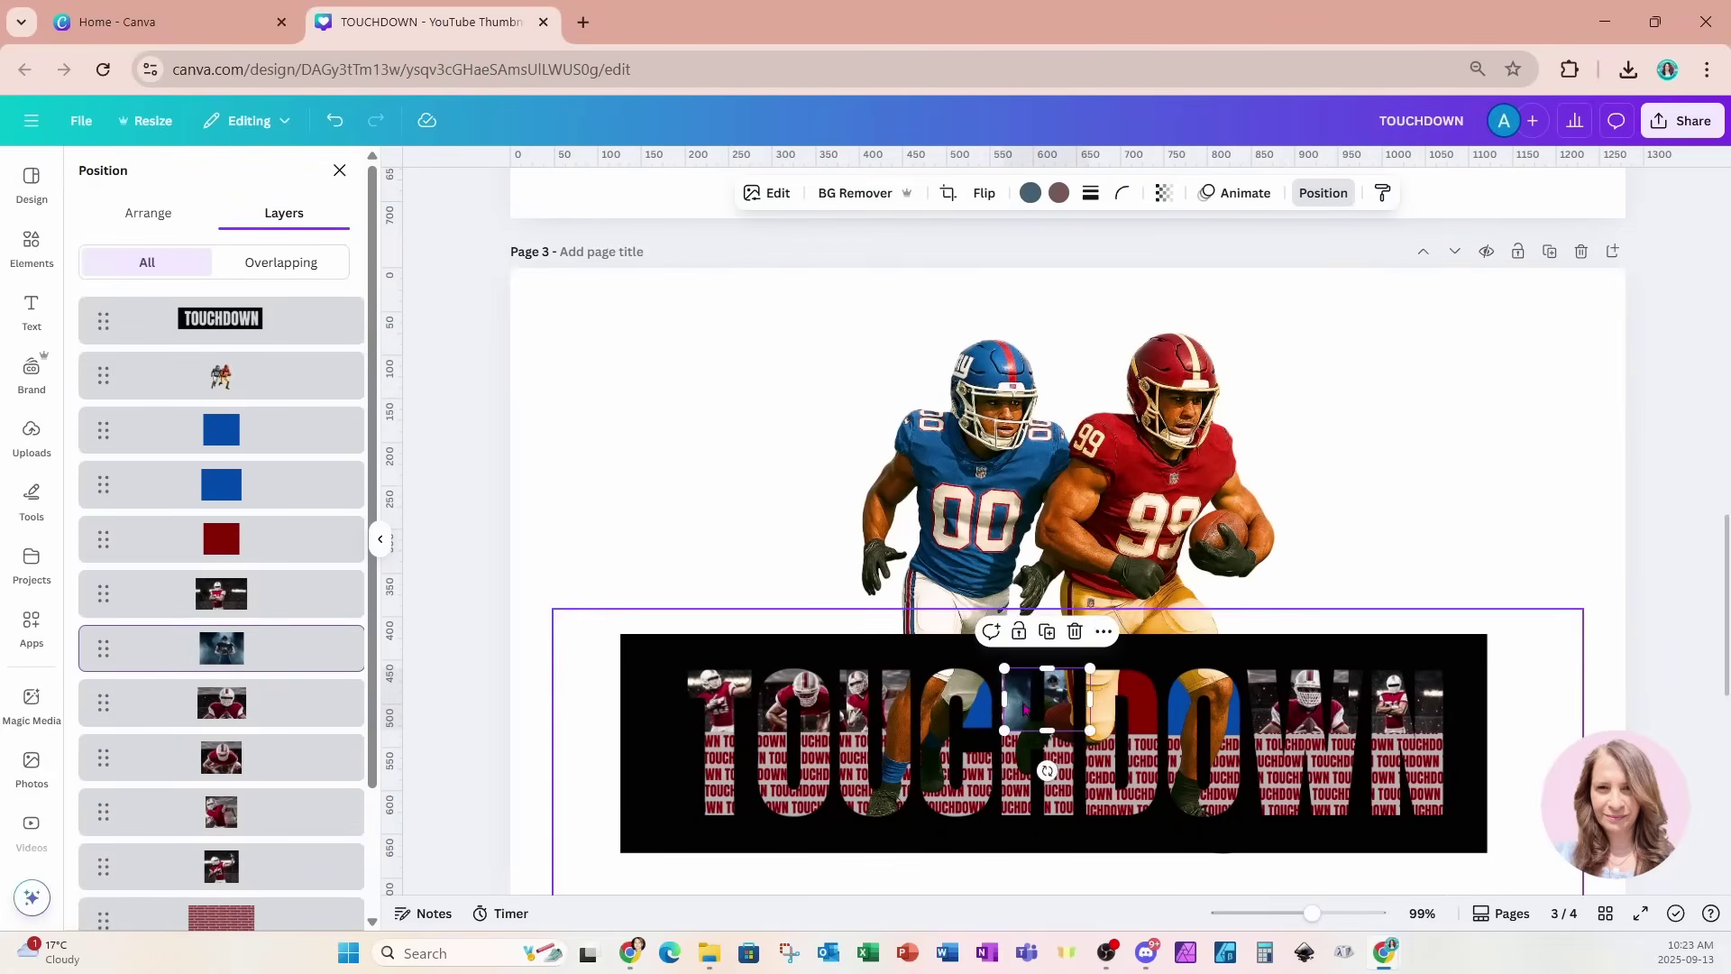
left_click(1280, 541)
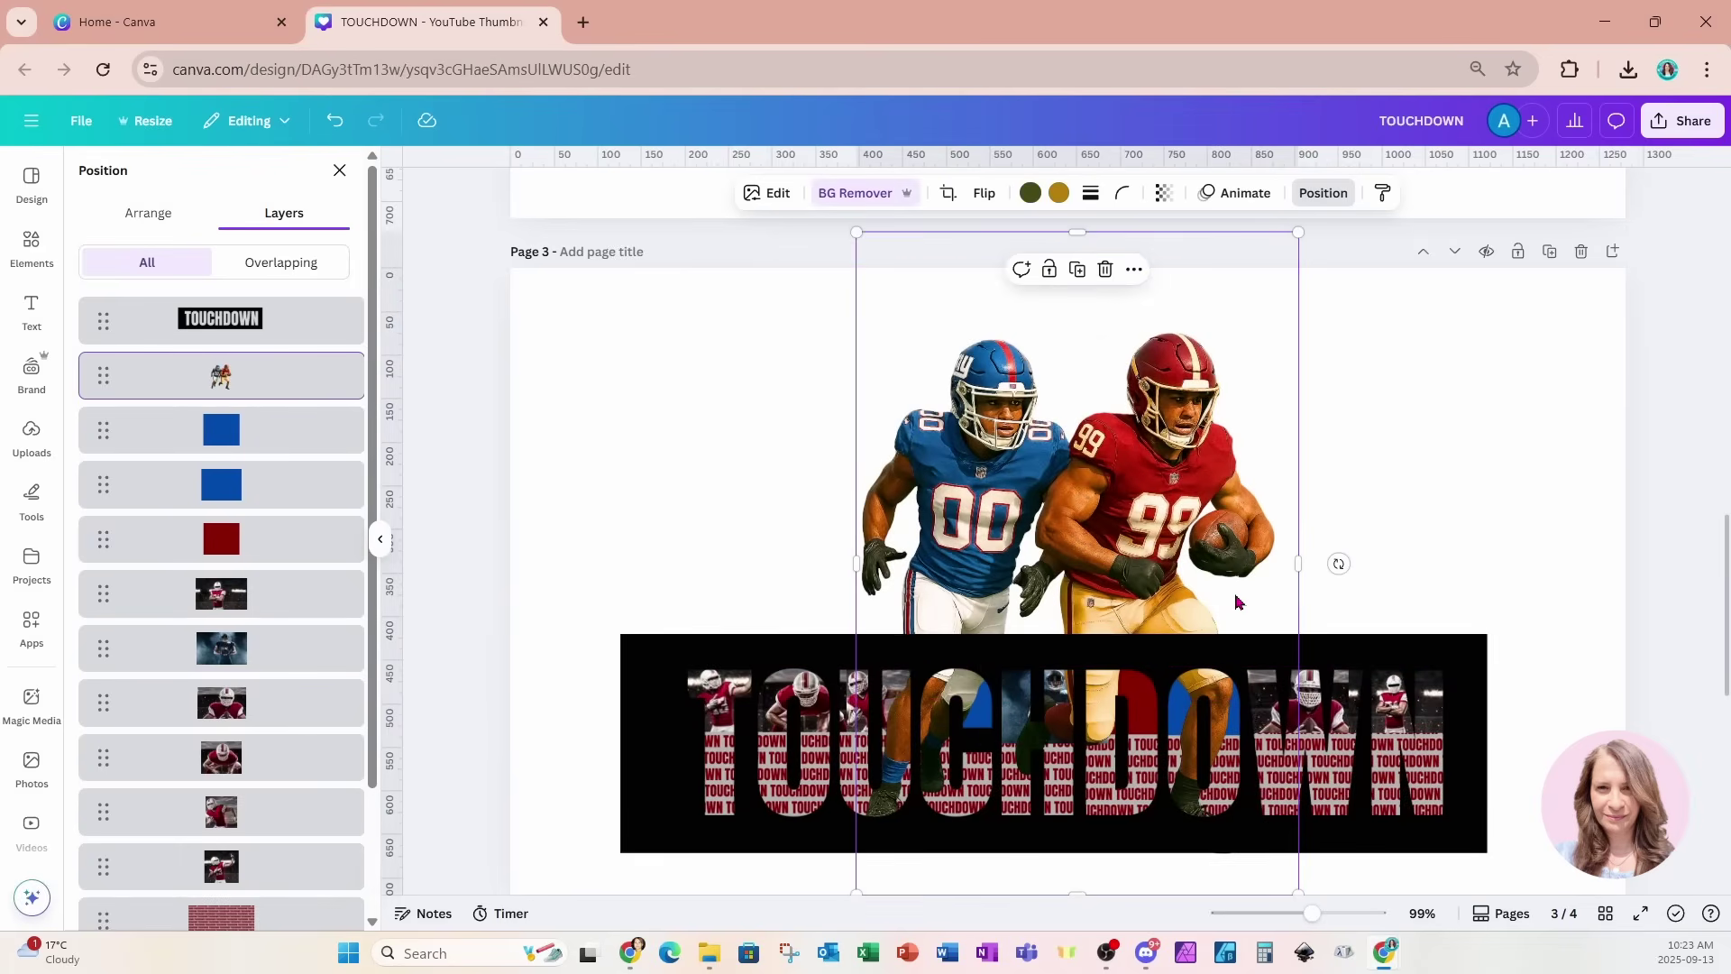
left_click(1418, 456)
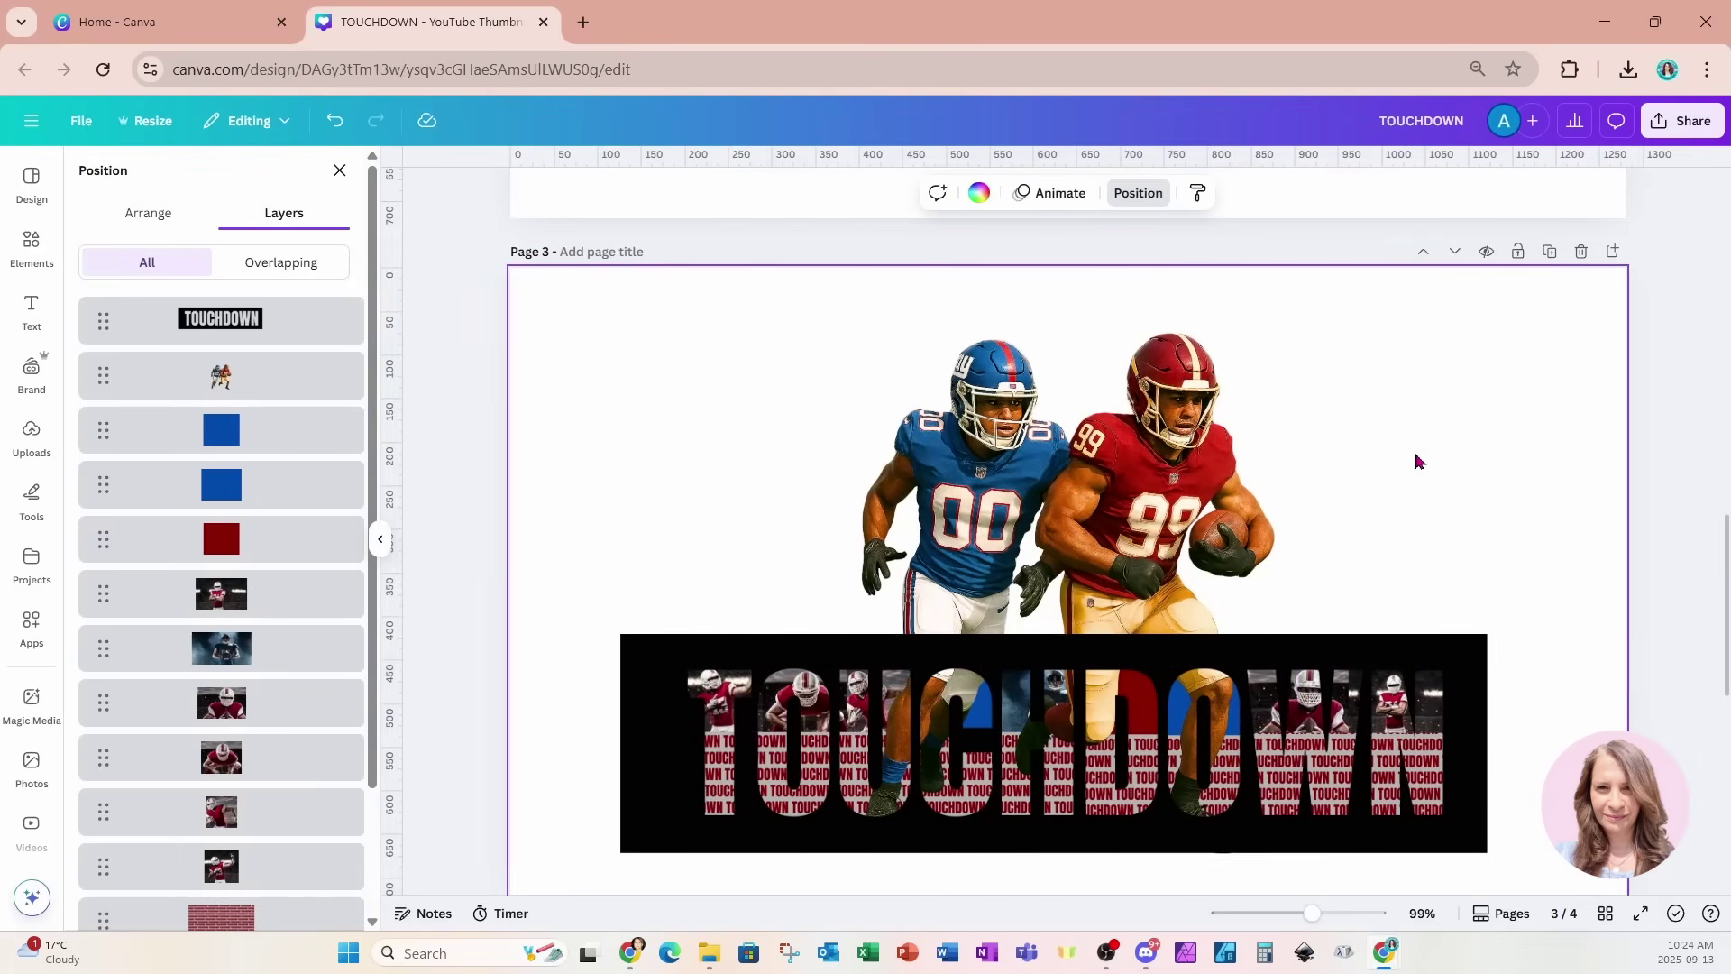
Apply a custom Duotone effect to the TOUCHDOWN banner with its shadows colour set to white.
scroll(1439, 449, "down", 3)
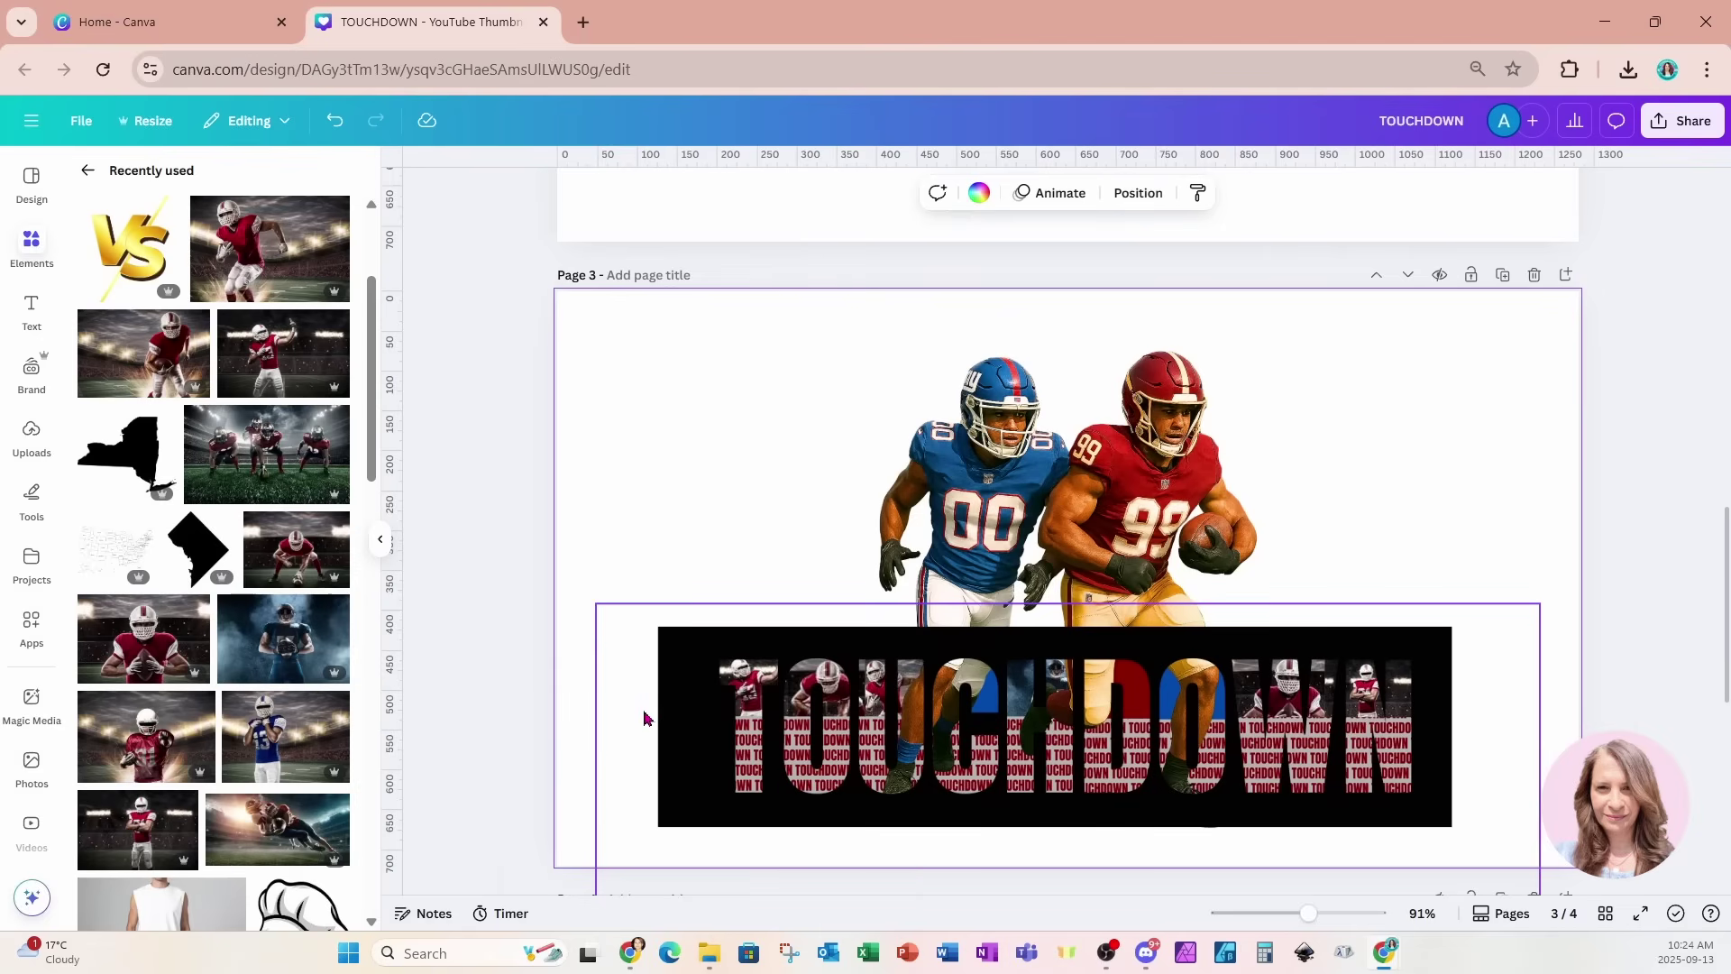
left_click(644, 718)
left_click(783, 200)
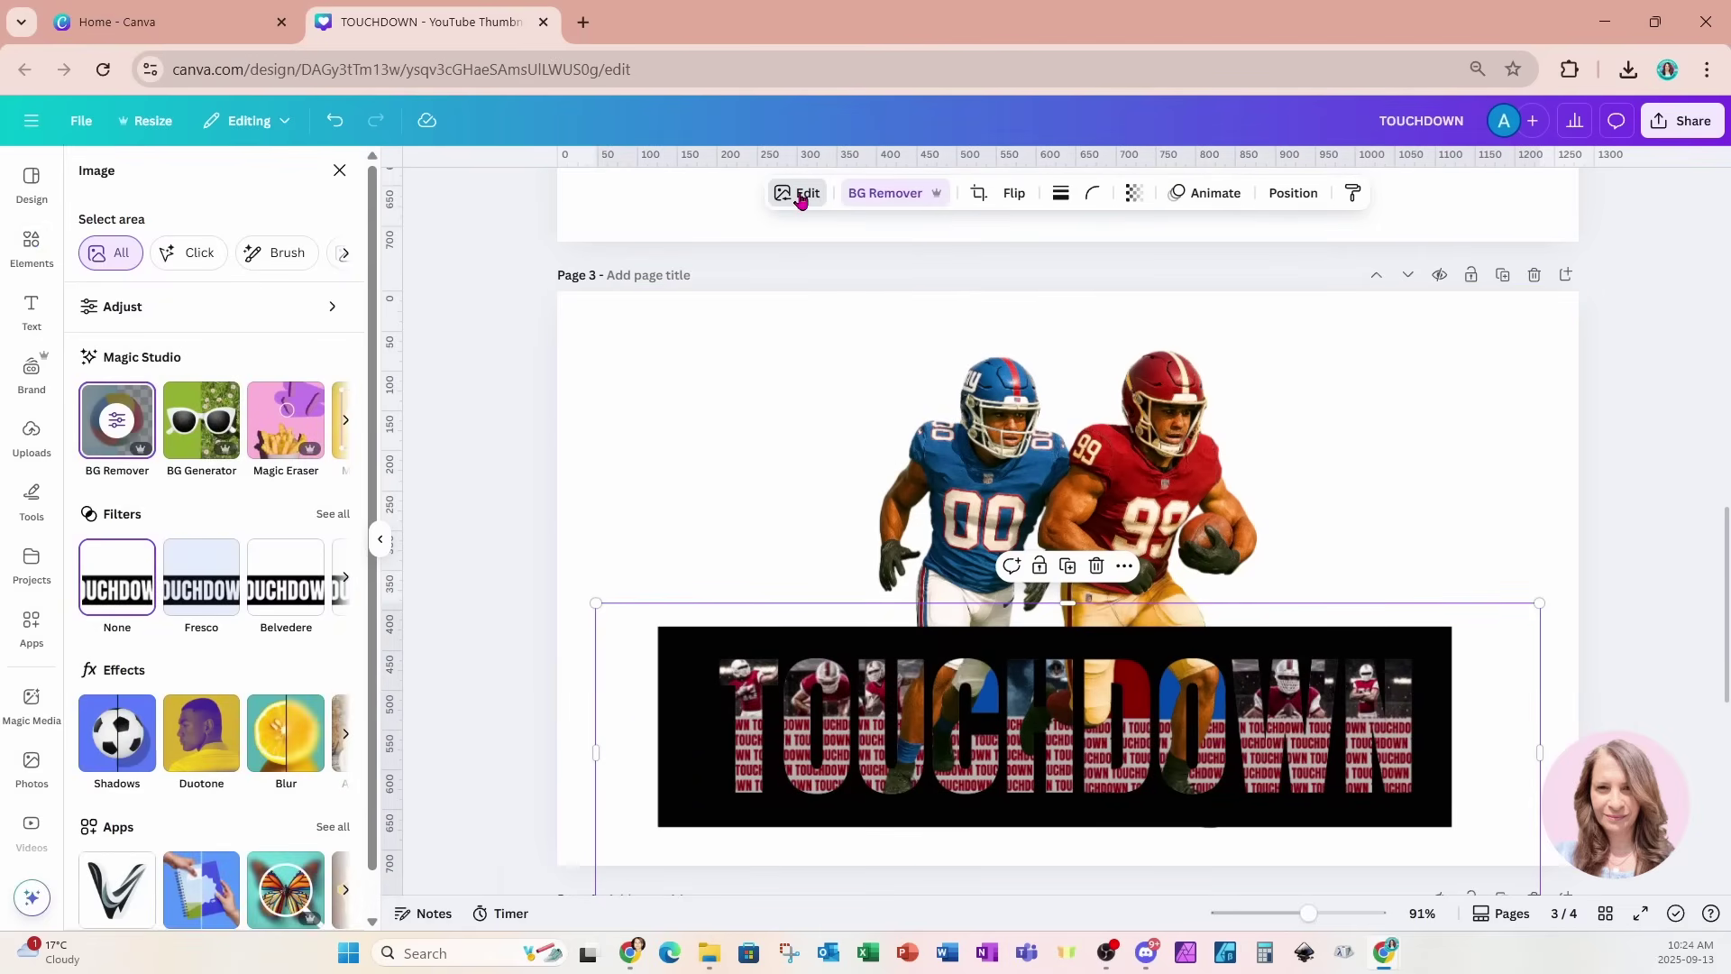
left_click(204, 762)
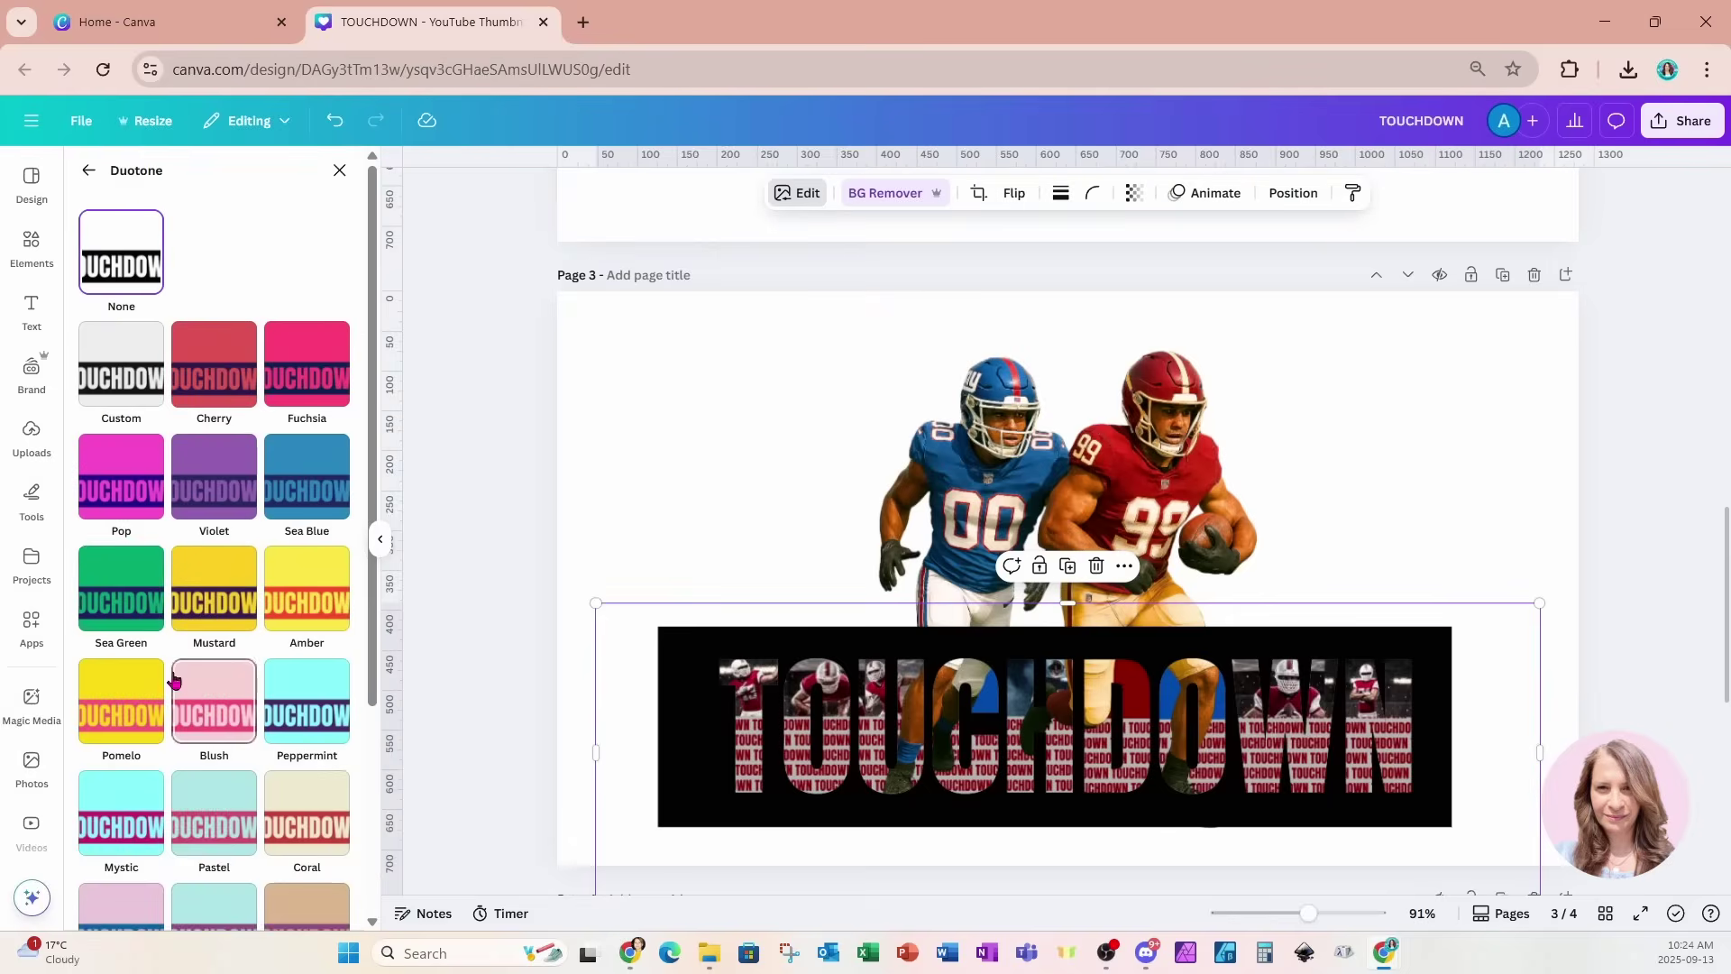
left_click(126, 403)
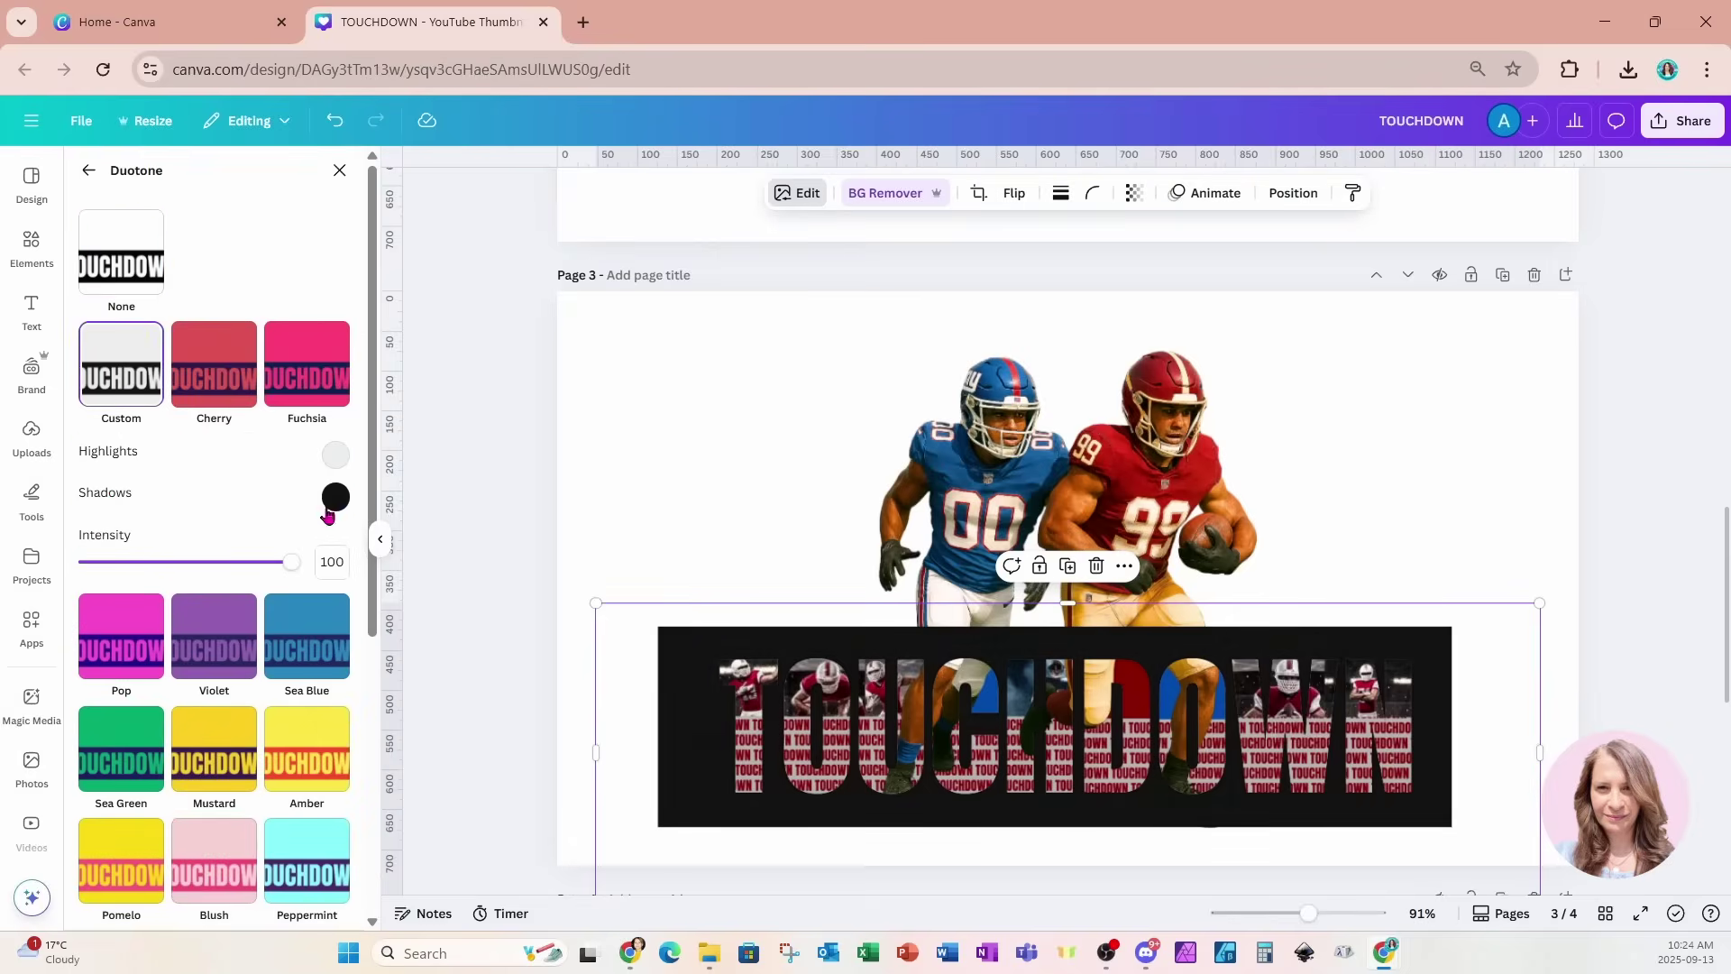
left_click(335, 498)
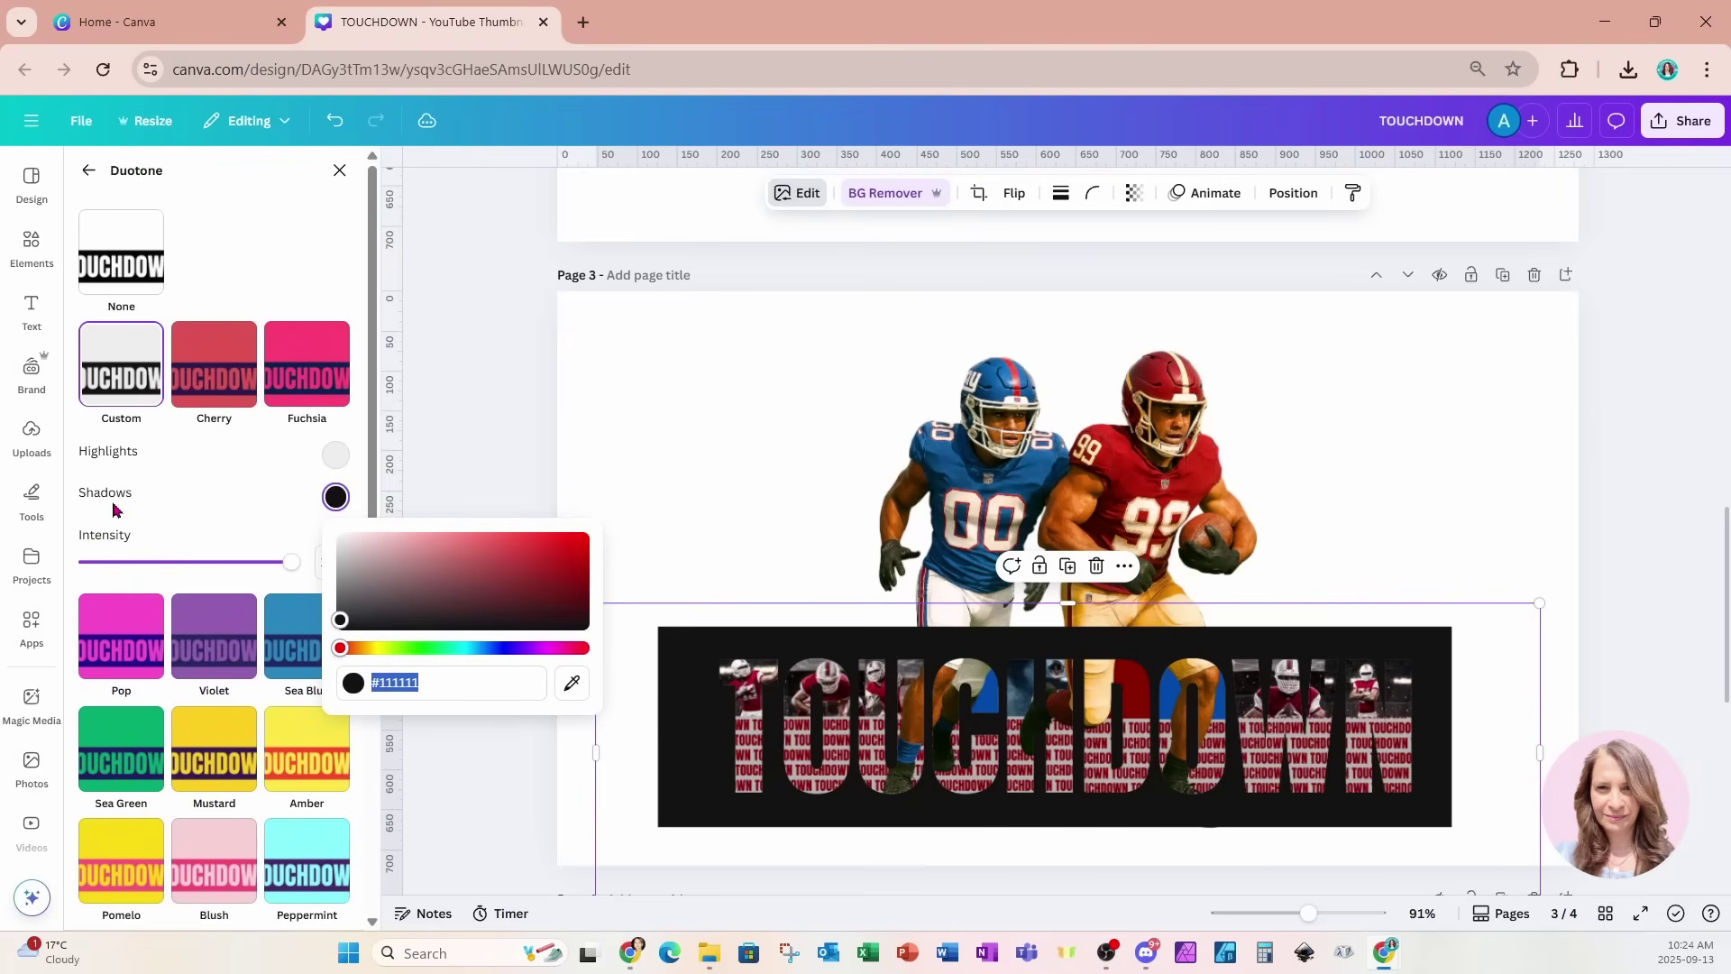
left_click_drag(340, 628, 316, 532)
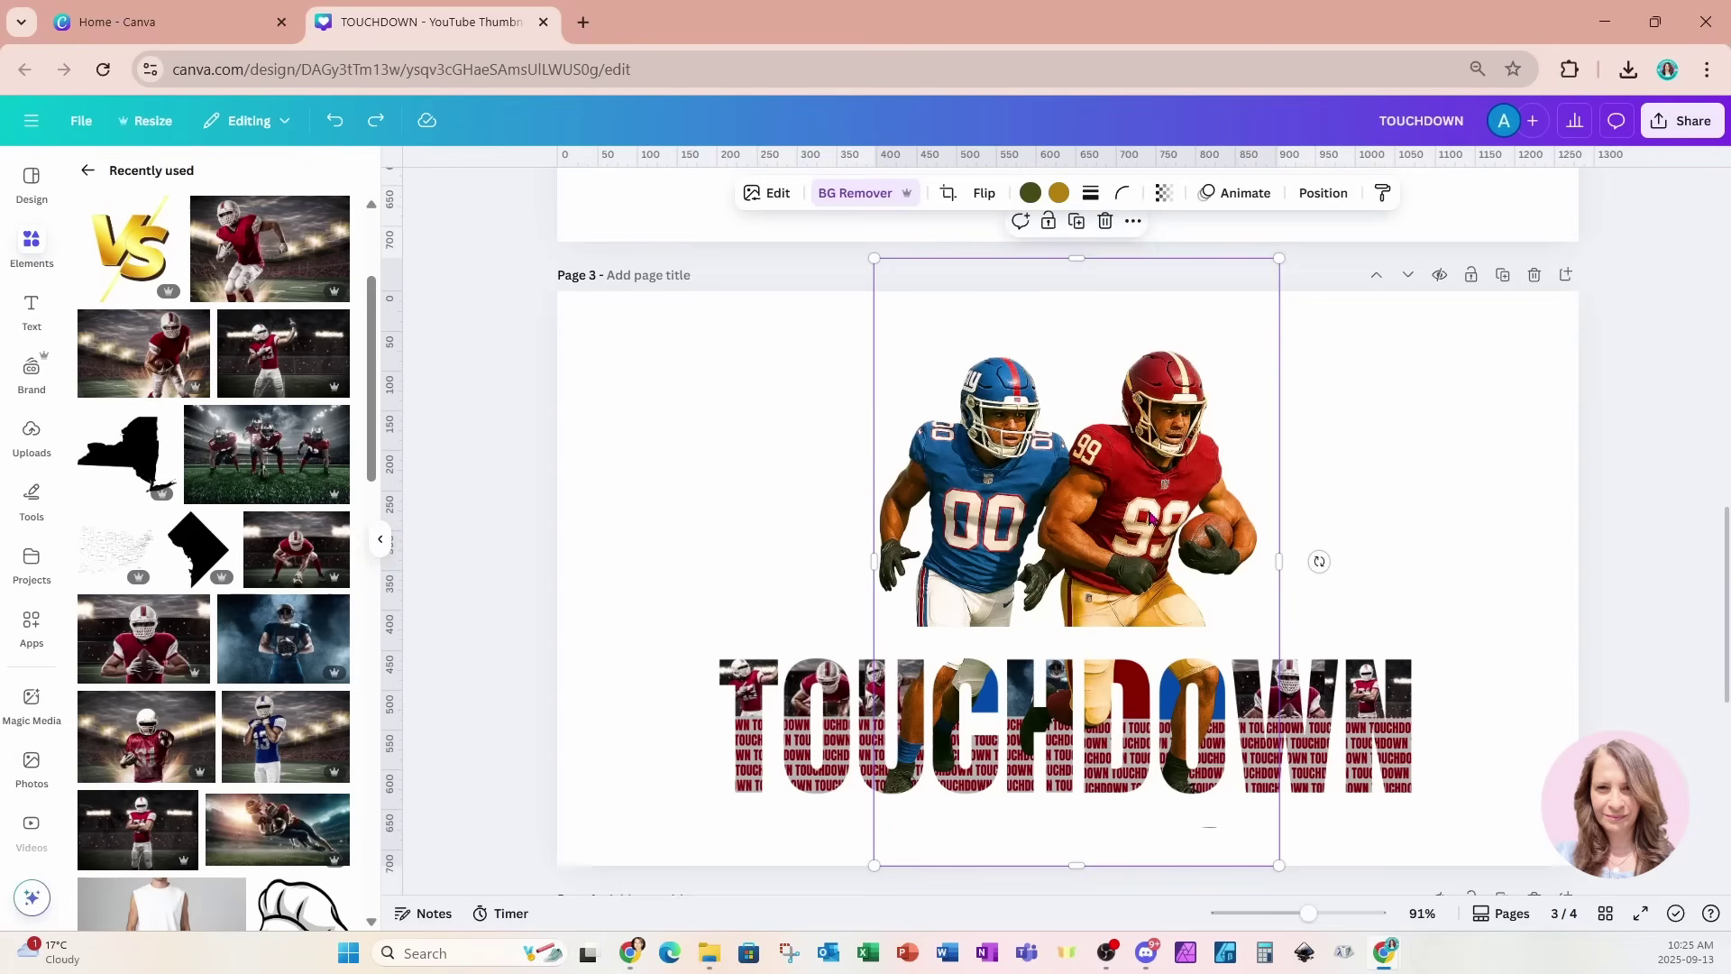
Try cropping the players' cut-out down to the lettering's upper edge, and undo the crop.
left_click_drag(1079, 263, 1099, 642)
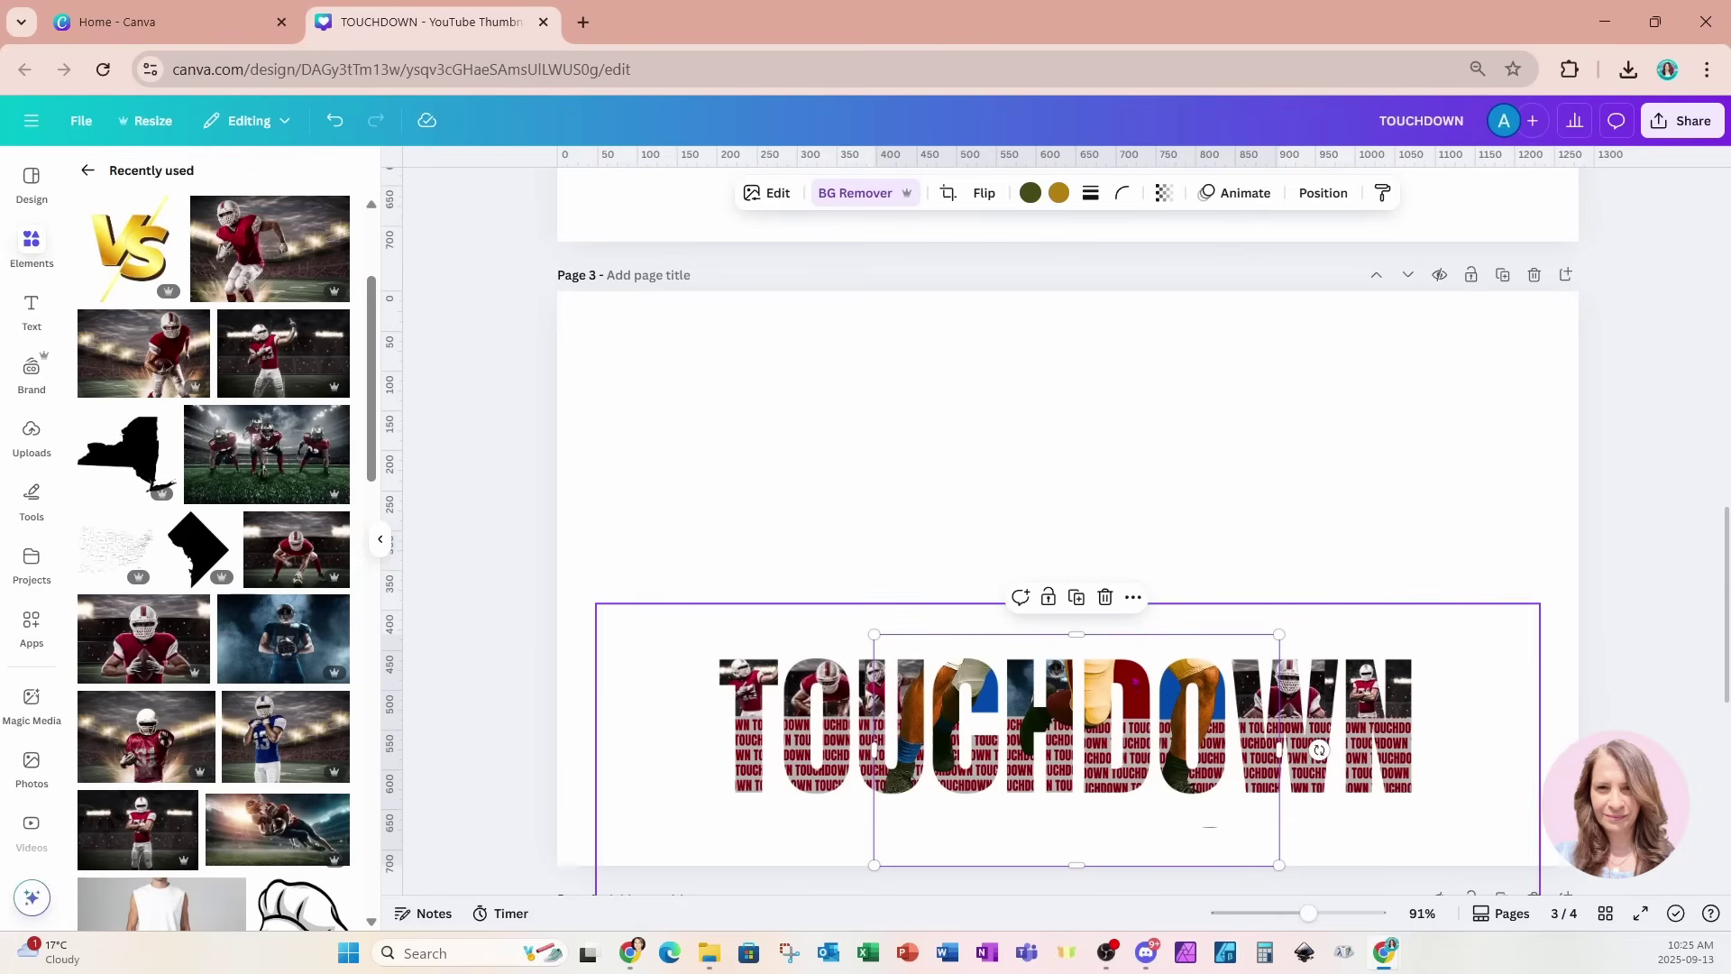
left_click(335, 131)
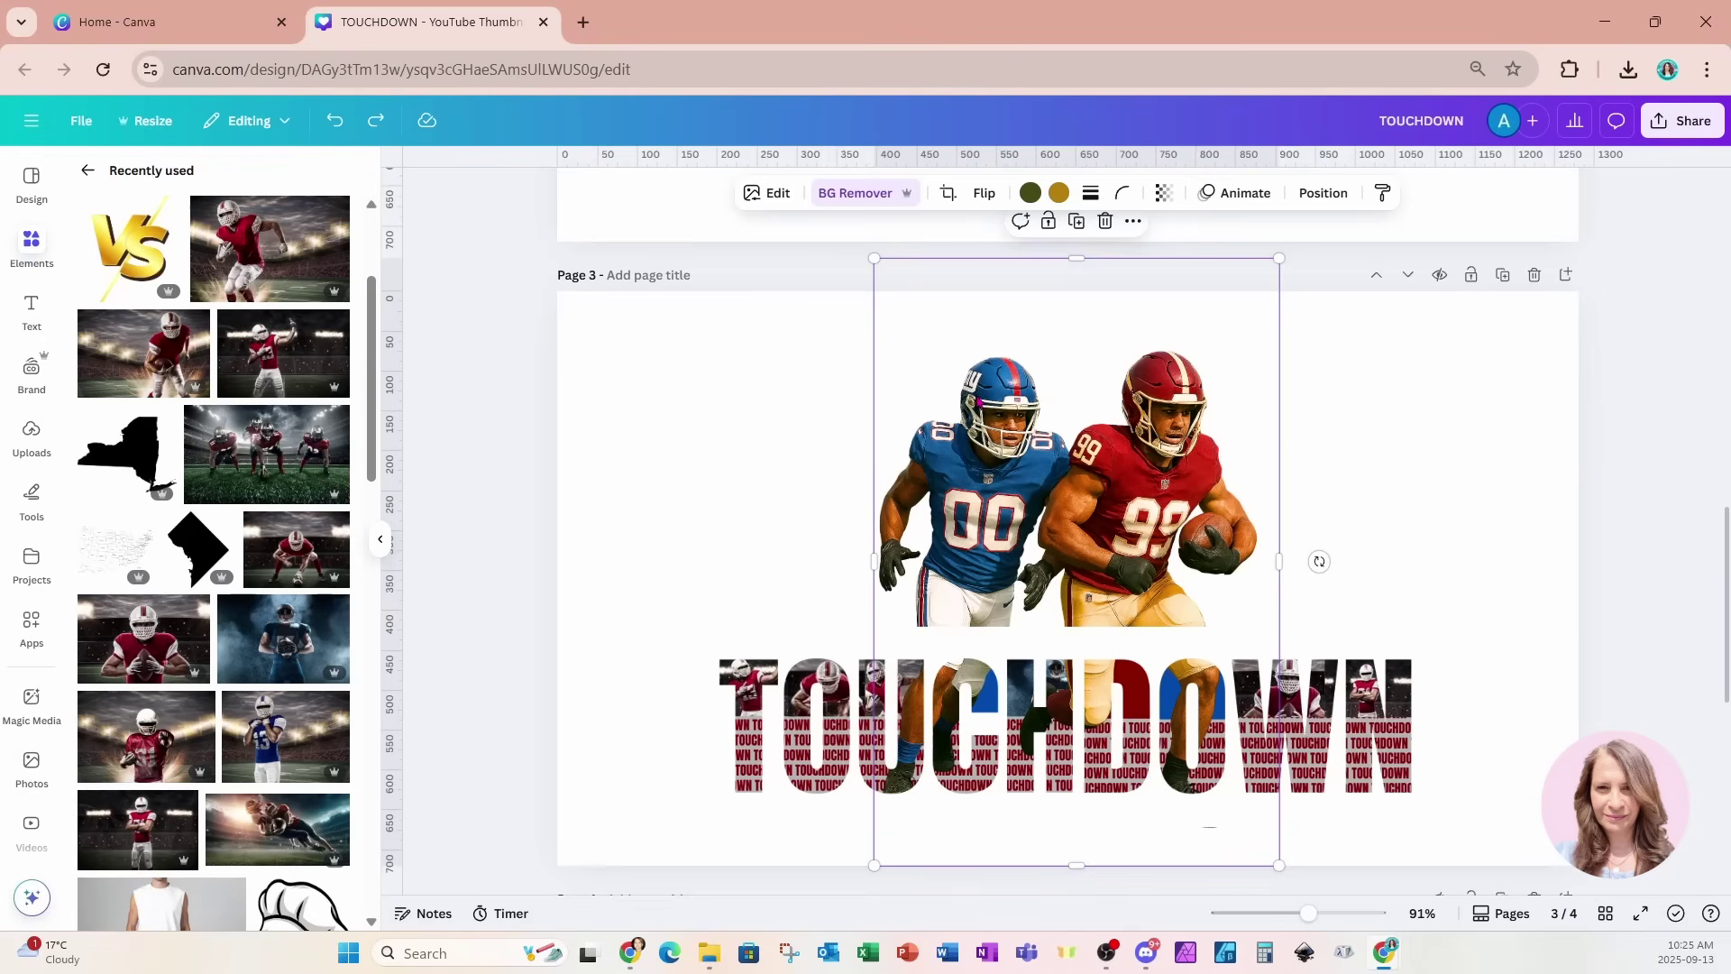
left_click(1524, 371)
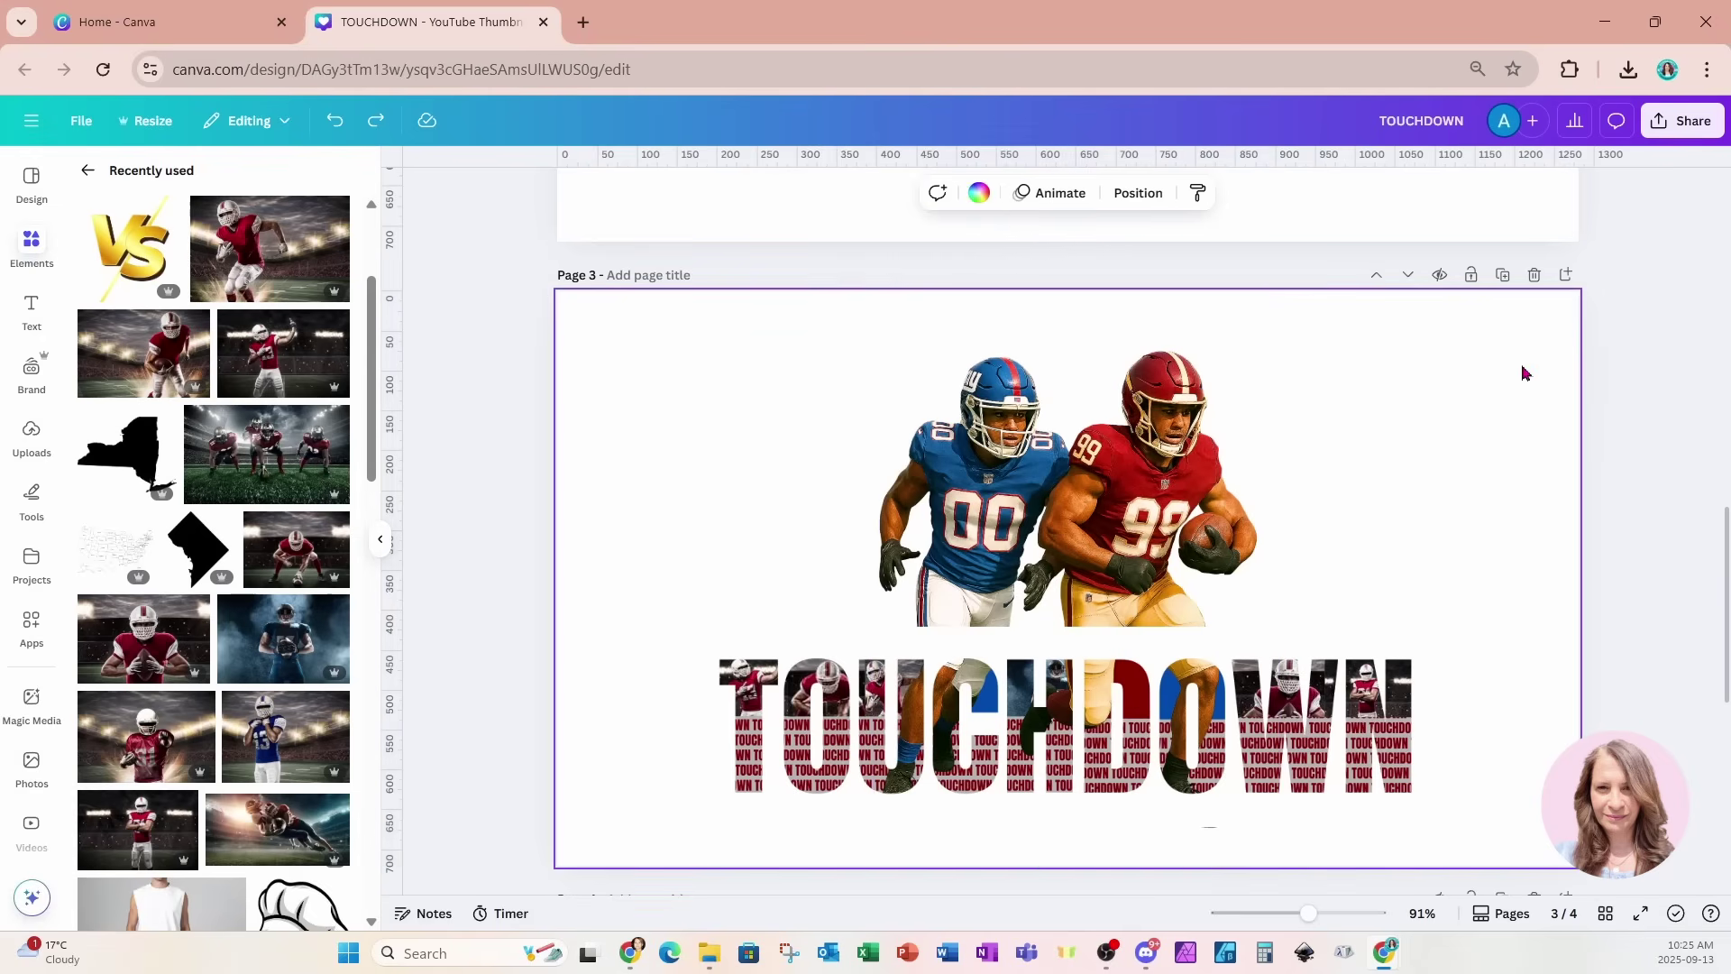
Download only page 3 of the design as a PNG at size 1.
left_click(1681, 121)
left_click(1435, 488)
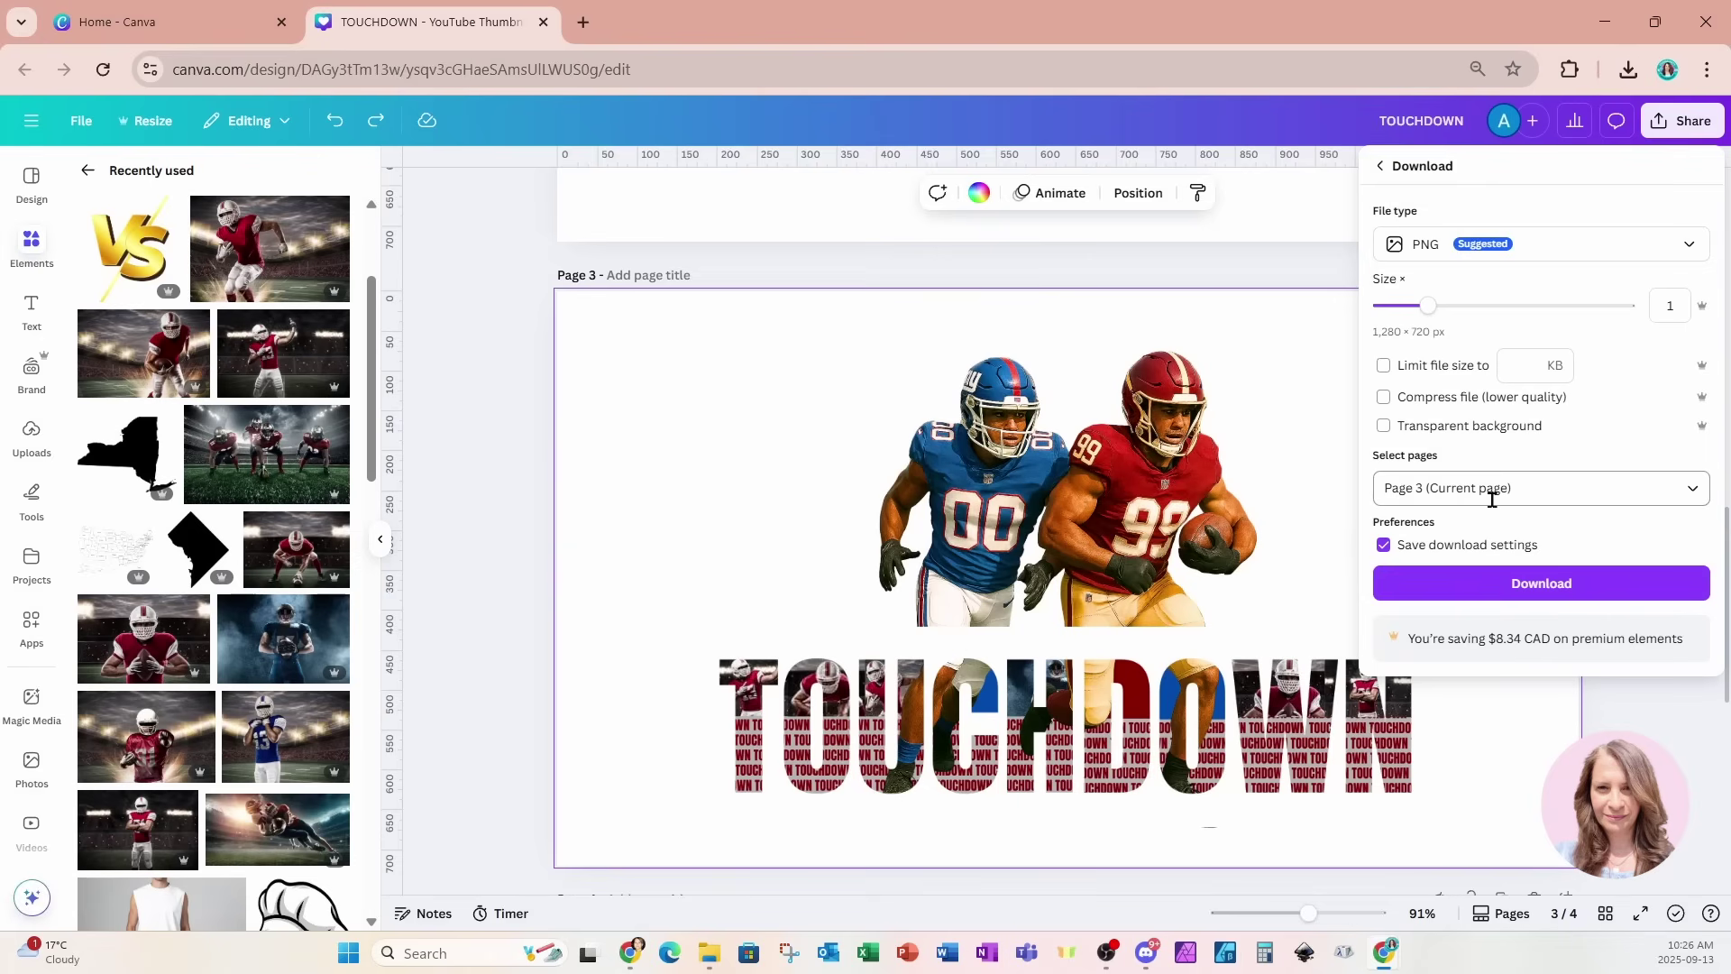
left_click(1494, 597)
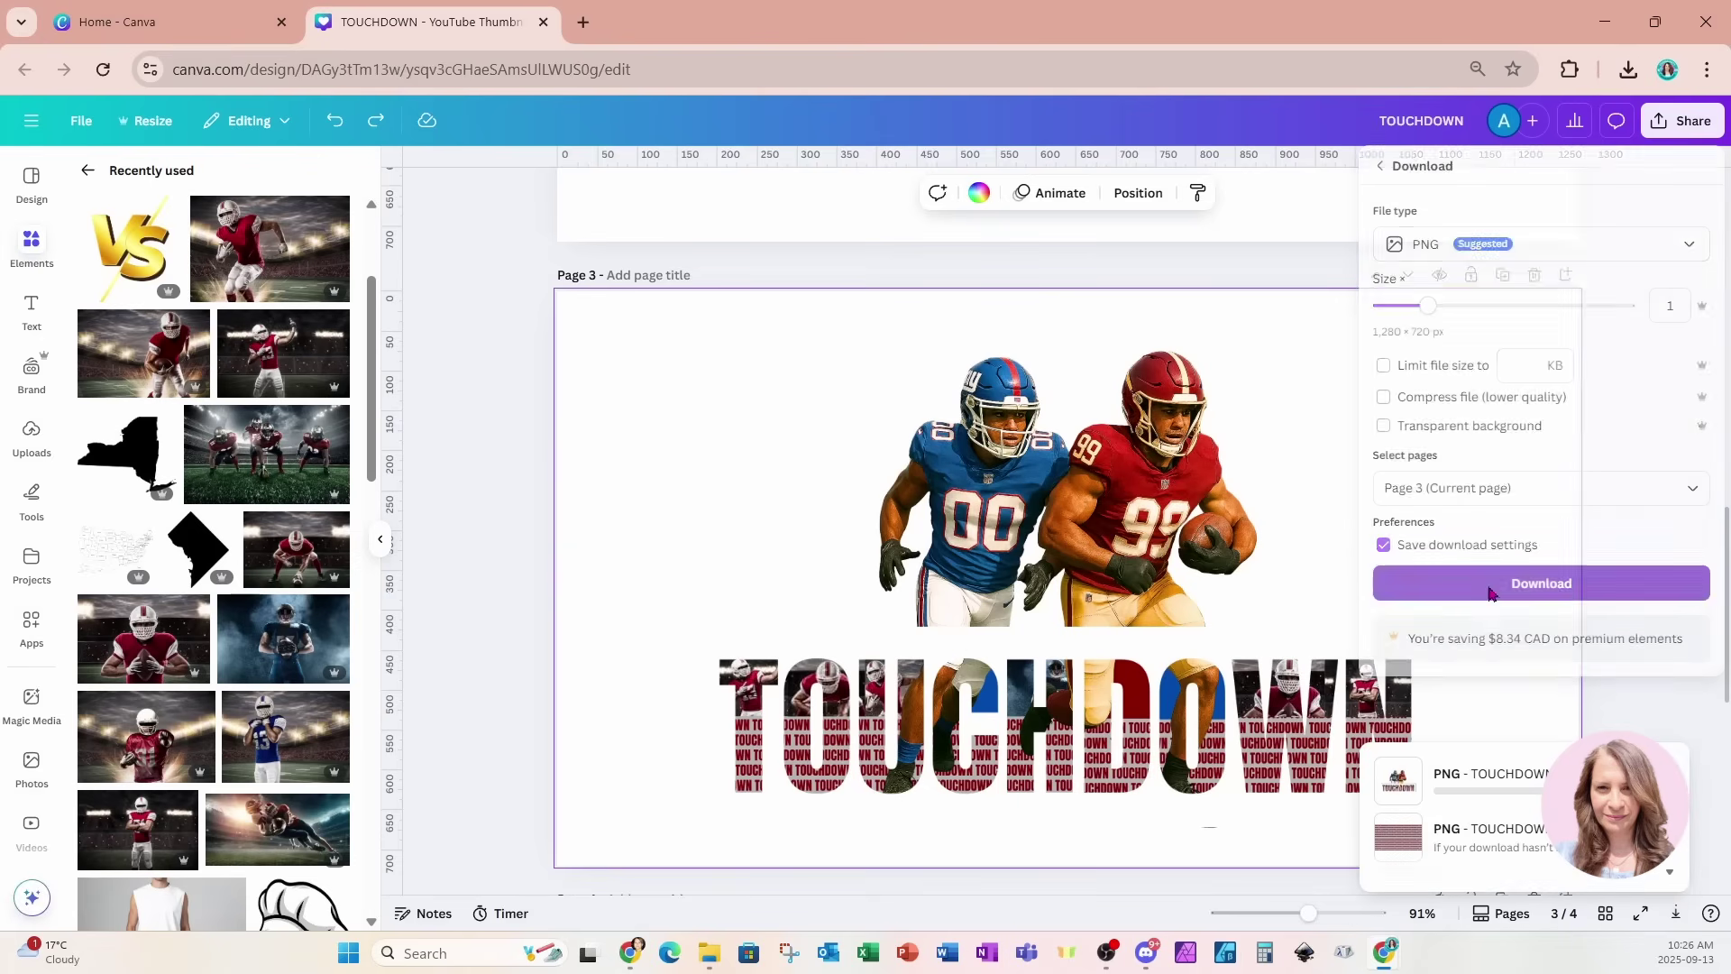
Add a blank page after page 3, insert the downloaded TOUCHDOWN (2).png on it, and enlarge the picture to nearly fill the page.
left_click(1565, 274)
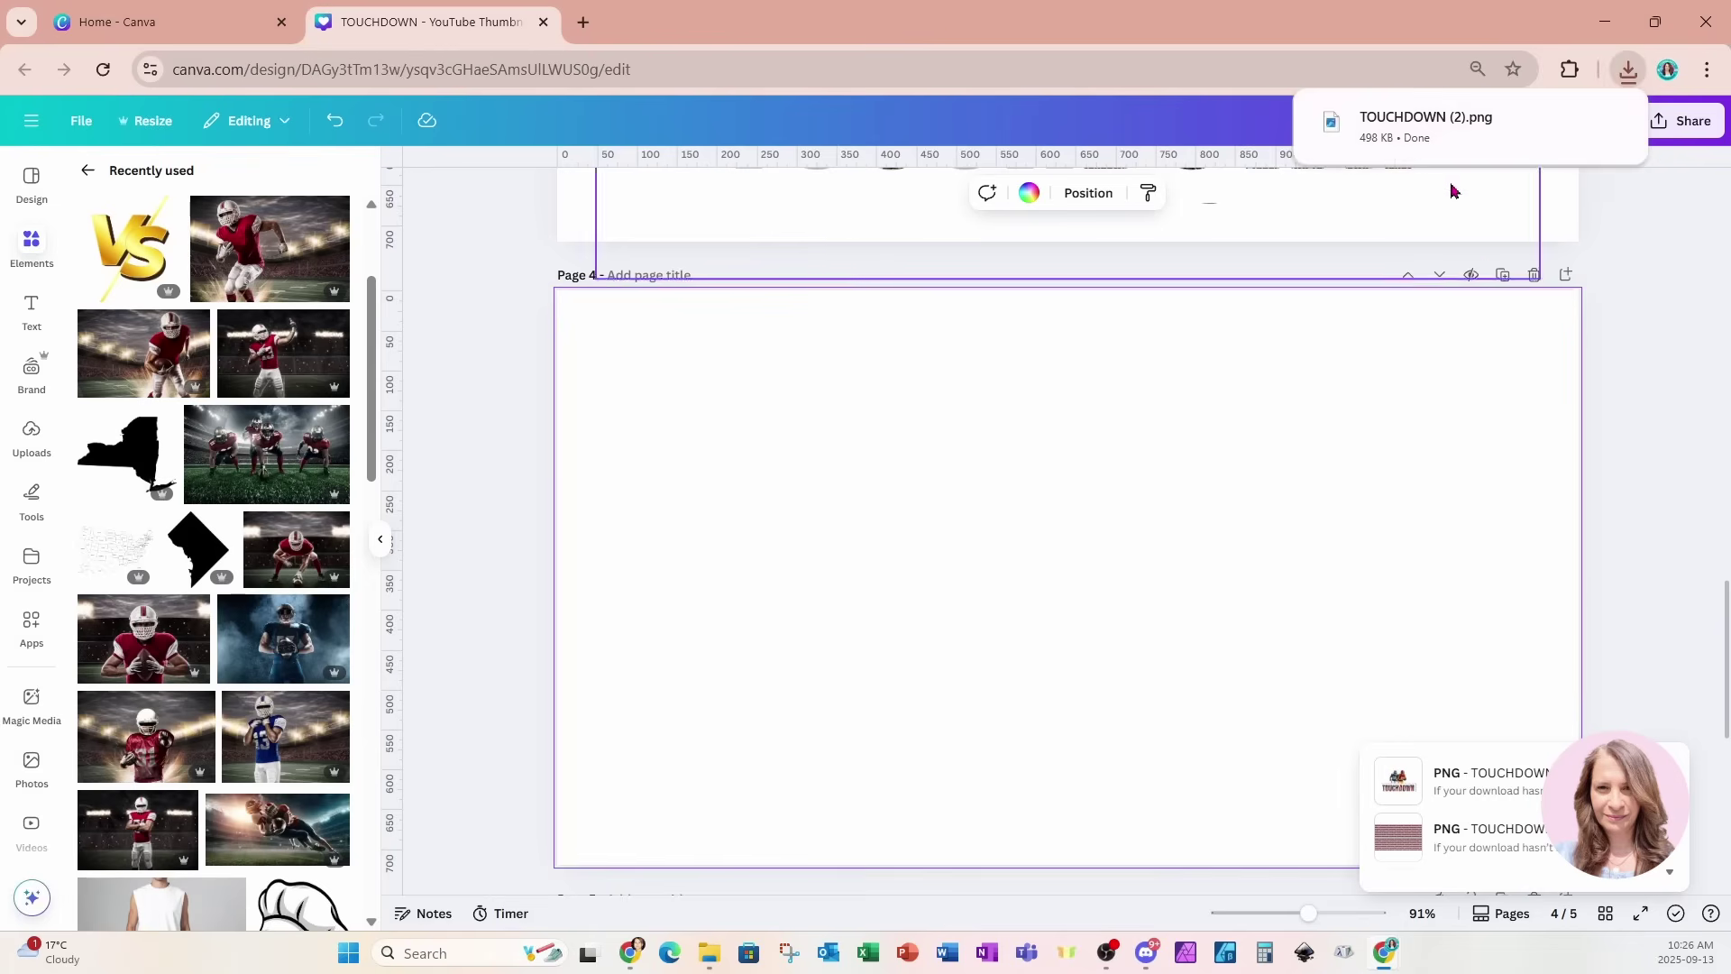
left_click_drag(1426, 135, 1059, 556)
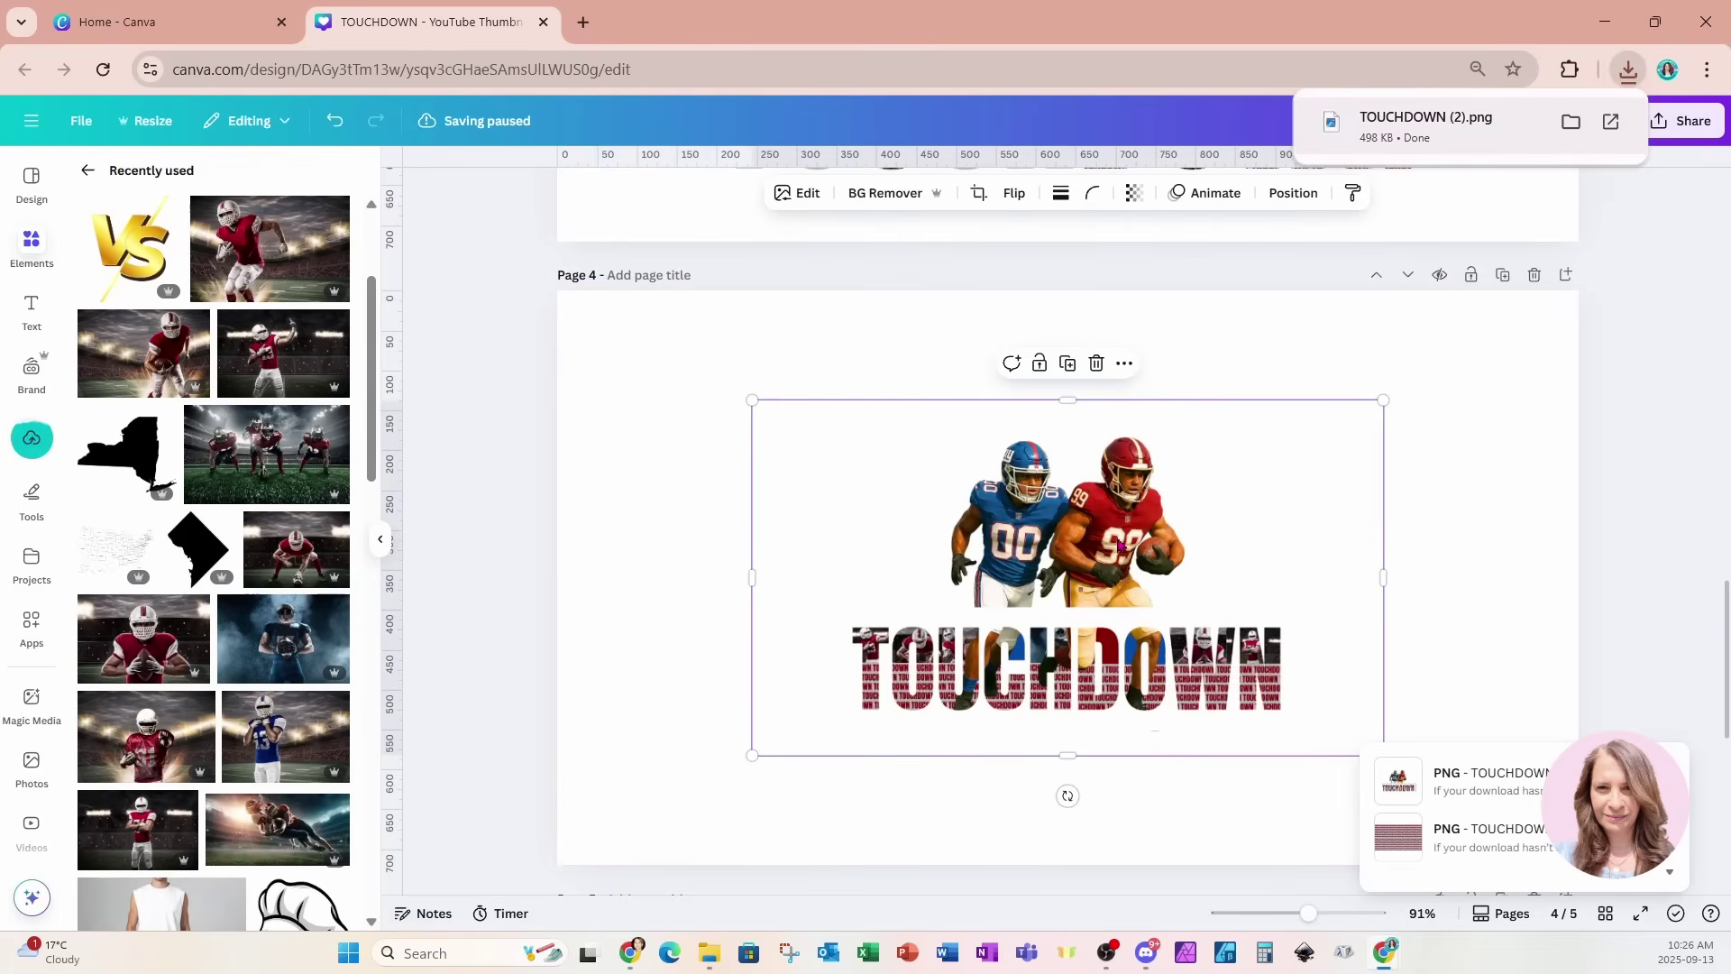
left_click_drag(1334, 468, 1551, 347)
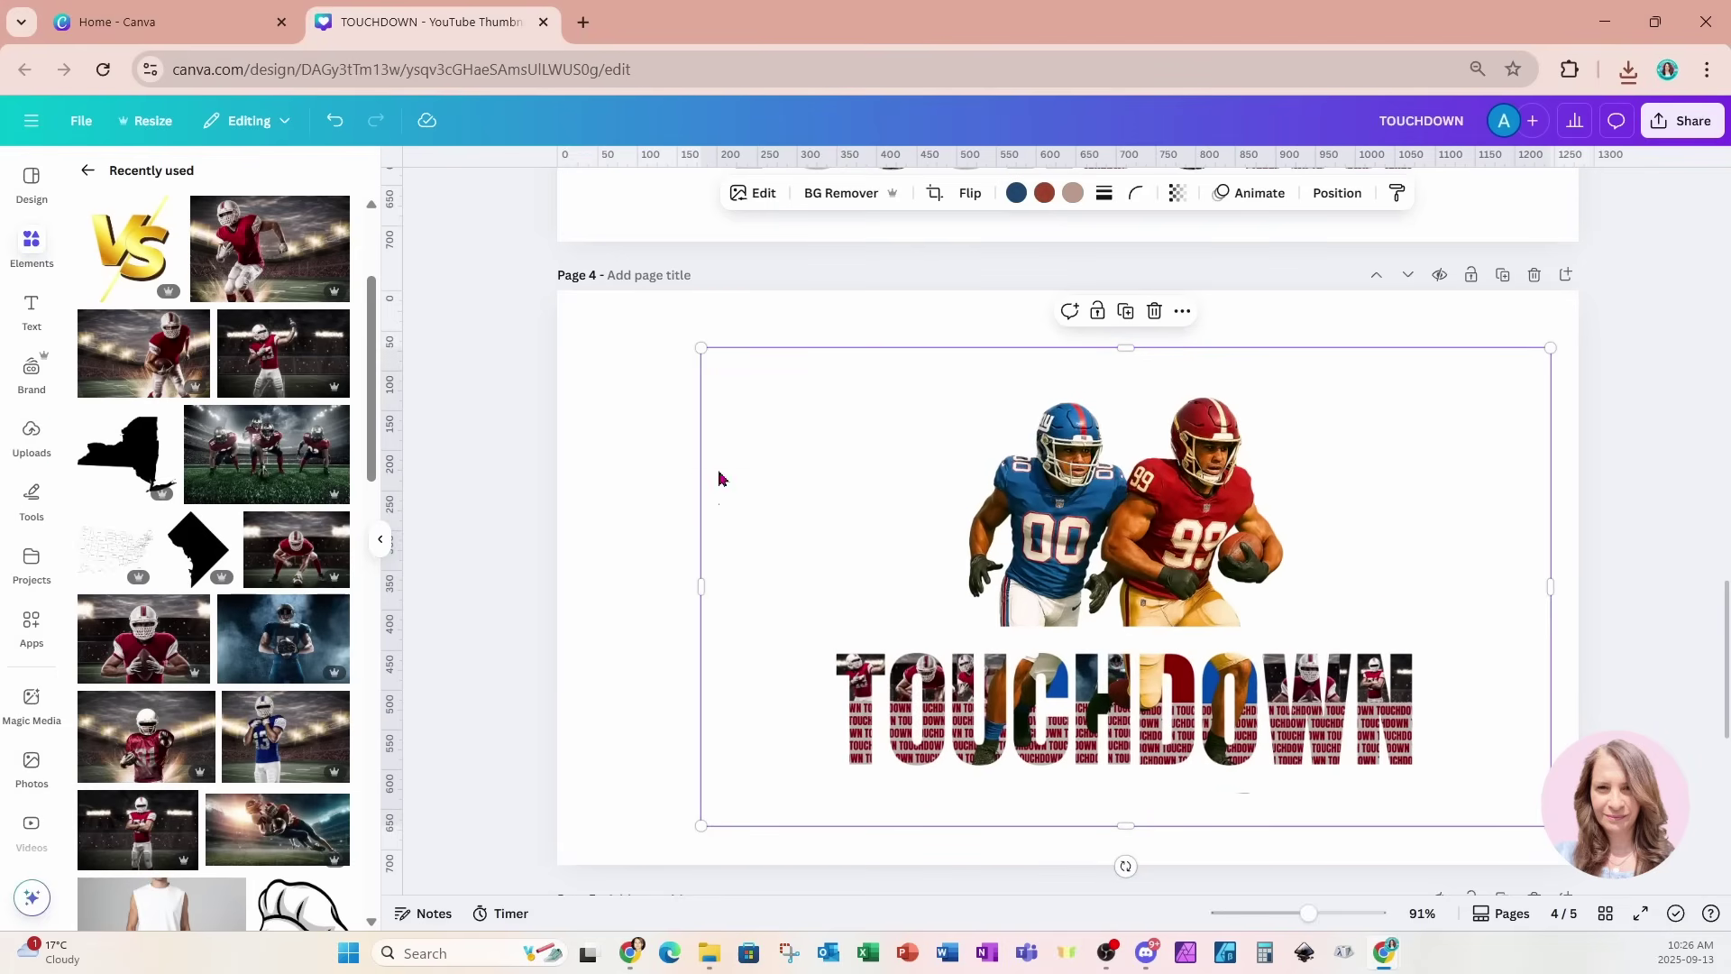
left_click_drag(700, 348, 614, 300)
Copy the original stadium photo of the two players from page 1 onto page 4, and remove its background.
scroll(913, 494, "up", 20)
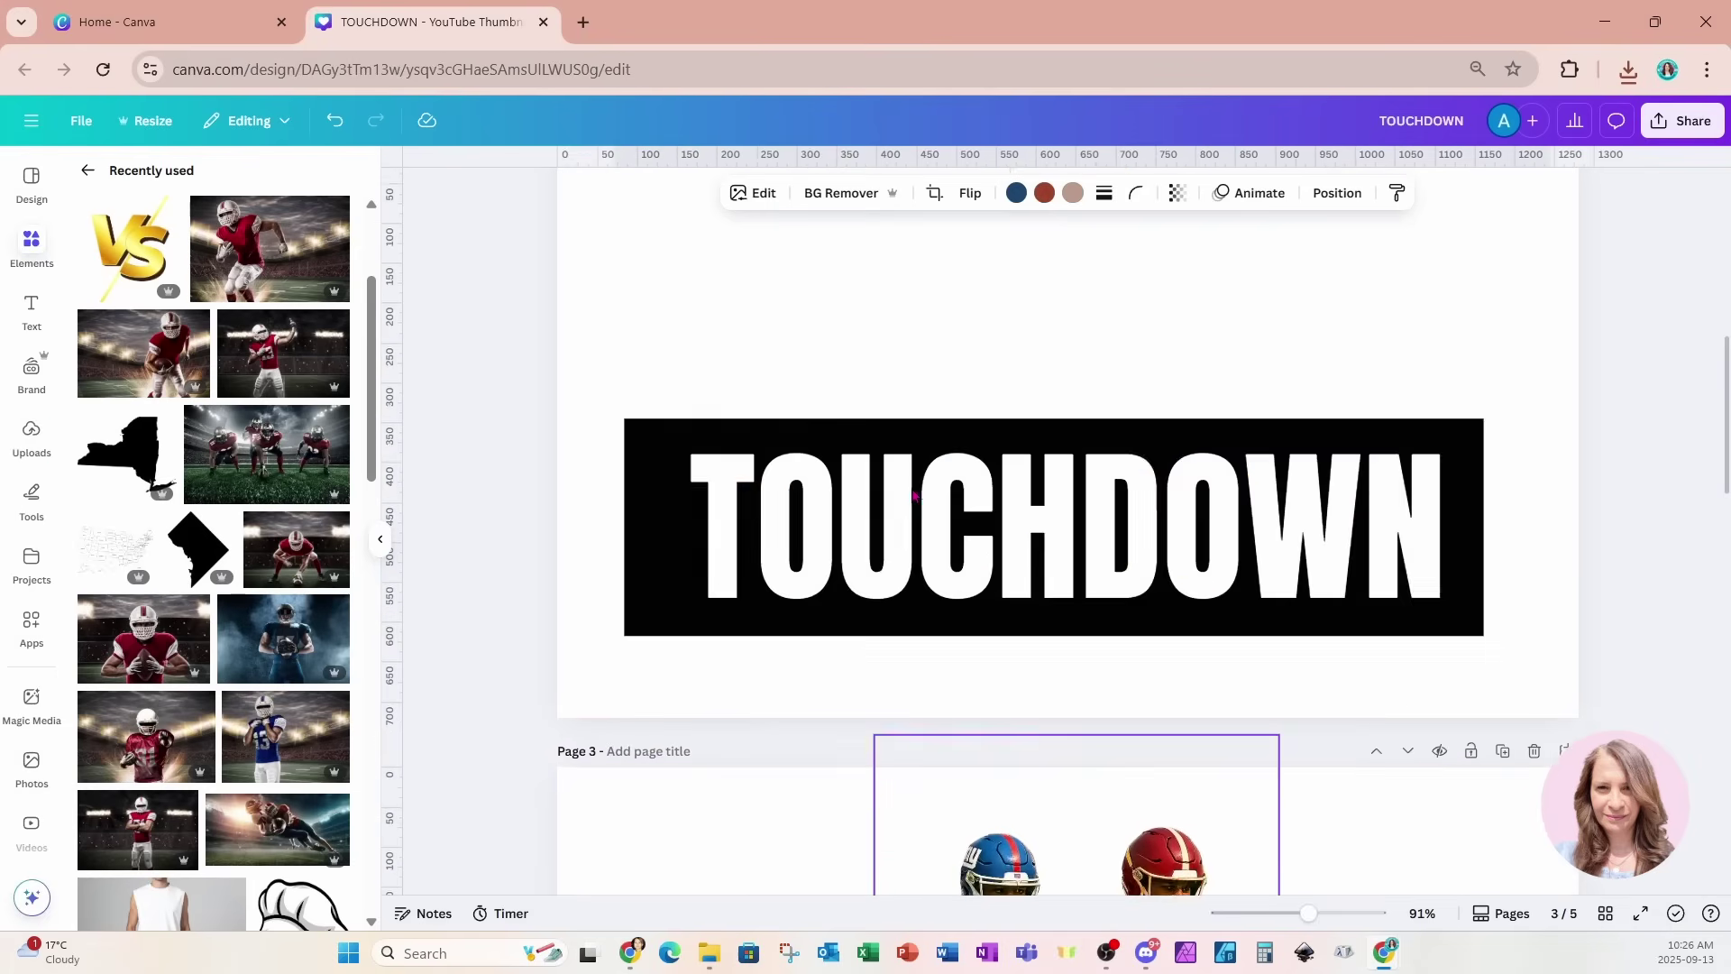
left_click(1067, 542)
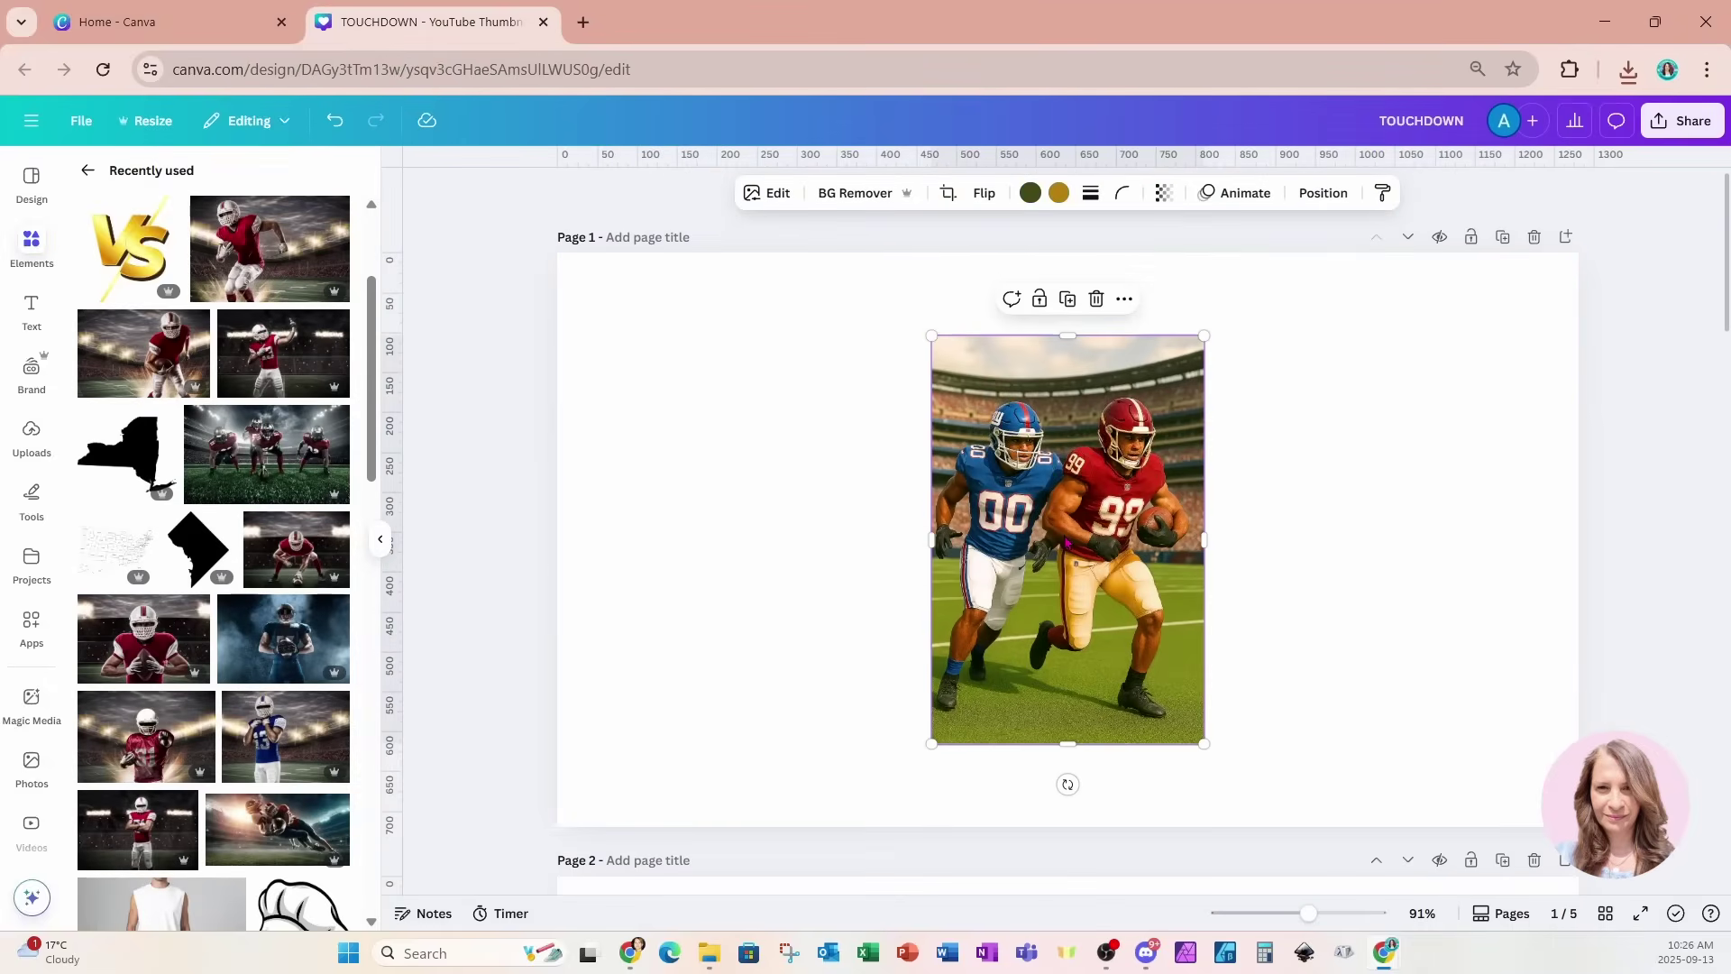
scroll(1067, 542, "down", 20)
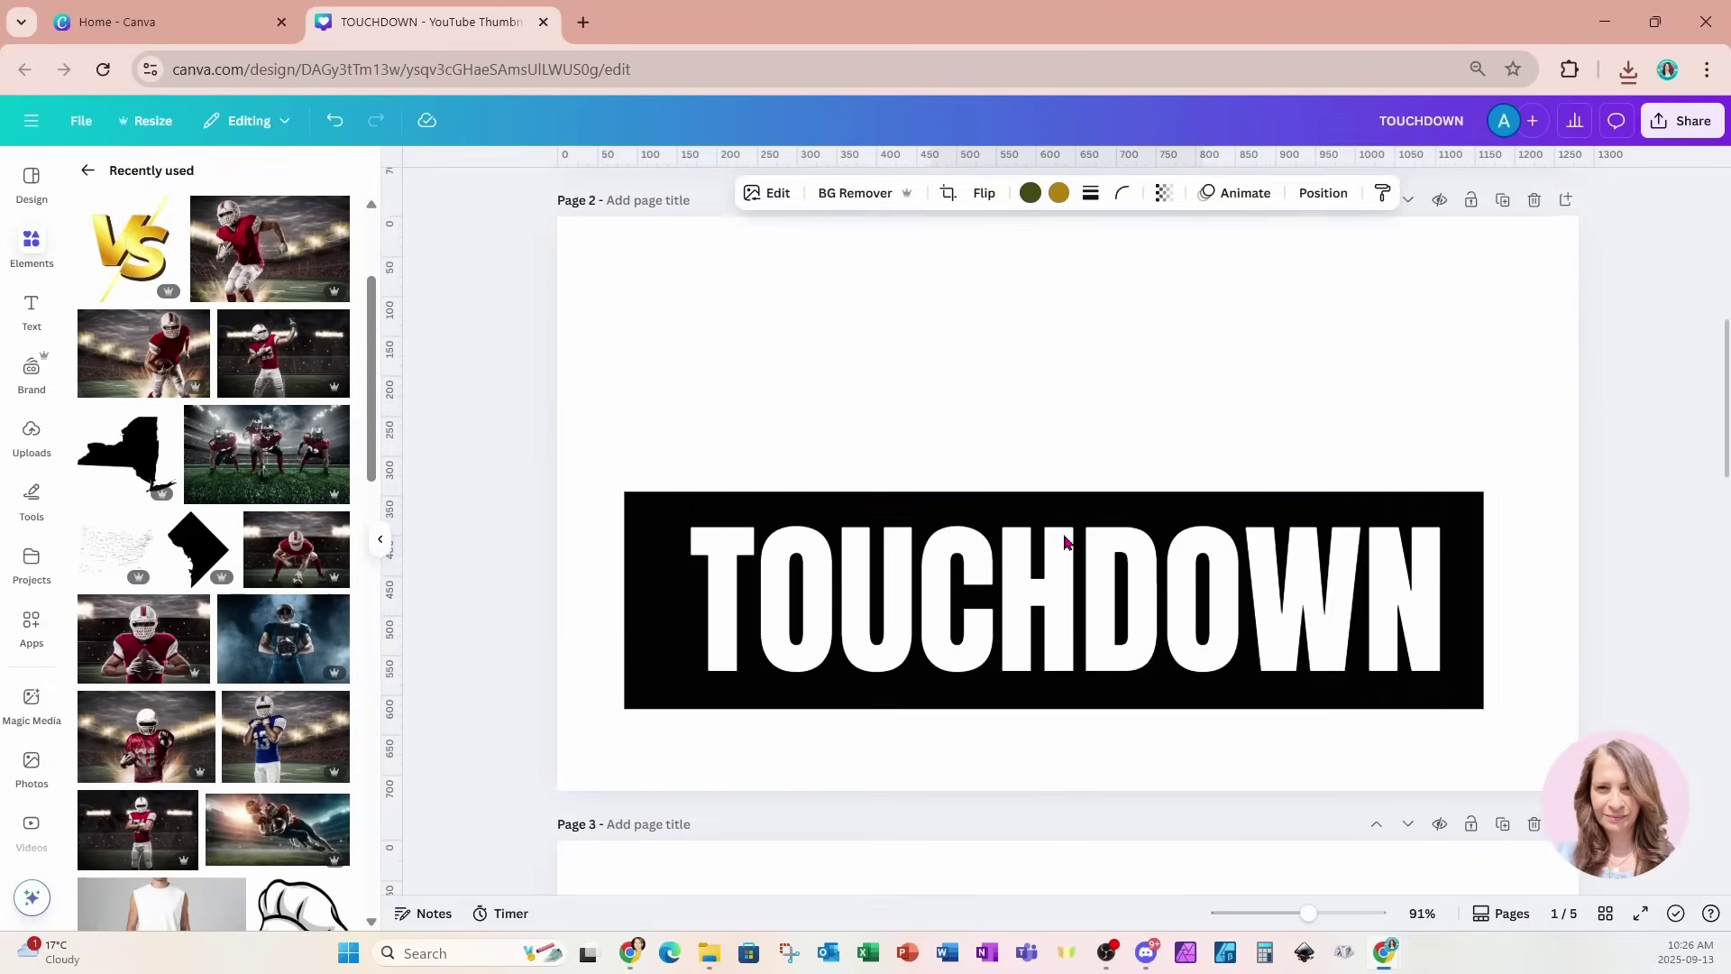
scroll(1062, 545, "down", 3)
scroll(1061, 544, "up", 8)
scroll(1060, 552, "down", 2)
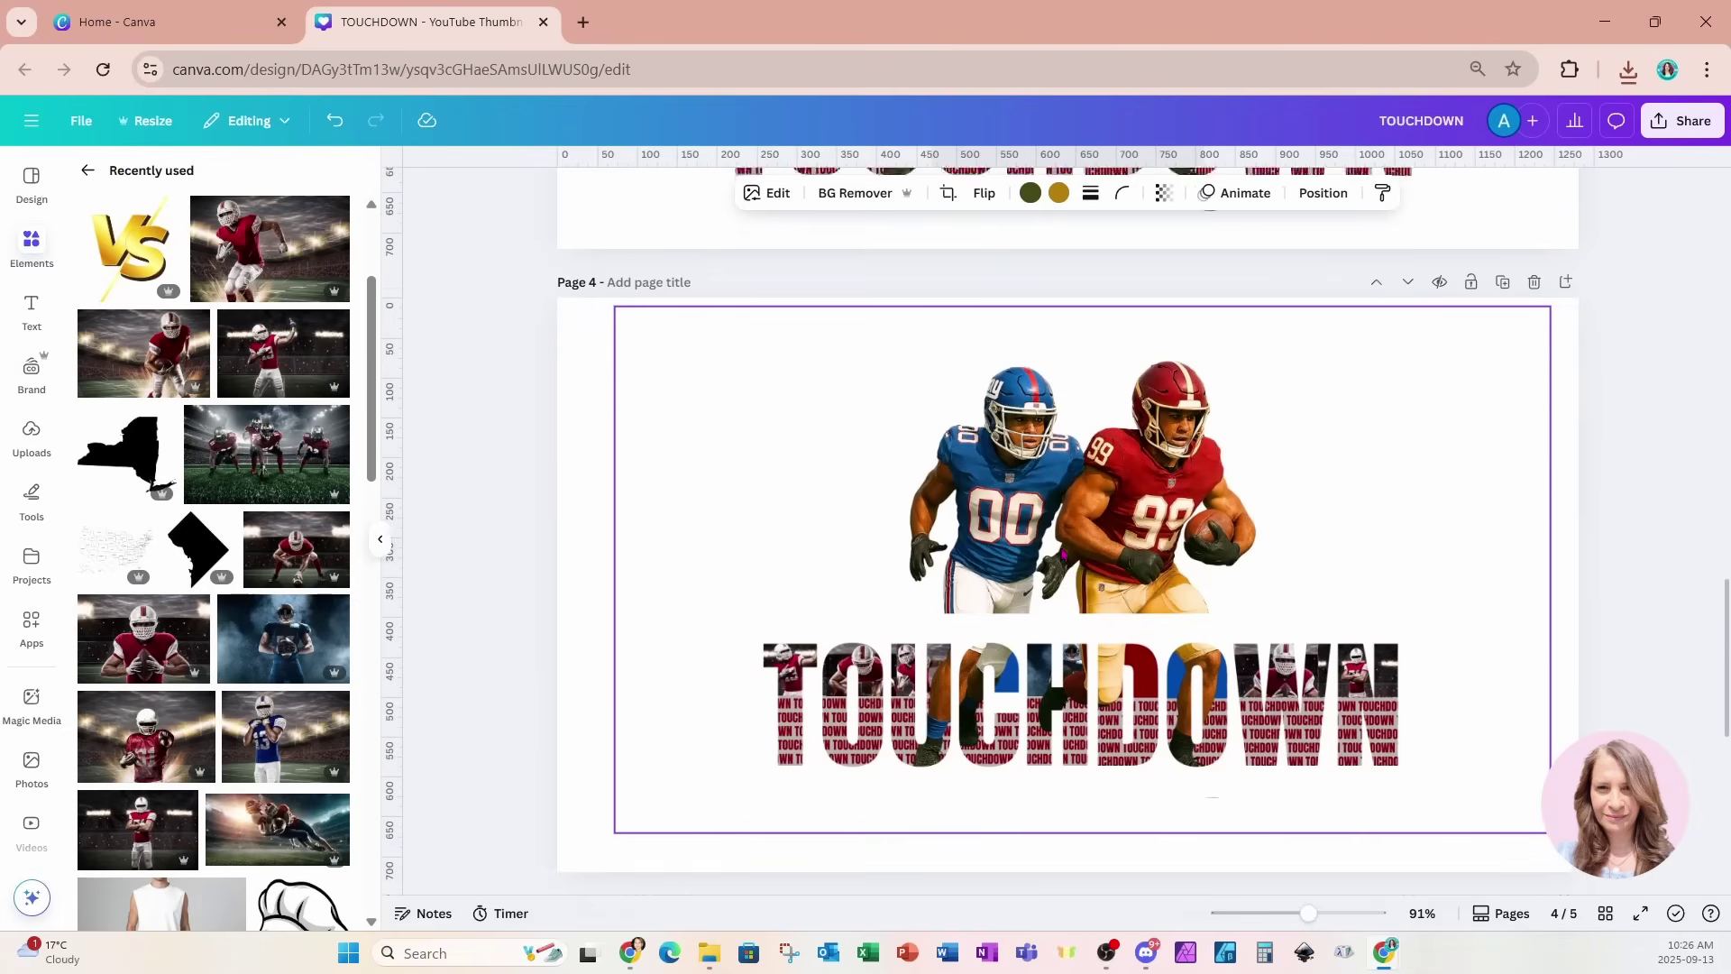
left_click(1397, 539)
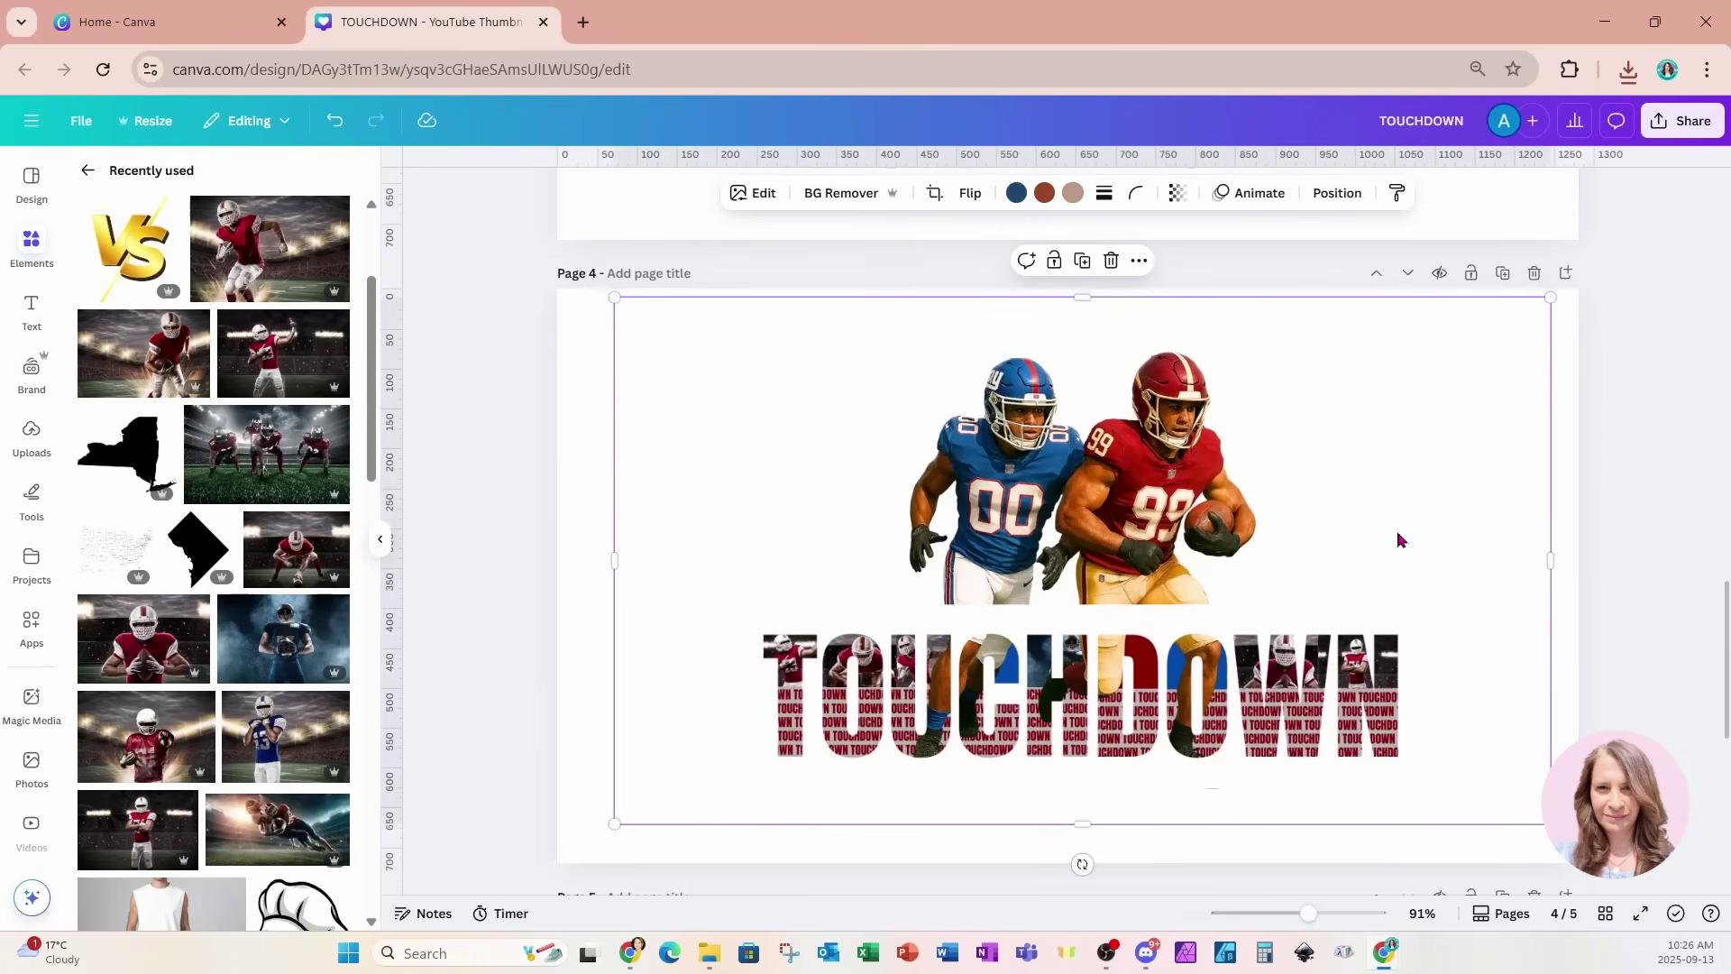
key("ctrl+v")
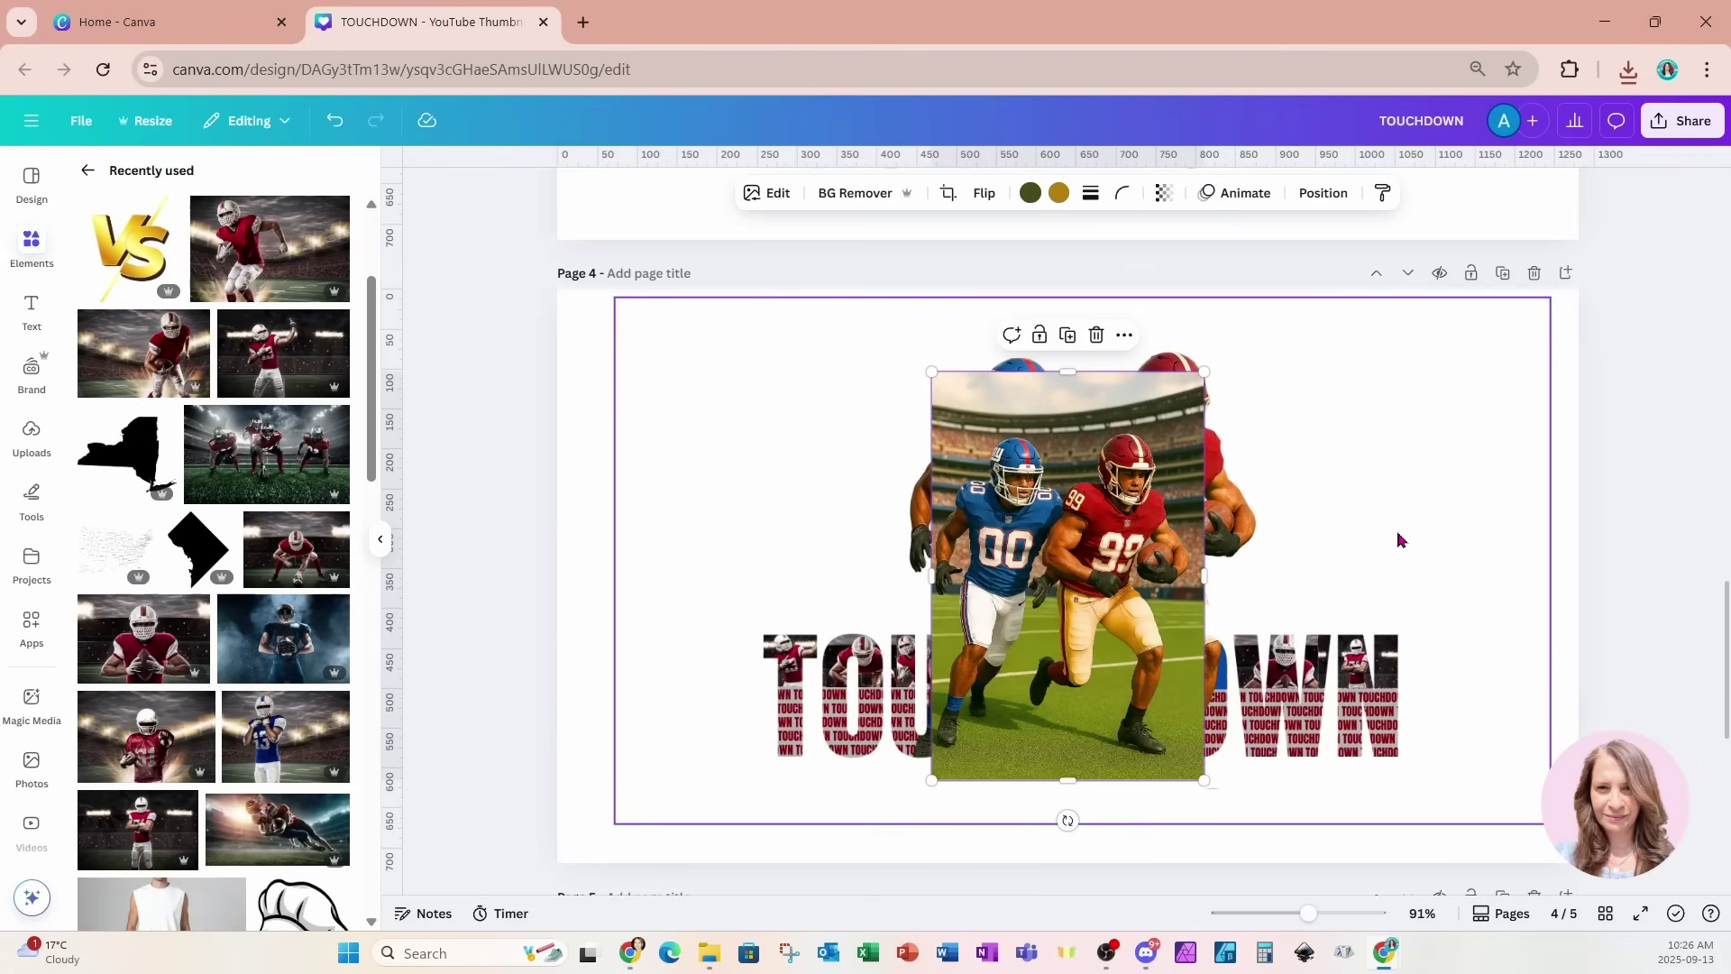
left_click(838, 195)
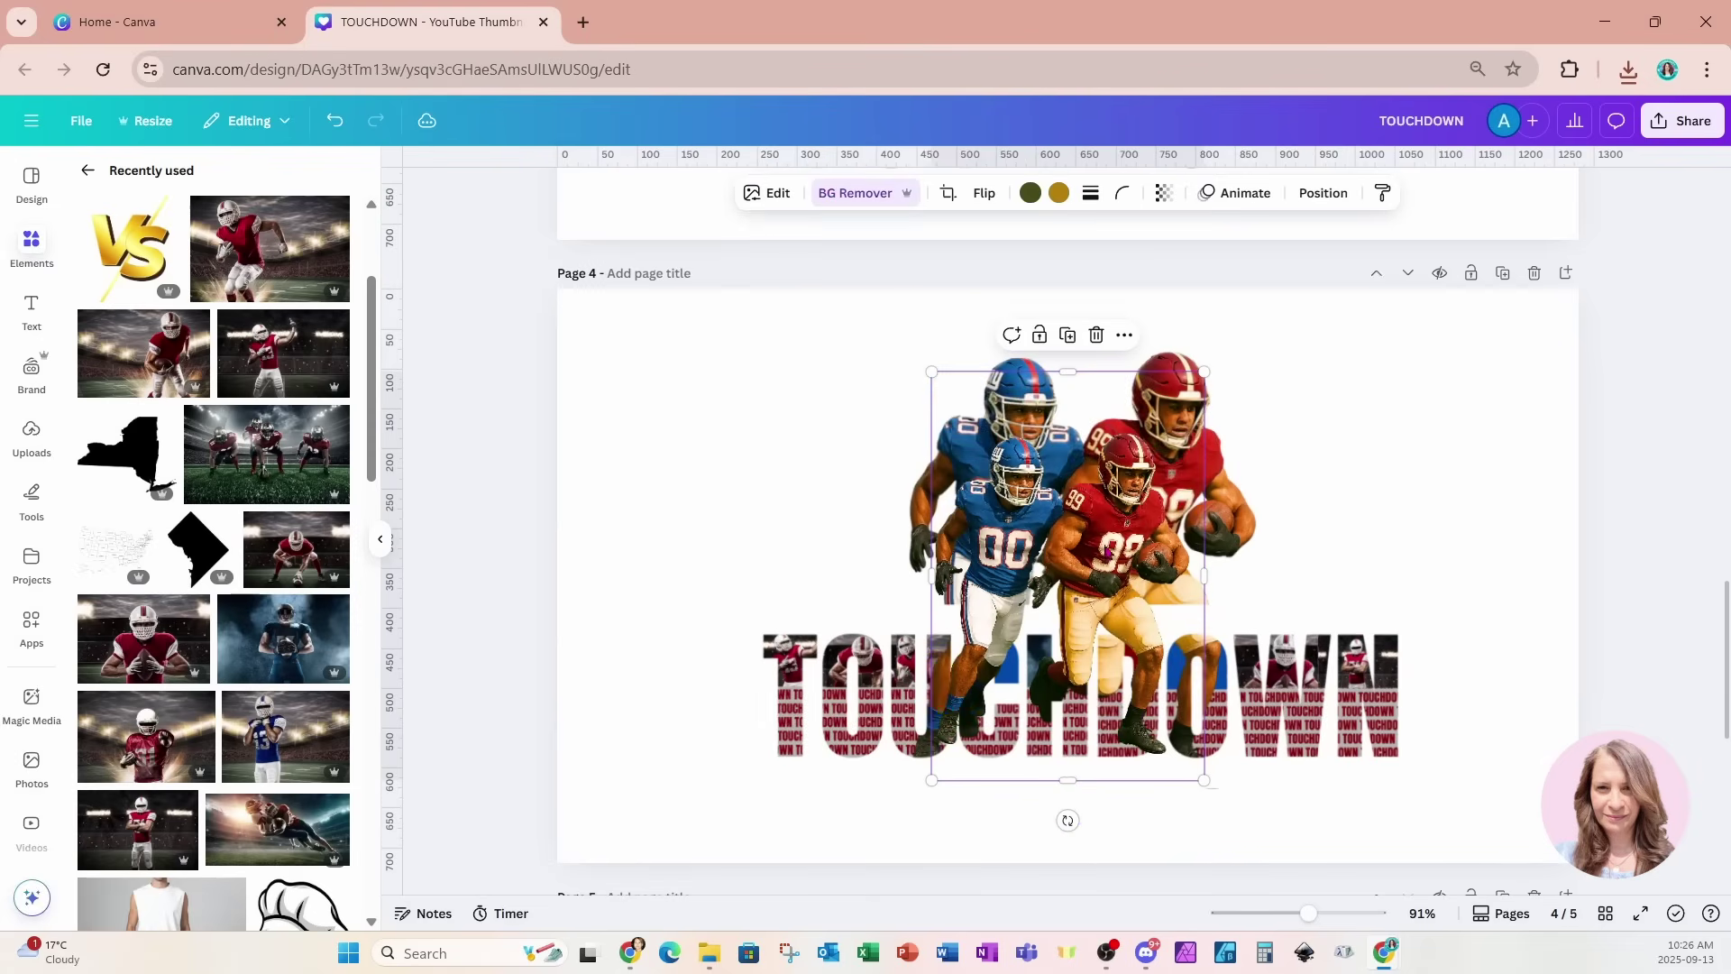
Enlarge the full-length cut-out to match the players in the flattened picture exactly, and show the page's layers.
left_click_drag(1098, 575, 1091, 489)
left_click_drag(1207, 708, 1342, 895)
left_click_drag(1290, 842, 1249, 795)
left_click_drag(1301, 866, 1249, 807)
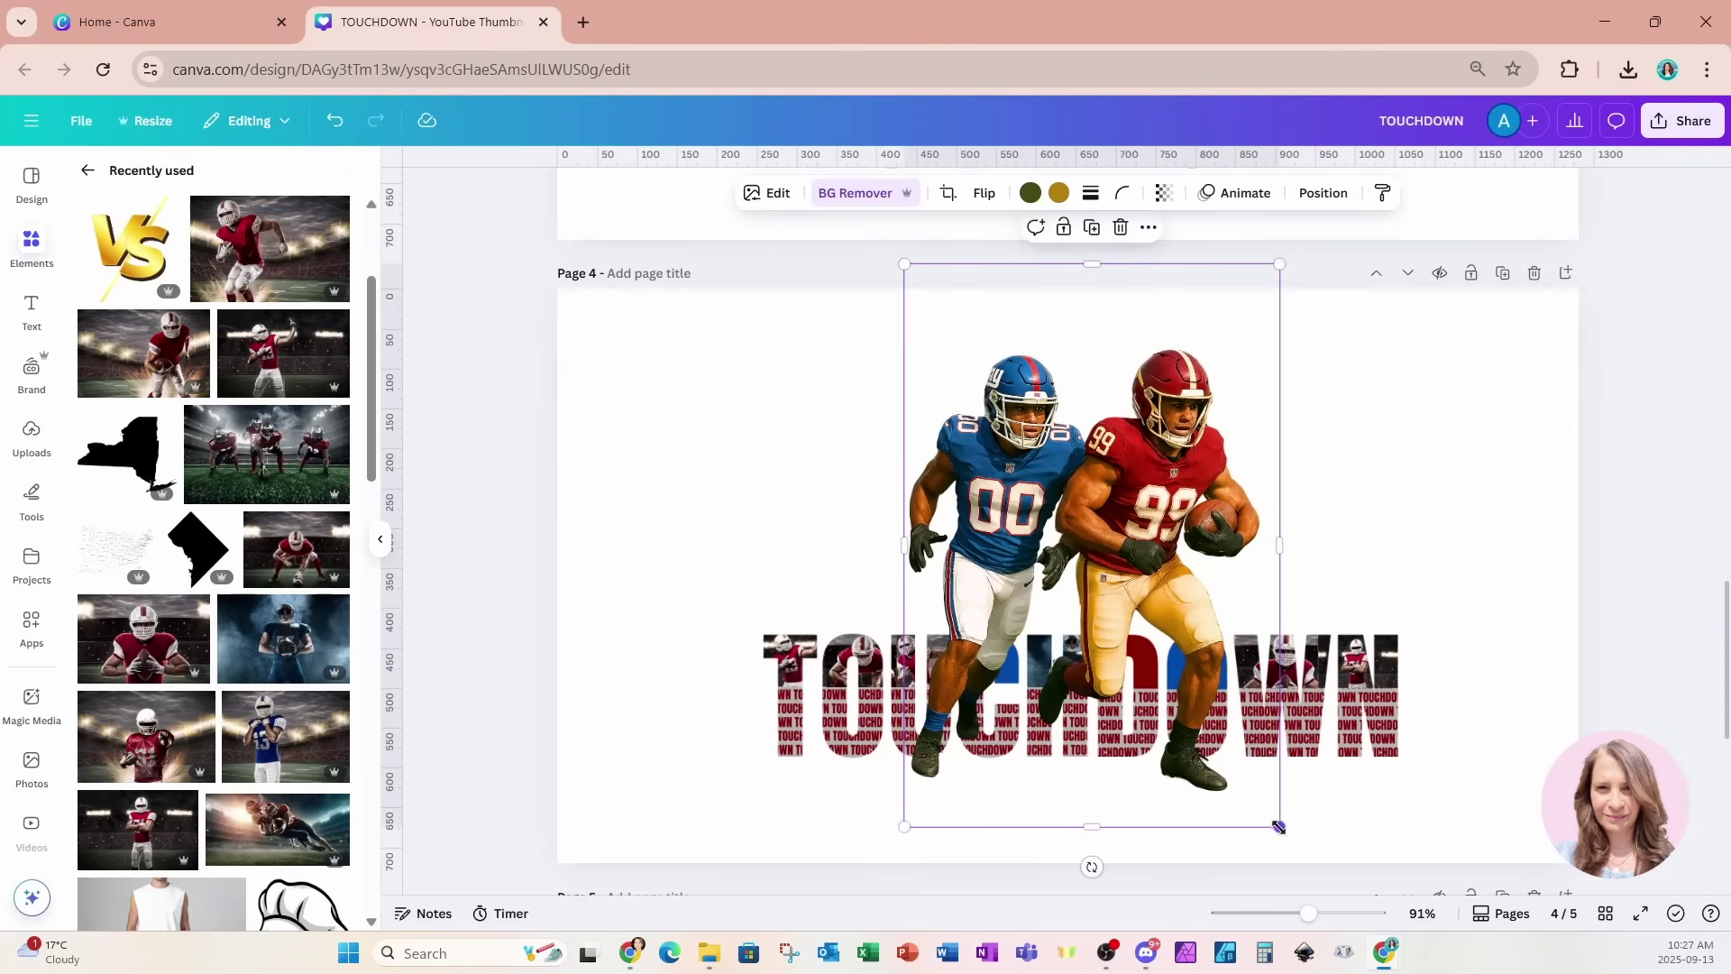
left_click_drag(1278, 828, 1276, 824)
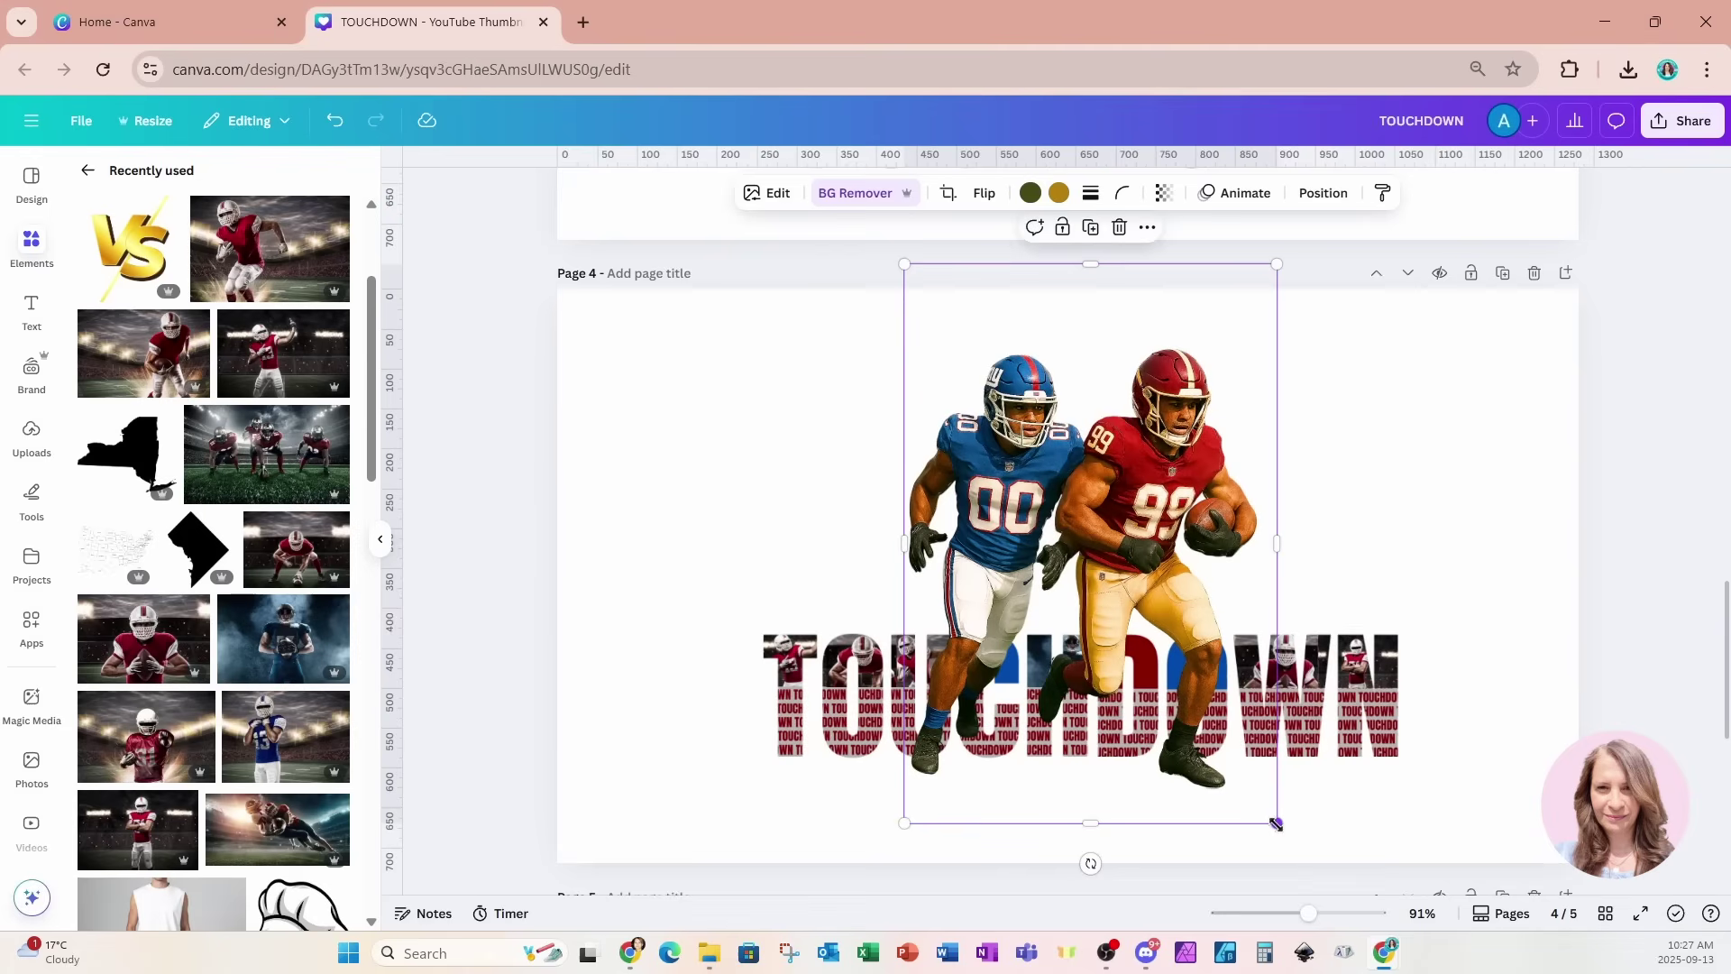
left_click(1412, 543)
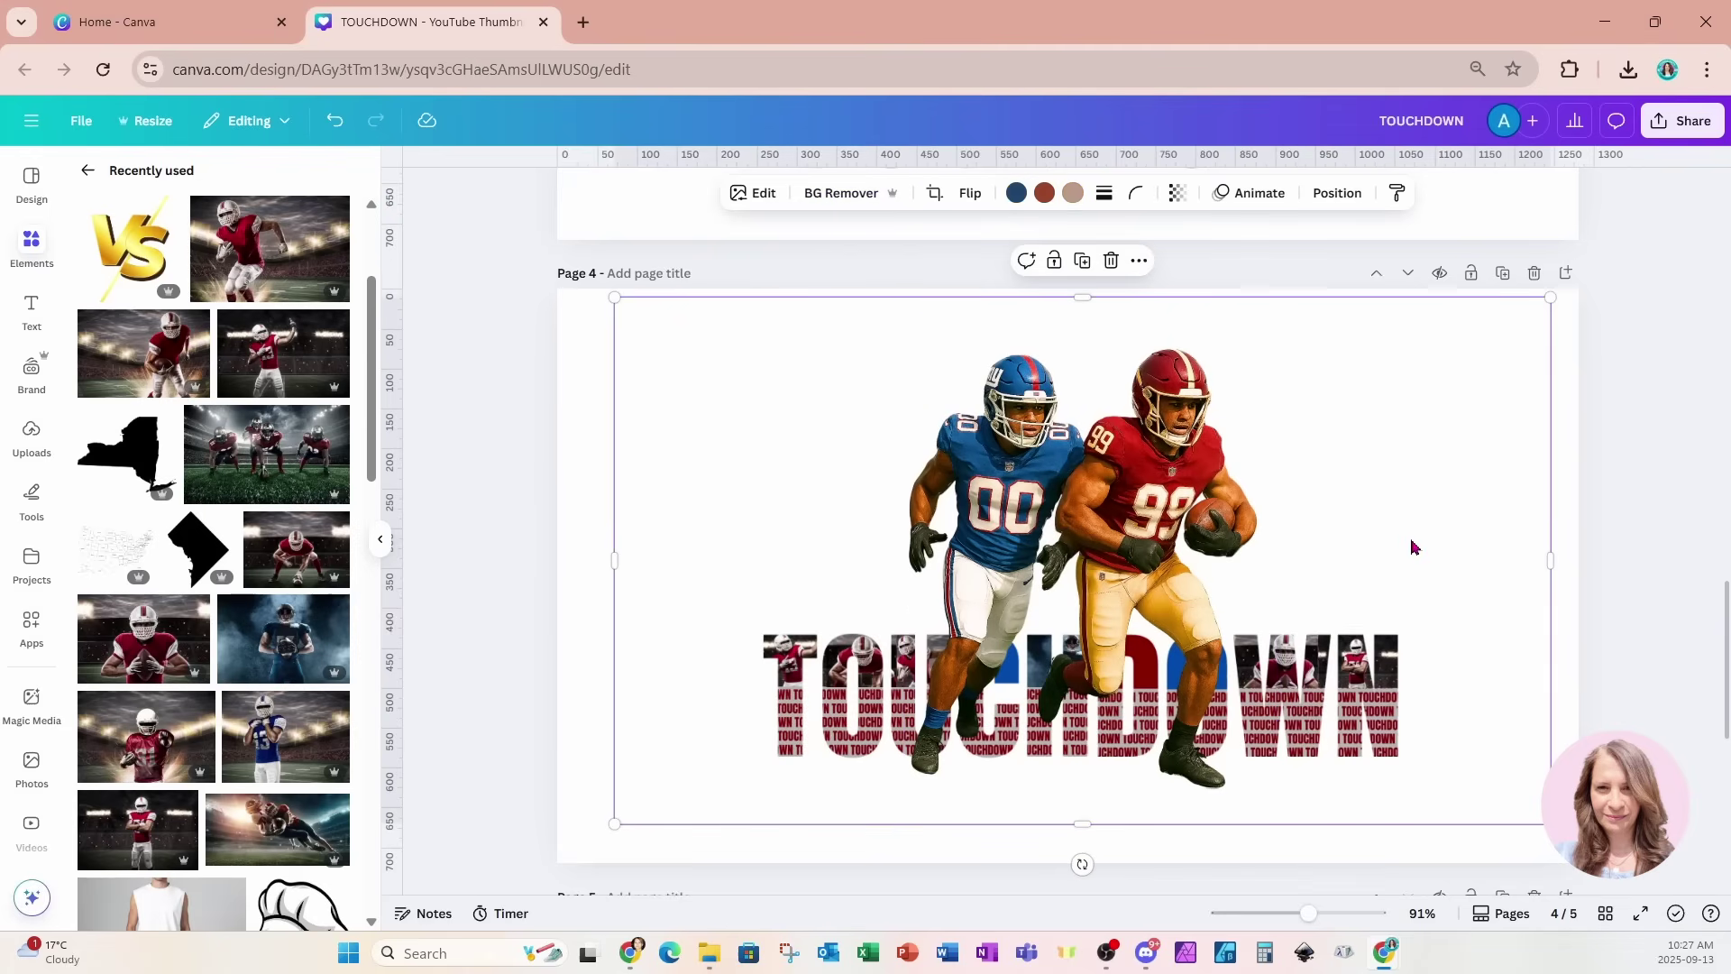
left_click(1334, 193)
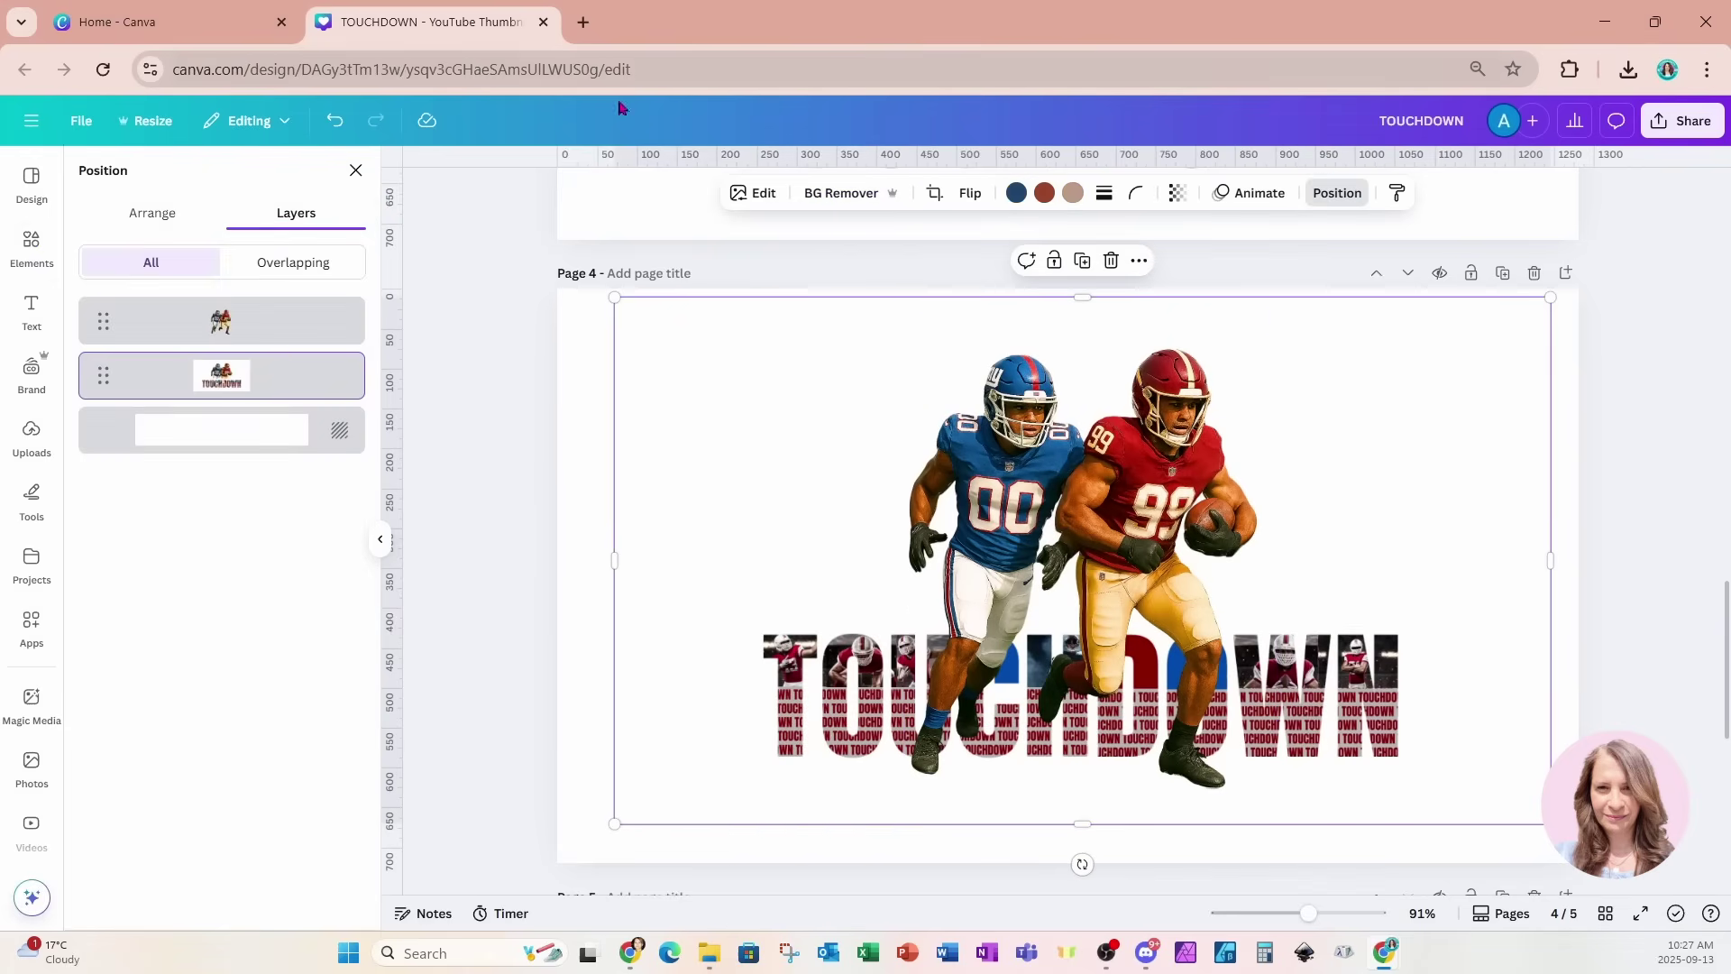
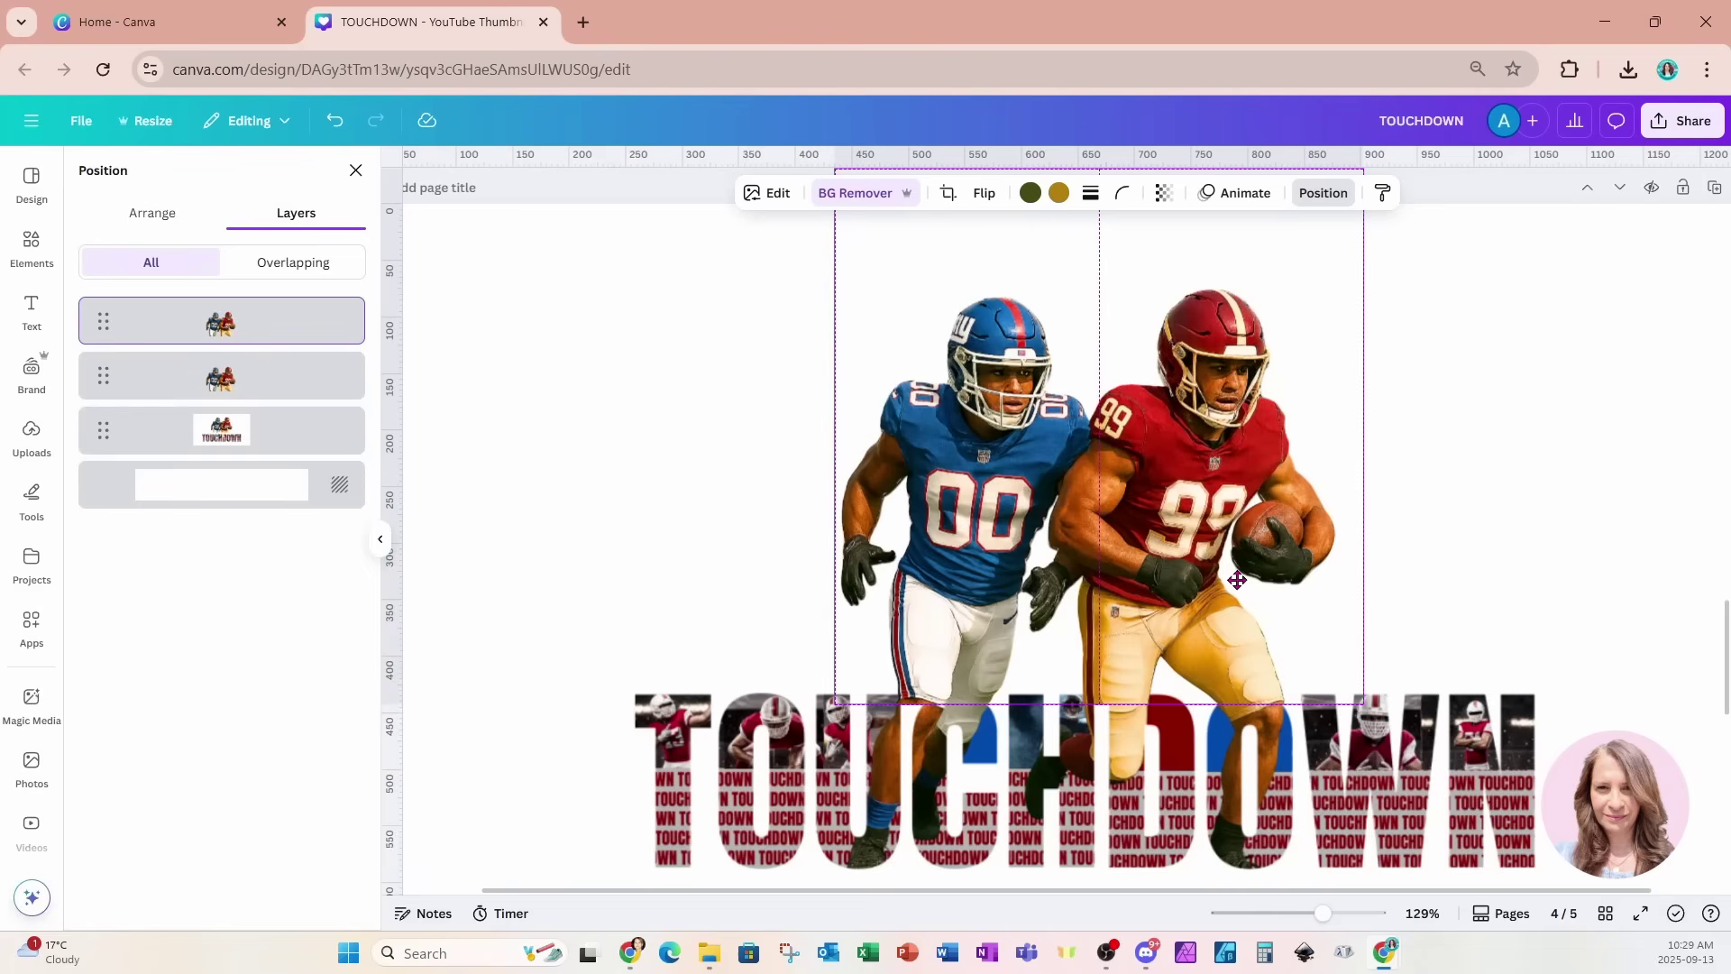
Crop the duplicated players' cut-out to a strip with only the shoes at the lettering's lower edge.
left_click(1237, 579)
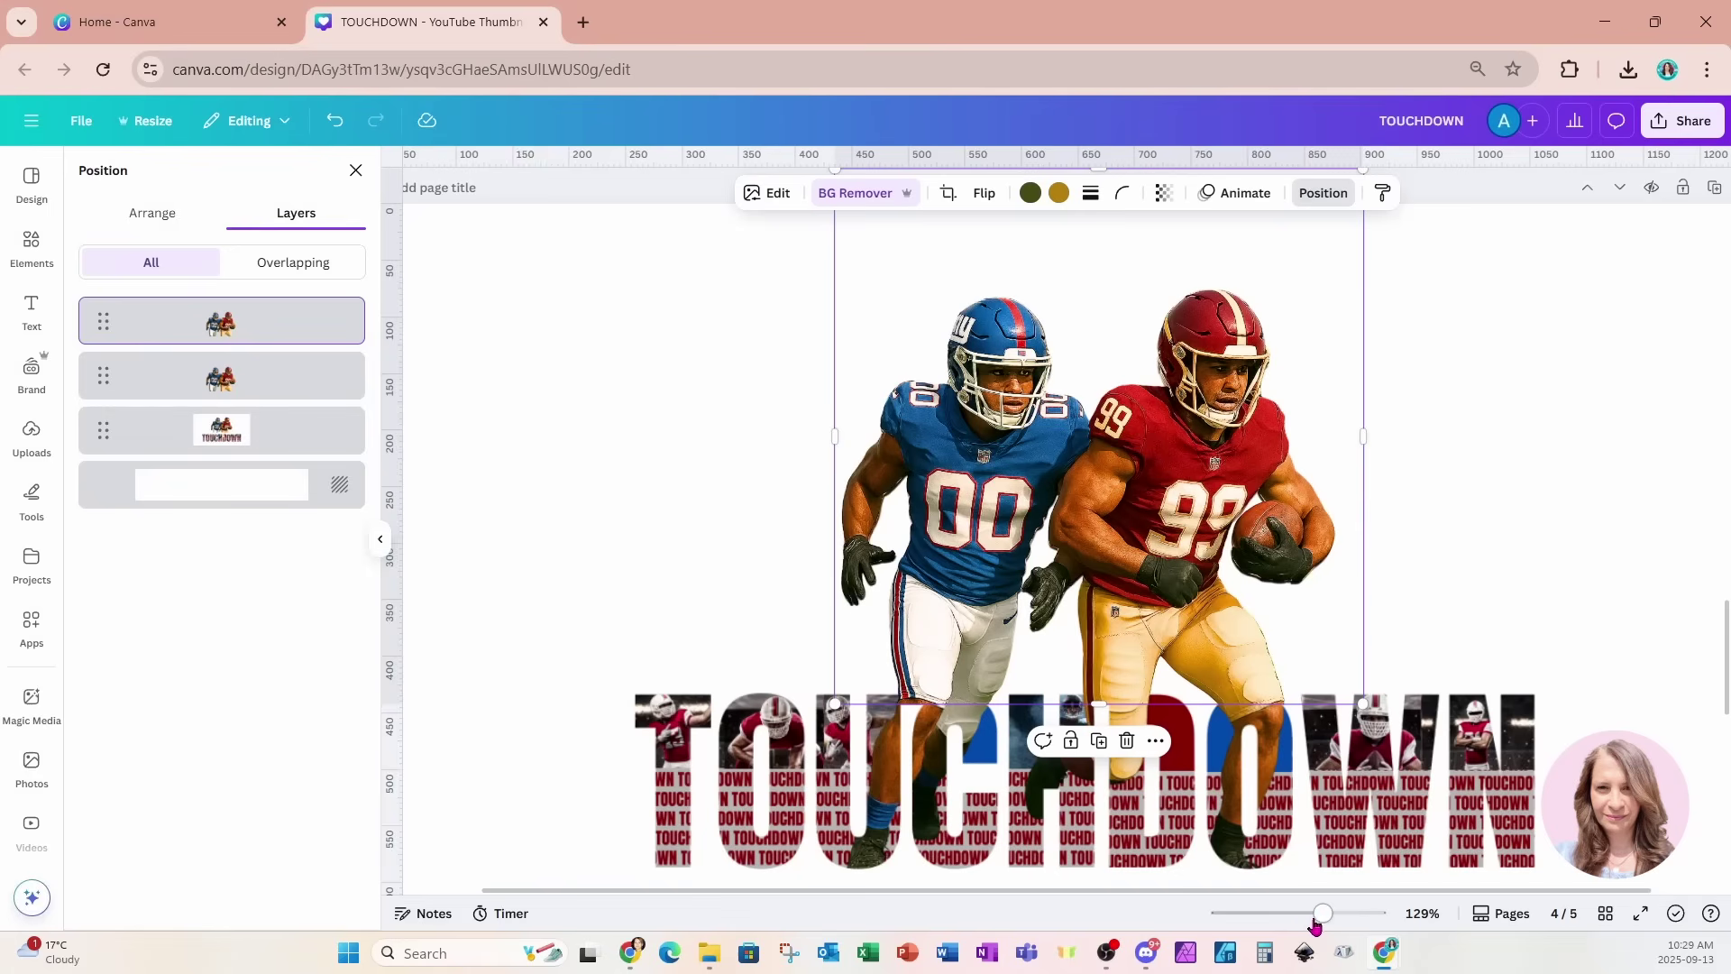
left_click_drag(1323, 913, 1312, 914)
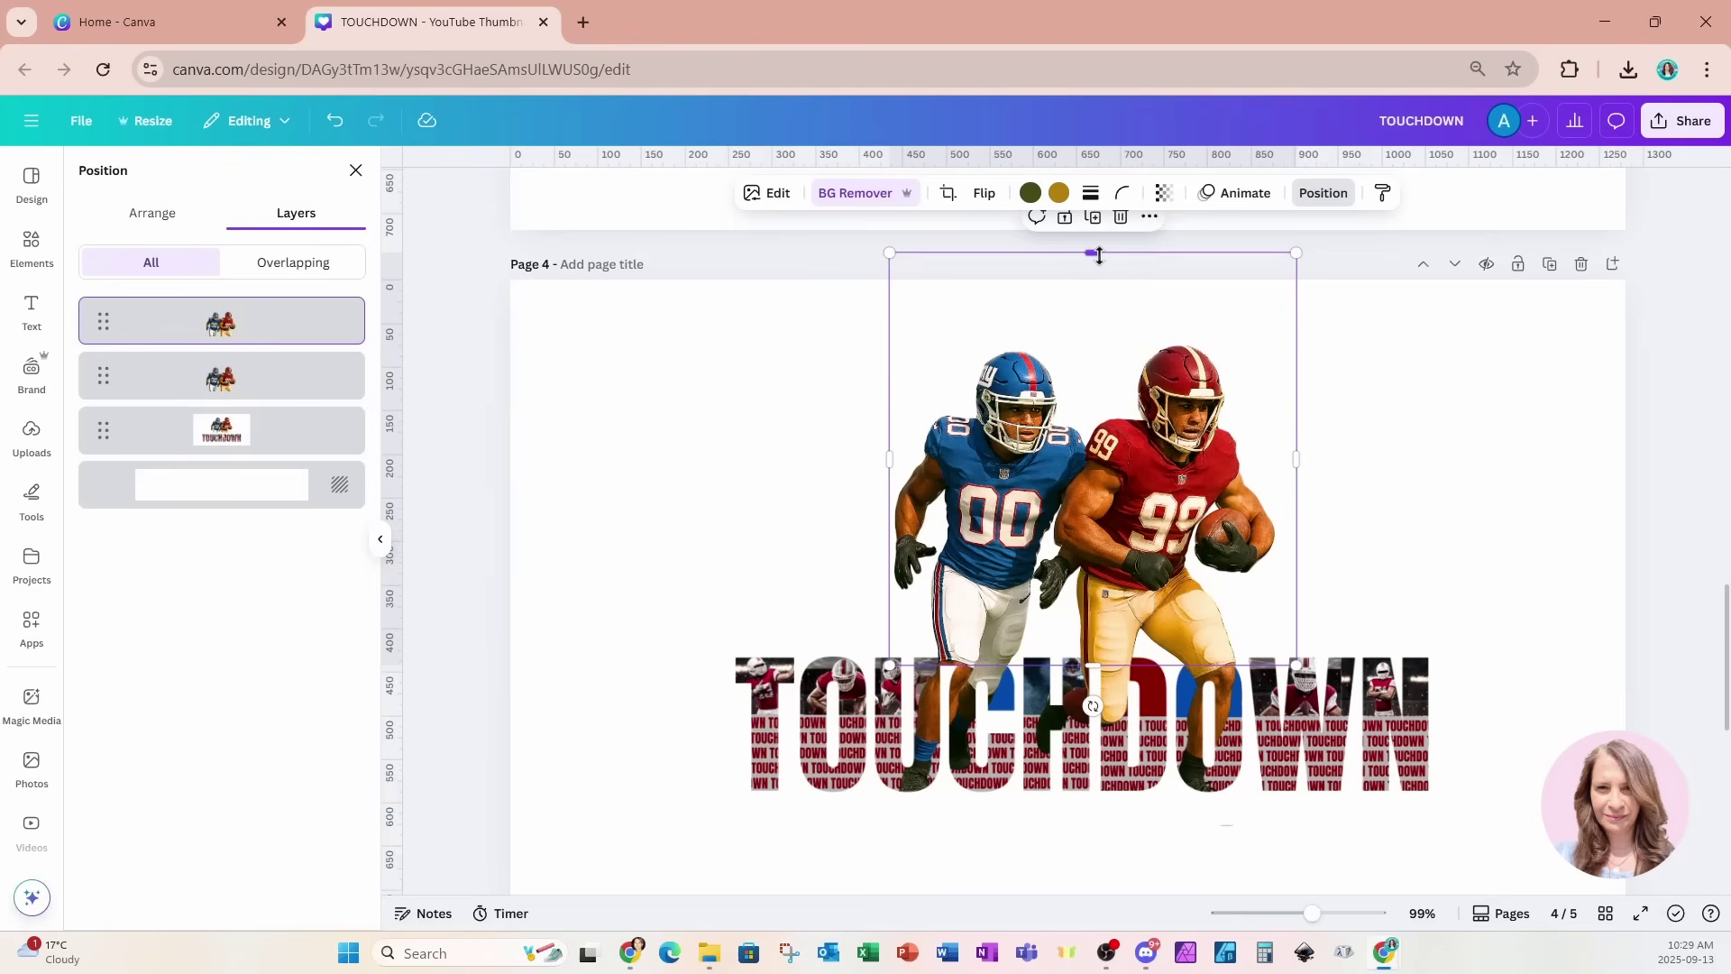
left_click_drag(1093, 254, 1099, 618)
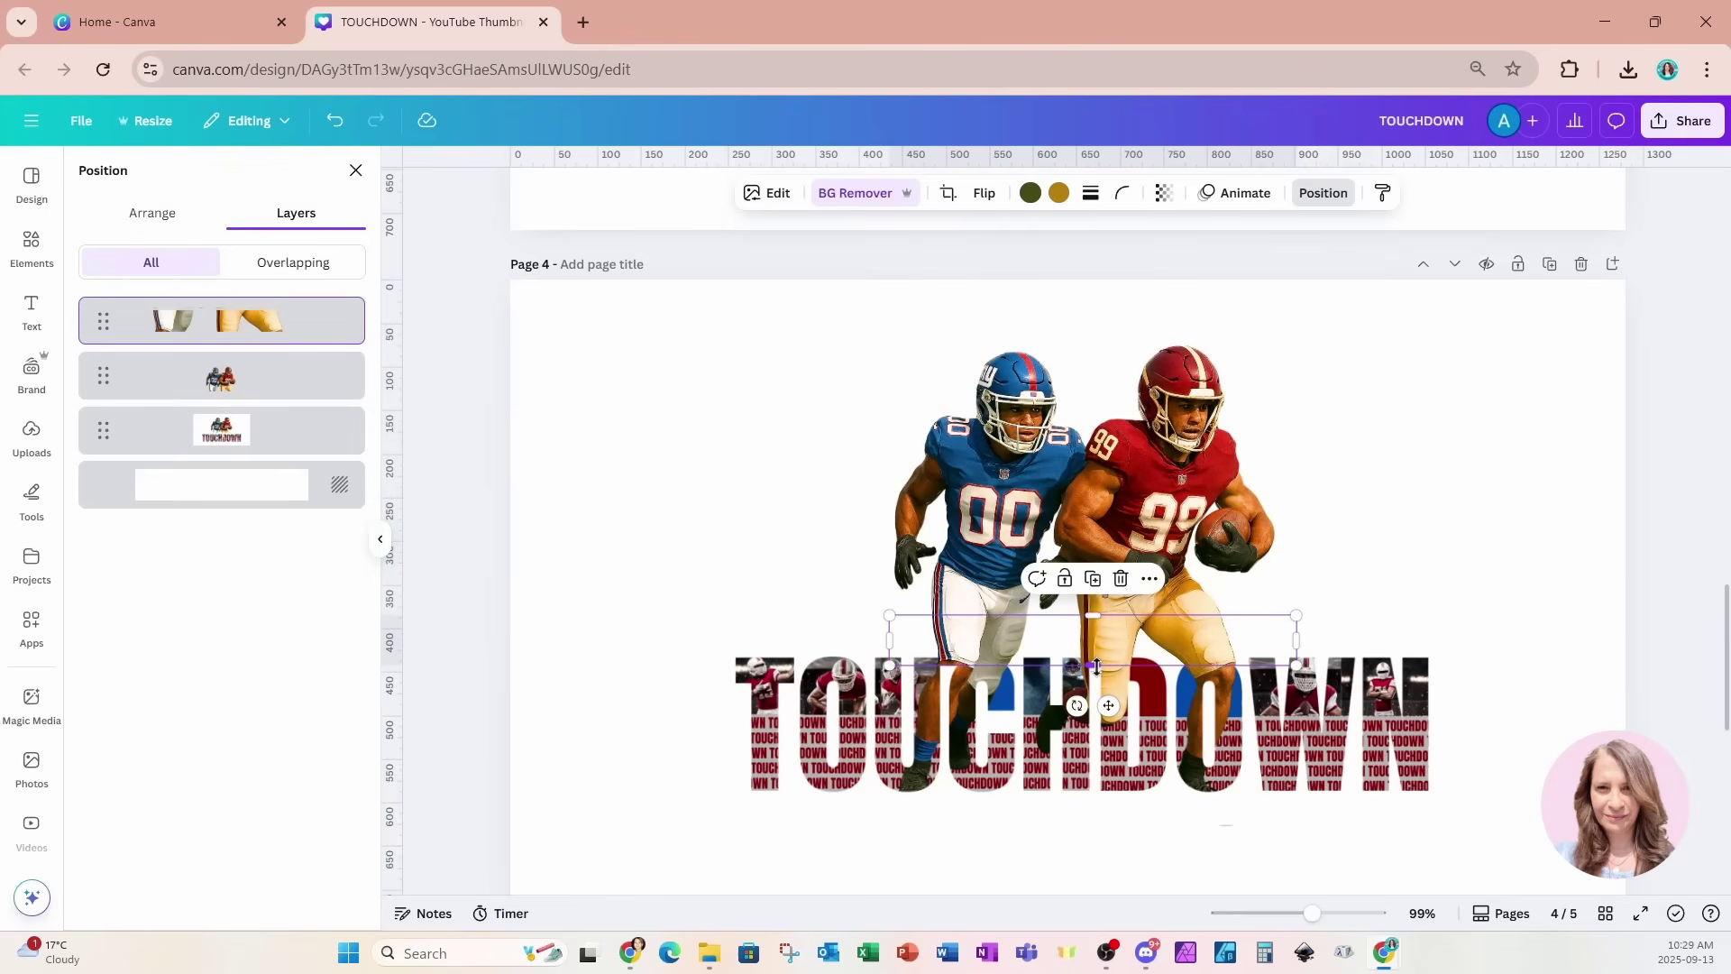
left_click_drag(1097, 667, 1095, 824)
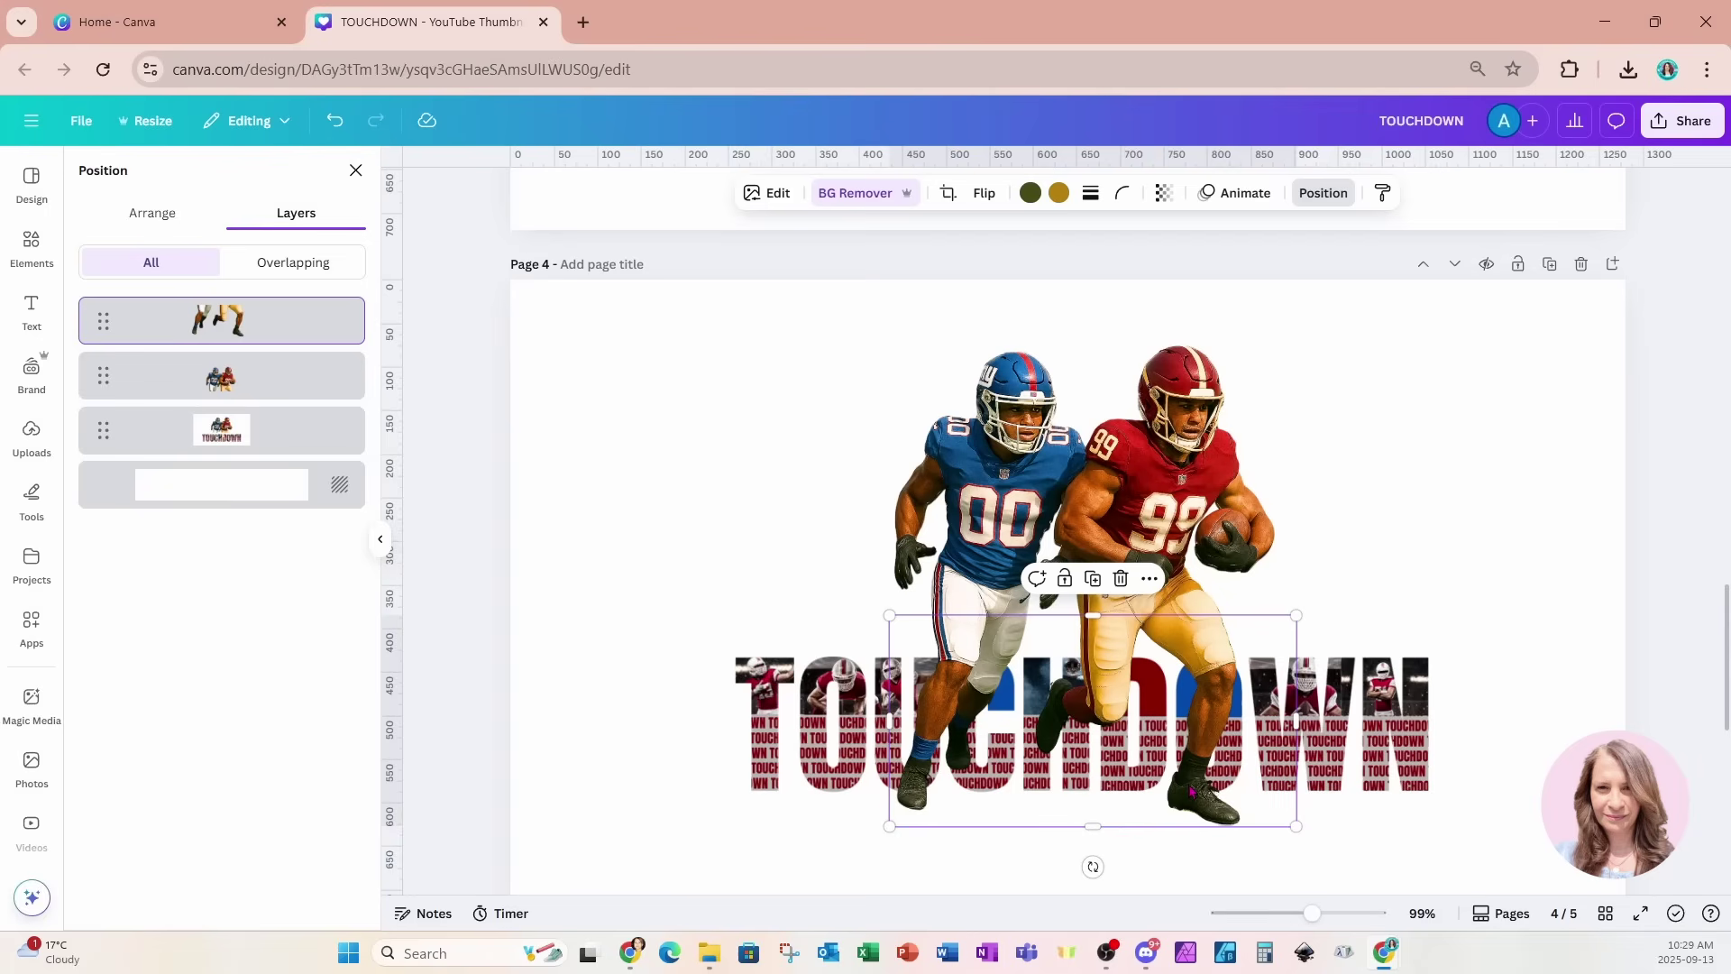
left_click_drag(1093, 615, 1093, 777)
Nudge the shoe strip slightly up and toward the W to meet the legs, and trim its upper edge.
left_click(1237, 816)
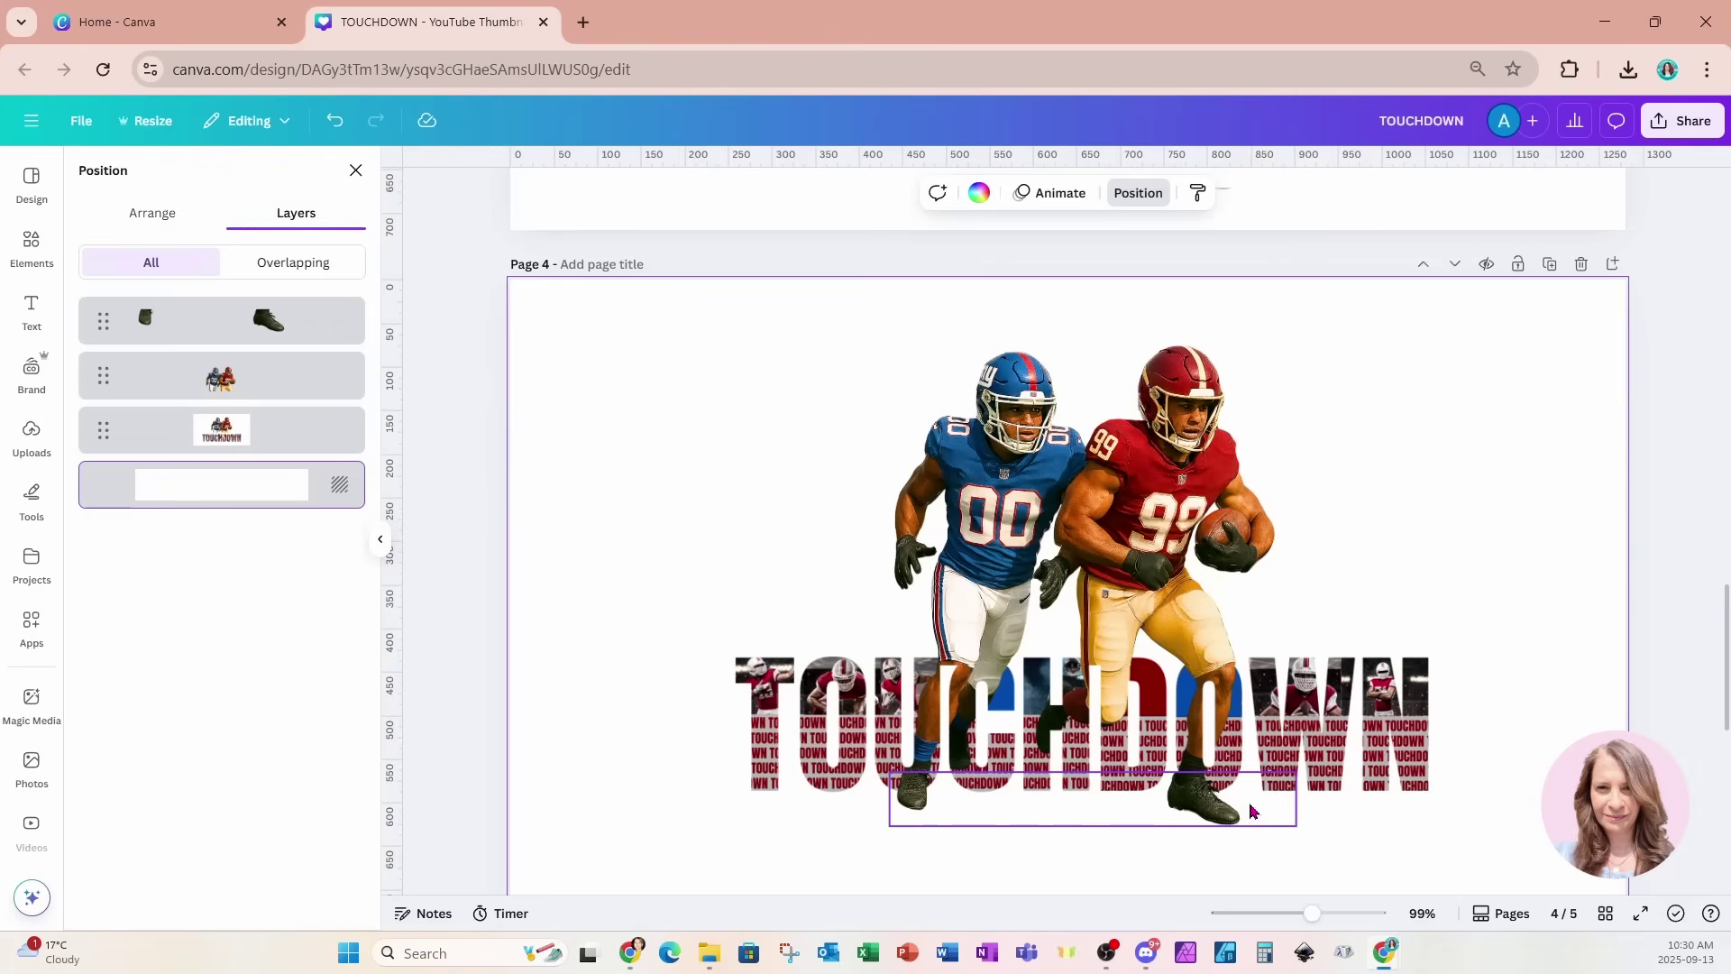
left_click(1257, 809)
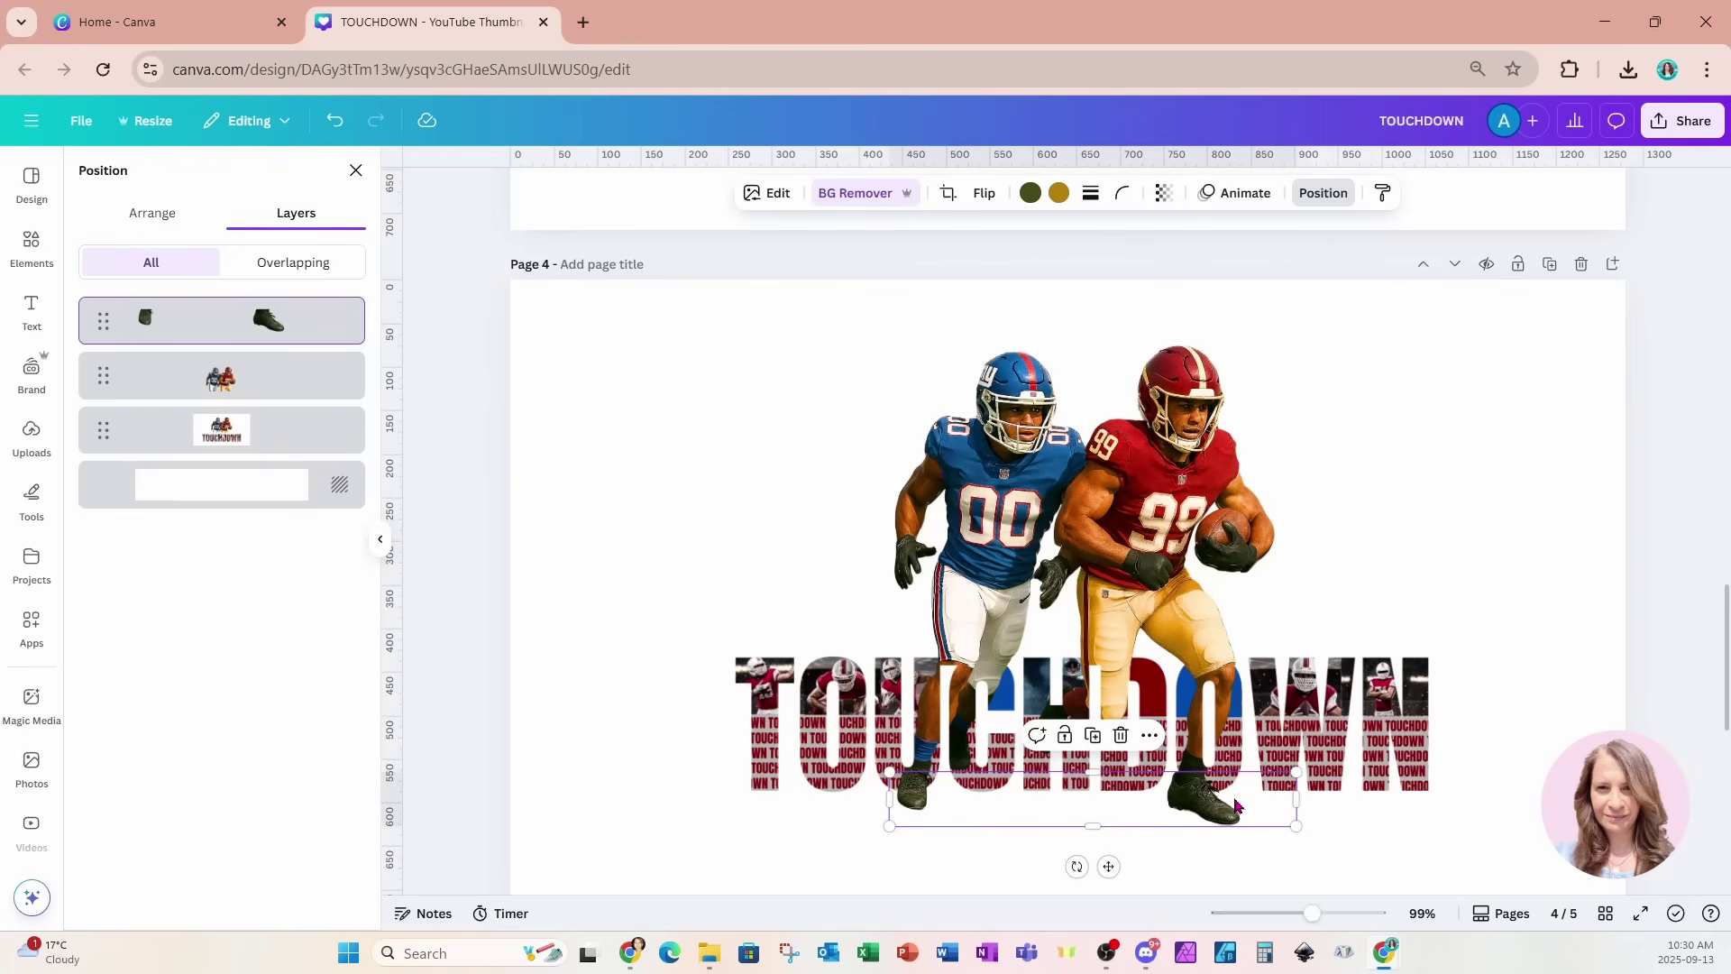
left_click_drag(1239, 800, 1235, 795)
left_click(1411, 824)
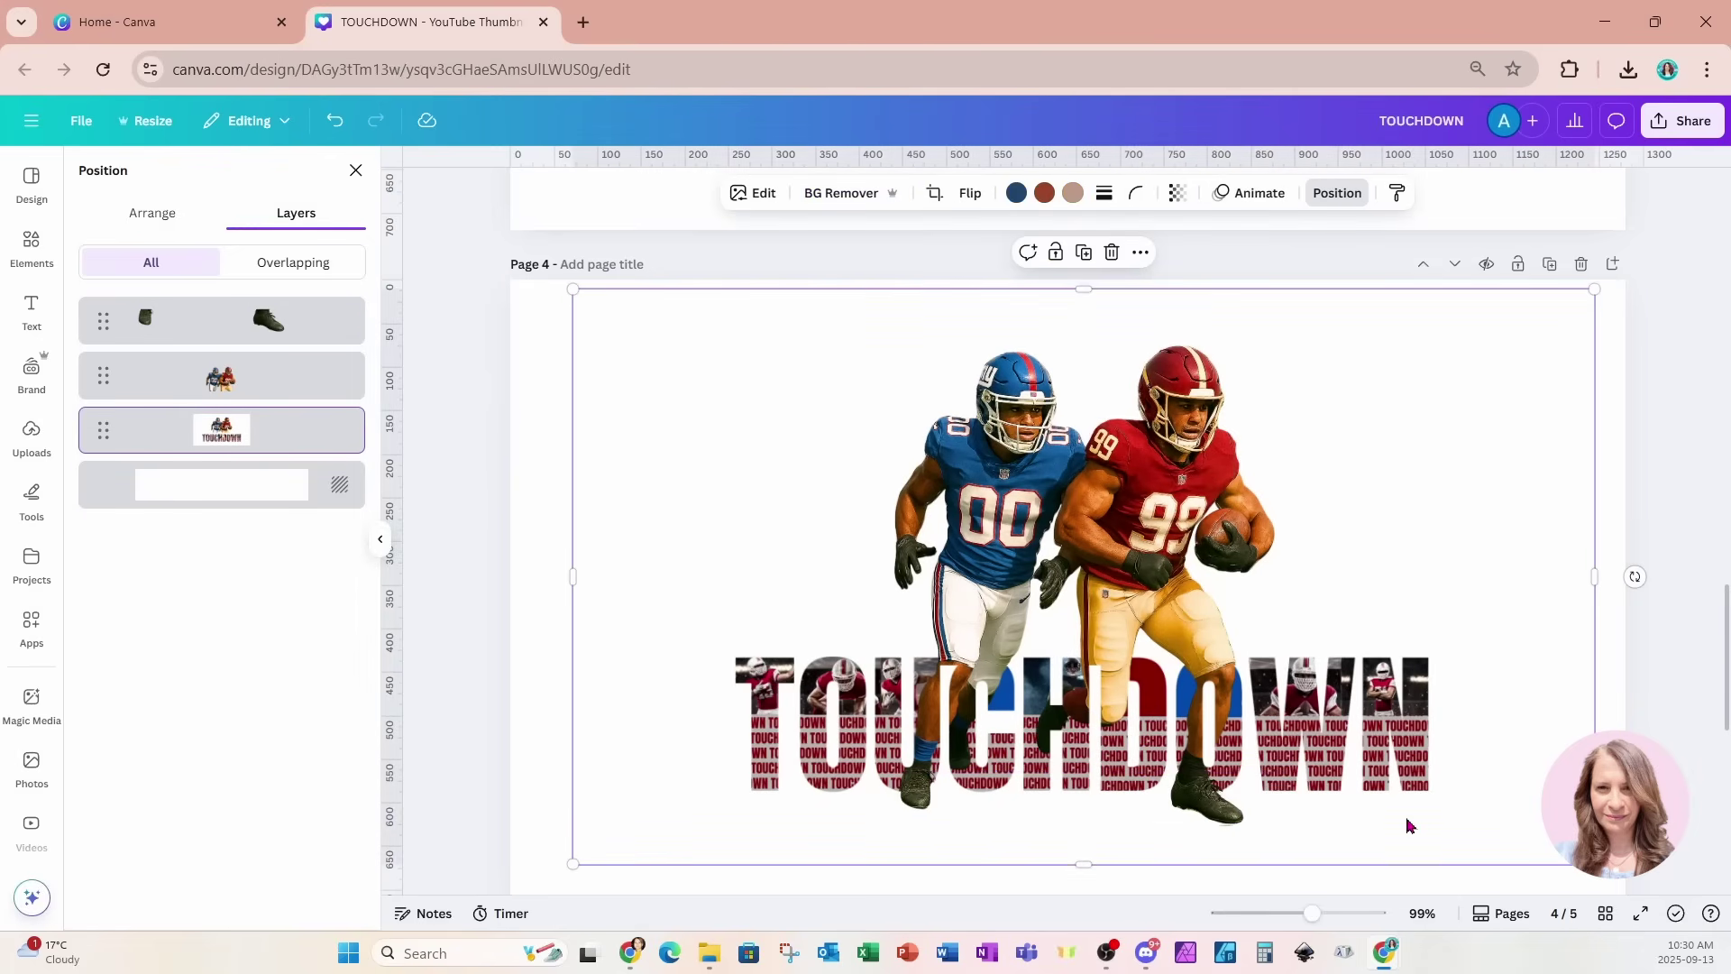
left_click(1235, 817)
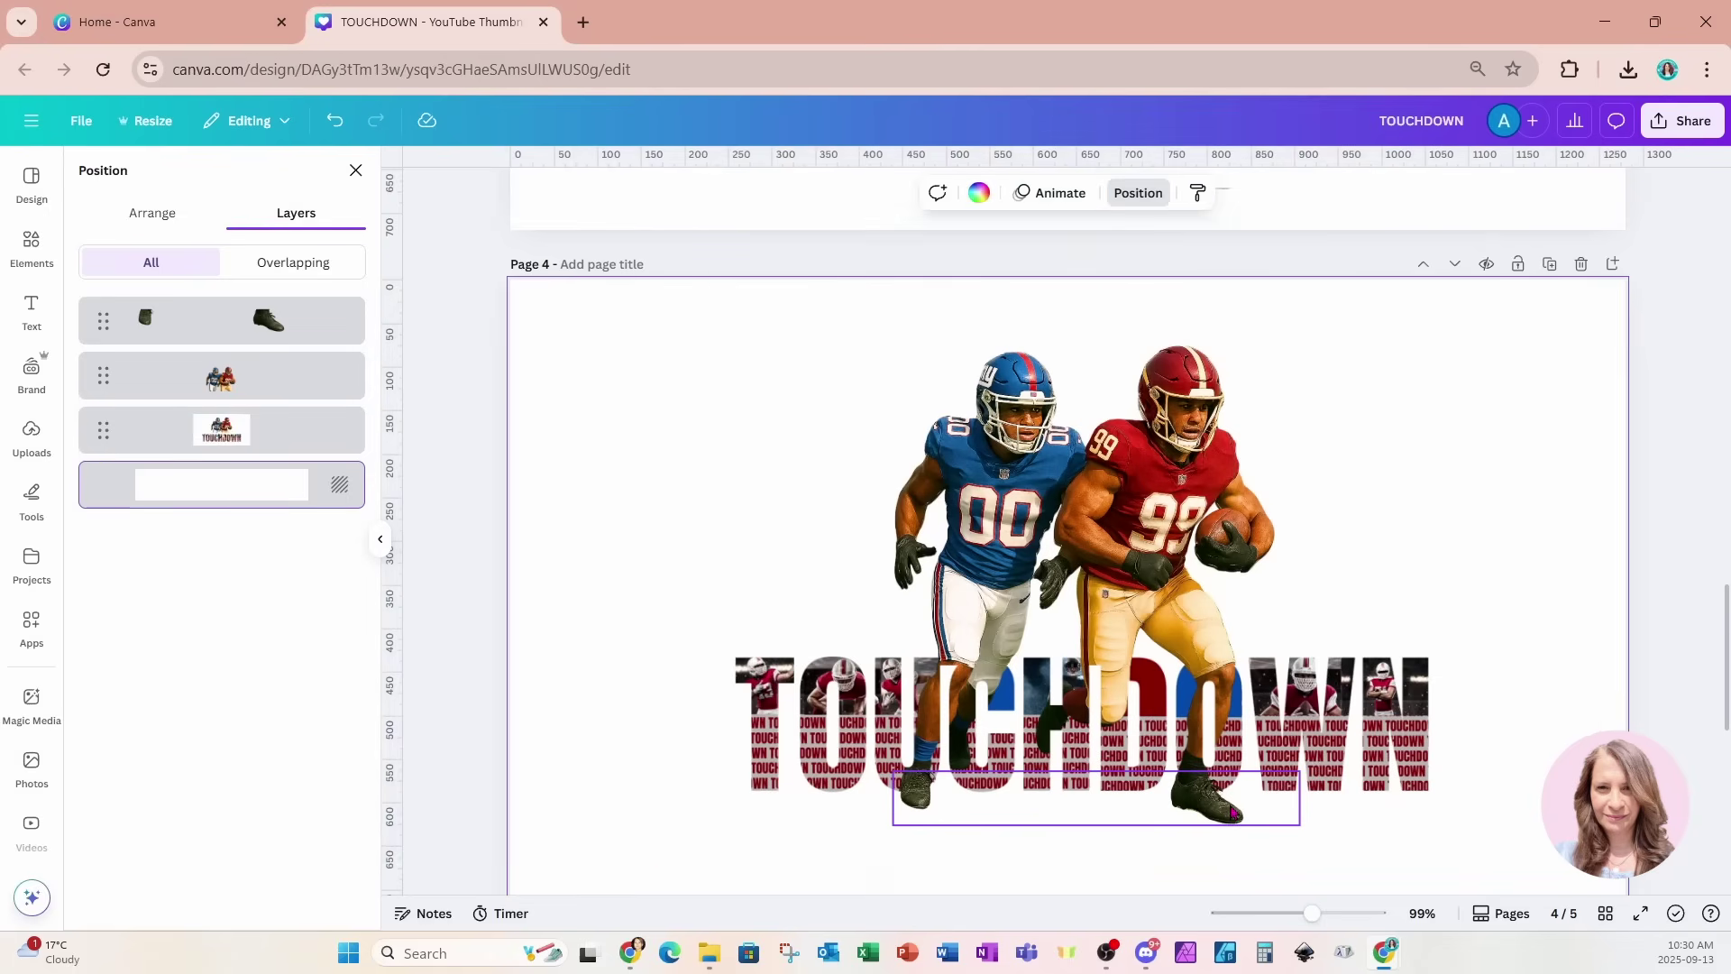
left_click_drag(1231, 802, 1230, 798)
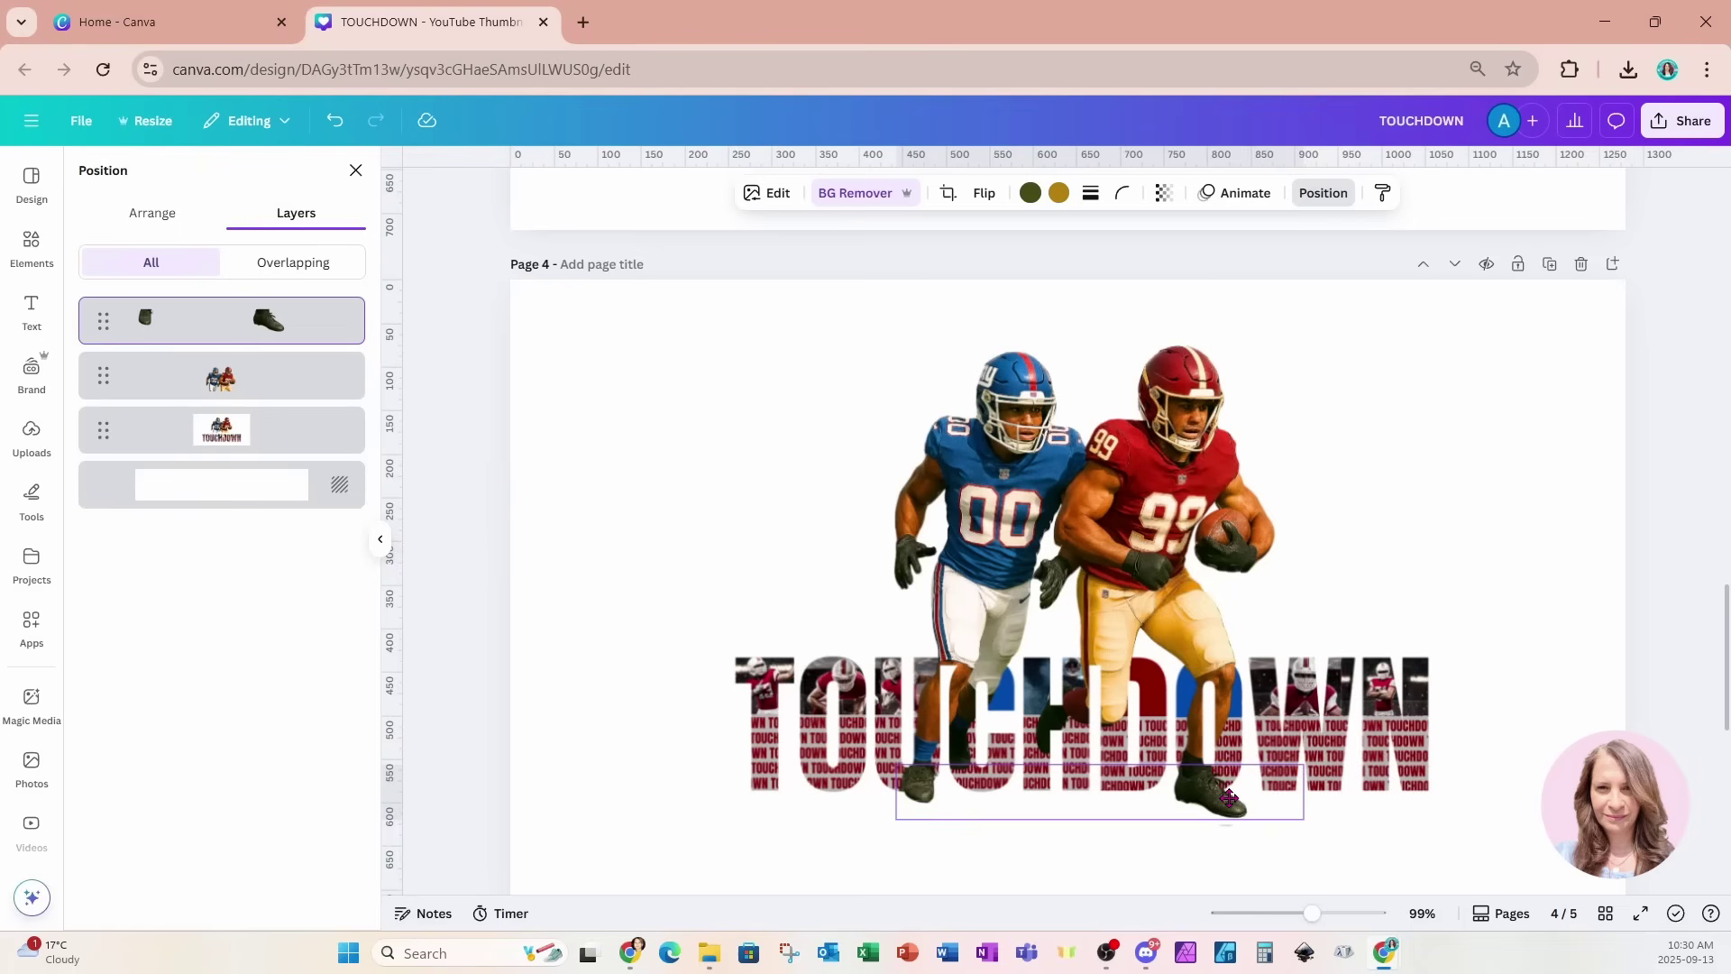
left_click_drag(1230, 798, 1230, 798)
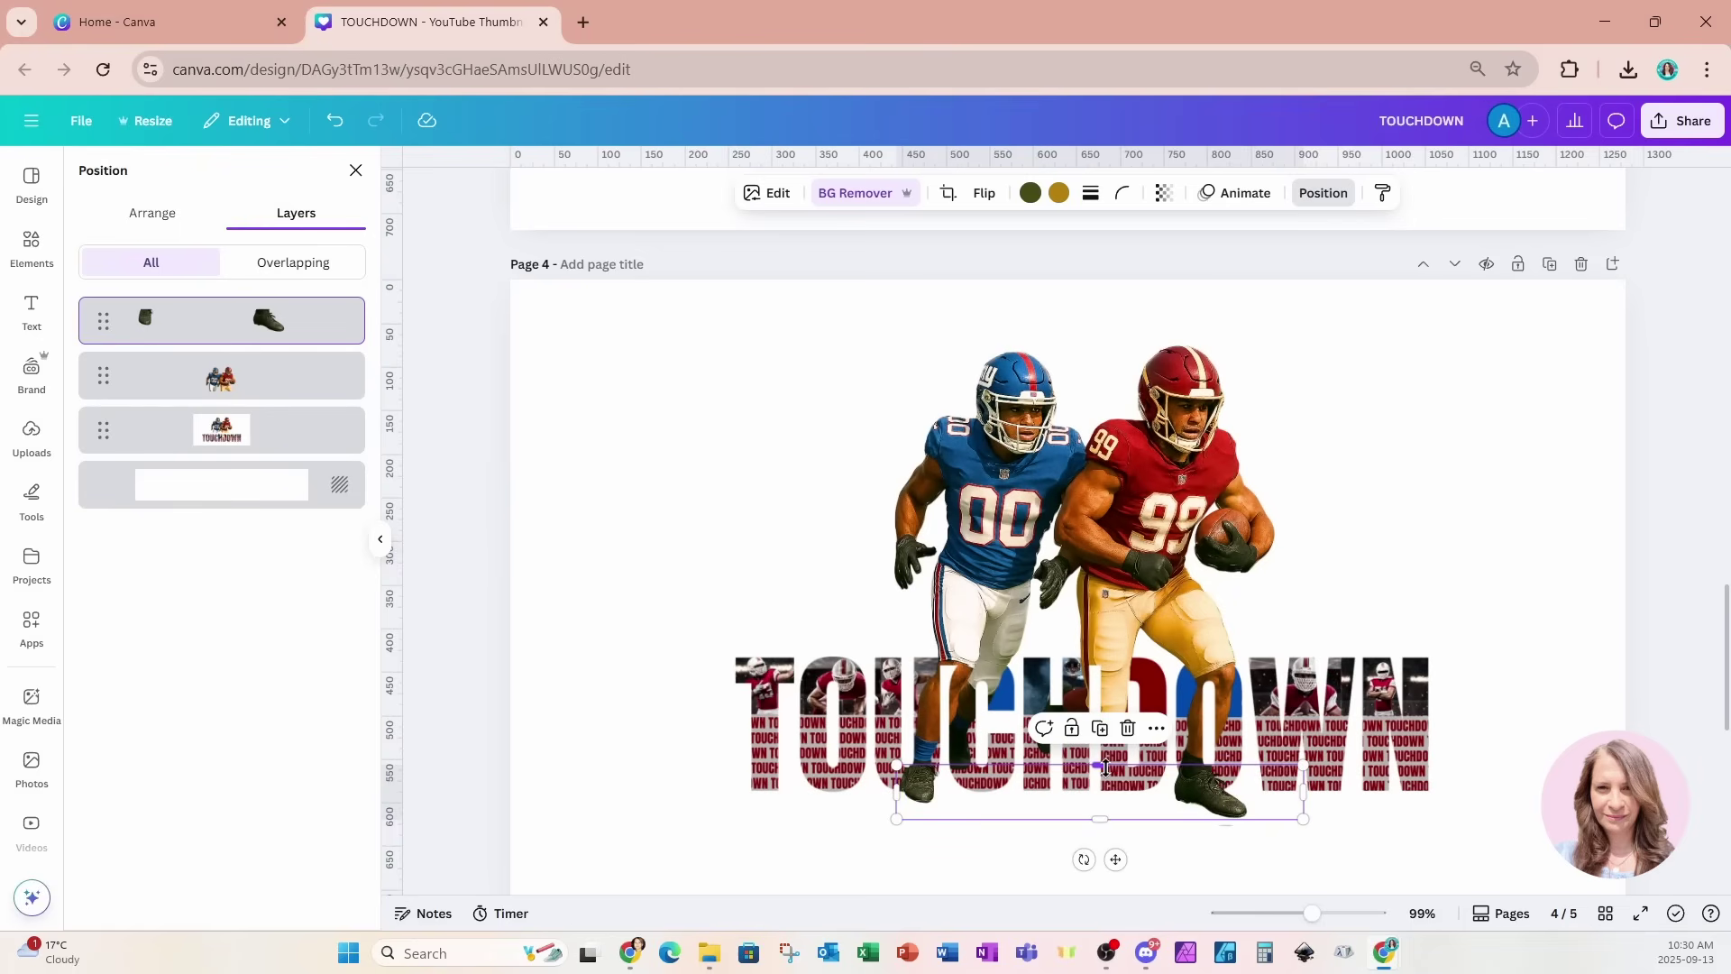
mouse_move(1105, 768)
left_mouse_down()
mouse_move(1105, 742)
mouse_move(1105, 768)
left_mouse_up()
left_click(1481, 513)
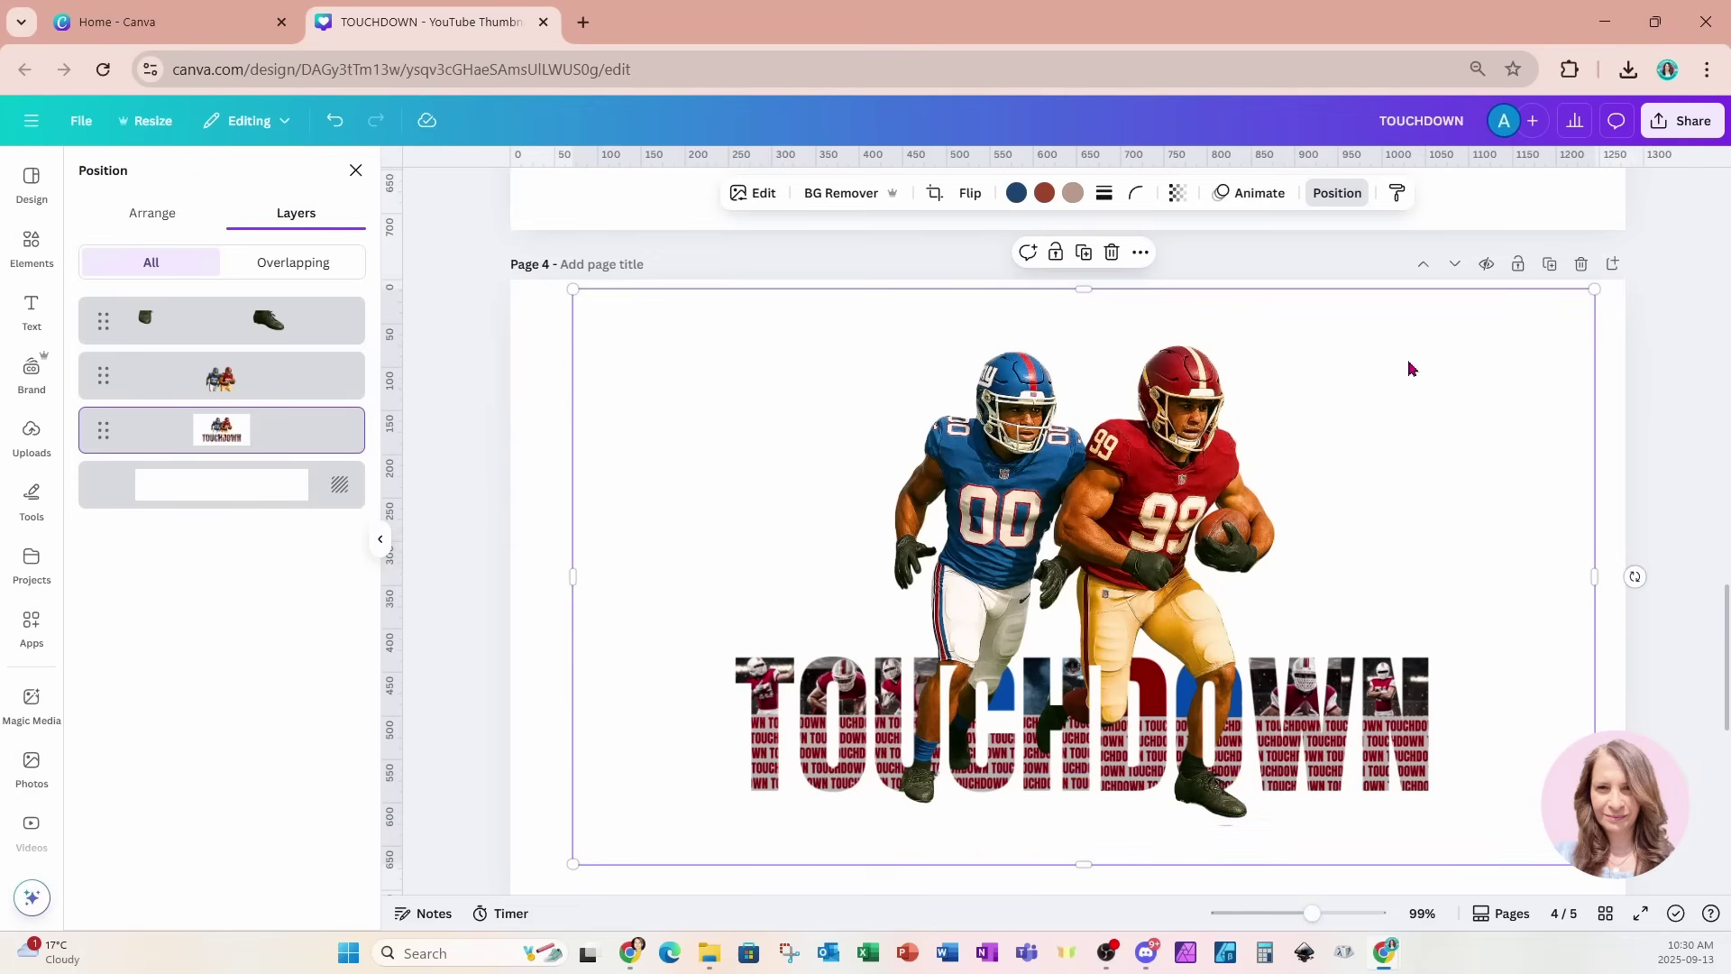
Duplicate page 4, and delete the shoe strip from the copy.
left_click(1550, 271)
left_click(1241, 809)
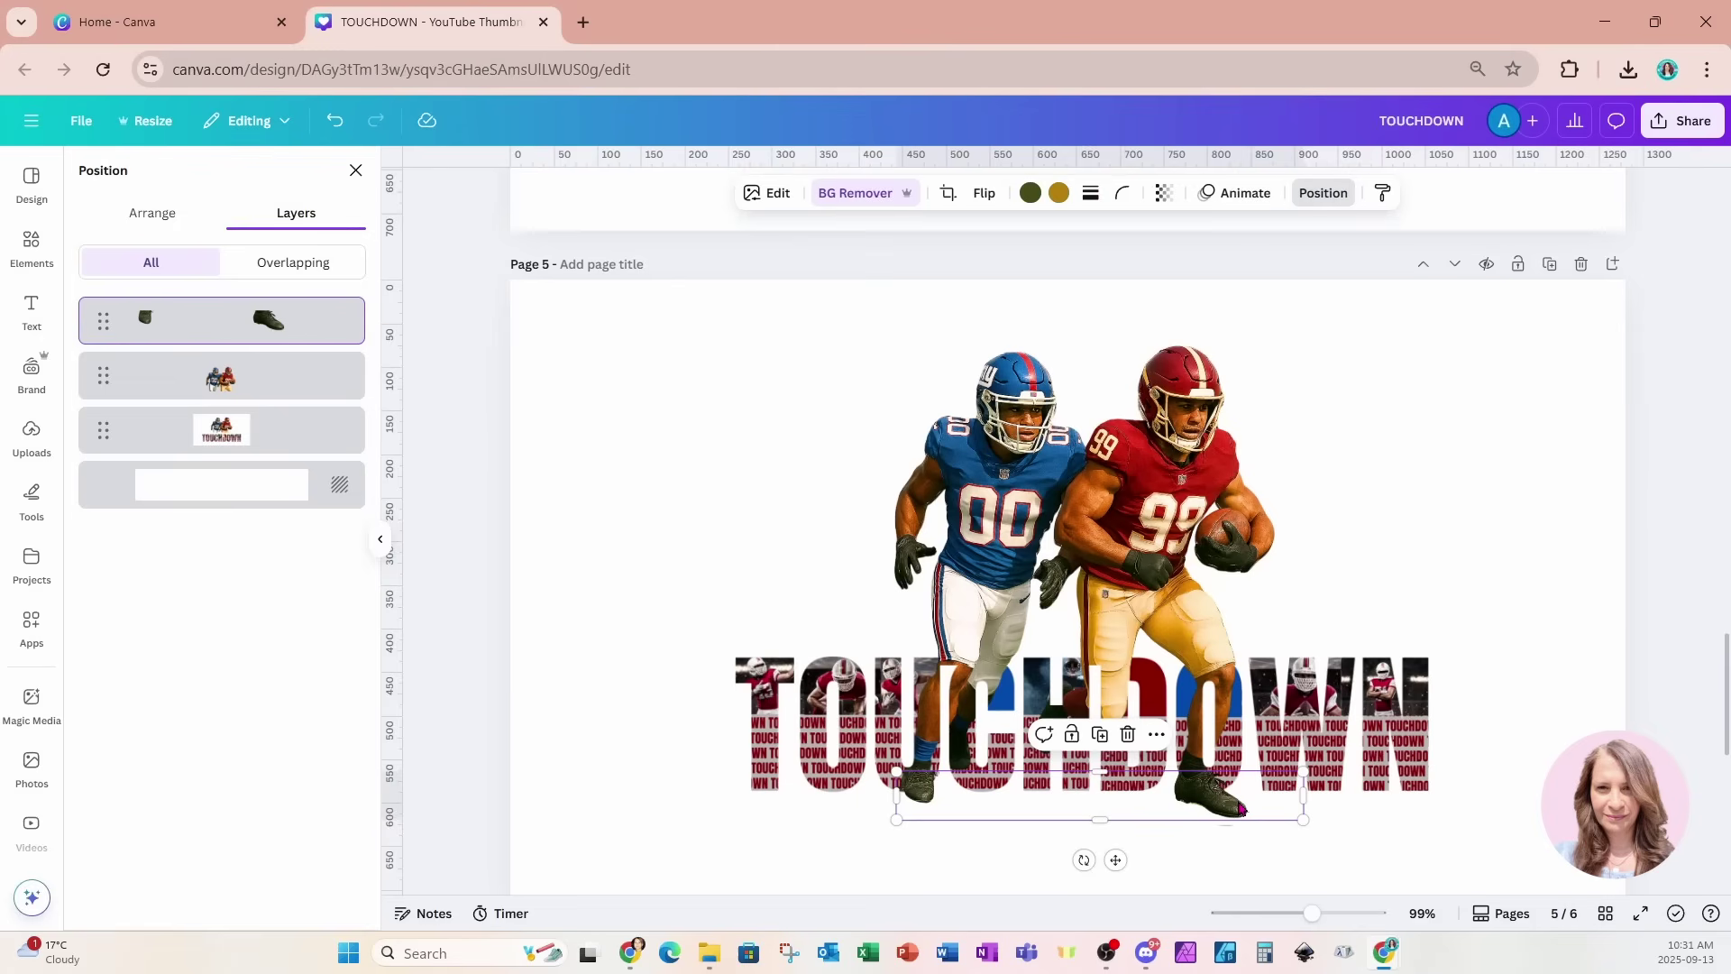
key("Delete")
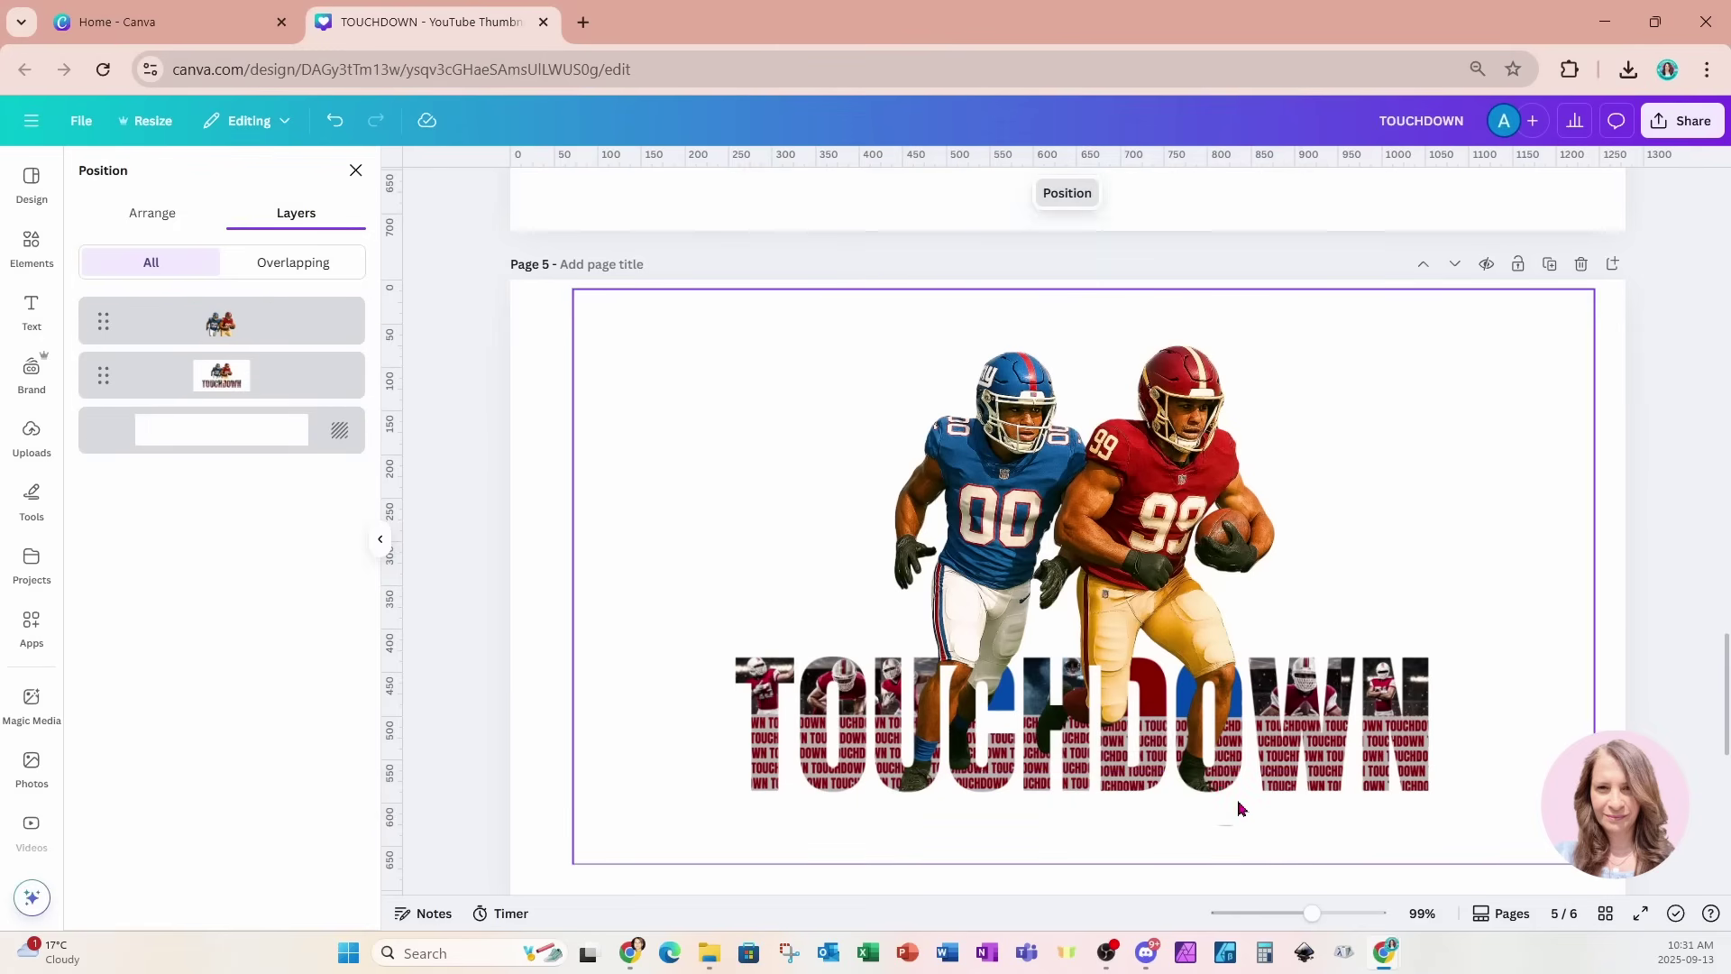
Compare the versions with and without shoes, and duplicate page 5.
scroll(1241, 809, "up", 6)
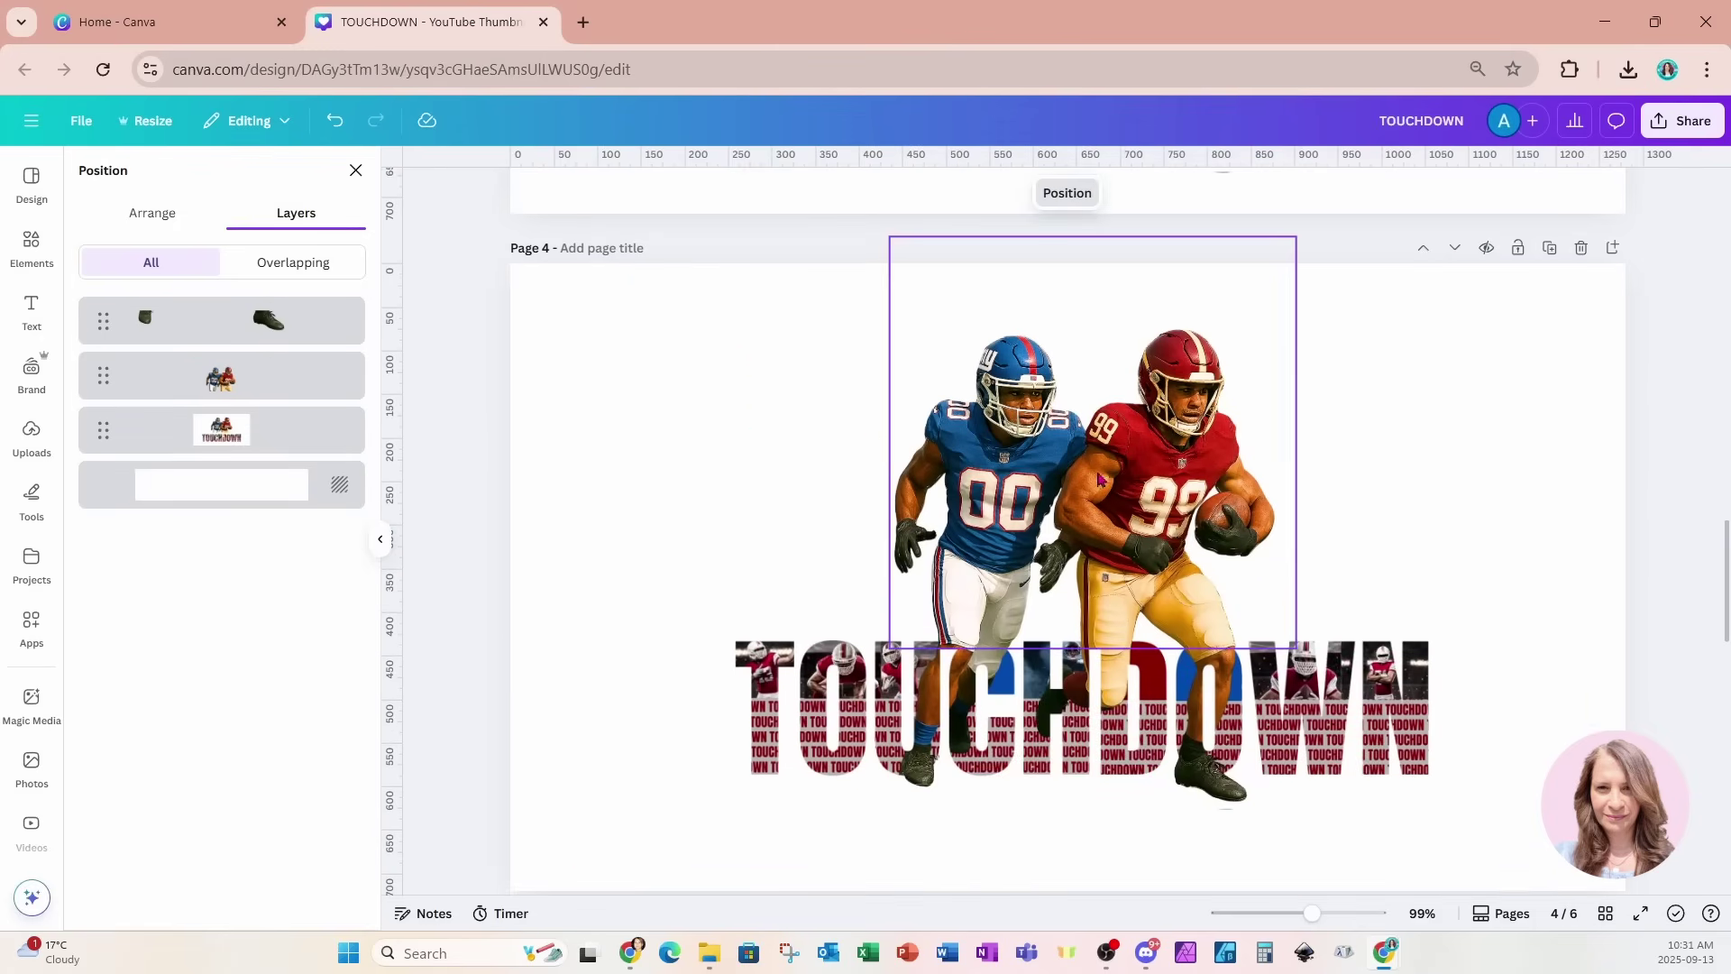
scroll(1205, 779, "down", 7)
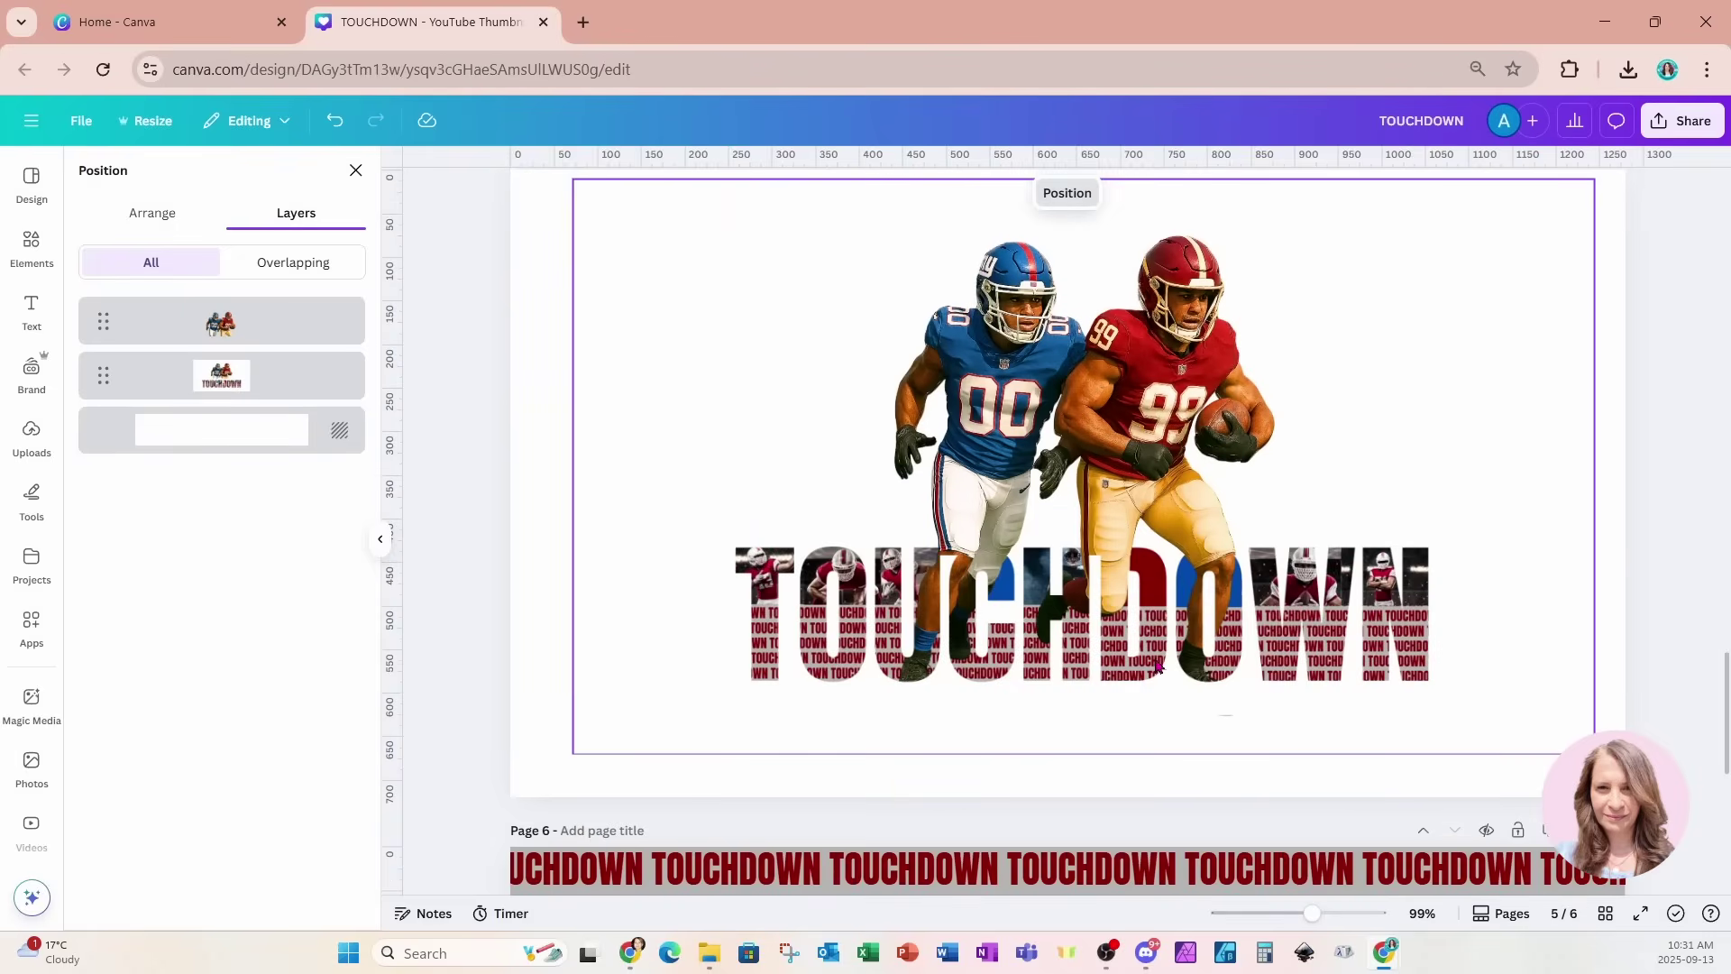
scroll(1158, 667, "up", 3)
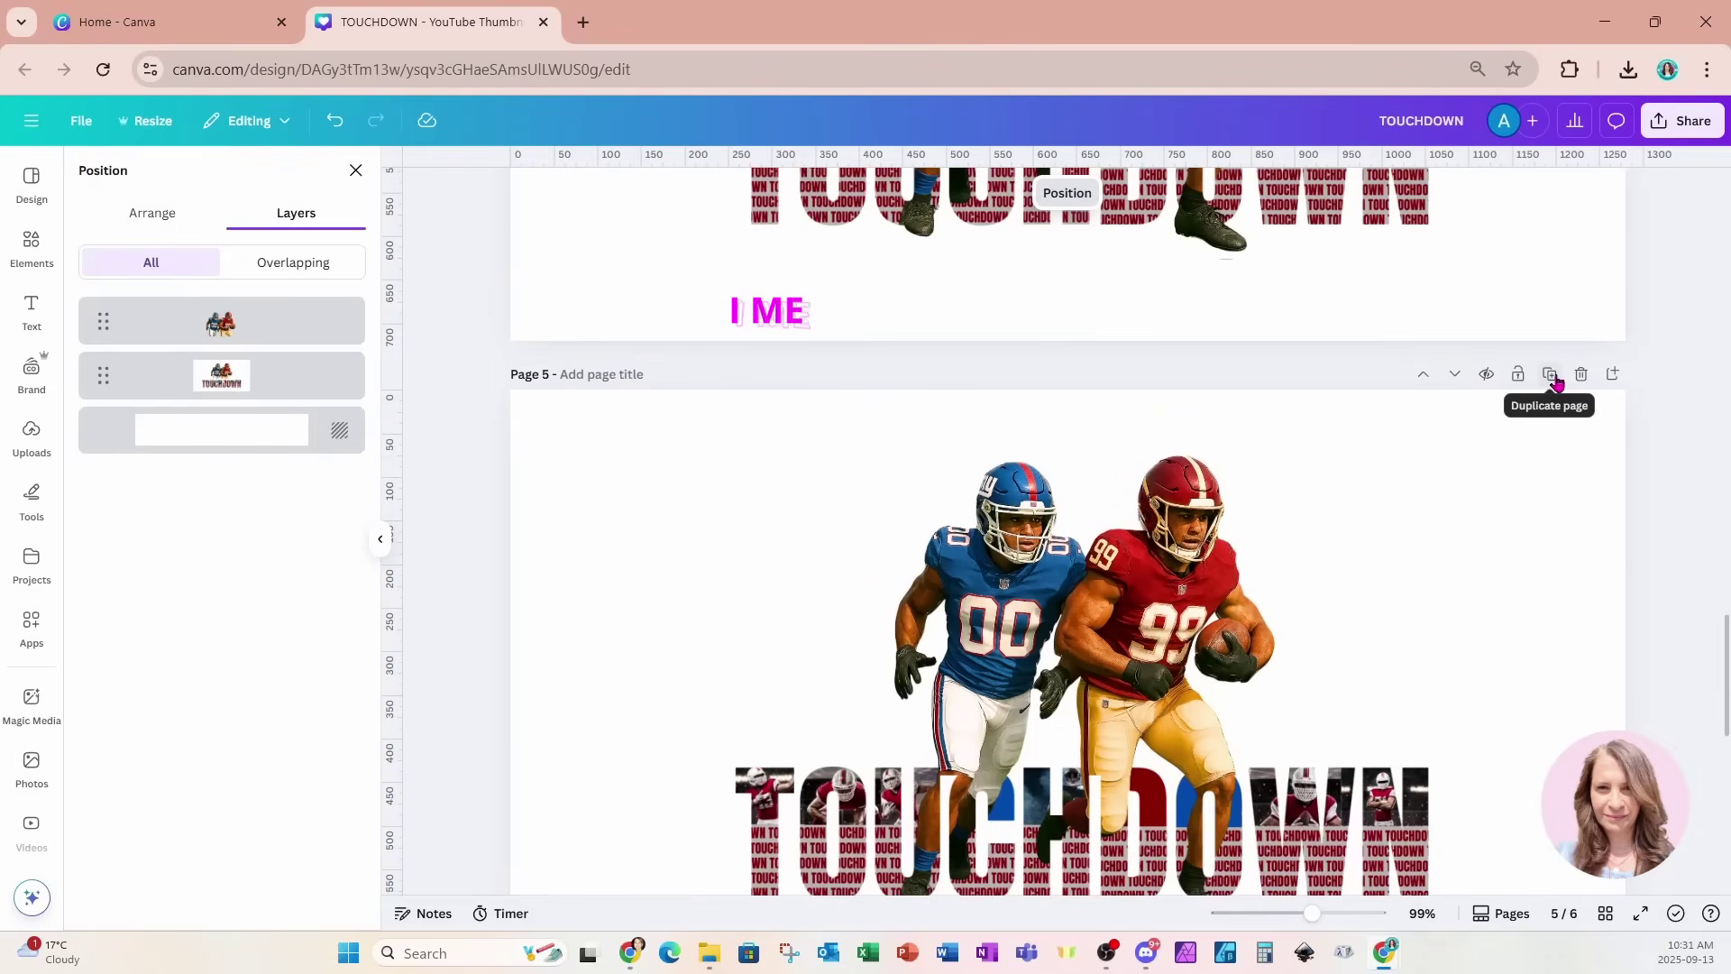
left_click(1550, 374)
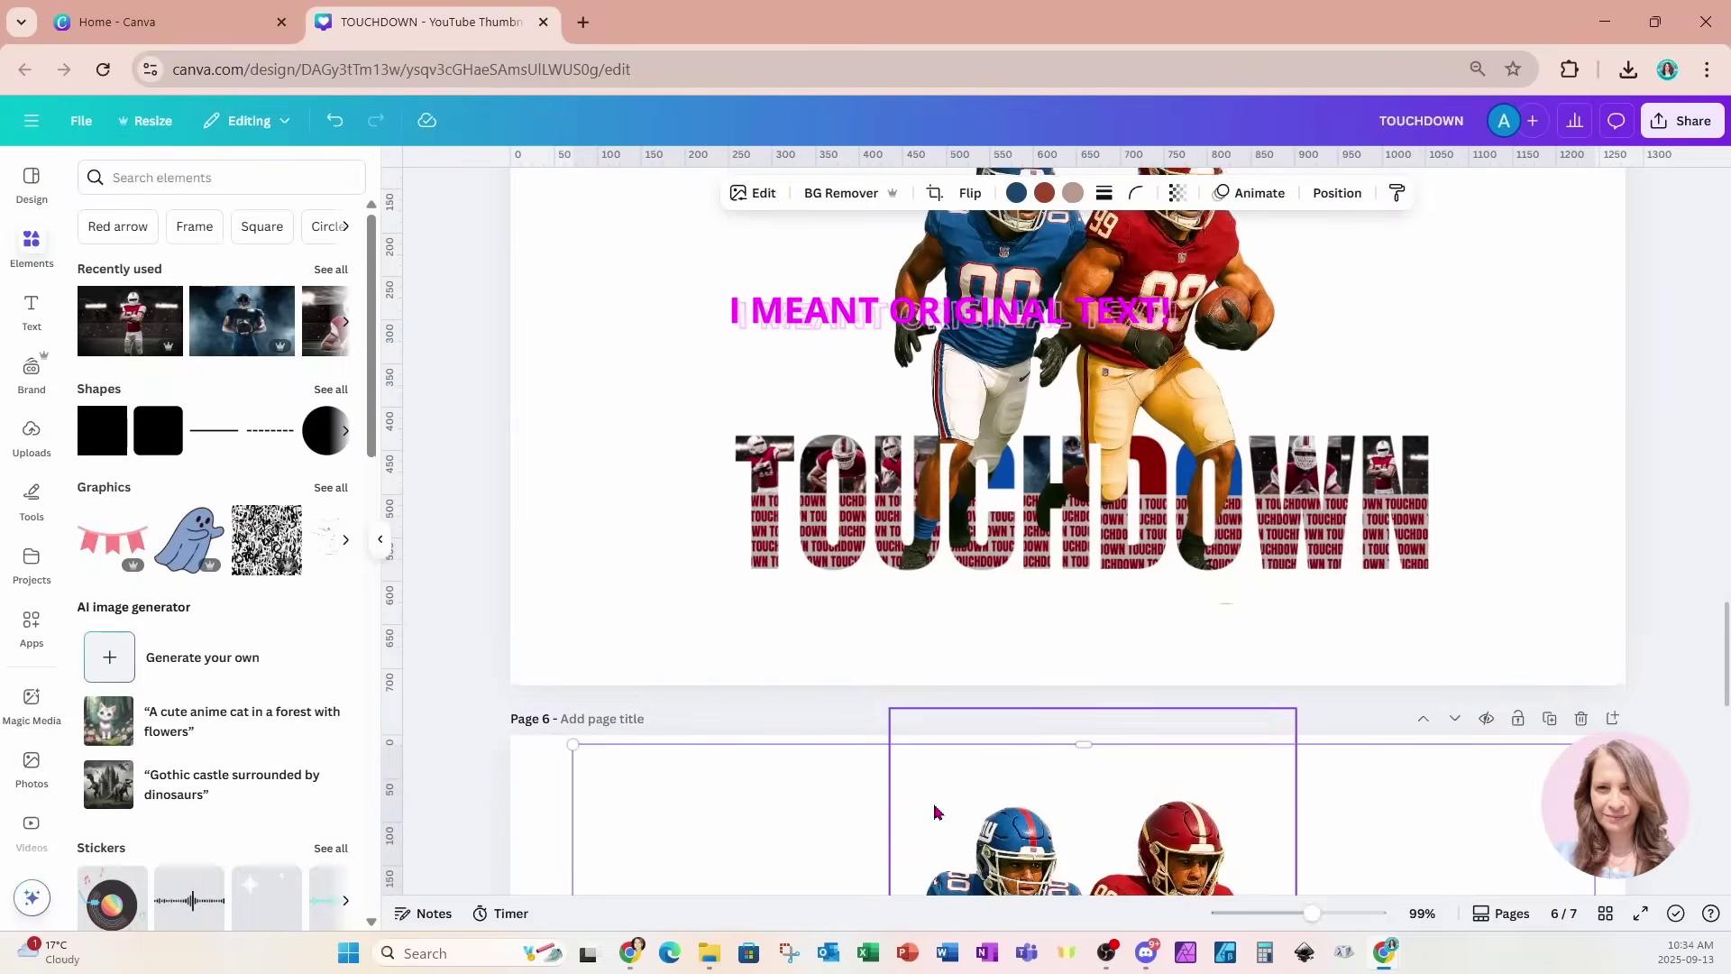
Copy page 2's TOUCHDOWN text onto page 6, and resize and align it over the photo-filled lettering at font size 134.
scroll(935, 812, "up", 1)
scroll(935, 812, "up", 12)
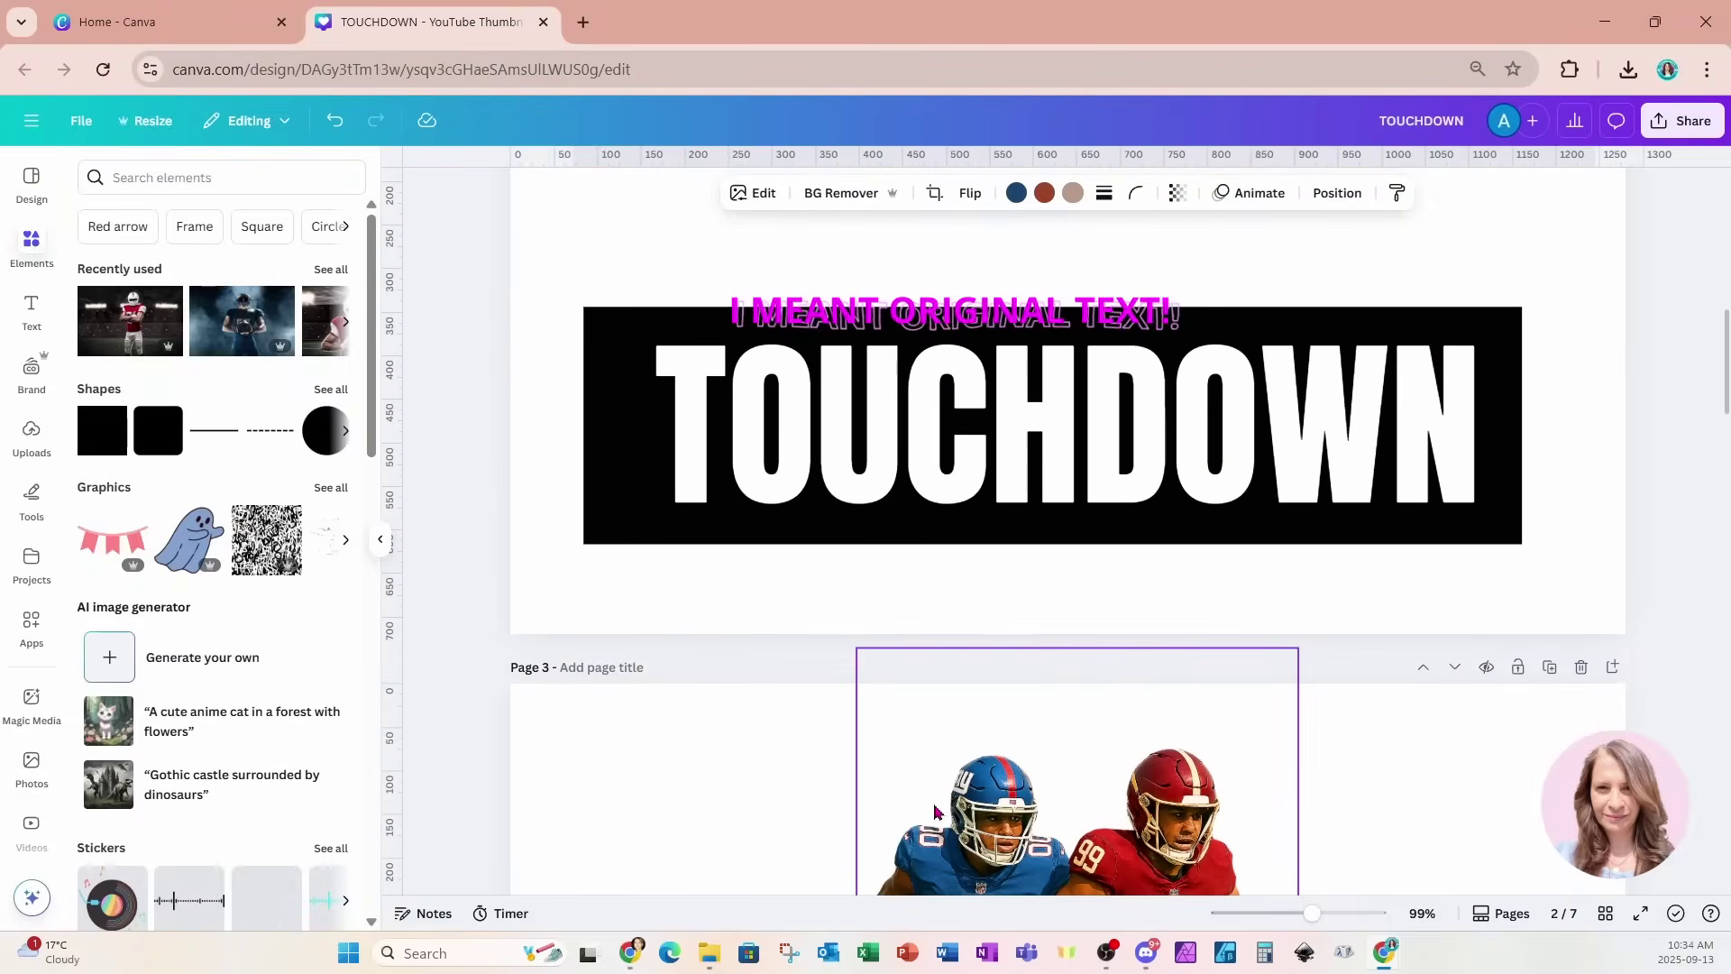
left_click(967, 575)
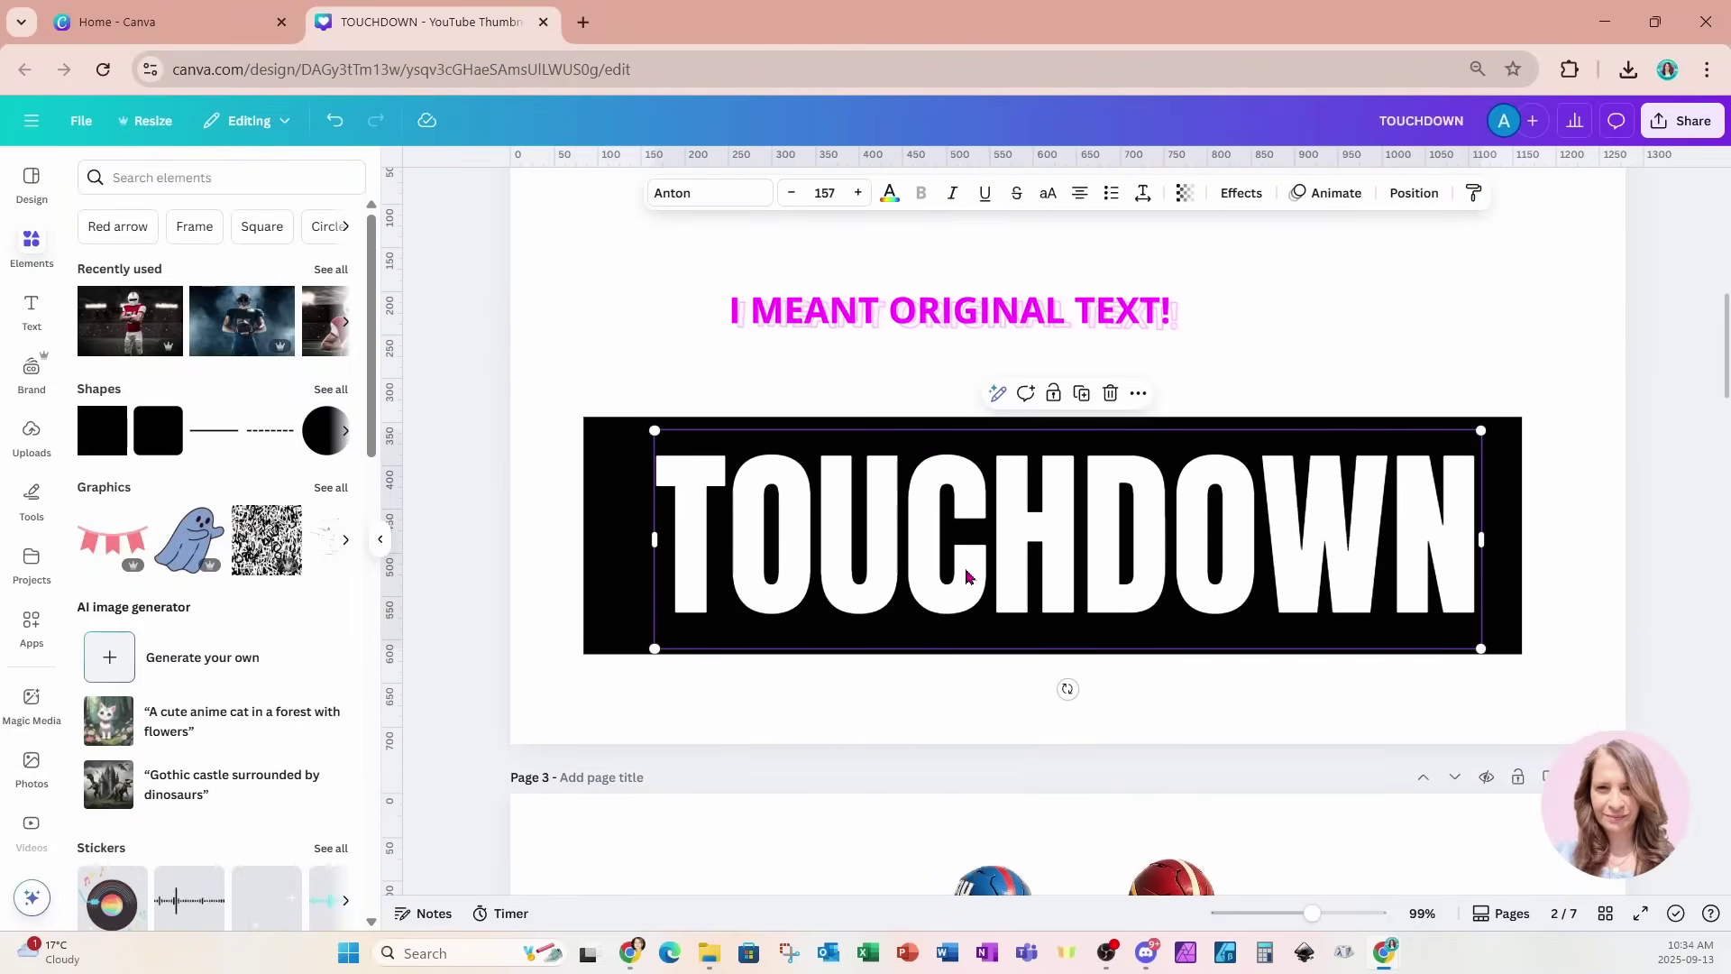
scroll(966, 575, "down", 15)
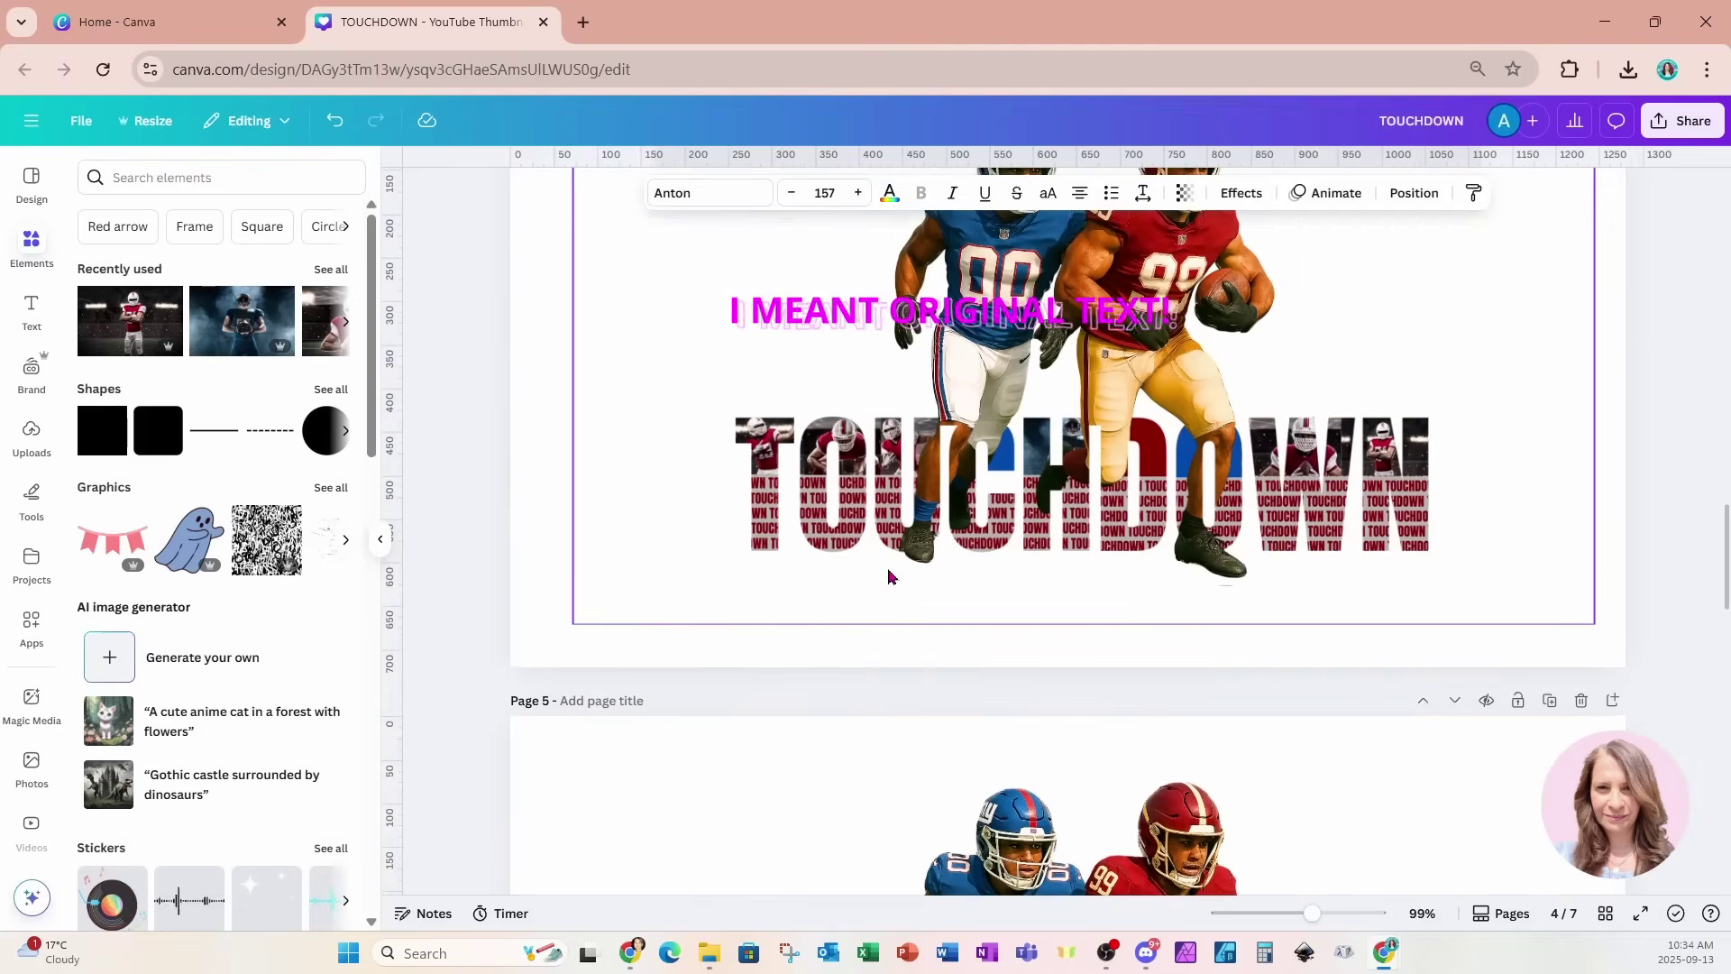
scroll(888, 576, "down", 5)
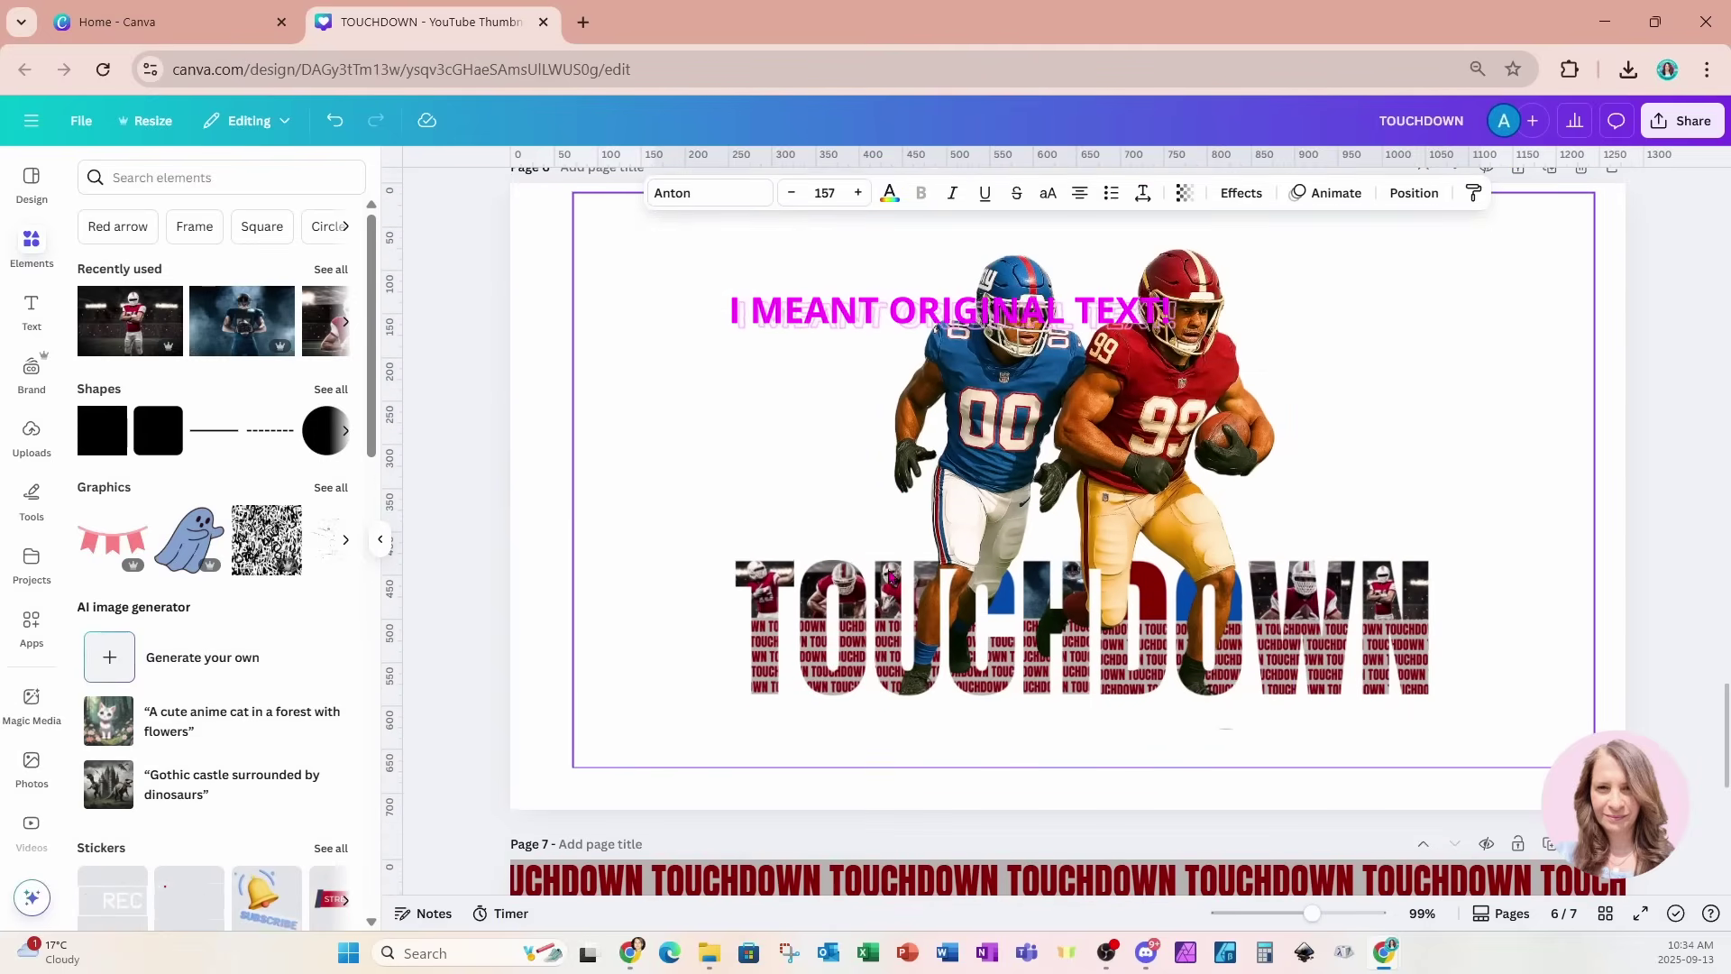
scroll(888, 575, "up", 1)
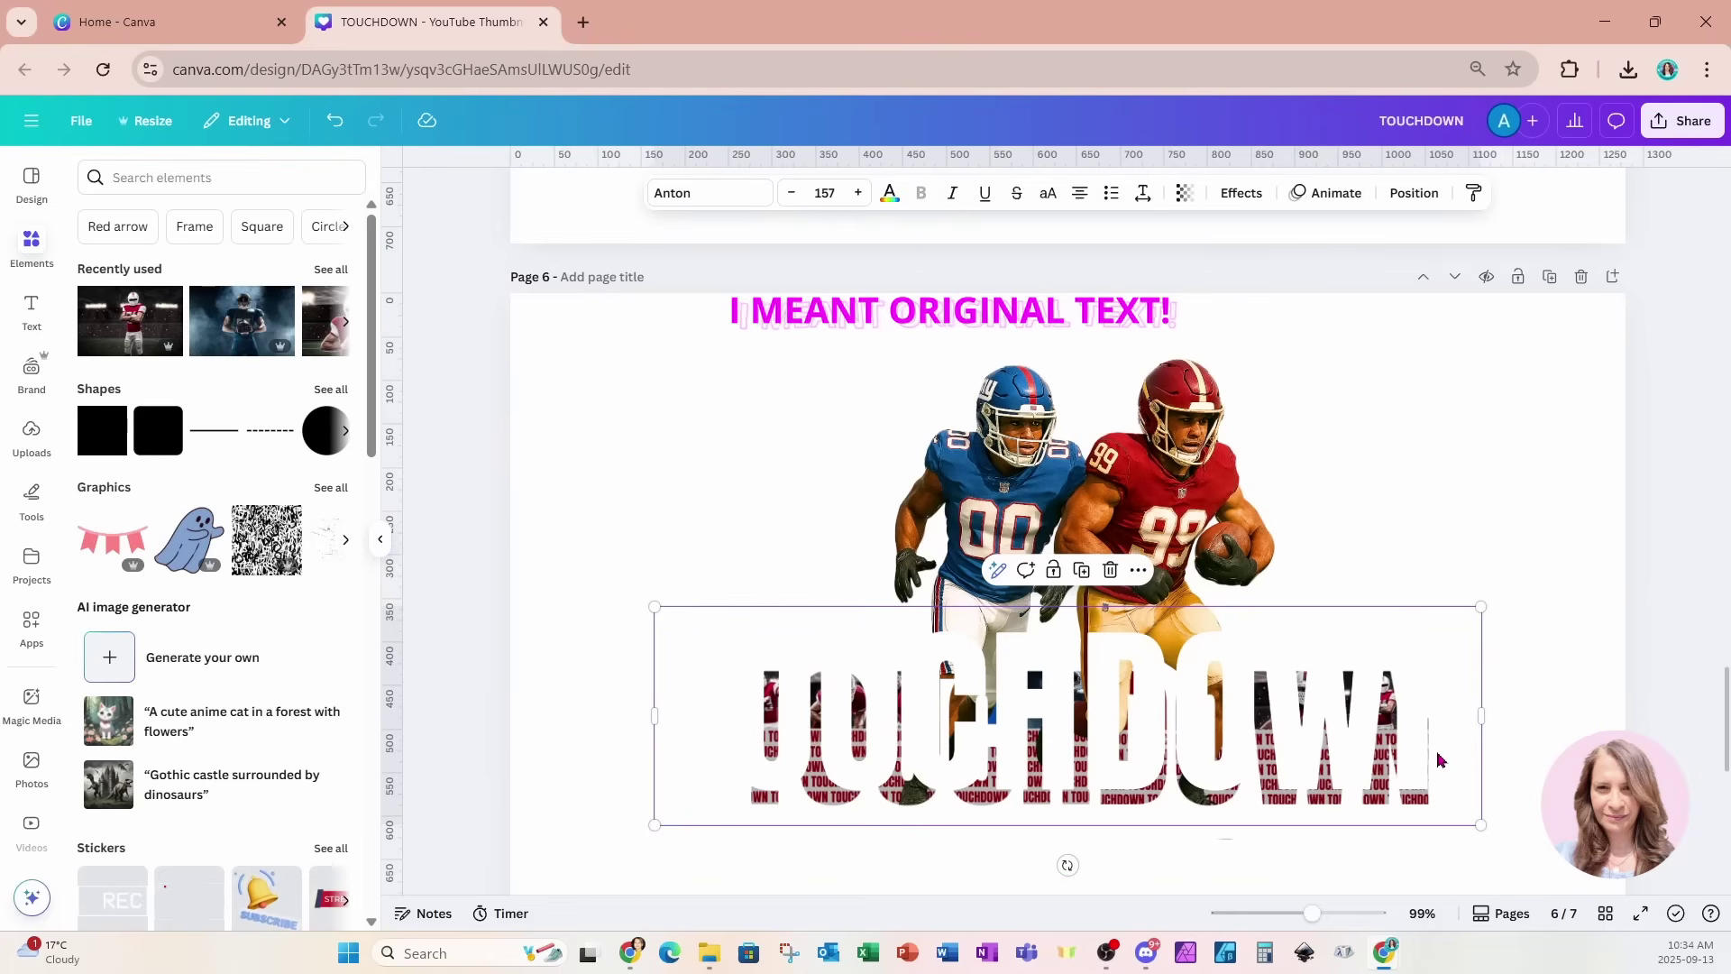
left_click_drag(1440, 760, 1509, 792)
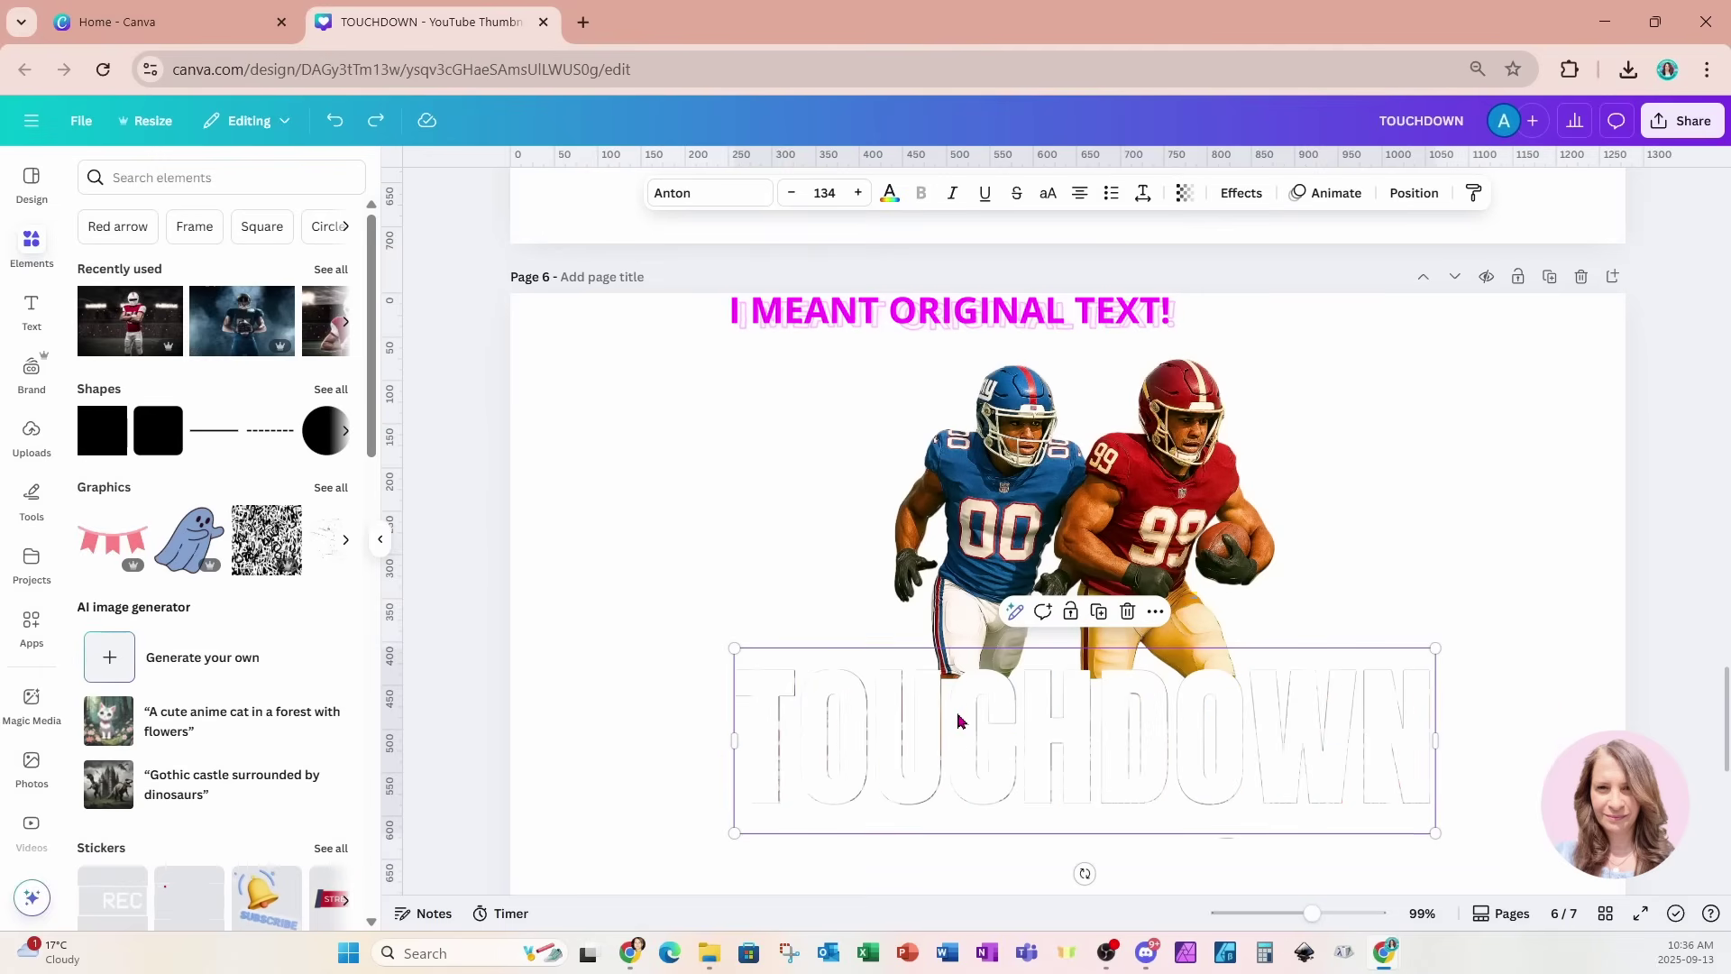
Change page 6's overlaid white TOUCHDOWN text to the document's dark red.
double_click(965, 746)
left_click(1500, 508)
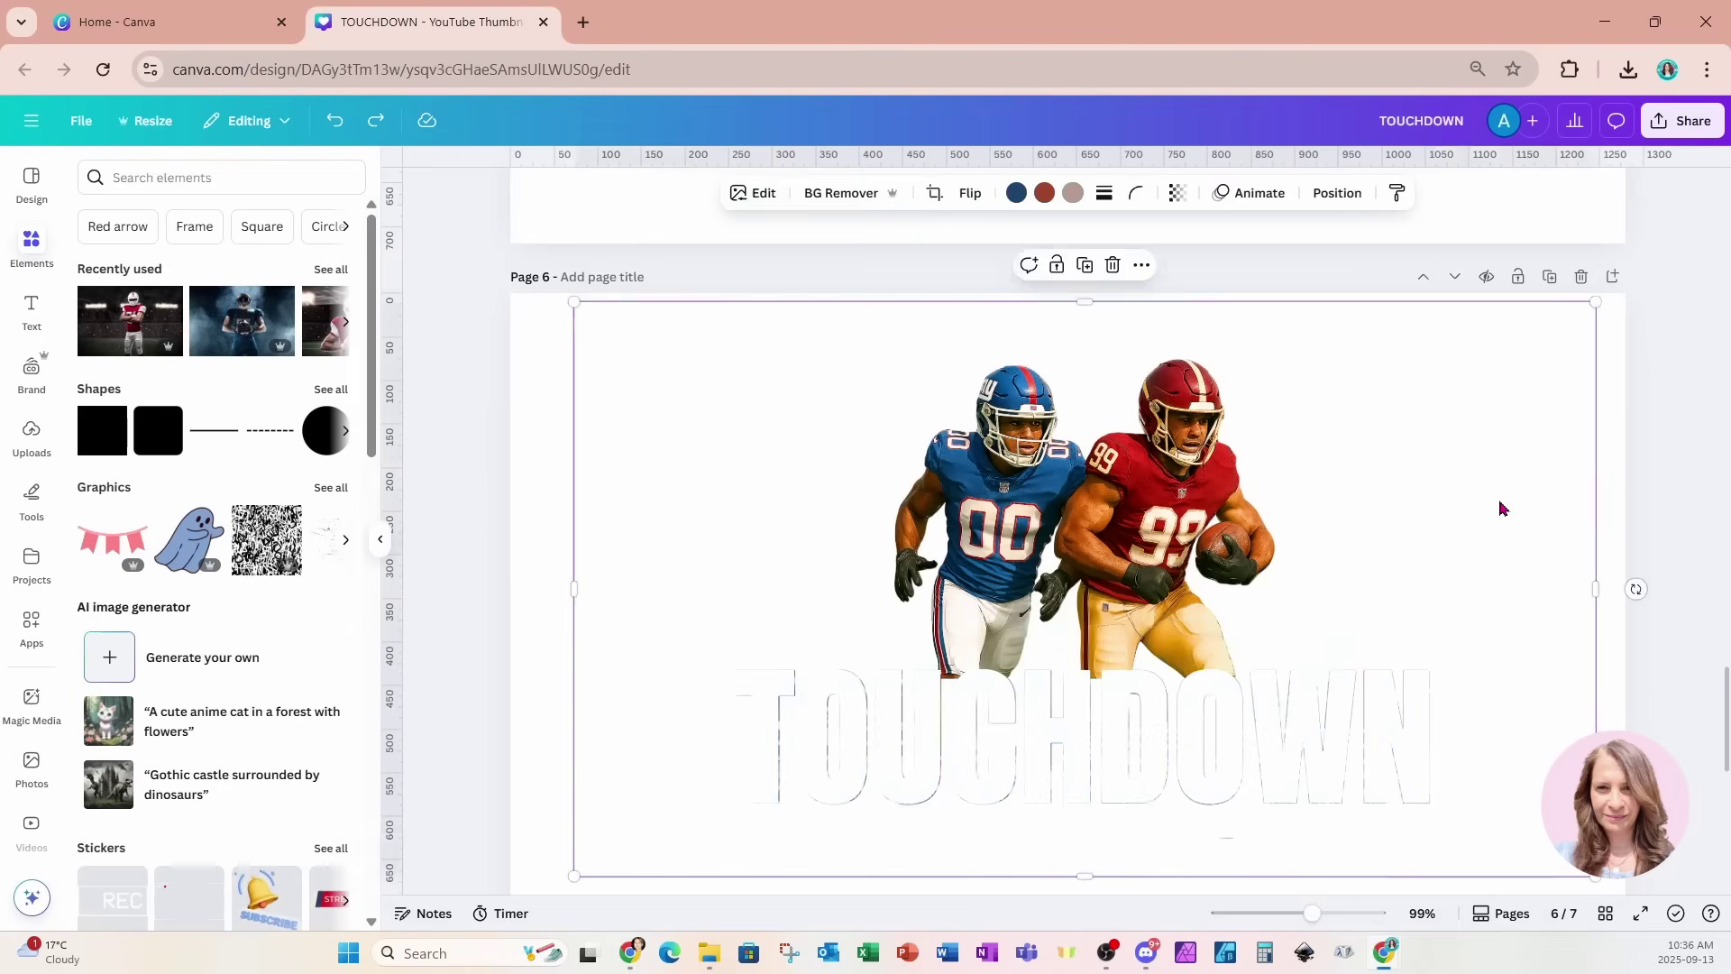
left_click(1286, 792)
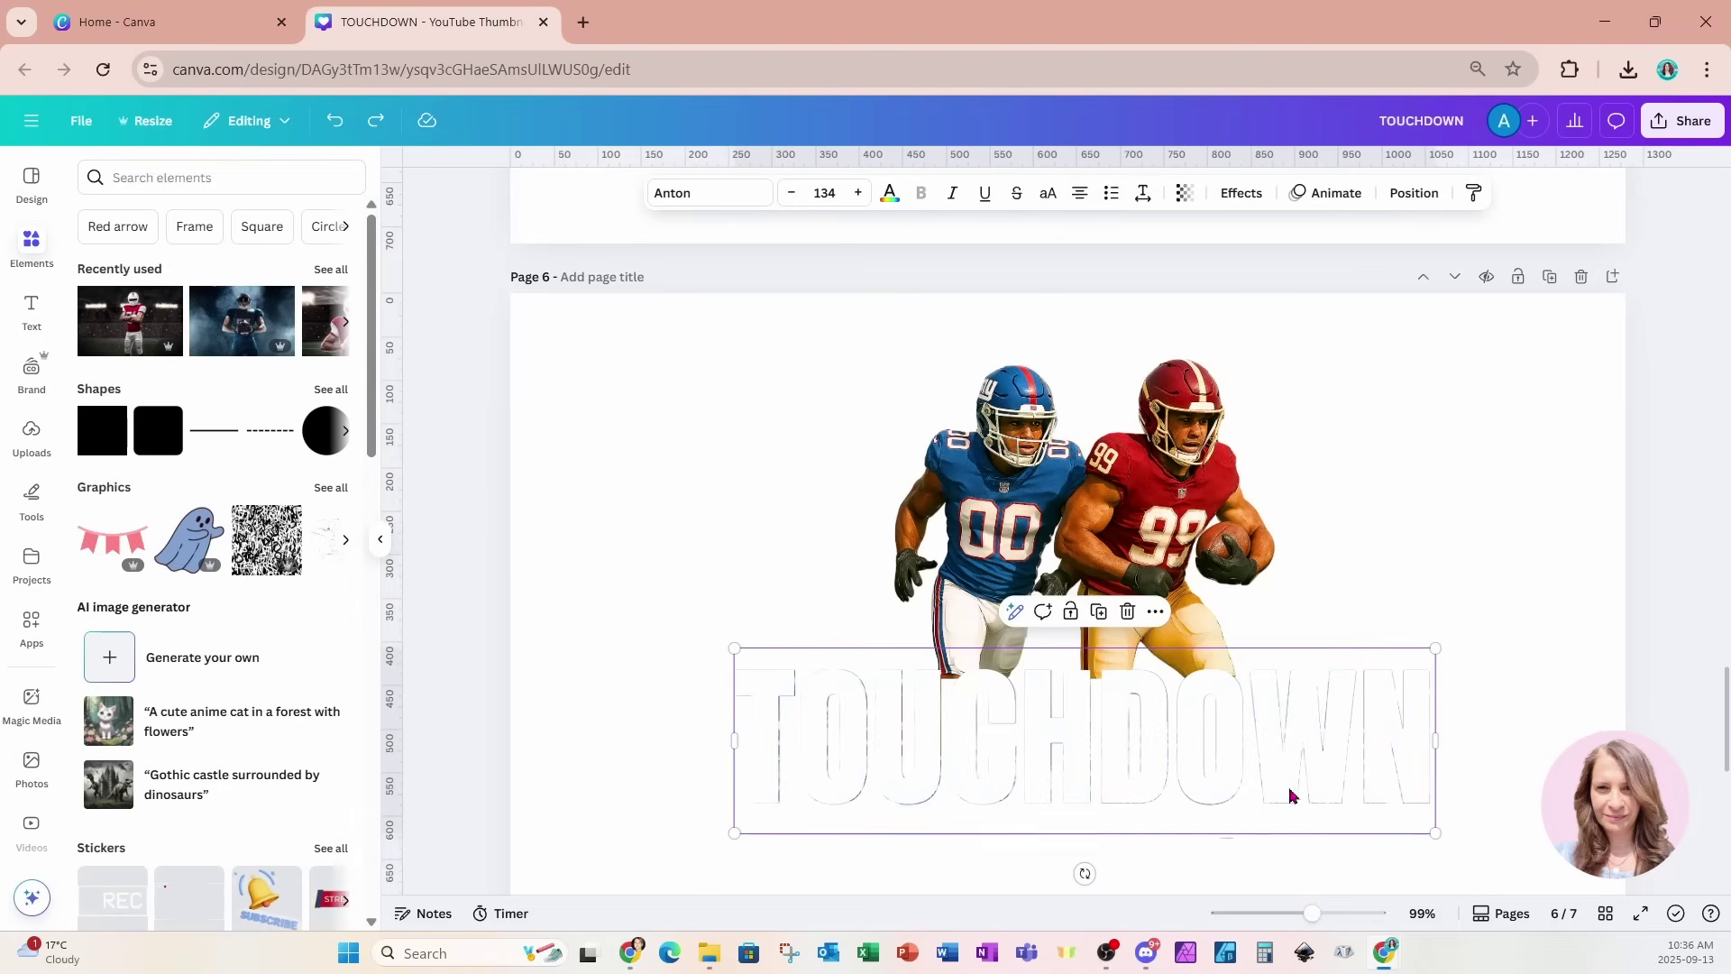
left_click(883, 195)
left_click(264, 300)
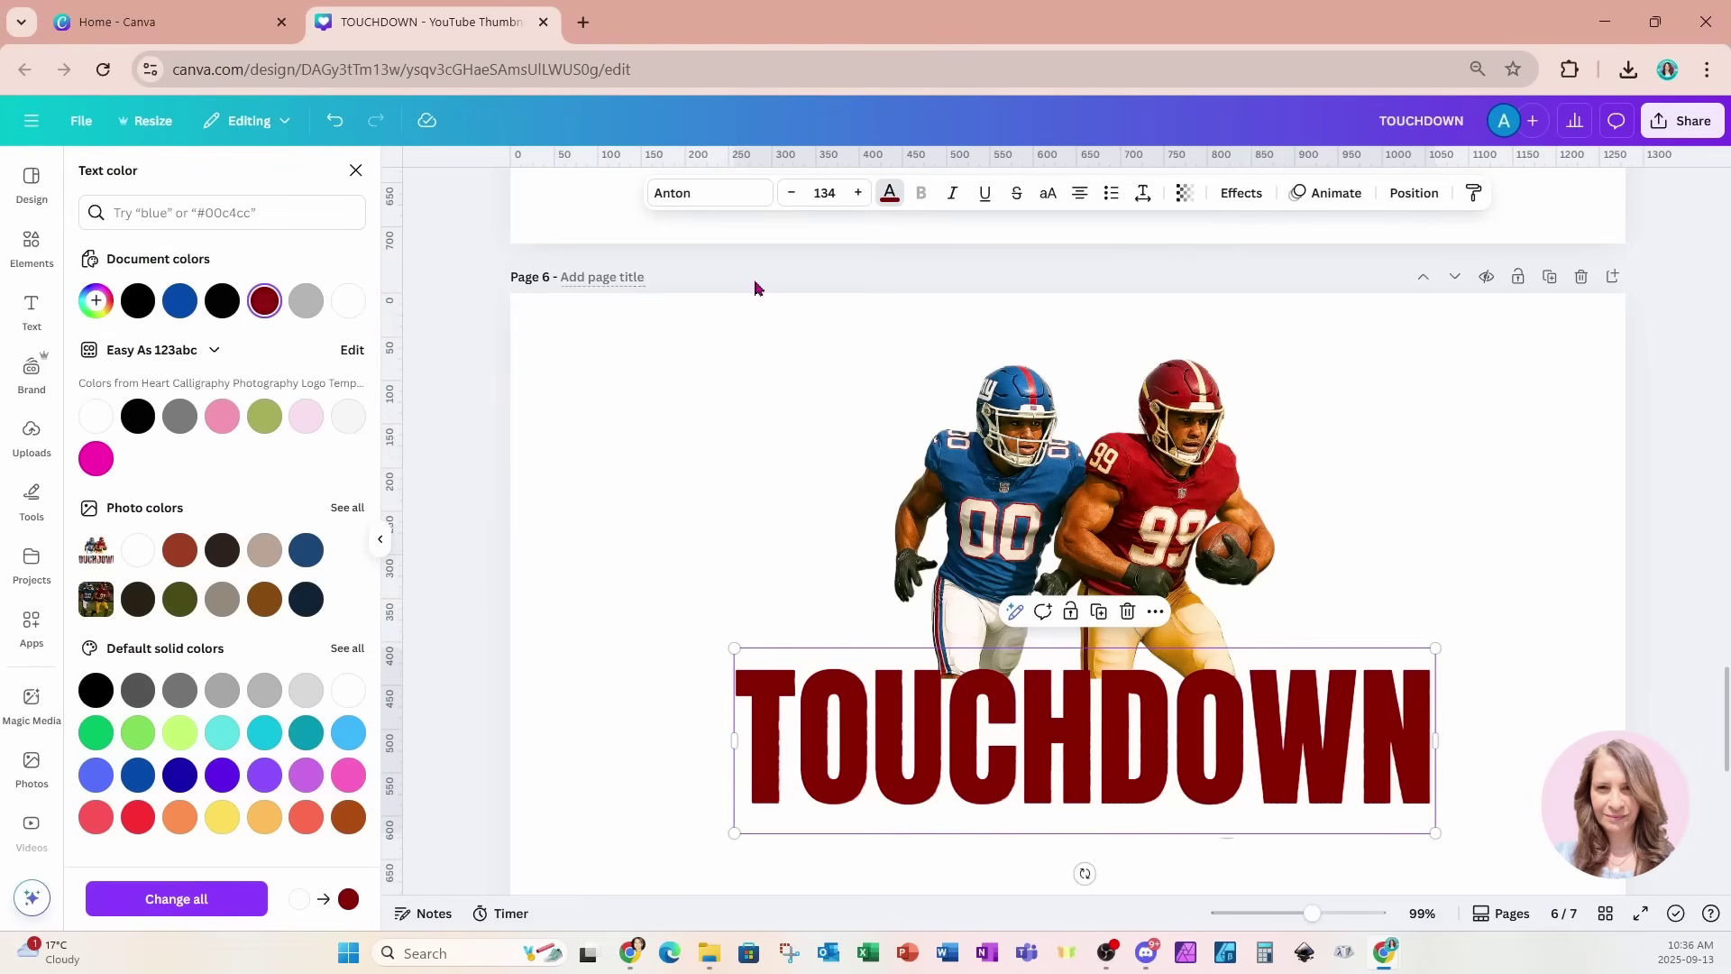
Apply the Hollow effect to the dark red TOUCHDOWN text with a thickness of 15.
left_click(1235, 194)
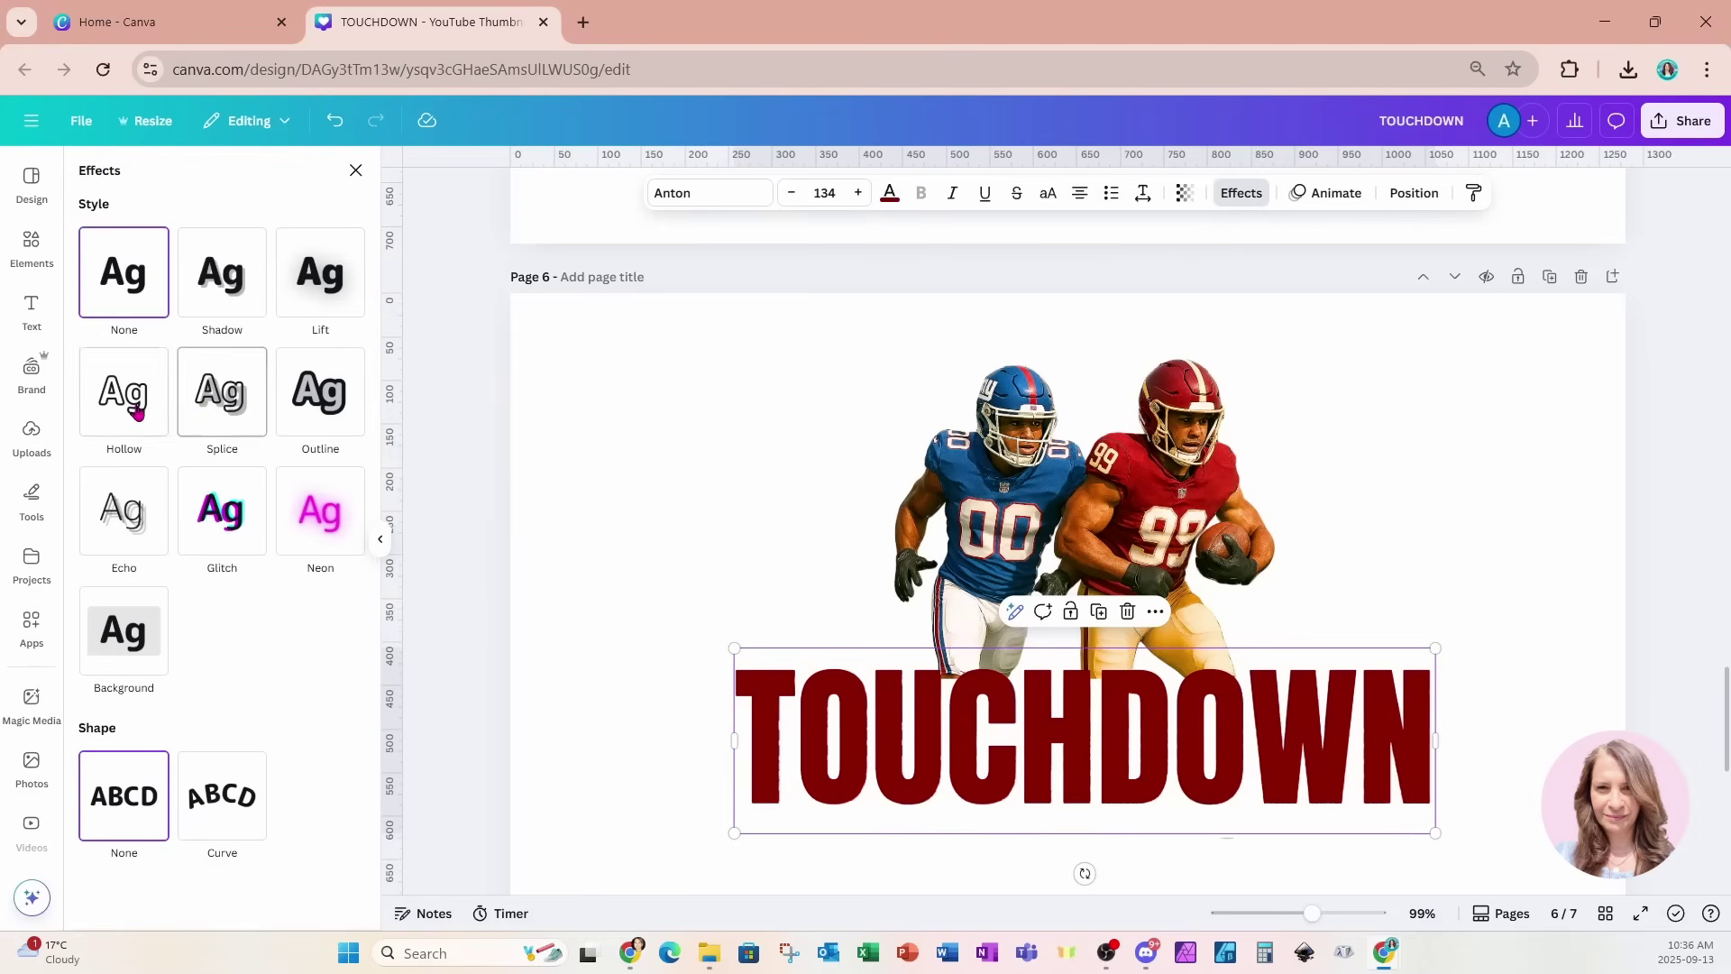
left_click(121, 431)
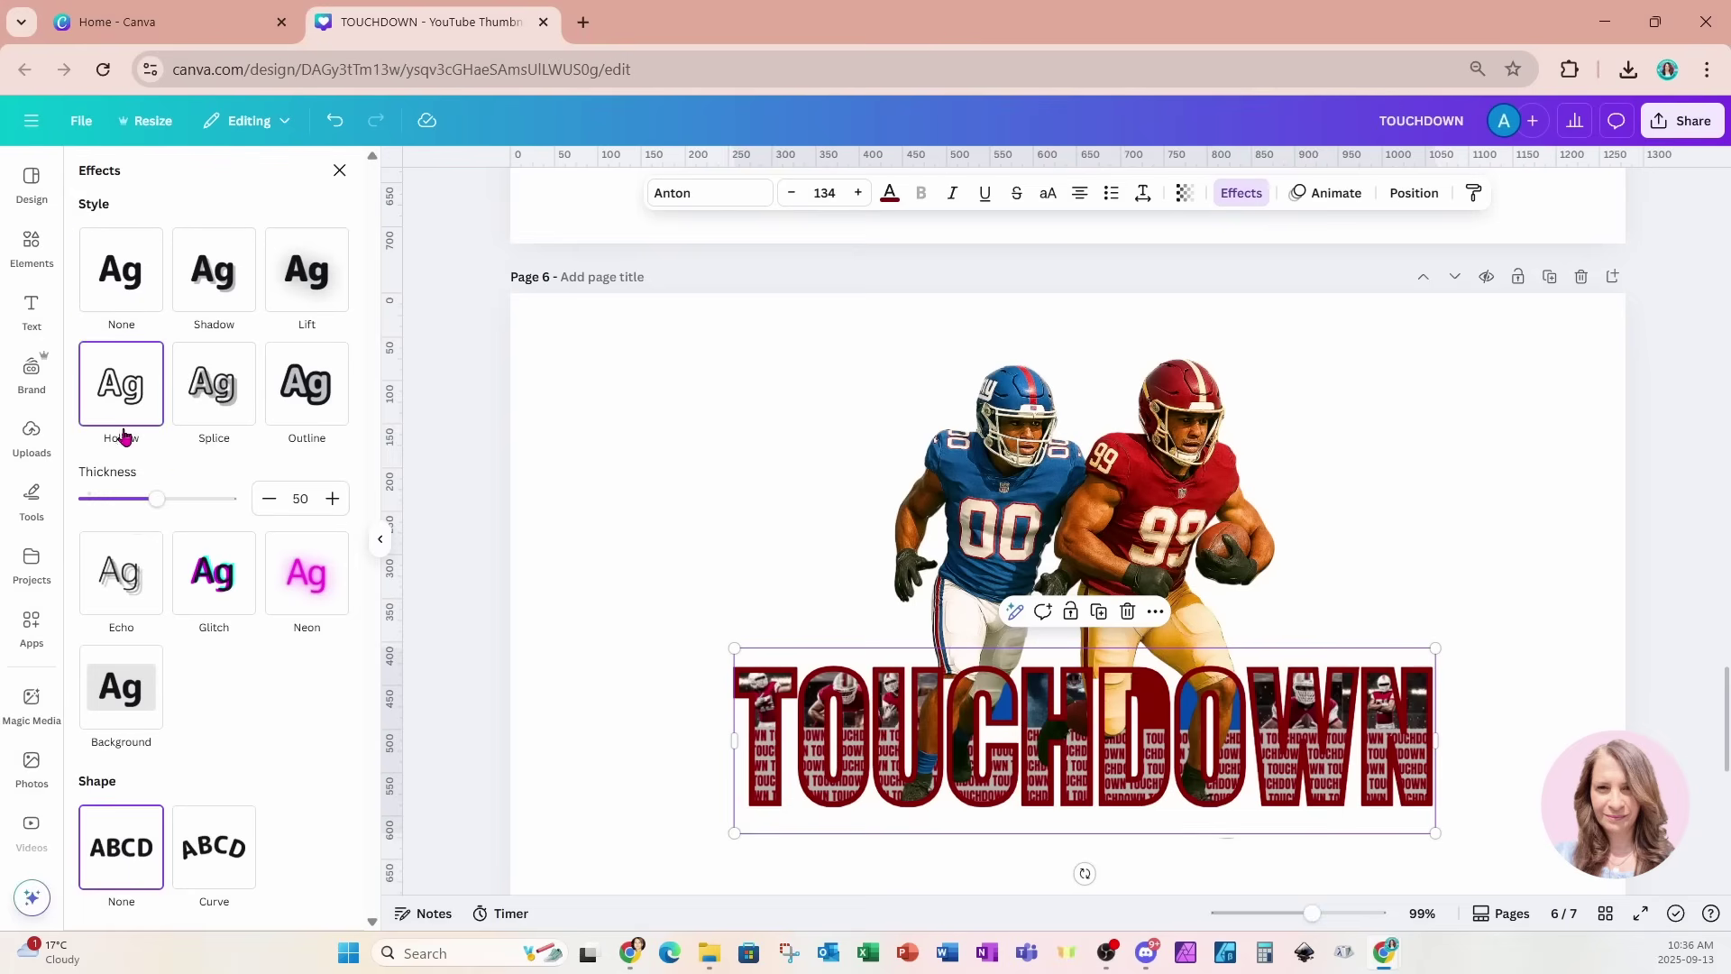
left_click_drag(155, 506, 107, 510)
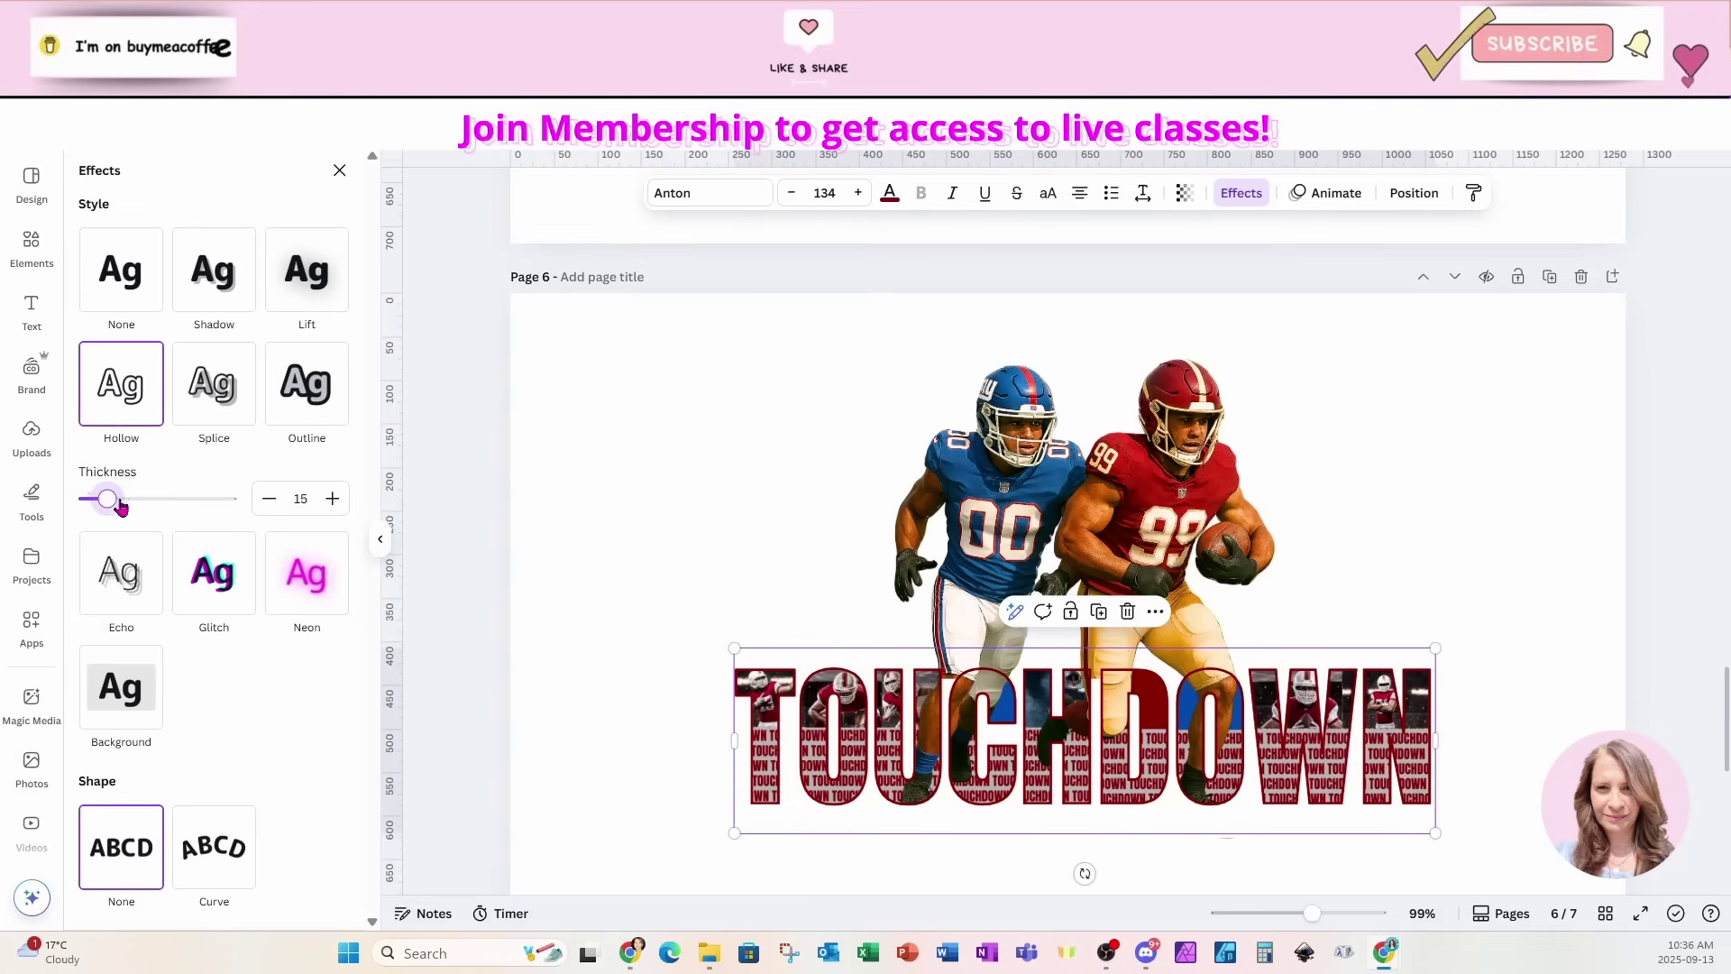
left_click(1524, 595)
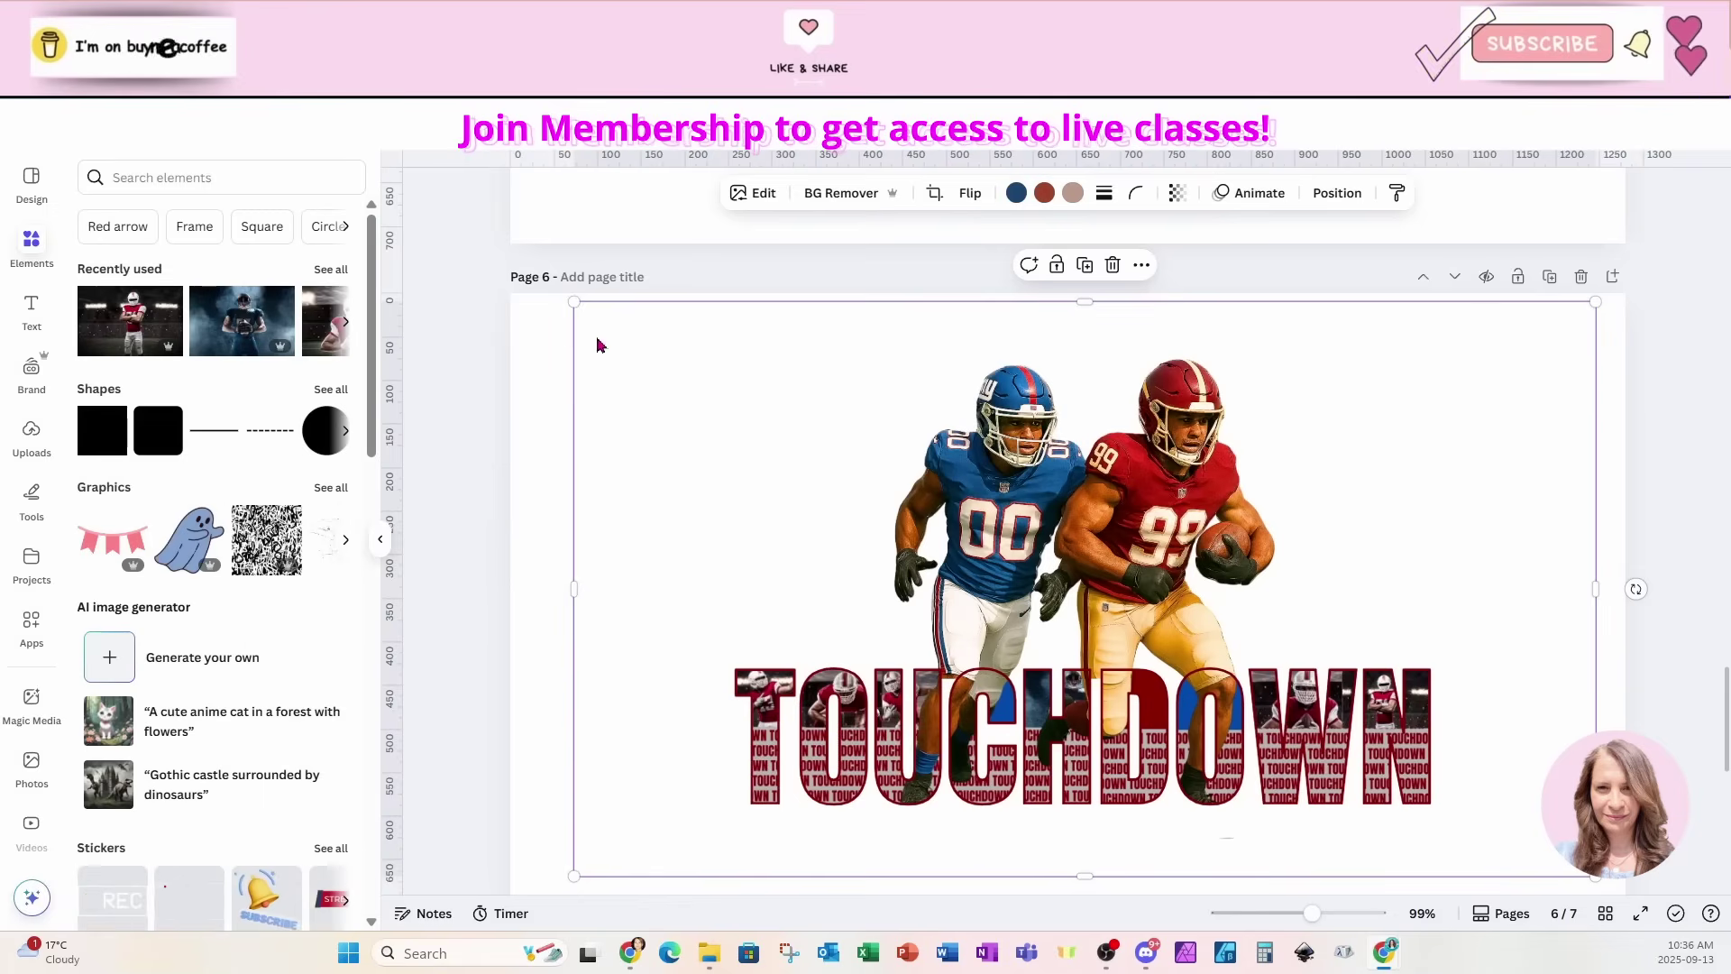
Set page 6's background to gray to reveal the lettering image's white backdrop.
left_click(544, 336)
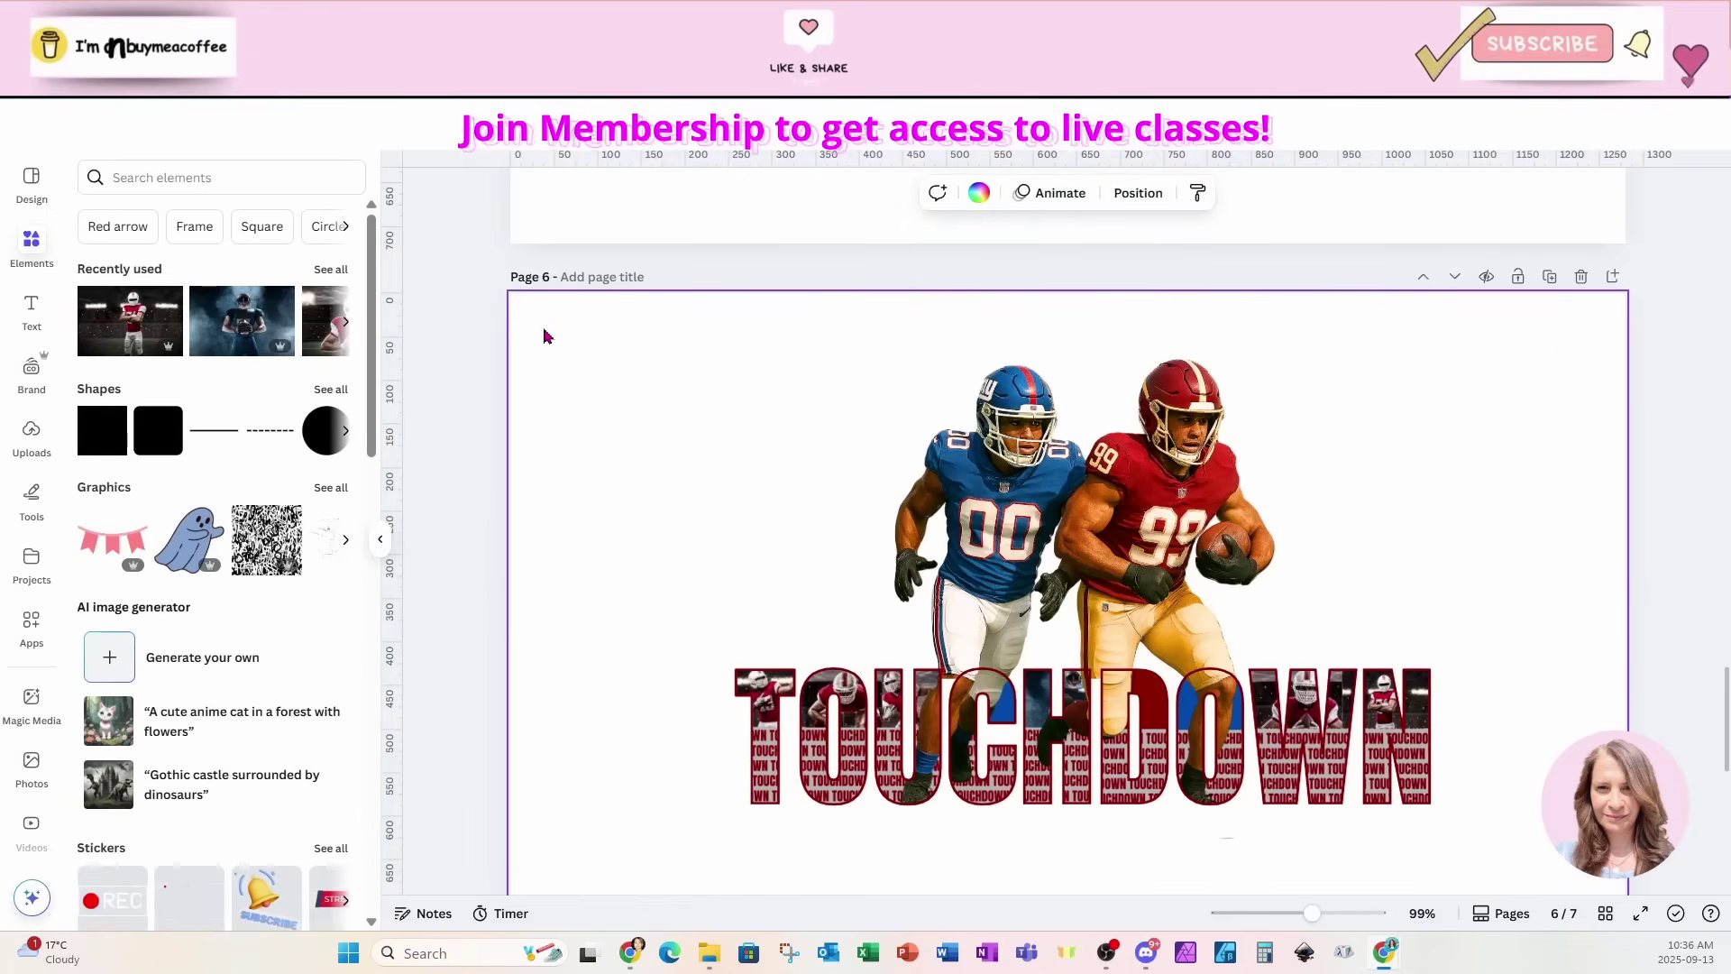
left_click(979, 193)
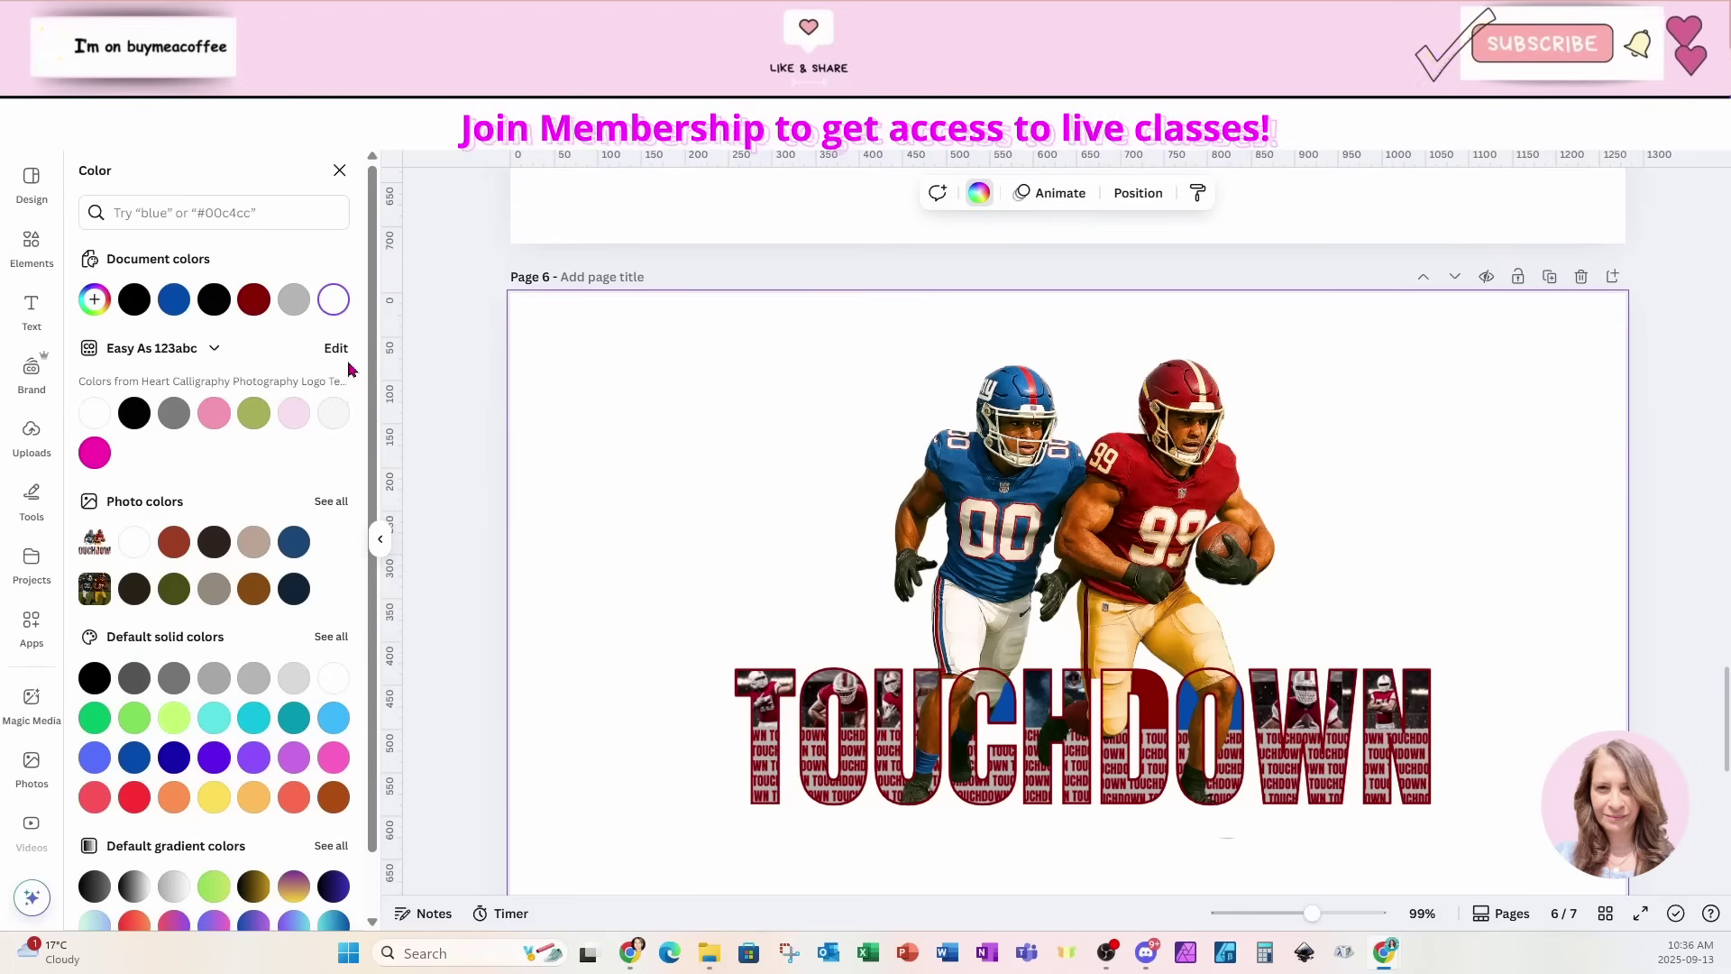
left_click(186, 416)
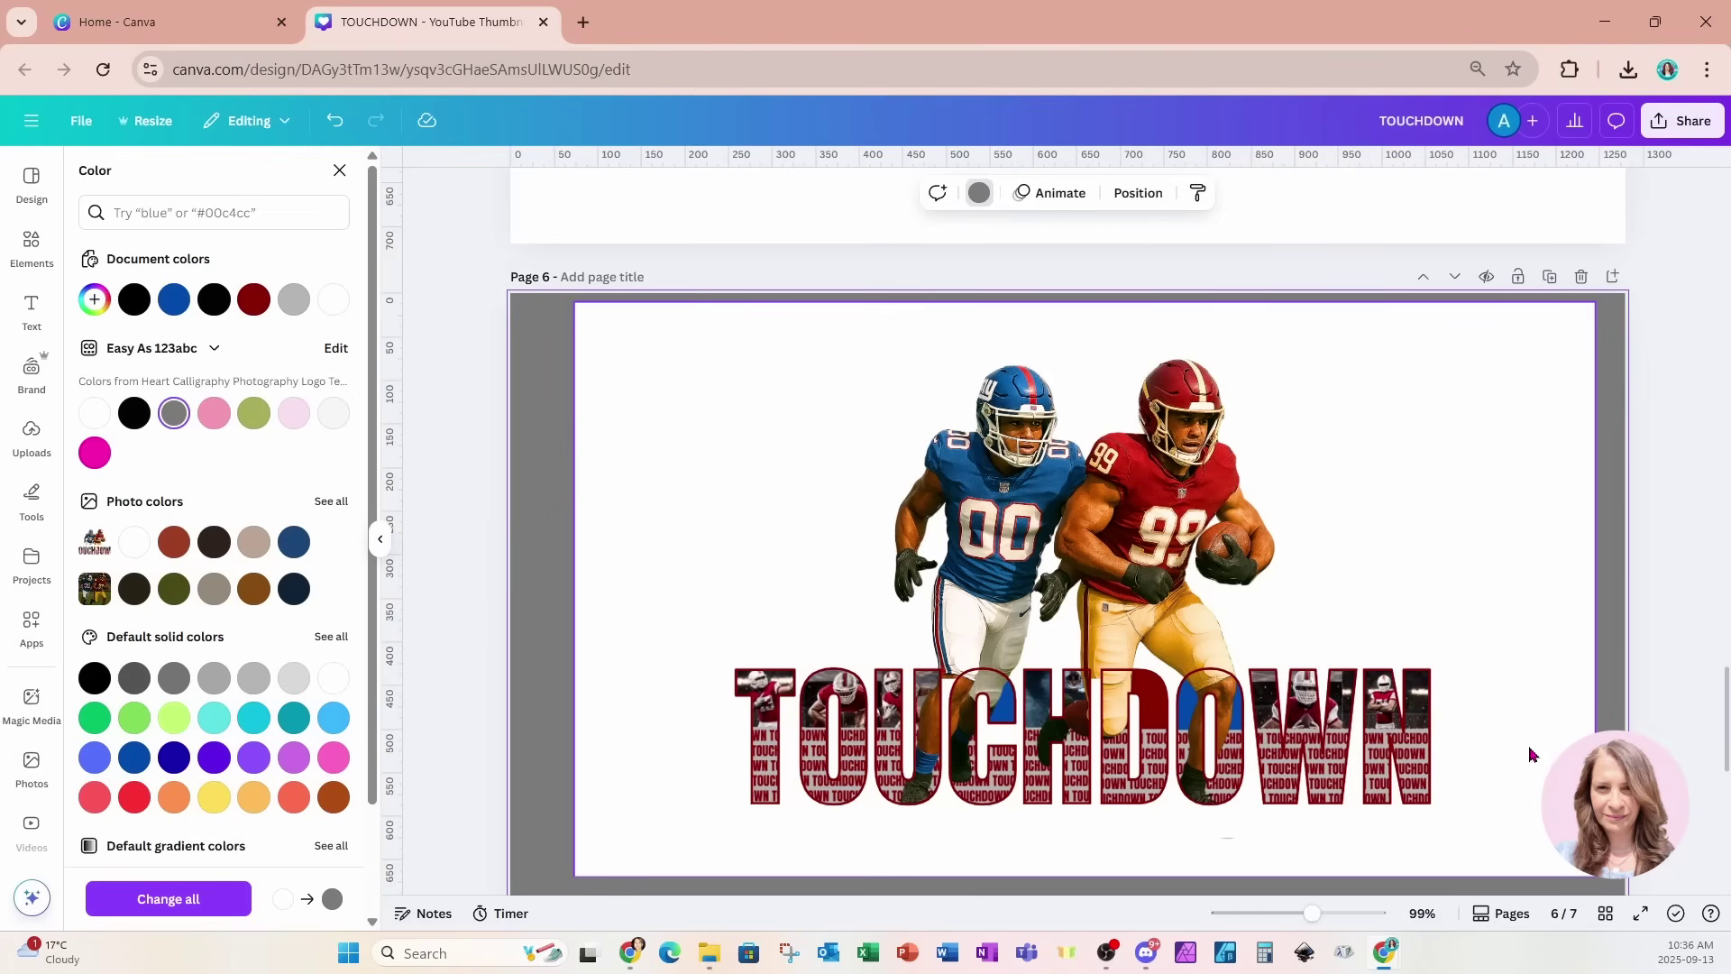
Remove the white backdrop from page 6's photo-filled lettering image, and clear the page's gray background colour.
left_click(1434, 427)
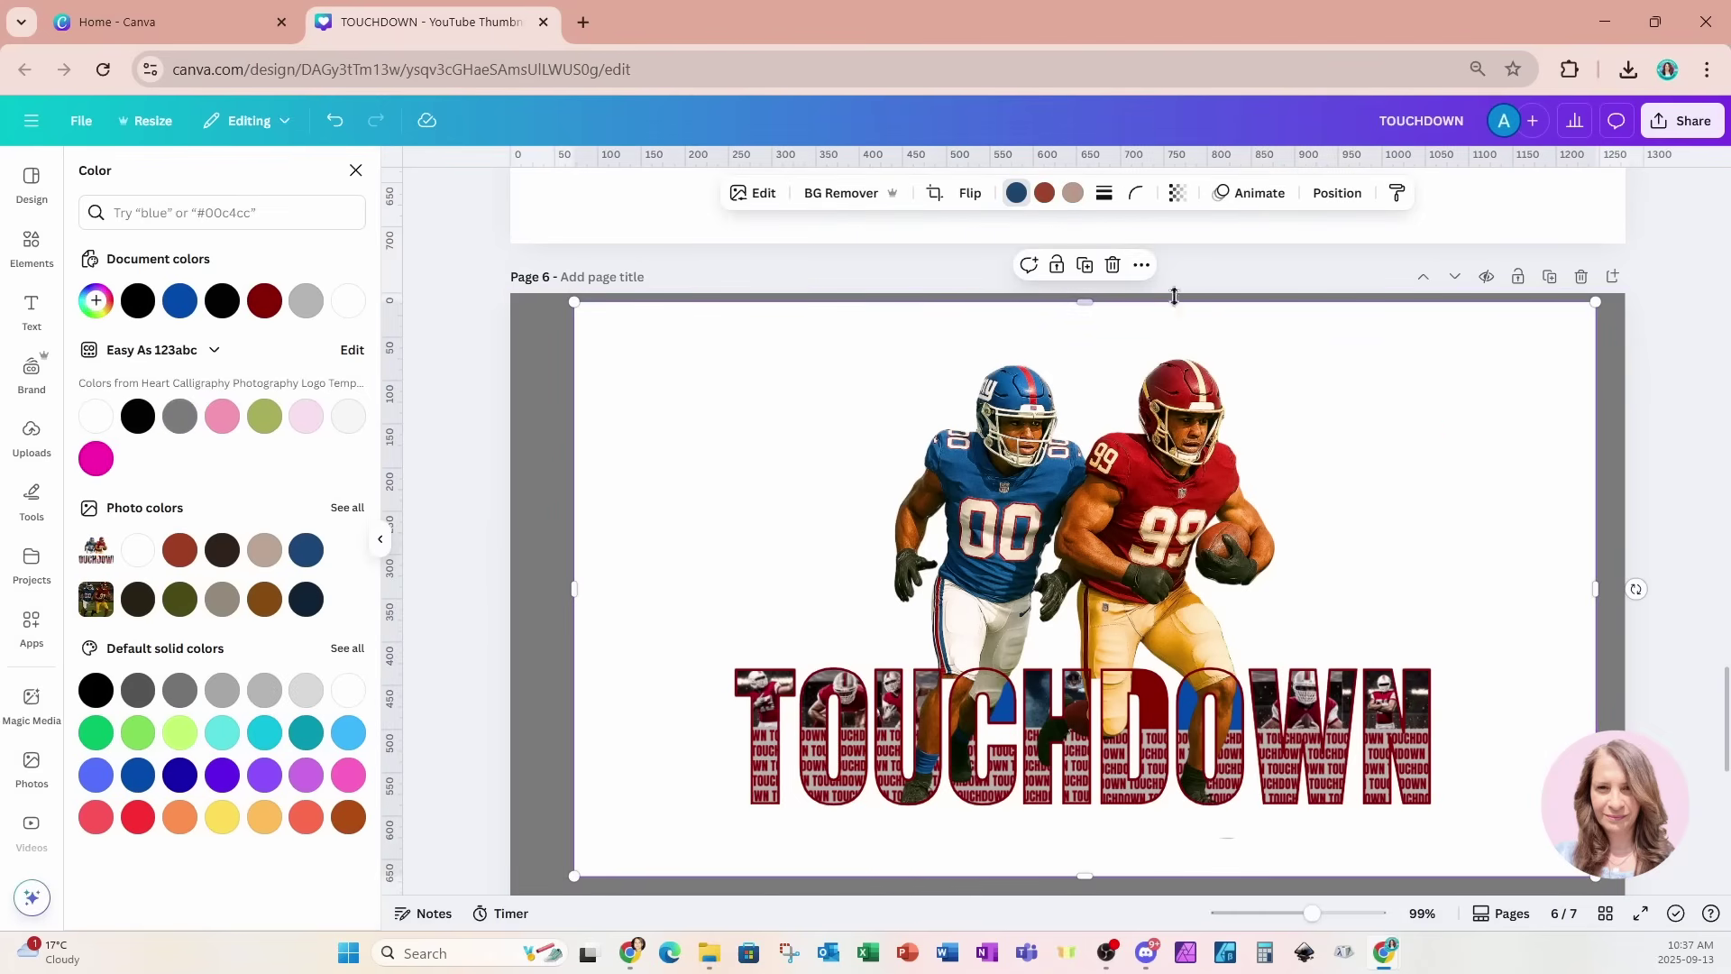
left_click(829, 195)
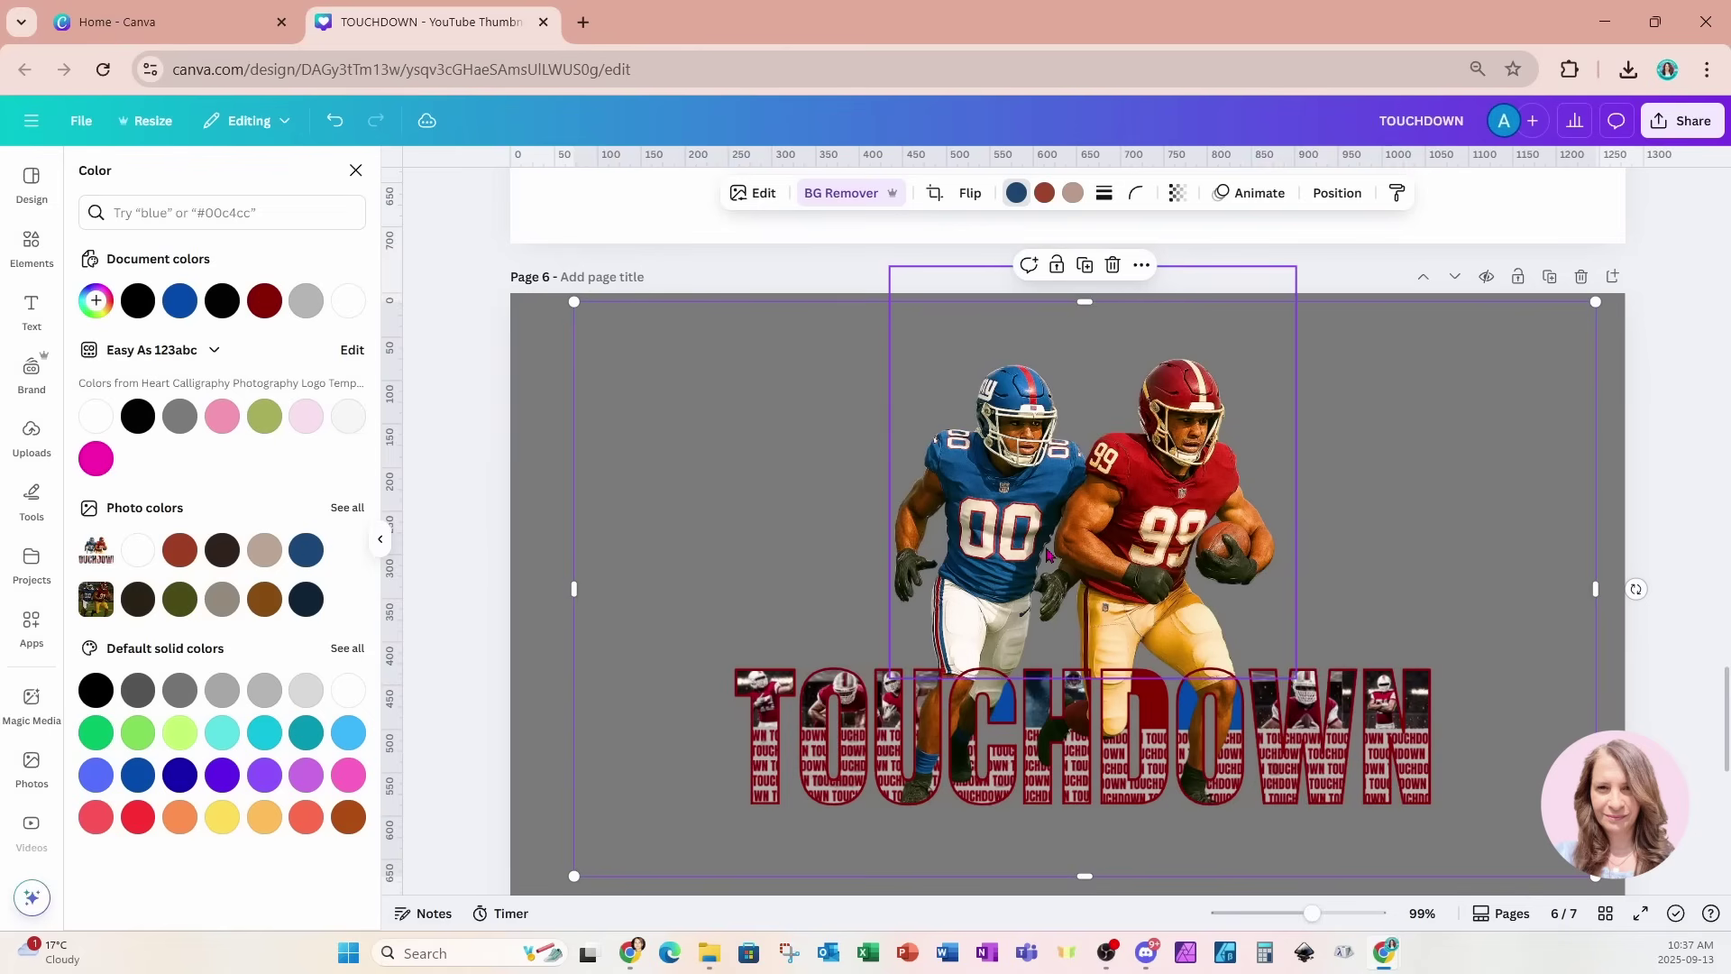
left_click(545, 377)
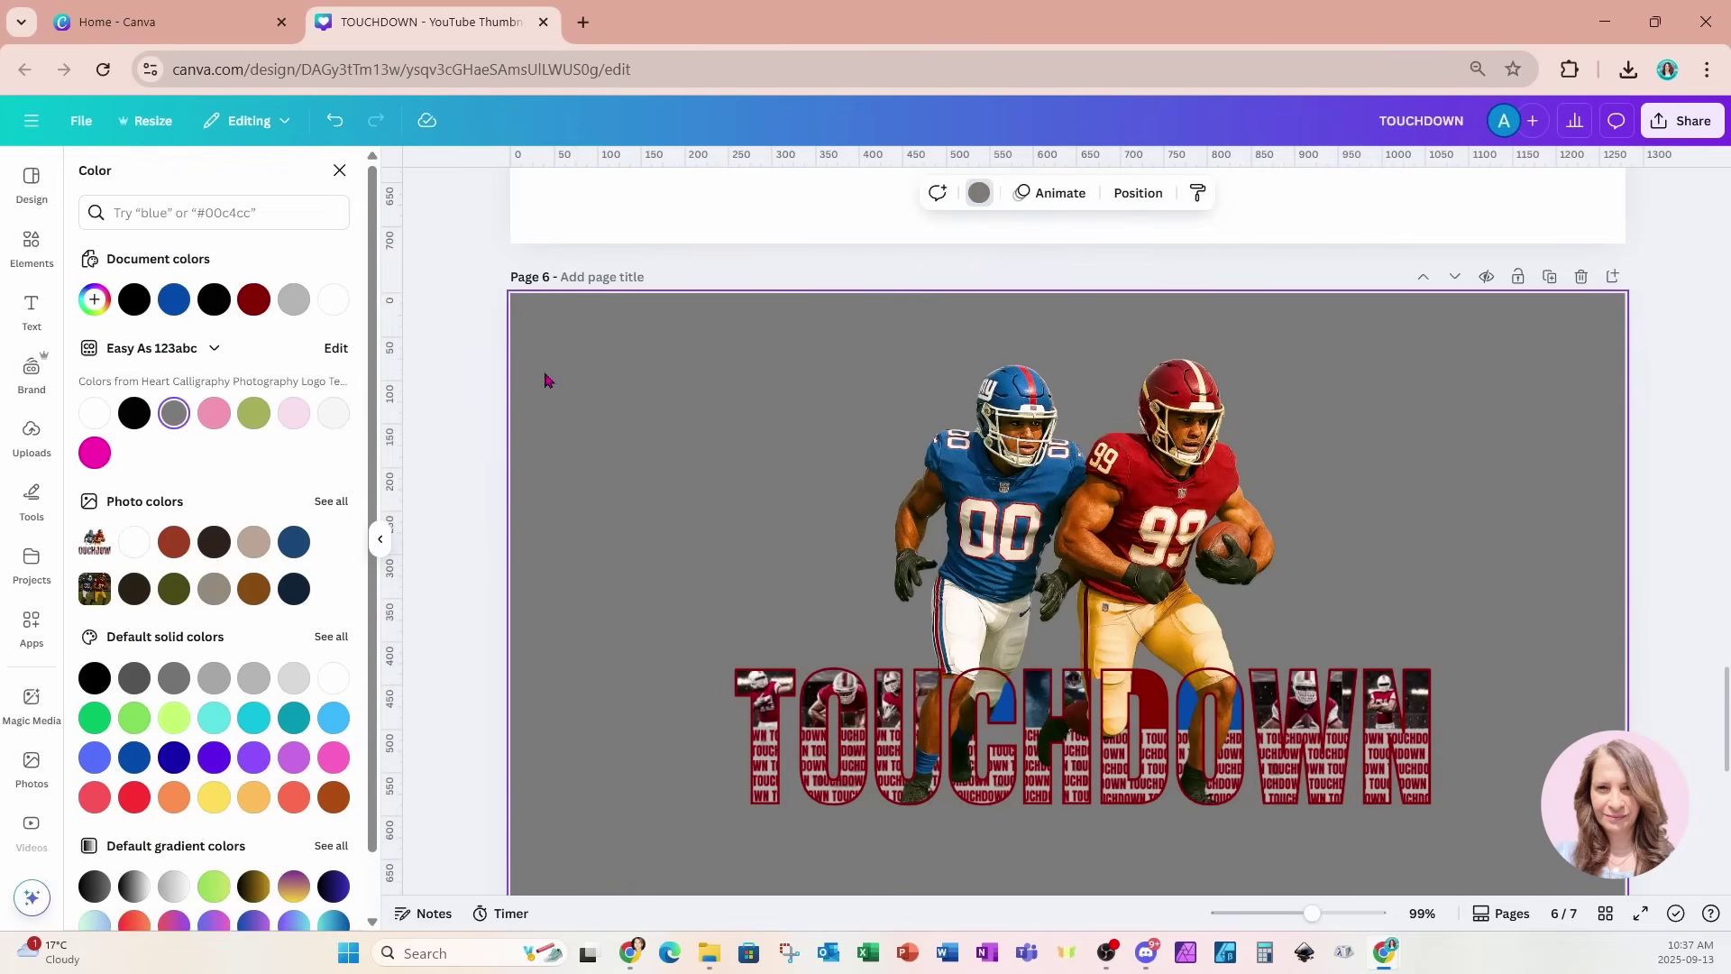
key("Delete")
Compare the version with shoes on page 4, the one without on page 5, and the outlined one on page 6.
scroll(1380, 634, "up", 8)
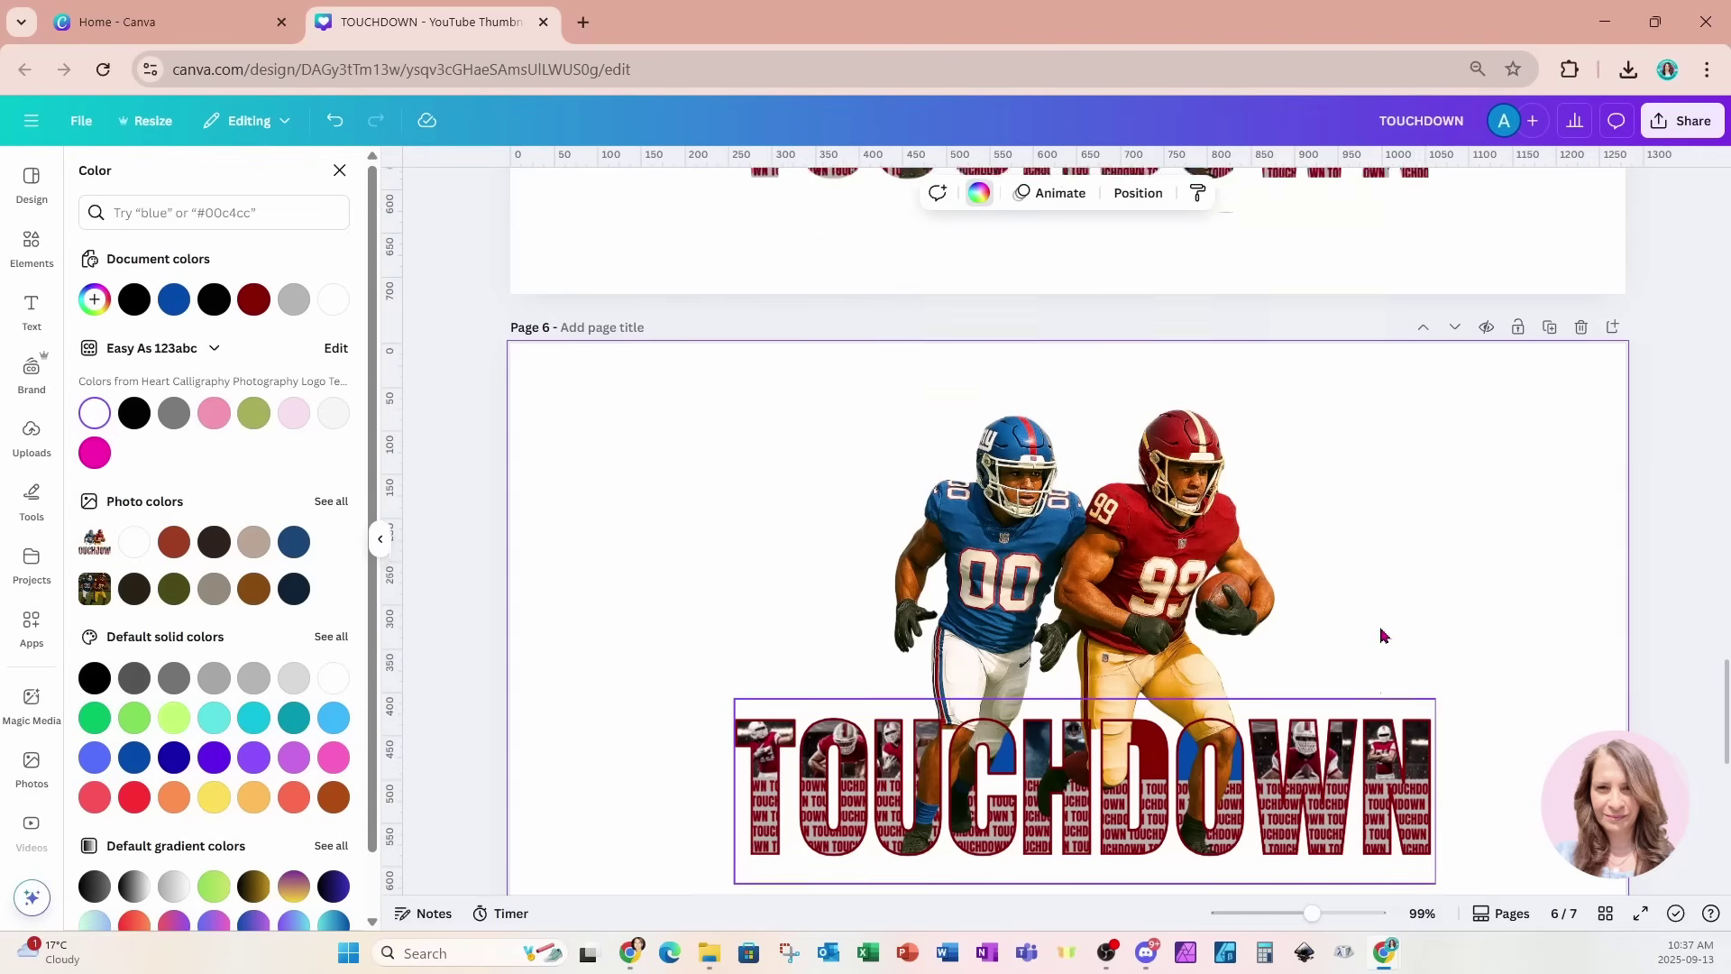
scroll(1380, 635, "up", 6)
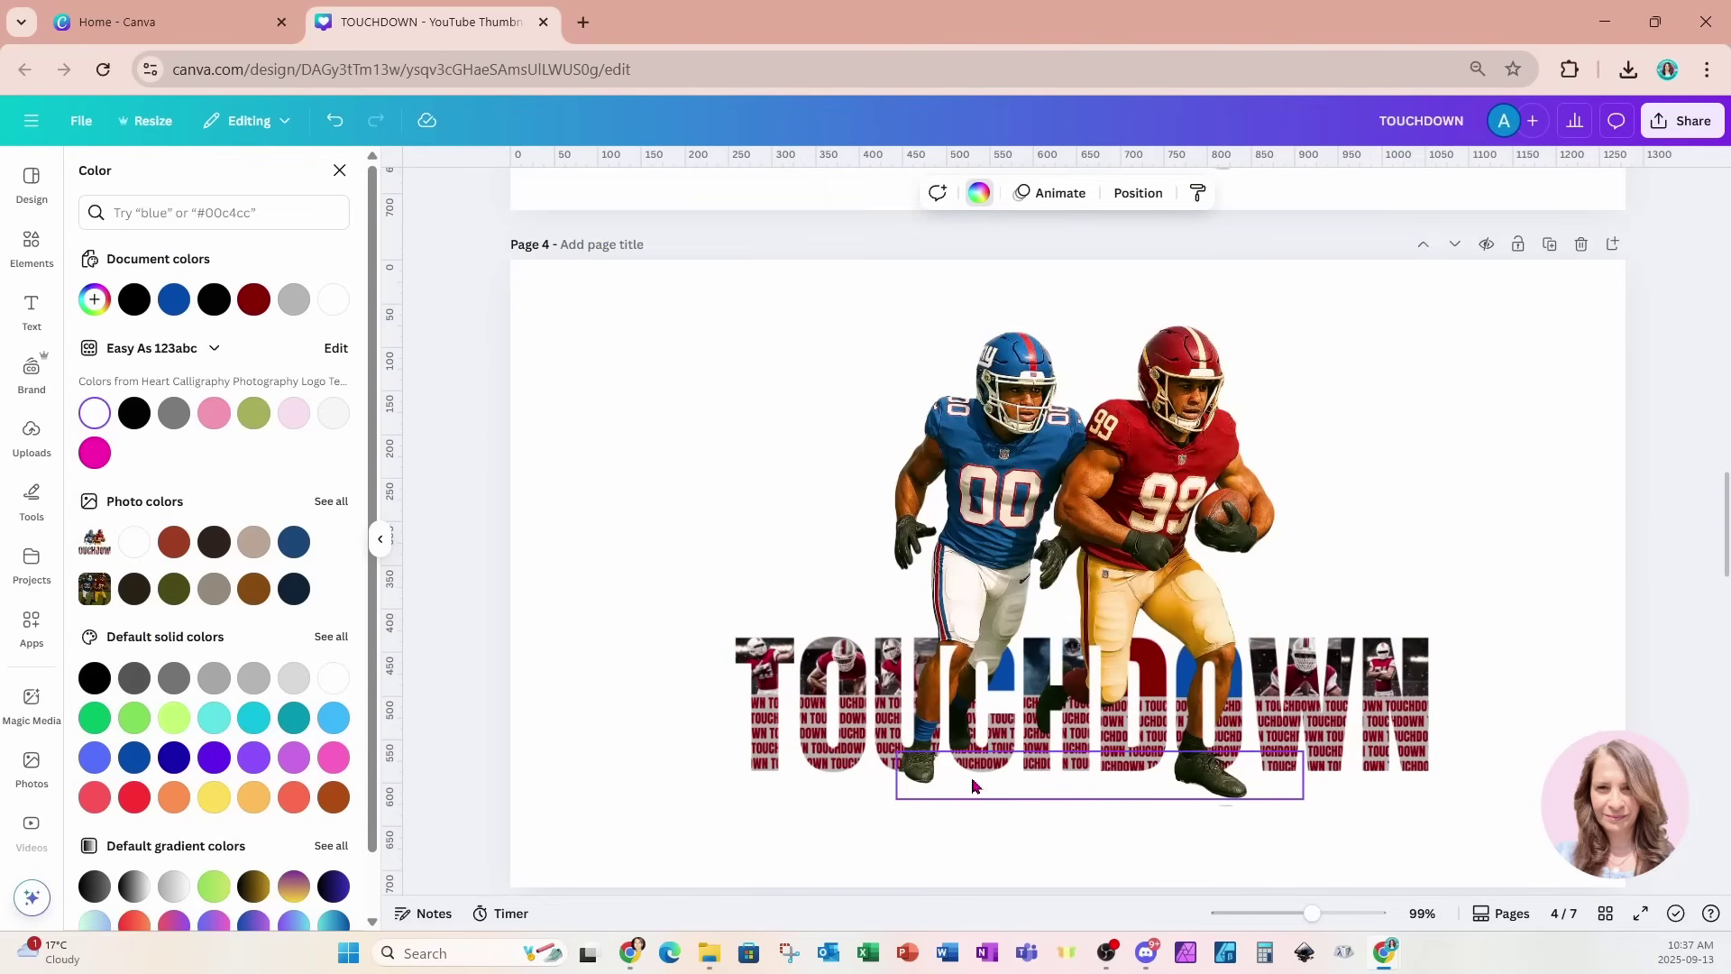
scroll(1198, 805, "down", 7)
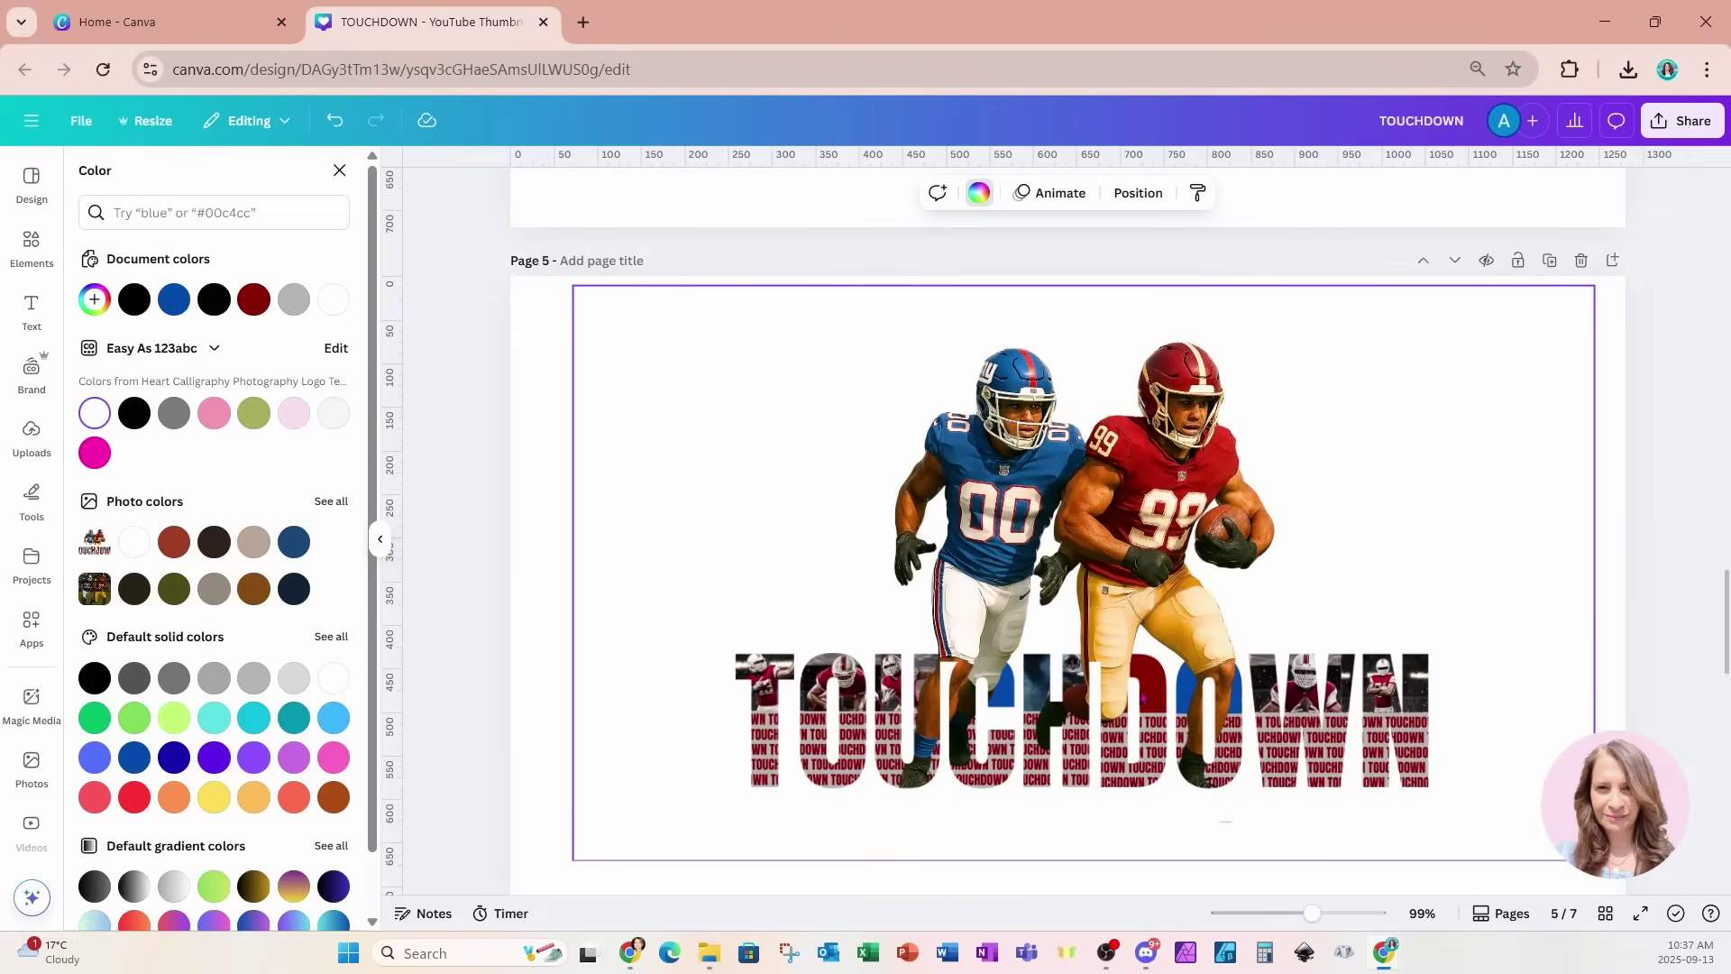
scroll(1181, 776, "down", 5)
scroll(1174, 745, "down", 3)
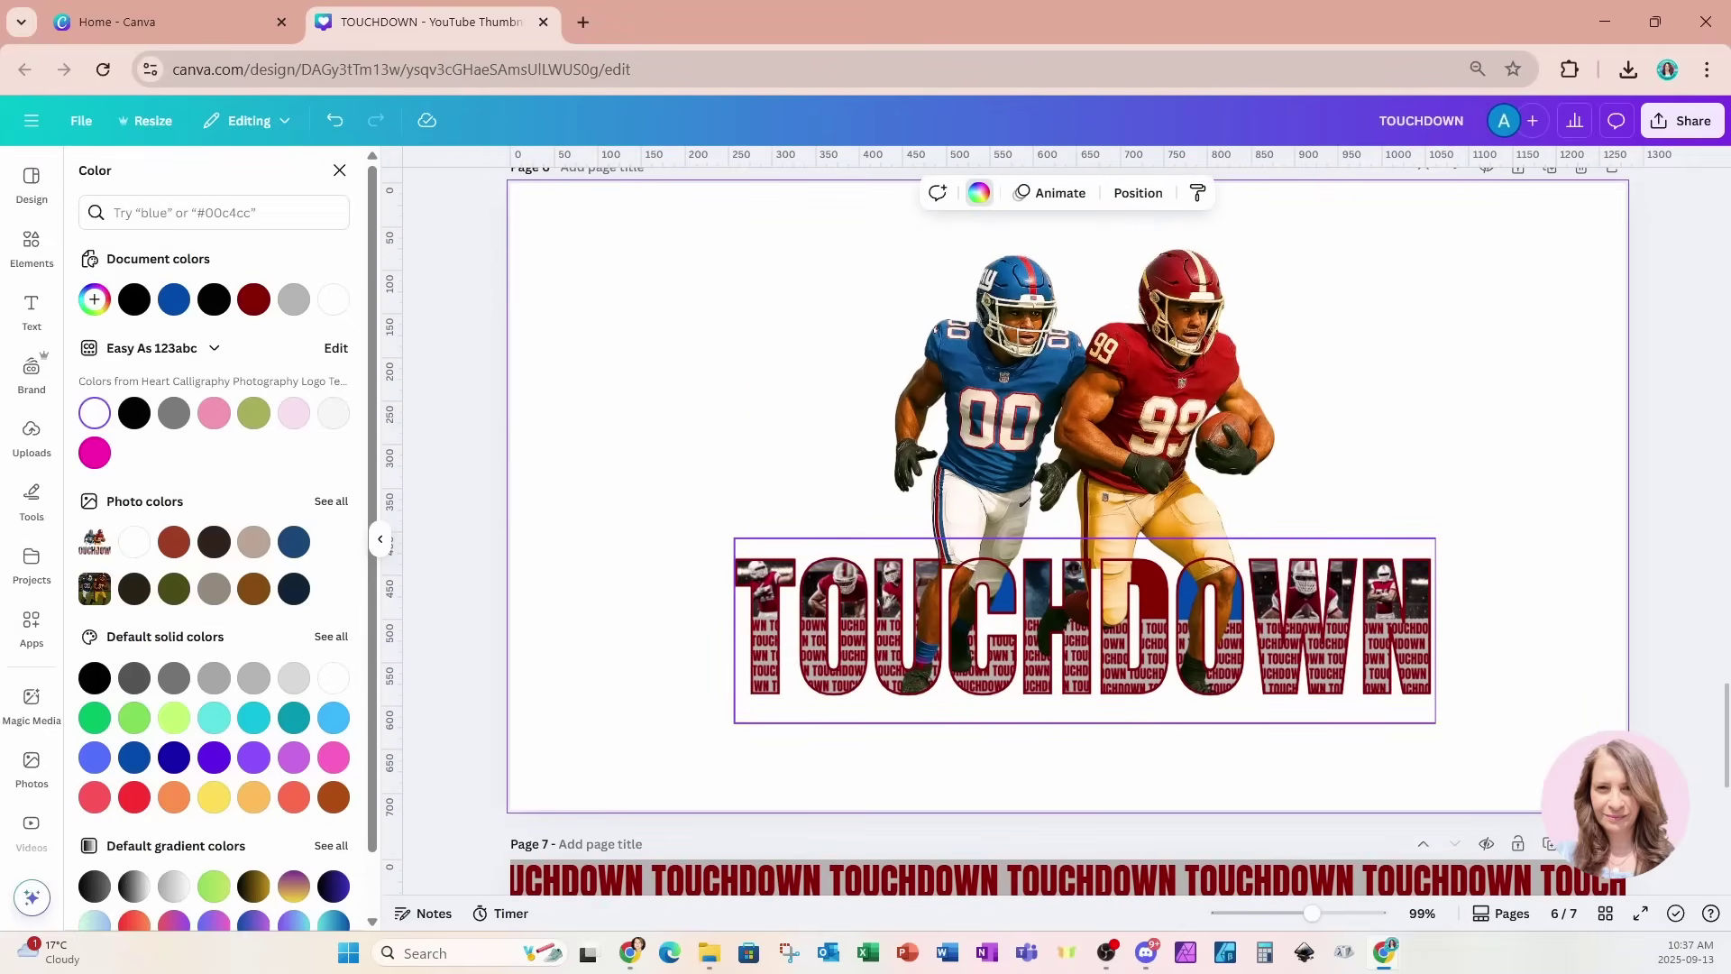